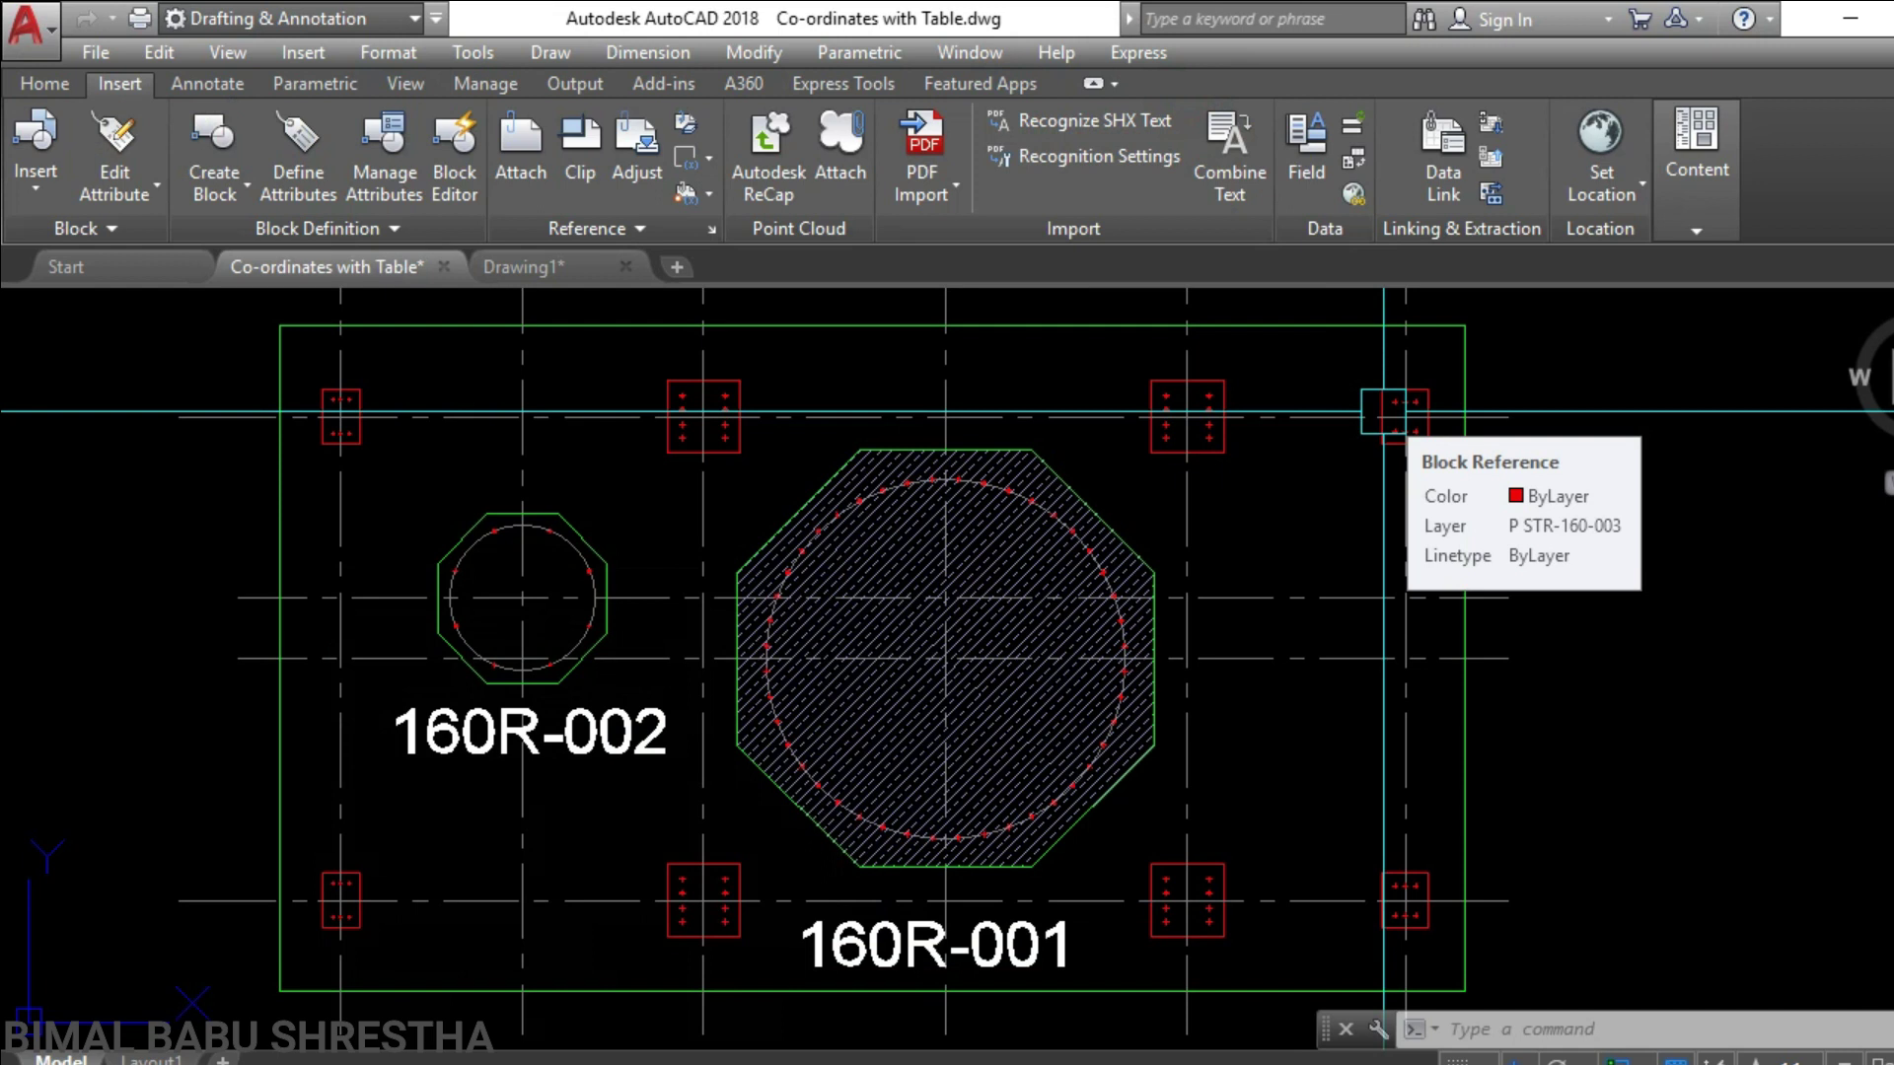
Step: Pan and zoom around the foundation plan, ending centred on the large hatched octagon
scroll(949, 526, down, 3)
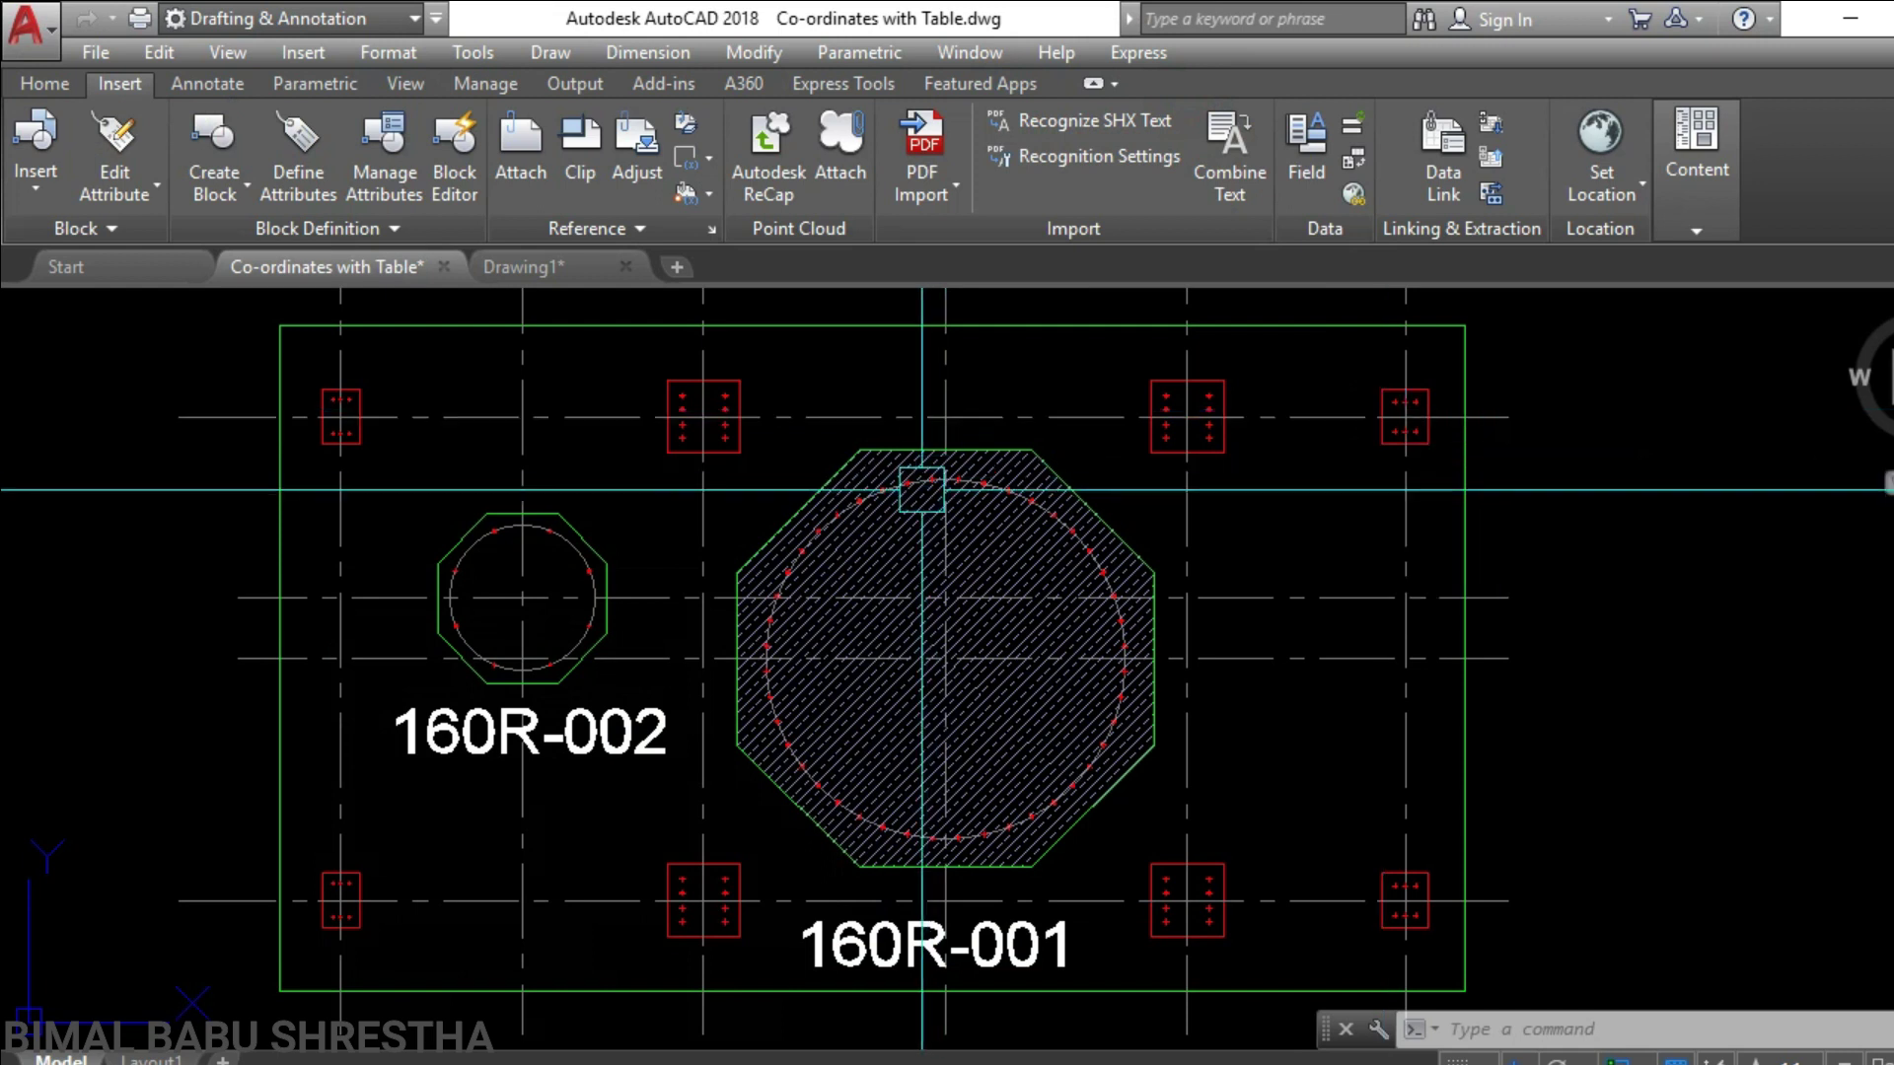
scroll(949, 526, down, 1)
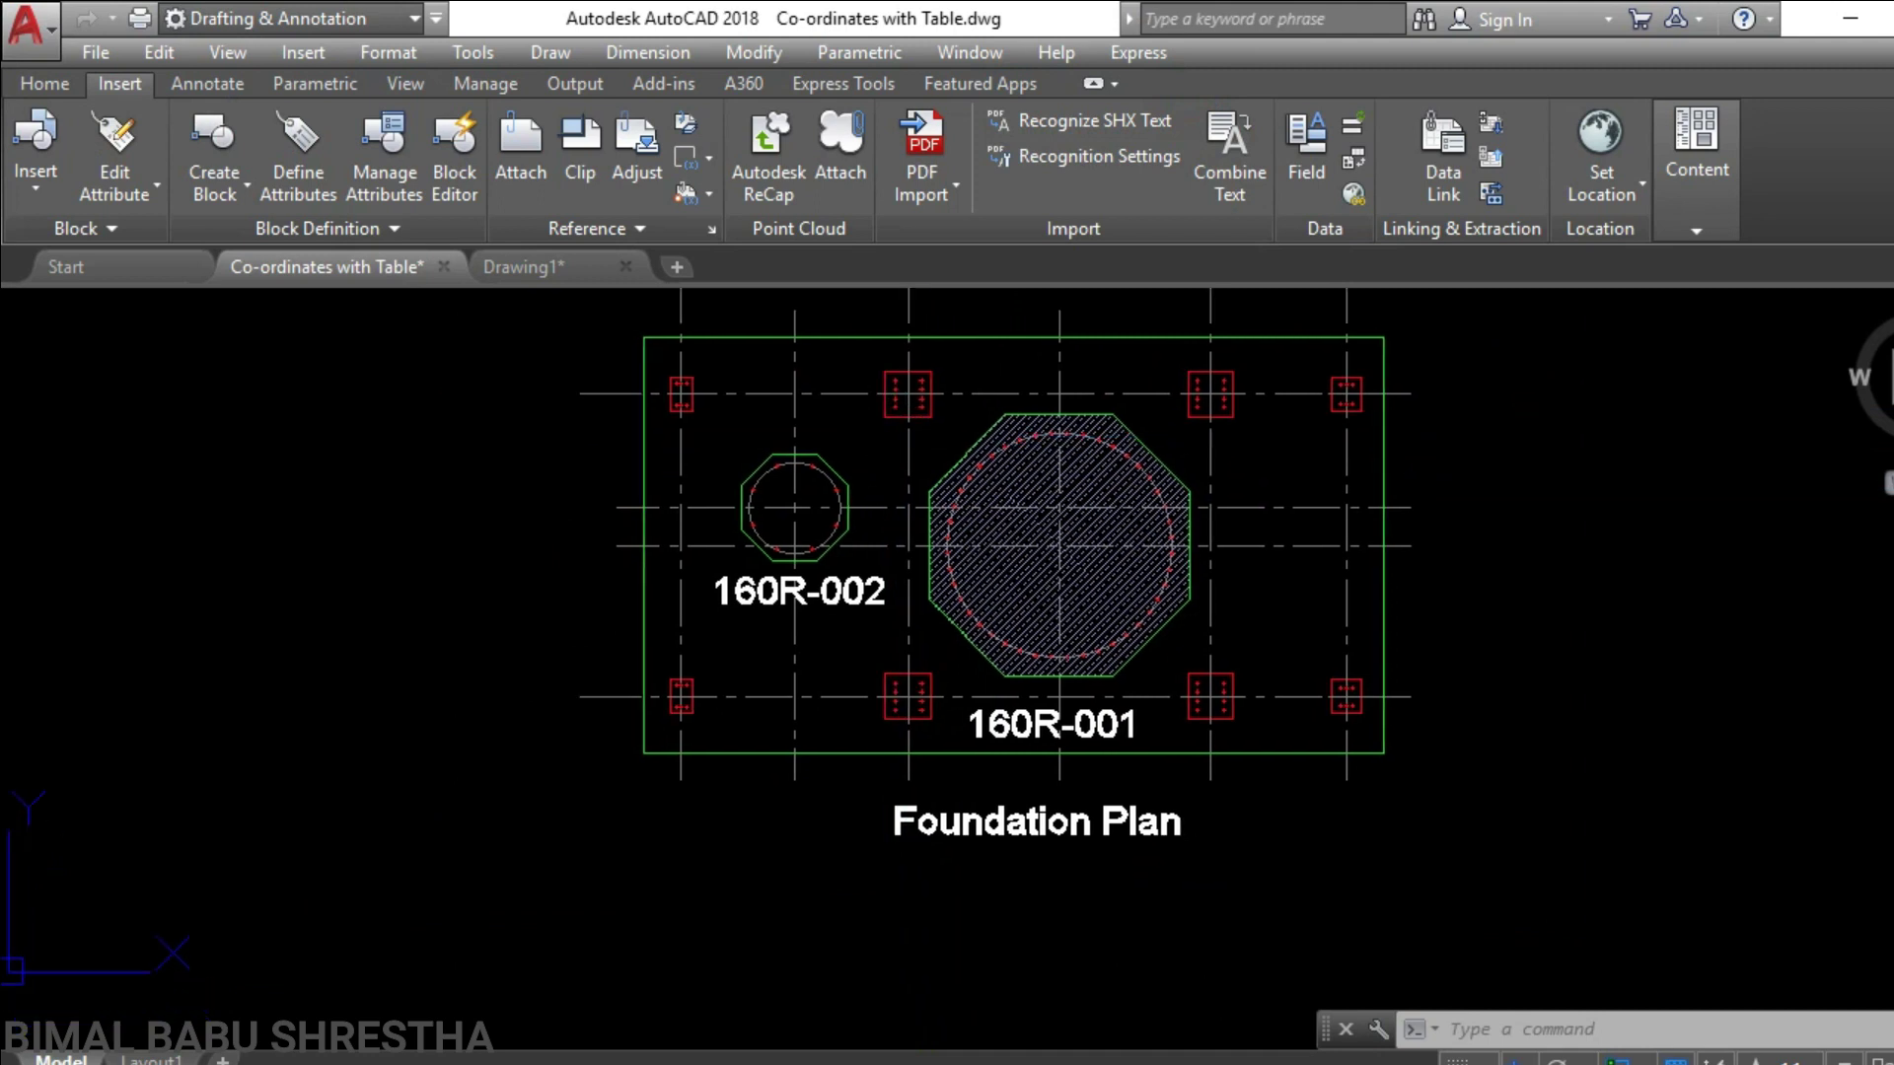
scroll(850, 509, up, 1)
scroll(850, 510, up, 3)
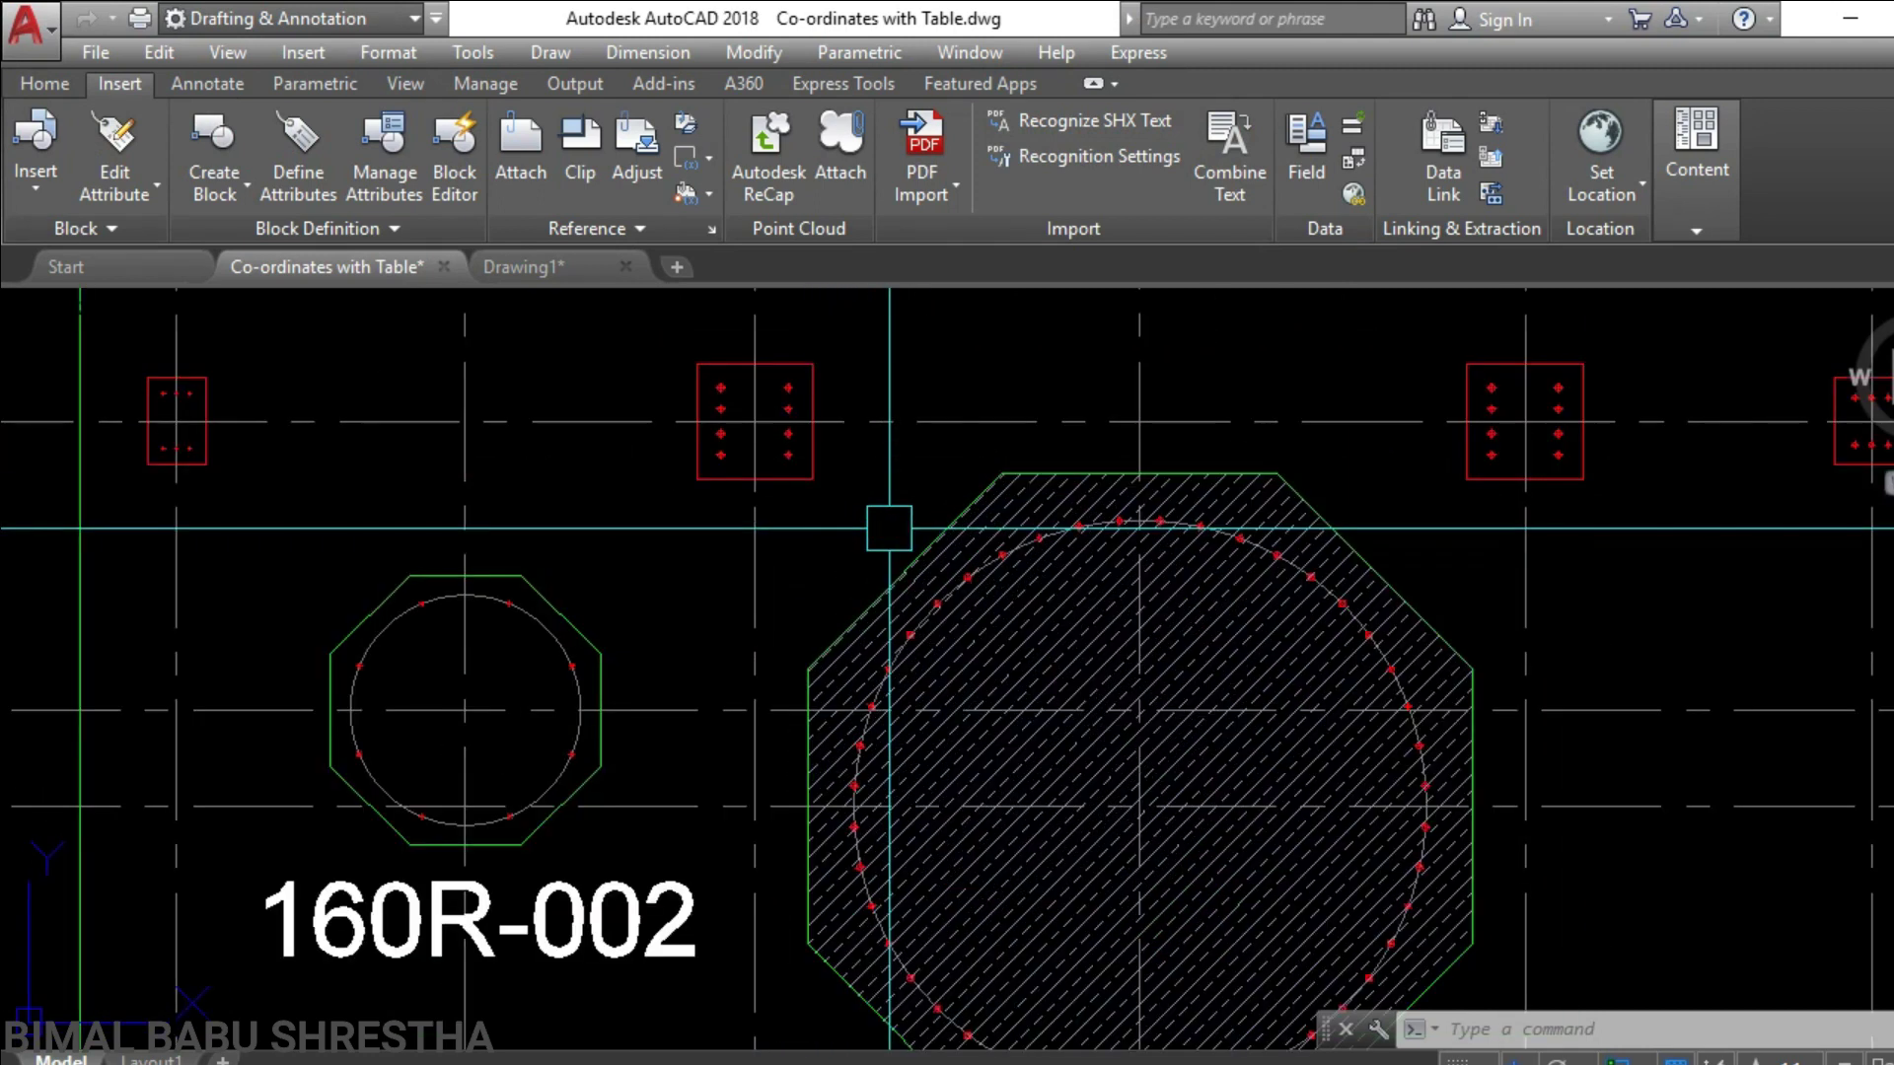
scroll(883, 533, down, 1)
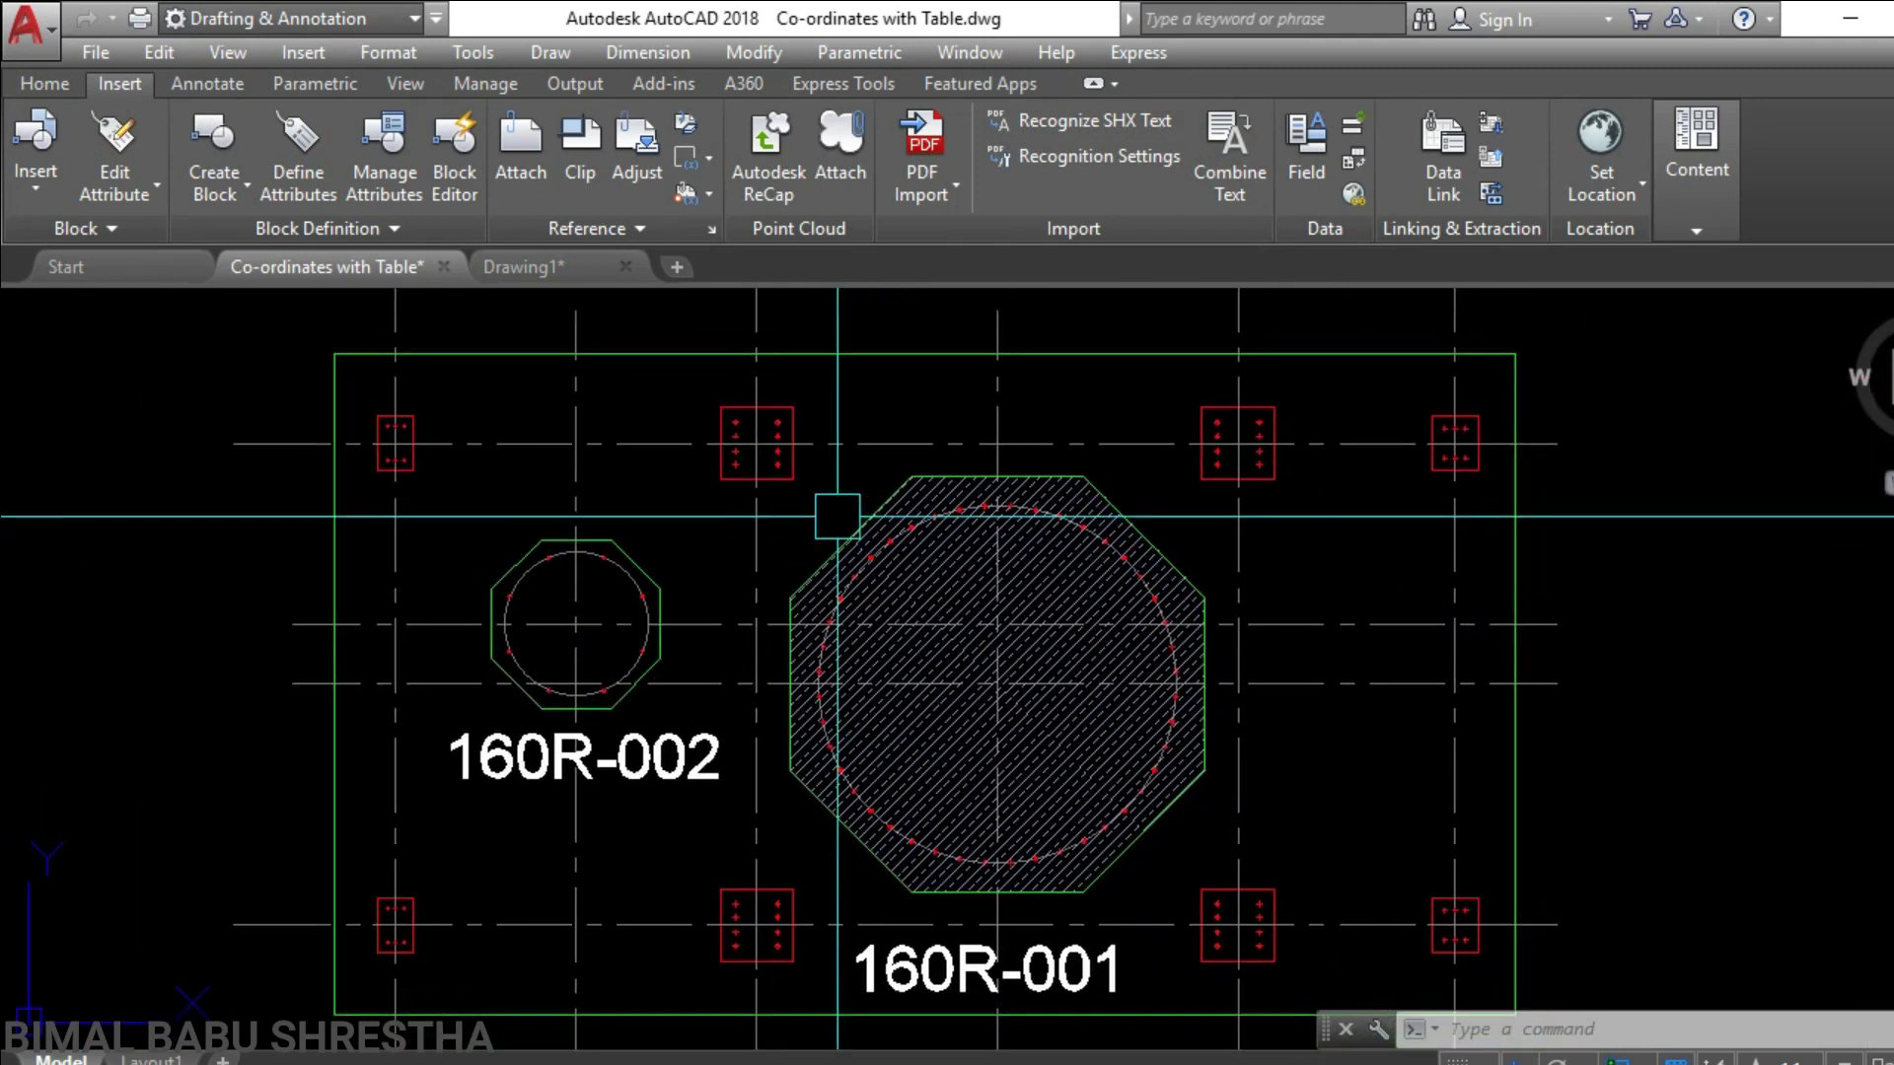
mouse_move(837, 516)
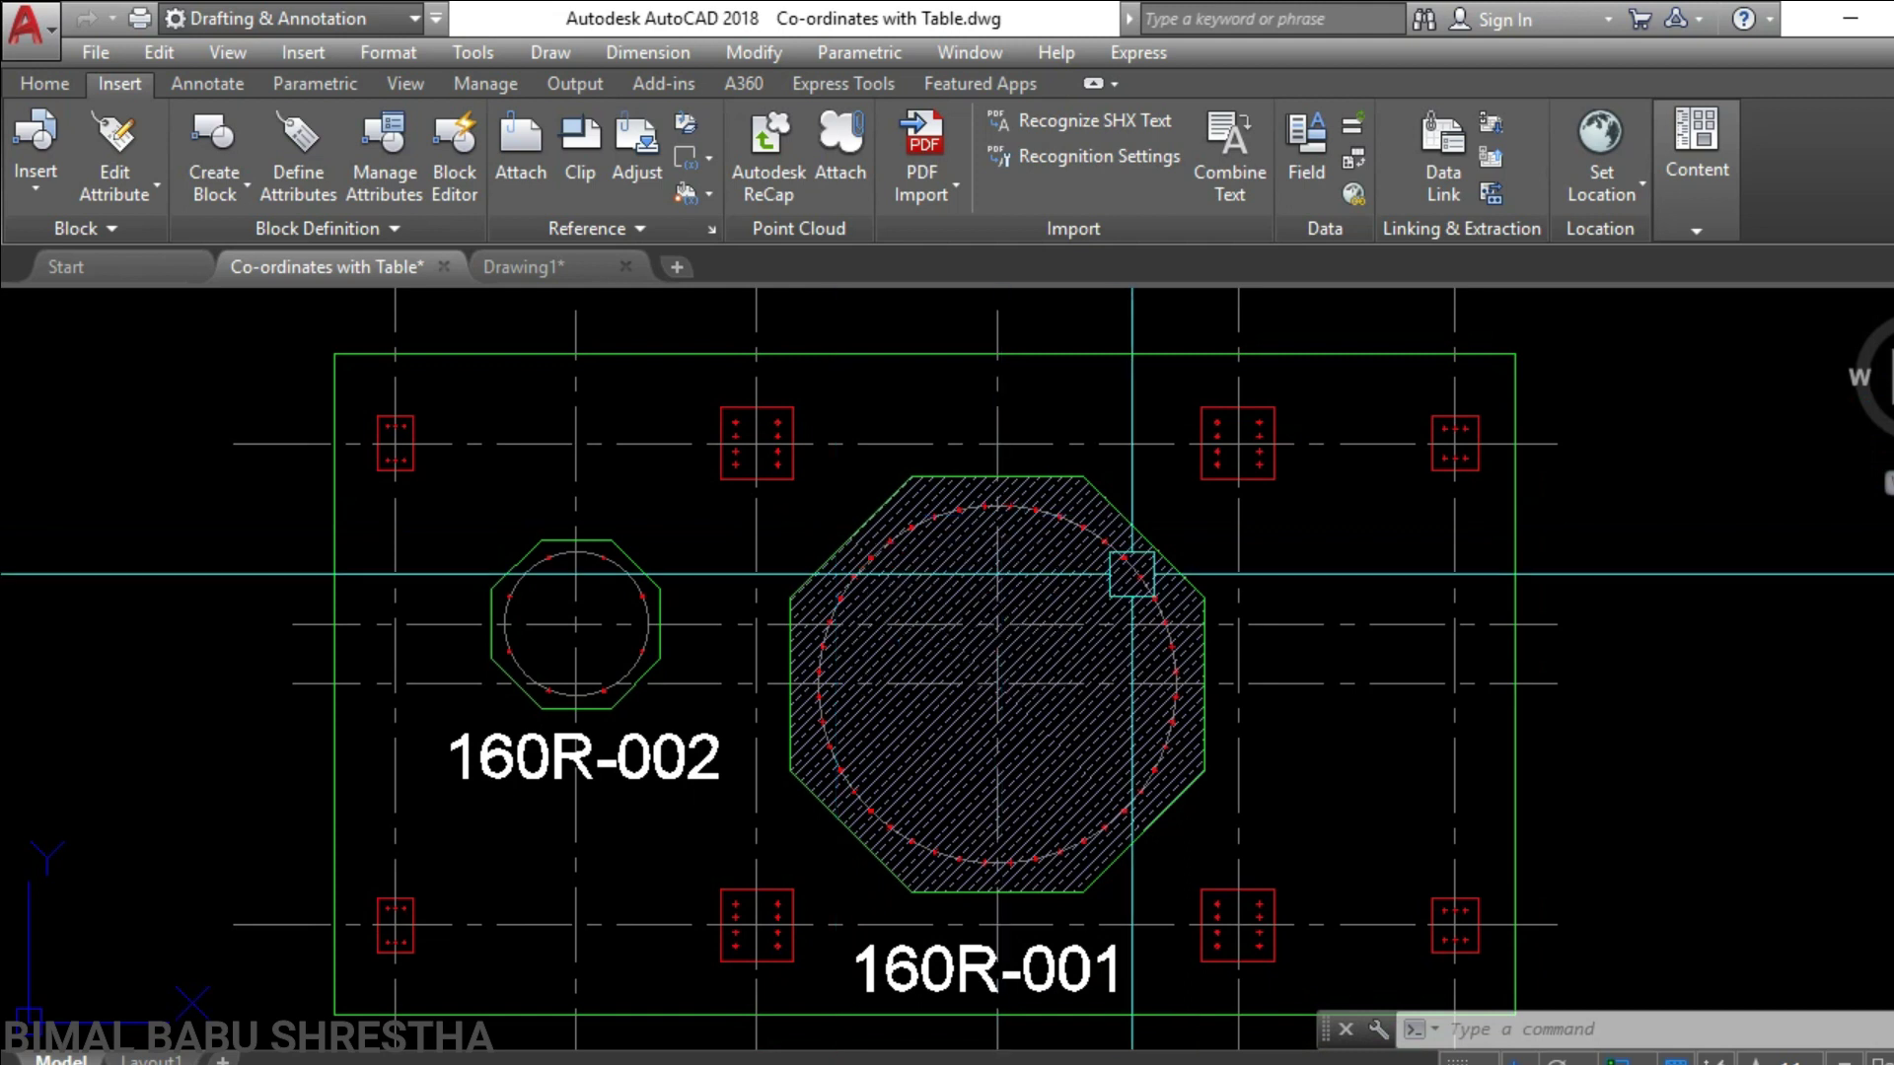
scroll(917, 642, up, 1)
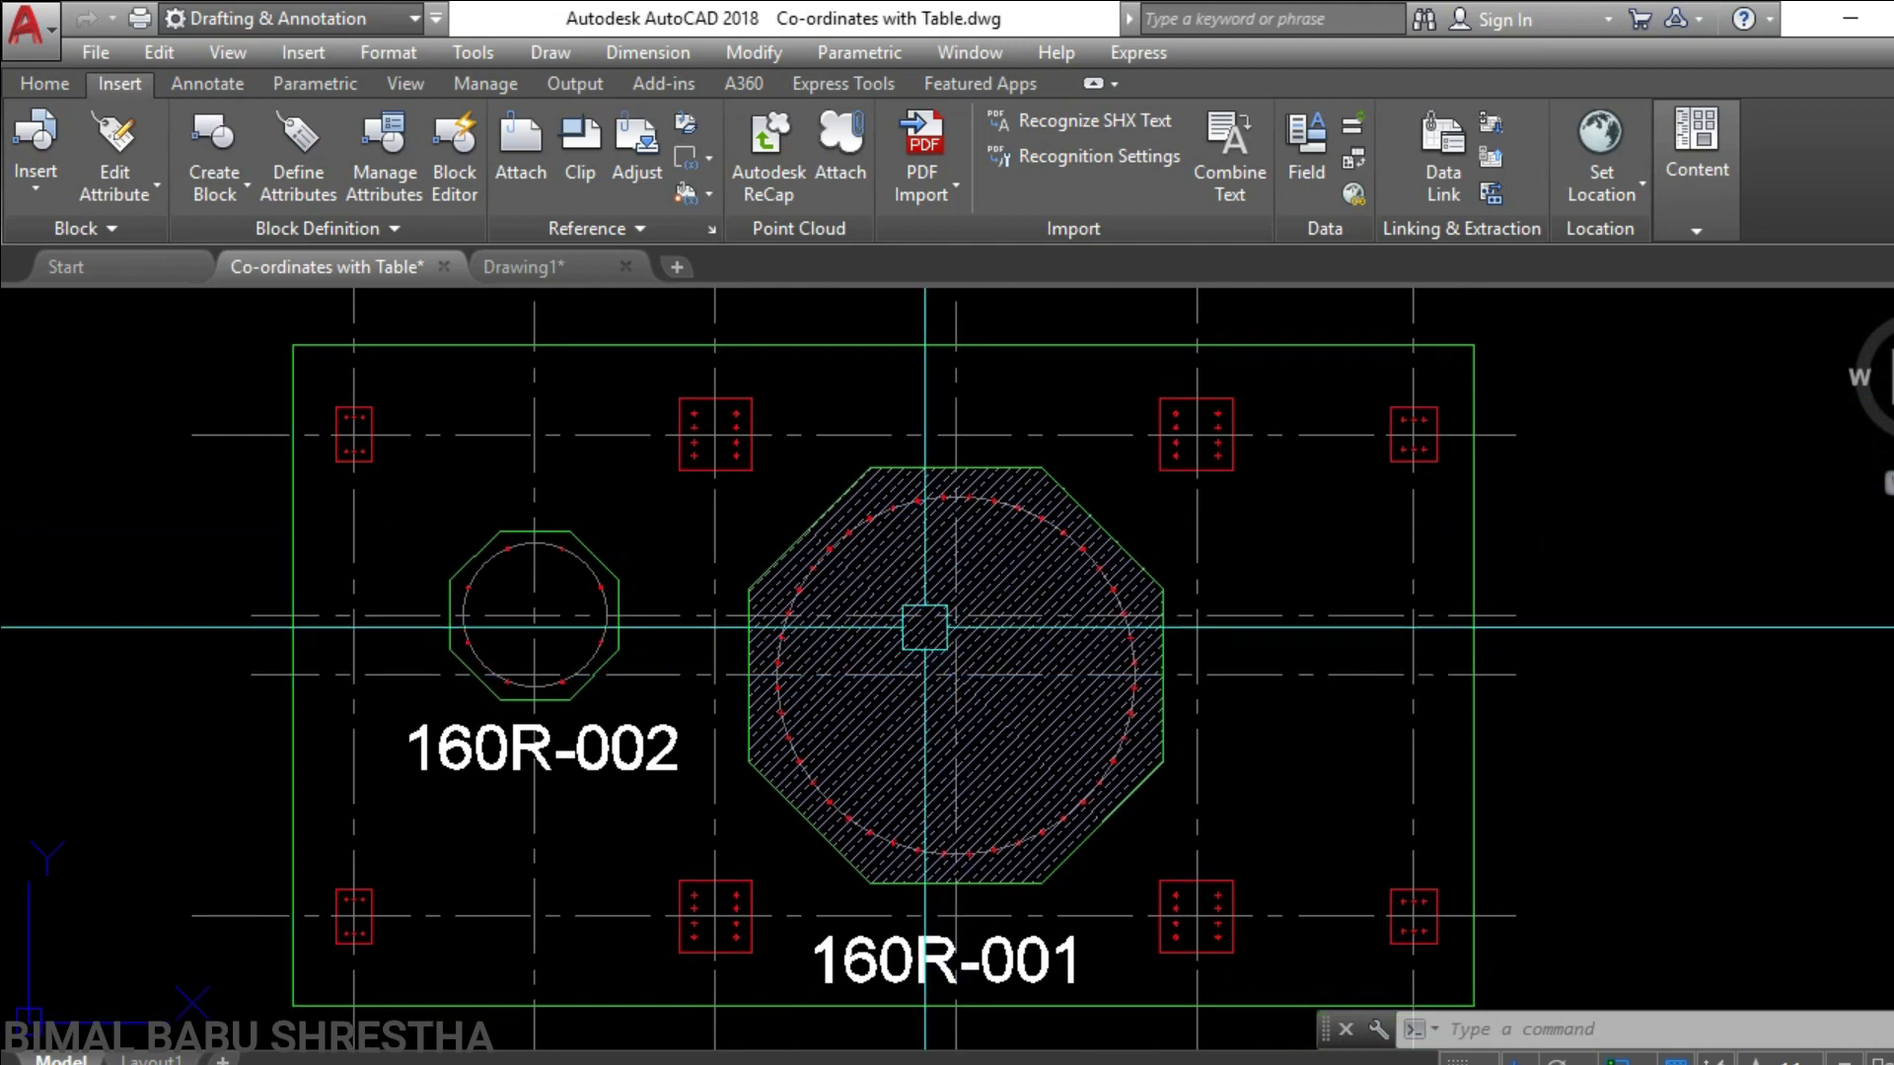
scroll(924, 602, up, 1)
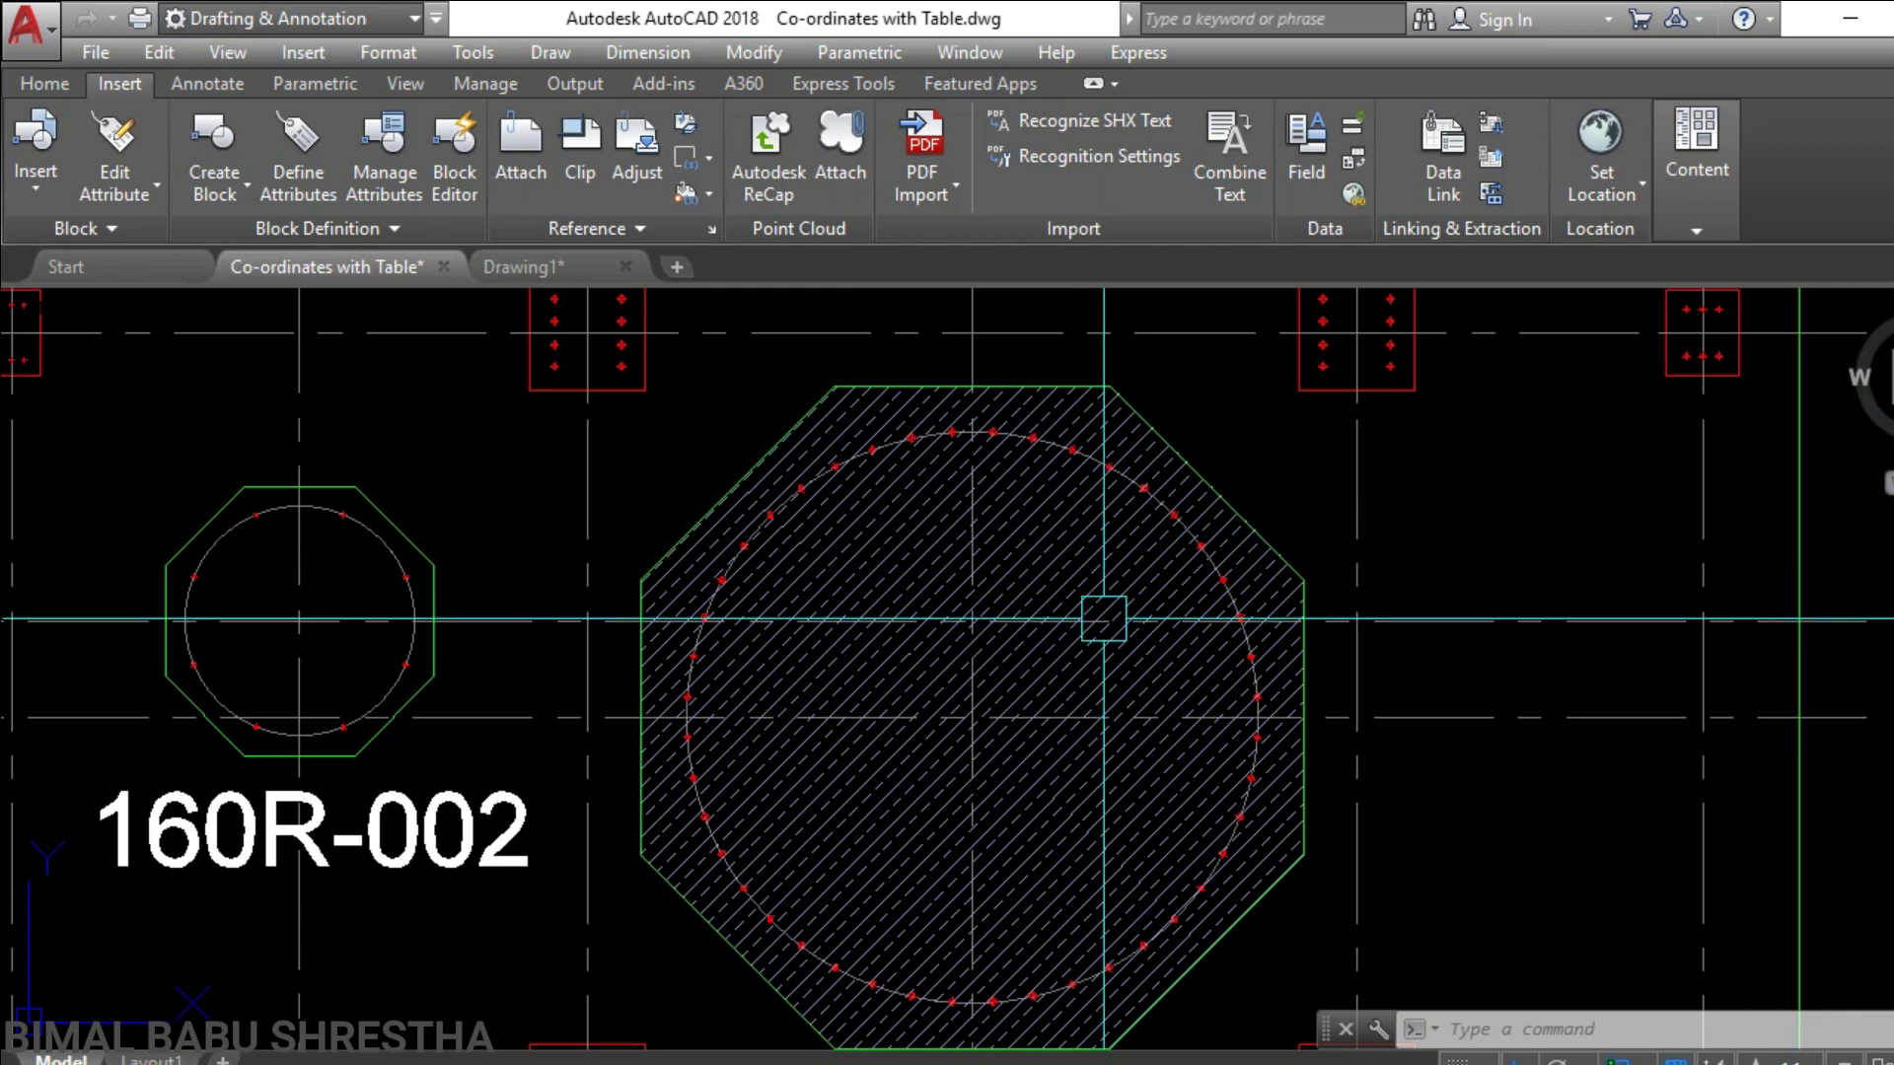
mouse_move(1044, 689)
middle_down()
mouse_move(980, 579)
mouse_move(986, 664)
mouse_move(1007, 677)
middle_up()
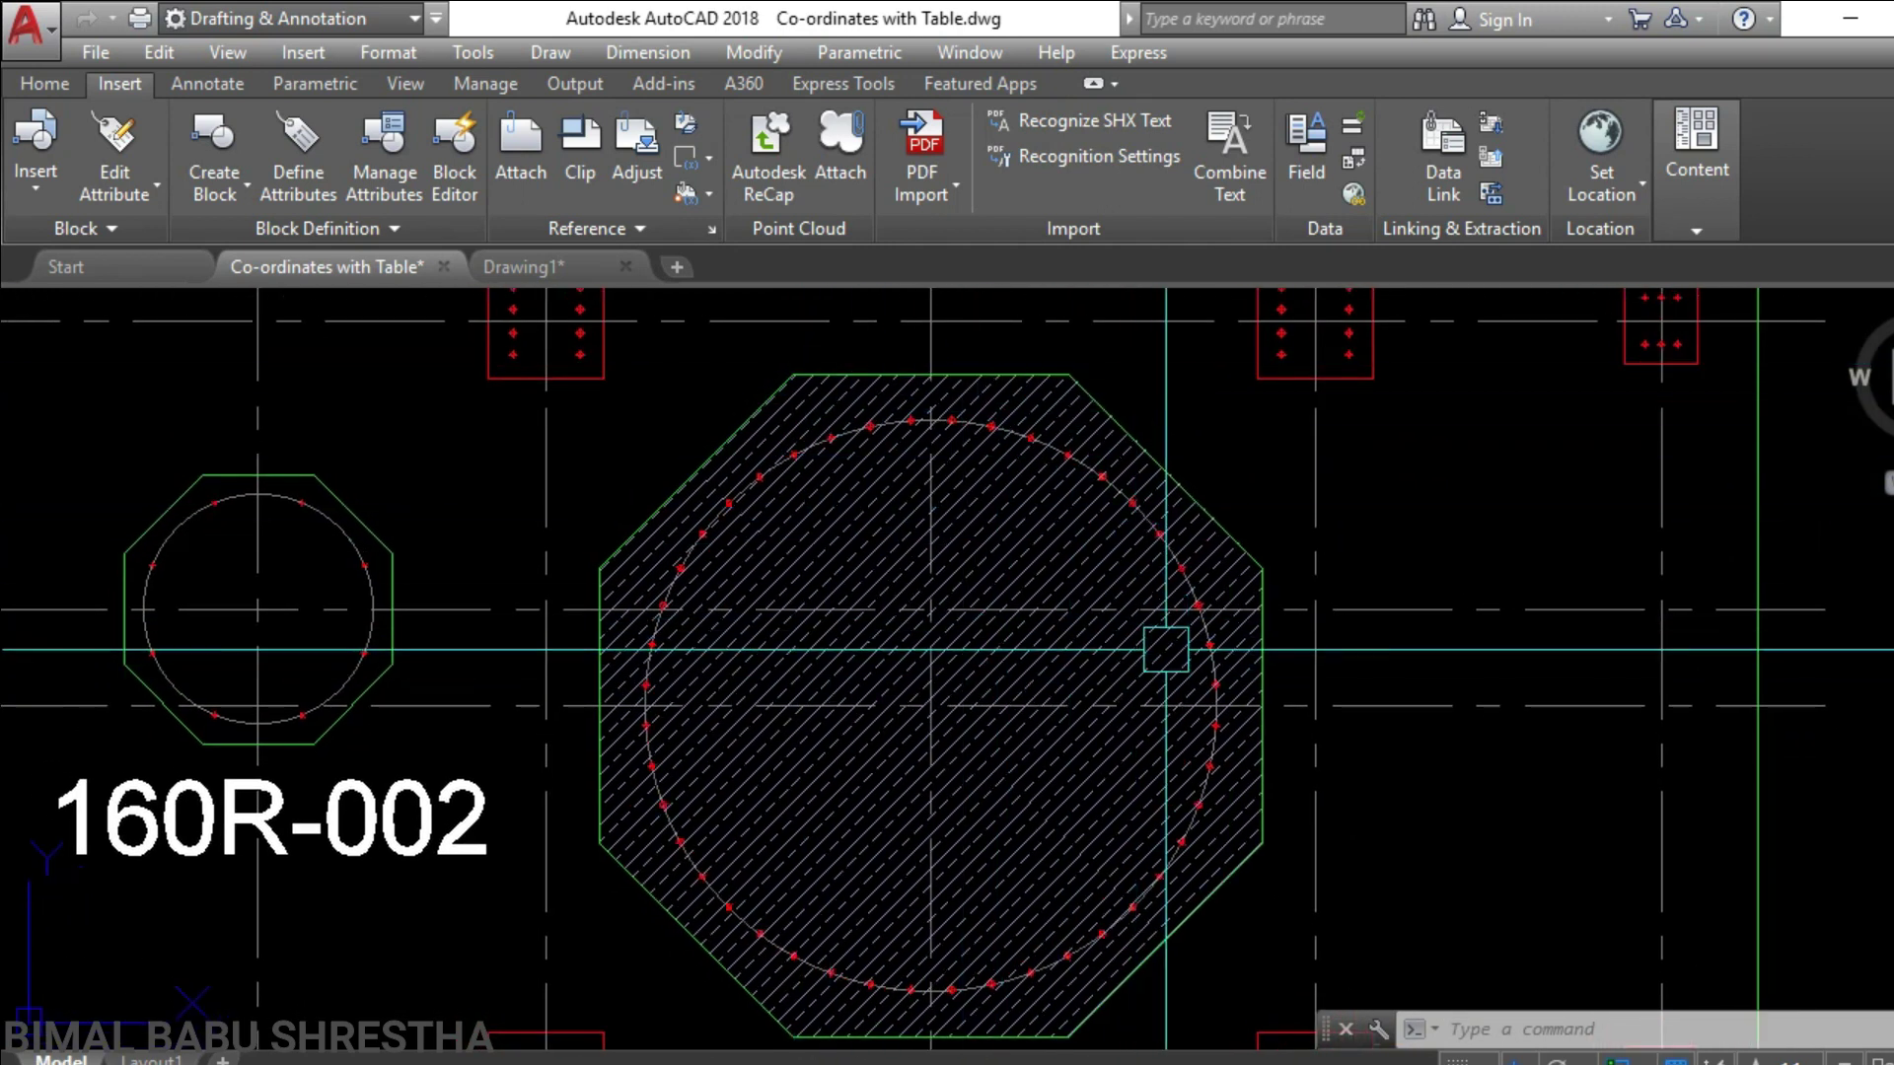
mouse_move(1081, 755)
middle_down()
mouse_move(1041, 740)
mouse_move(1073, 740)
middle_up()
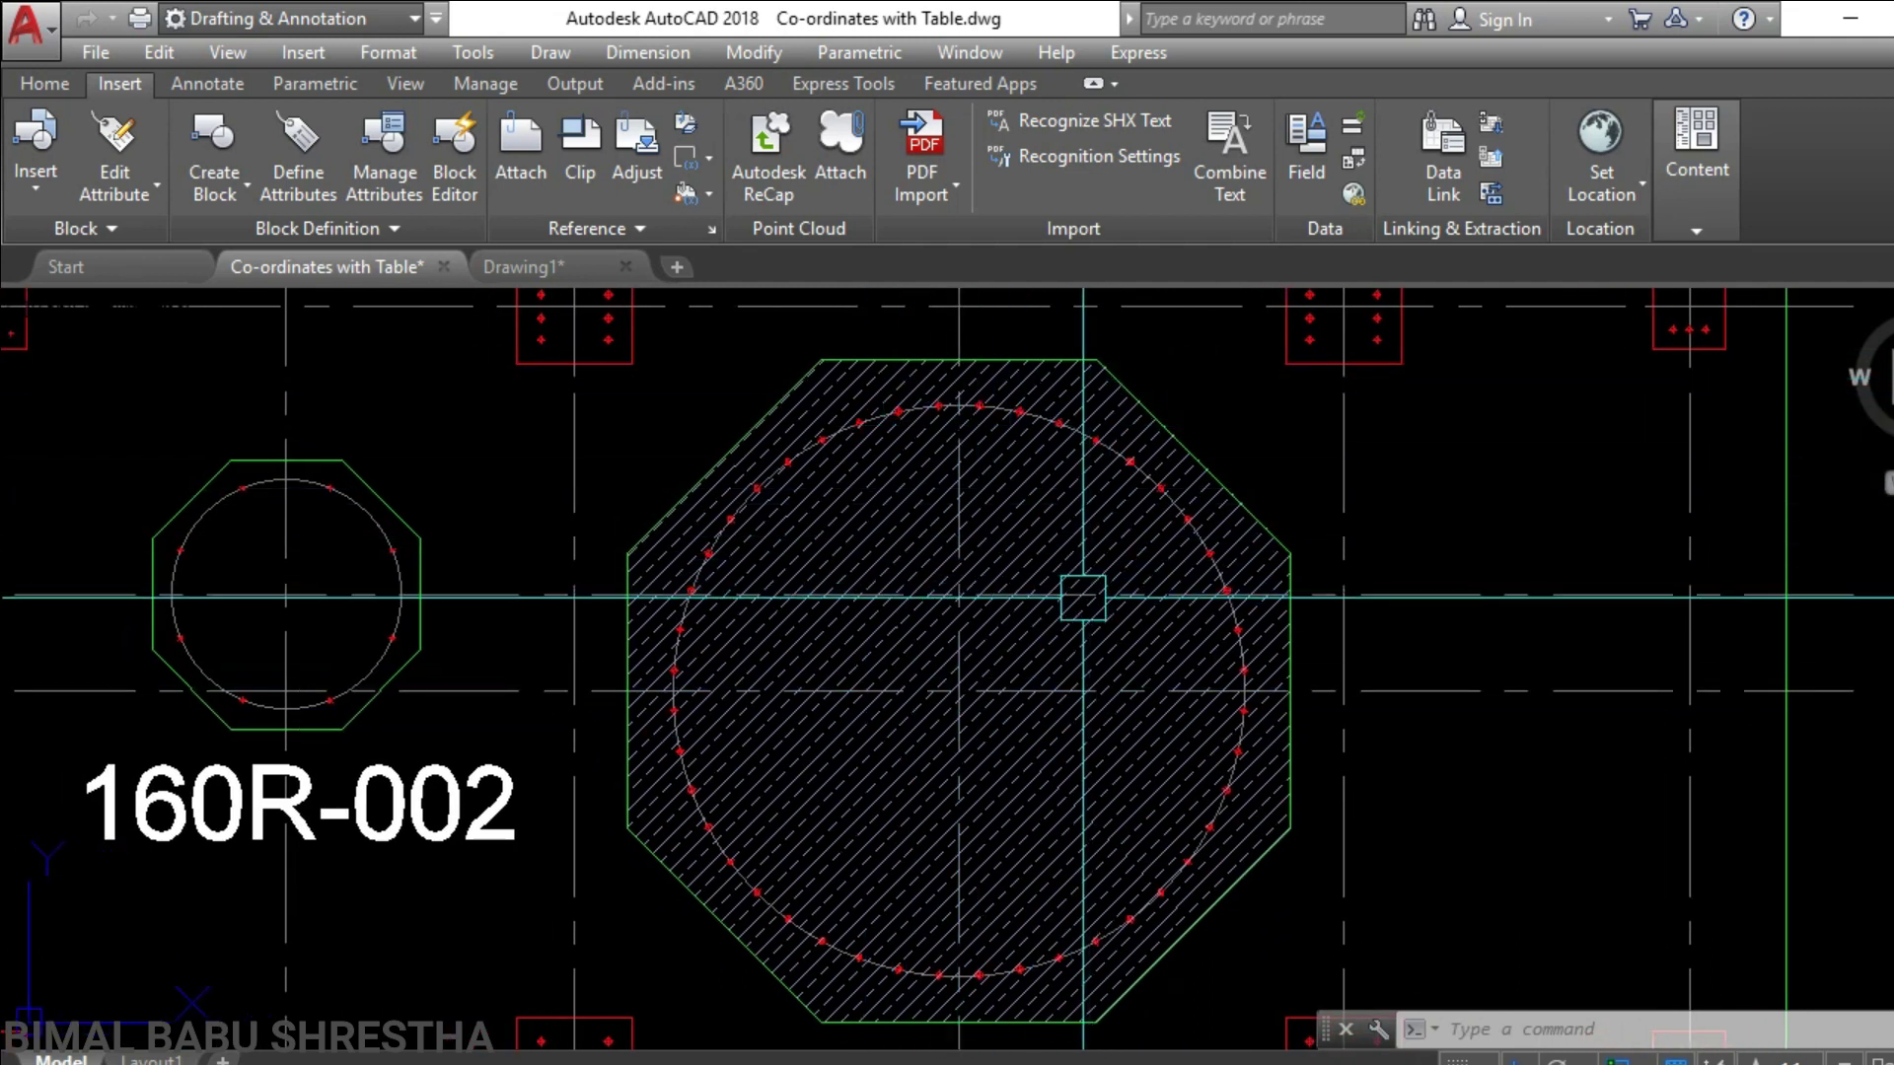
scroll(1061, 607, down, 2)
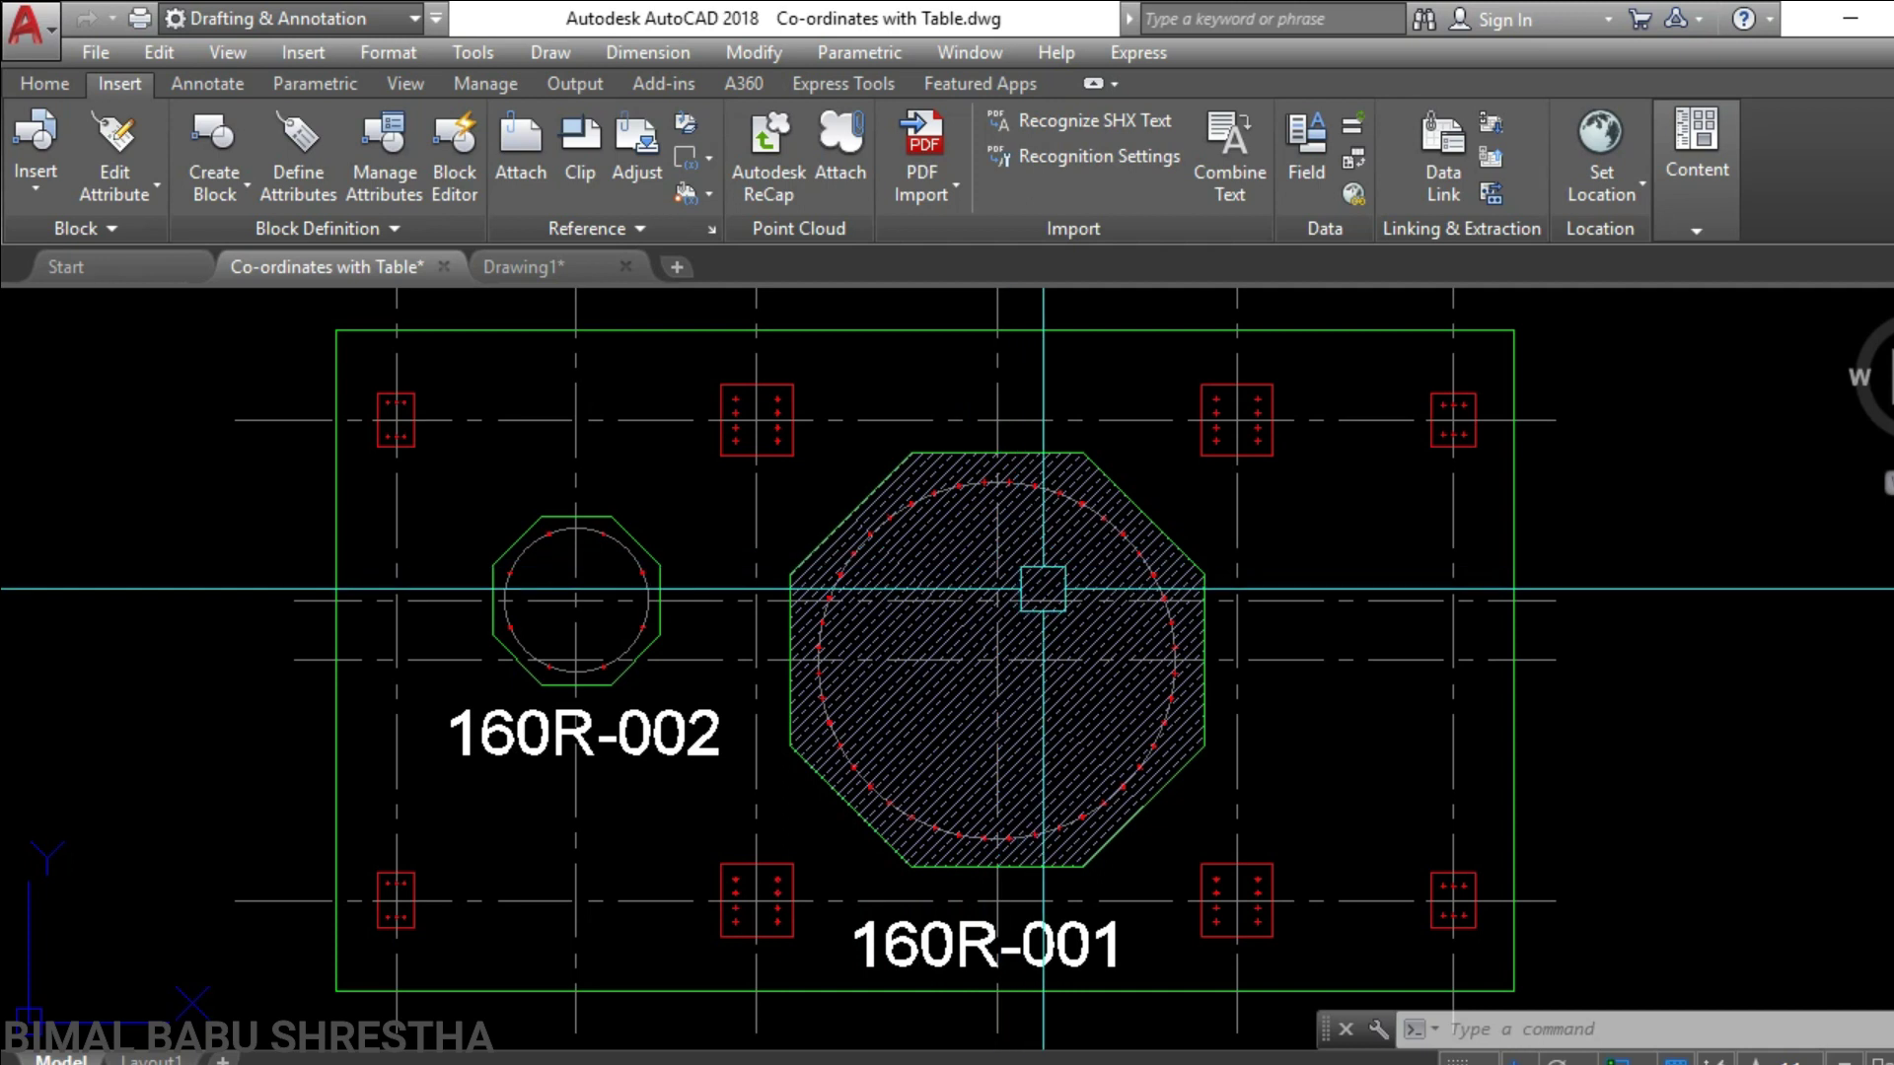
middle_drag(1035, 651, 958, 604)
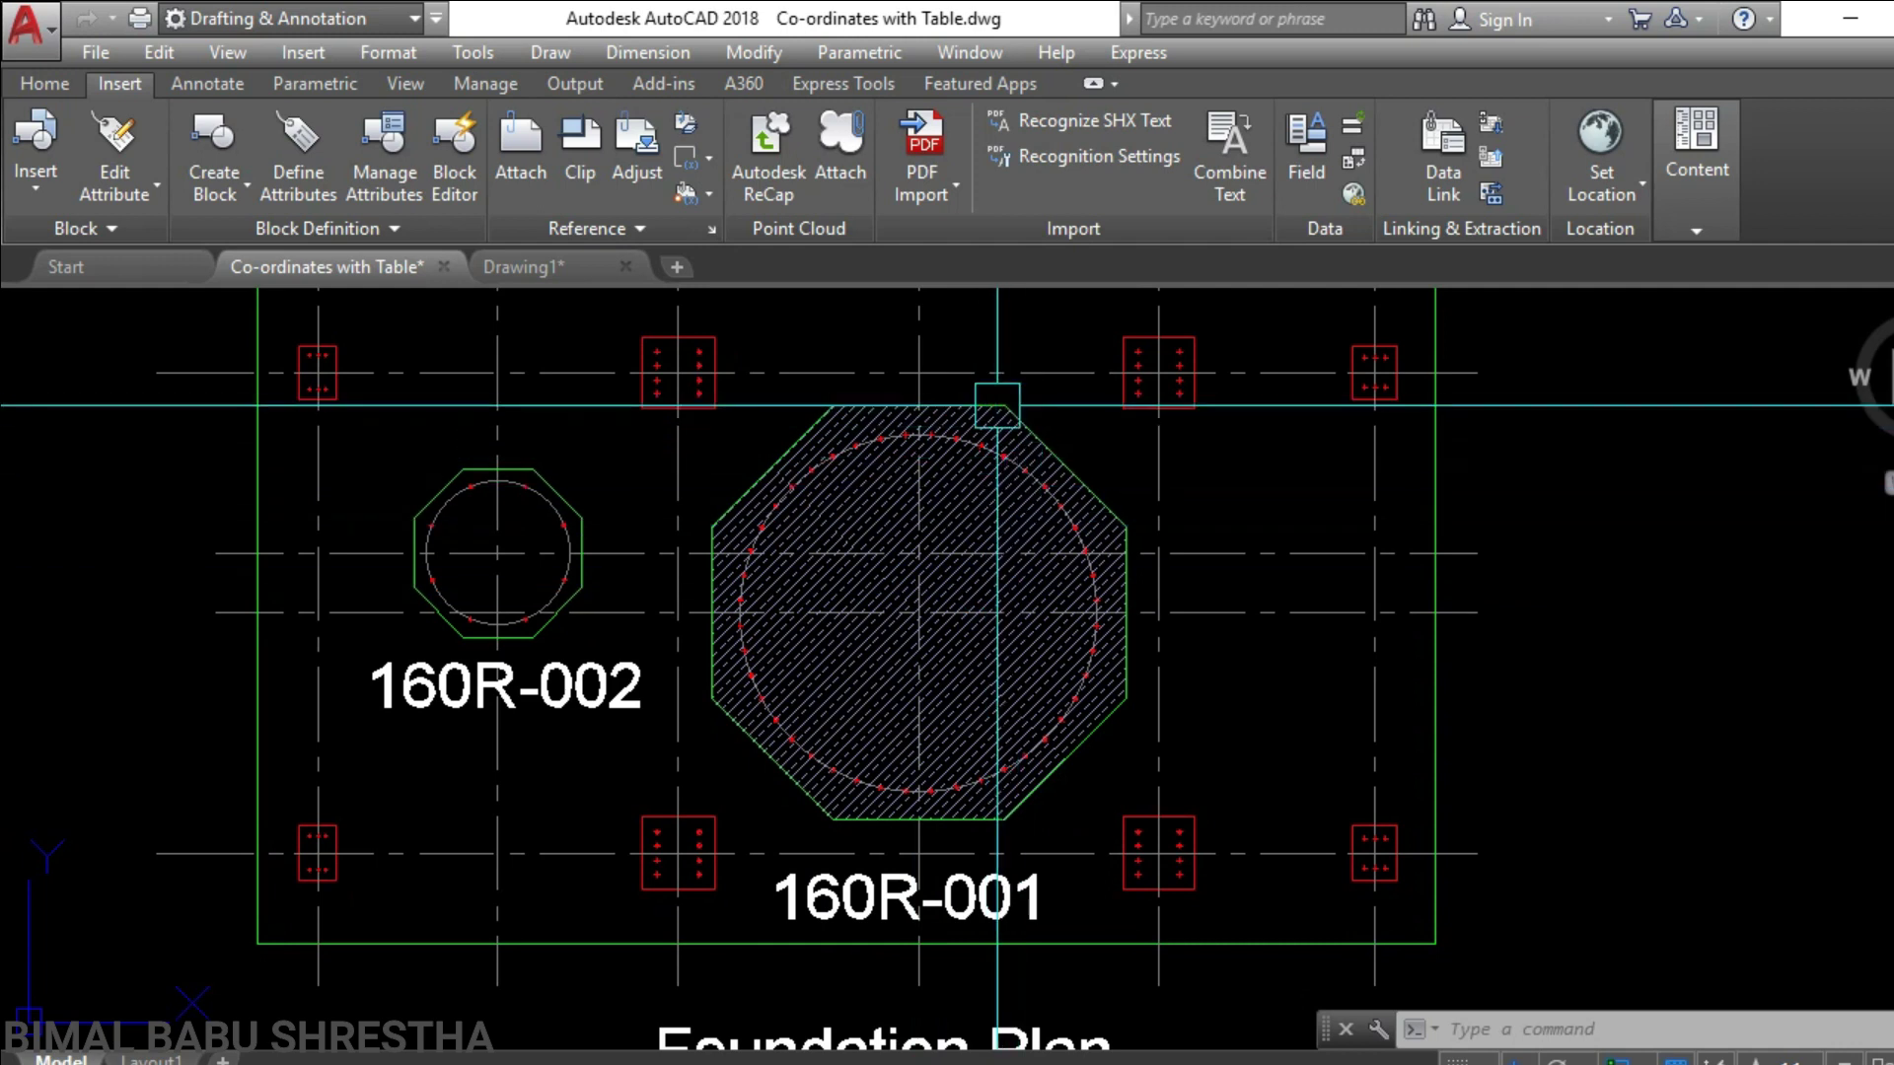
scroll(998, 404, up, 4)
scroll(1135, 403, down, 2)
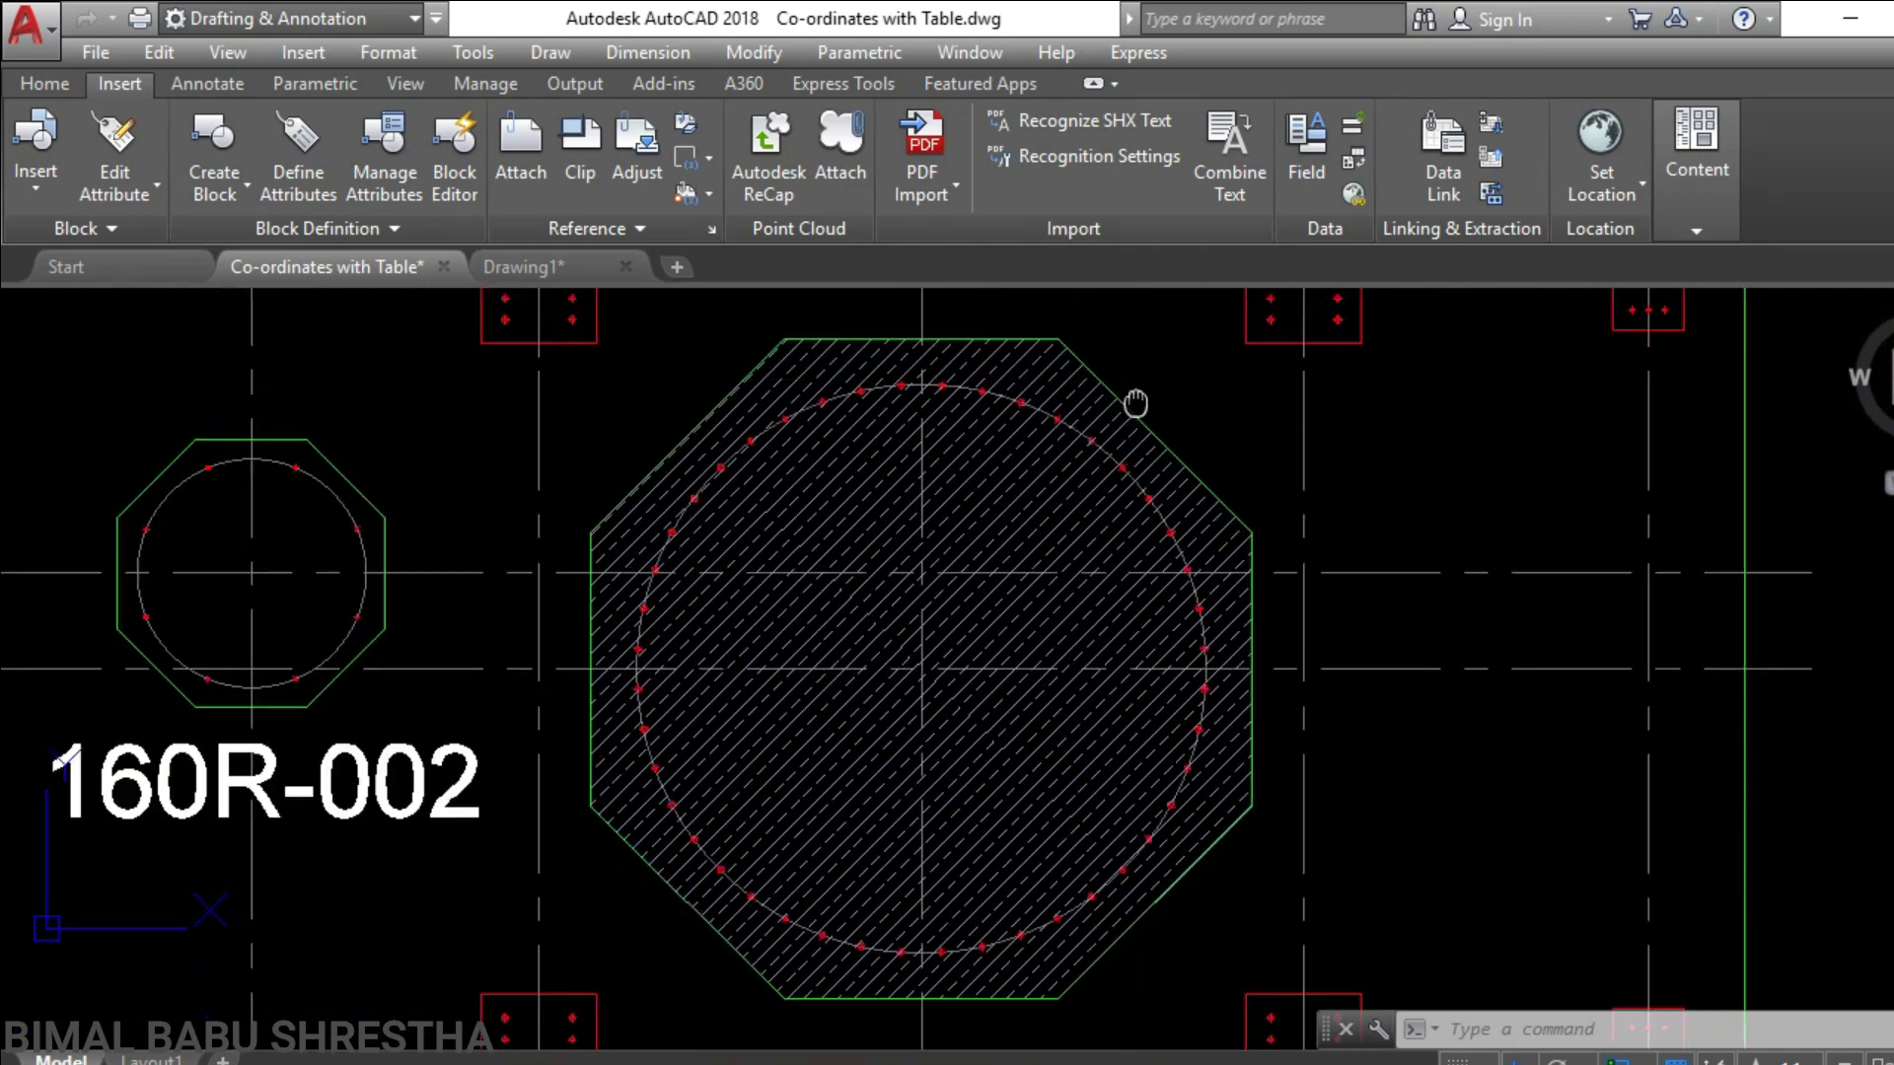
middle_drag(1135, 403, 1153, 378)
middle_drag(1217, 698, 1309, 401)
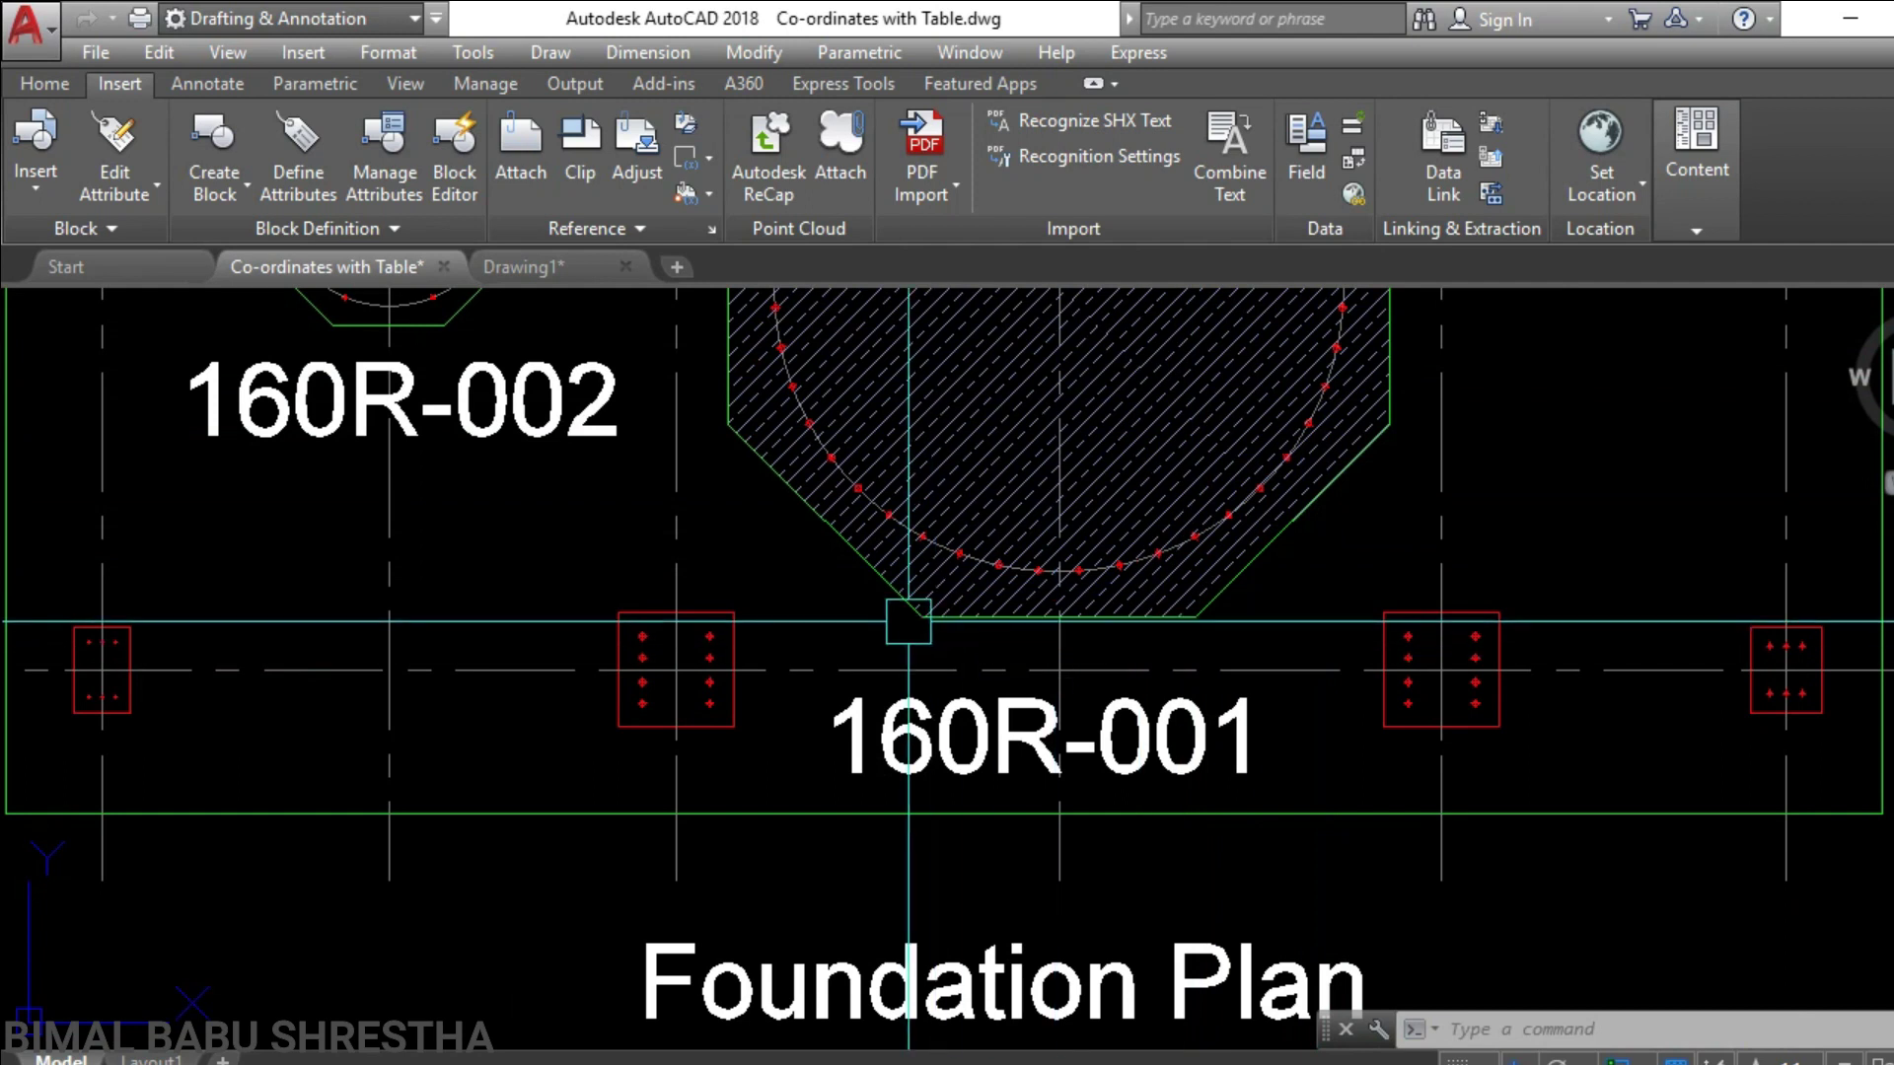
middle_drag(907, 622, 963, 903)
middle_drag(790, 474, 804, 800)
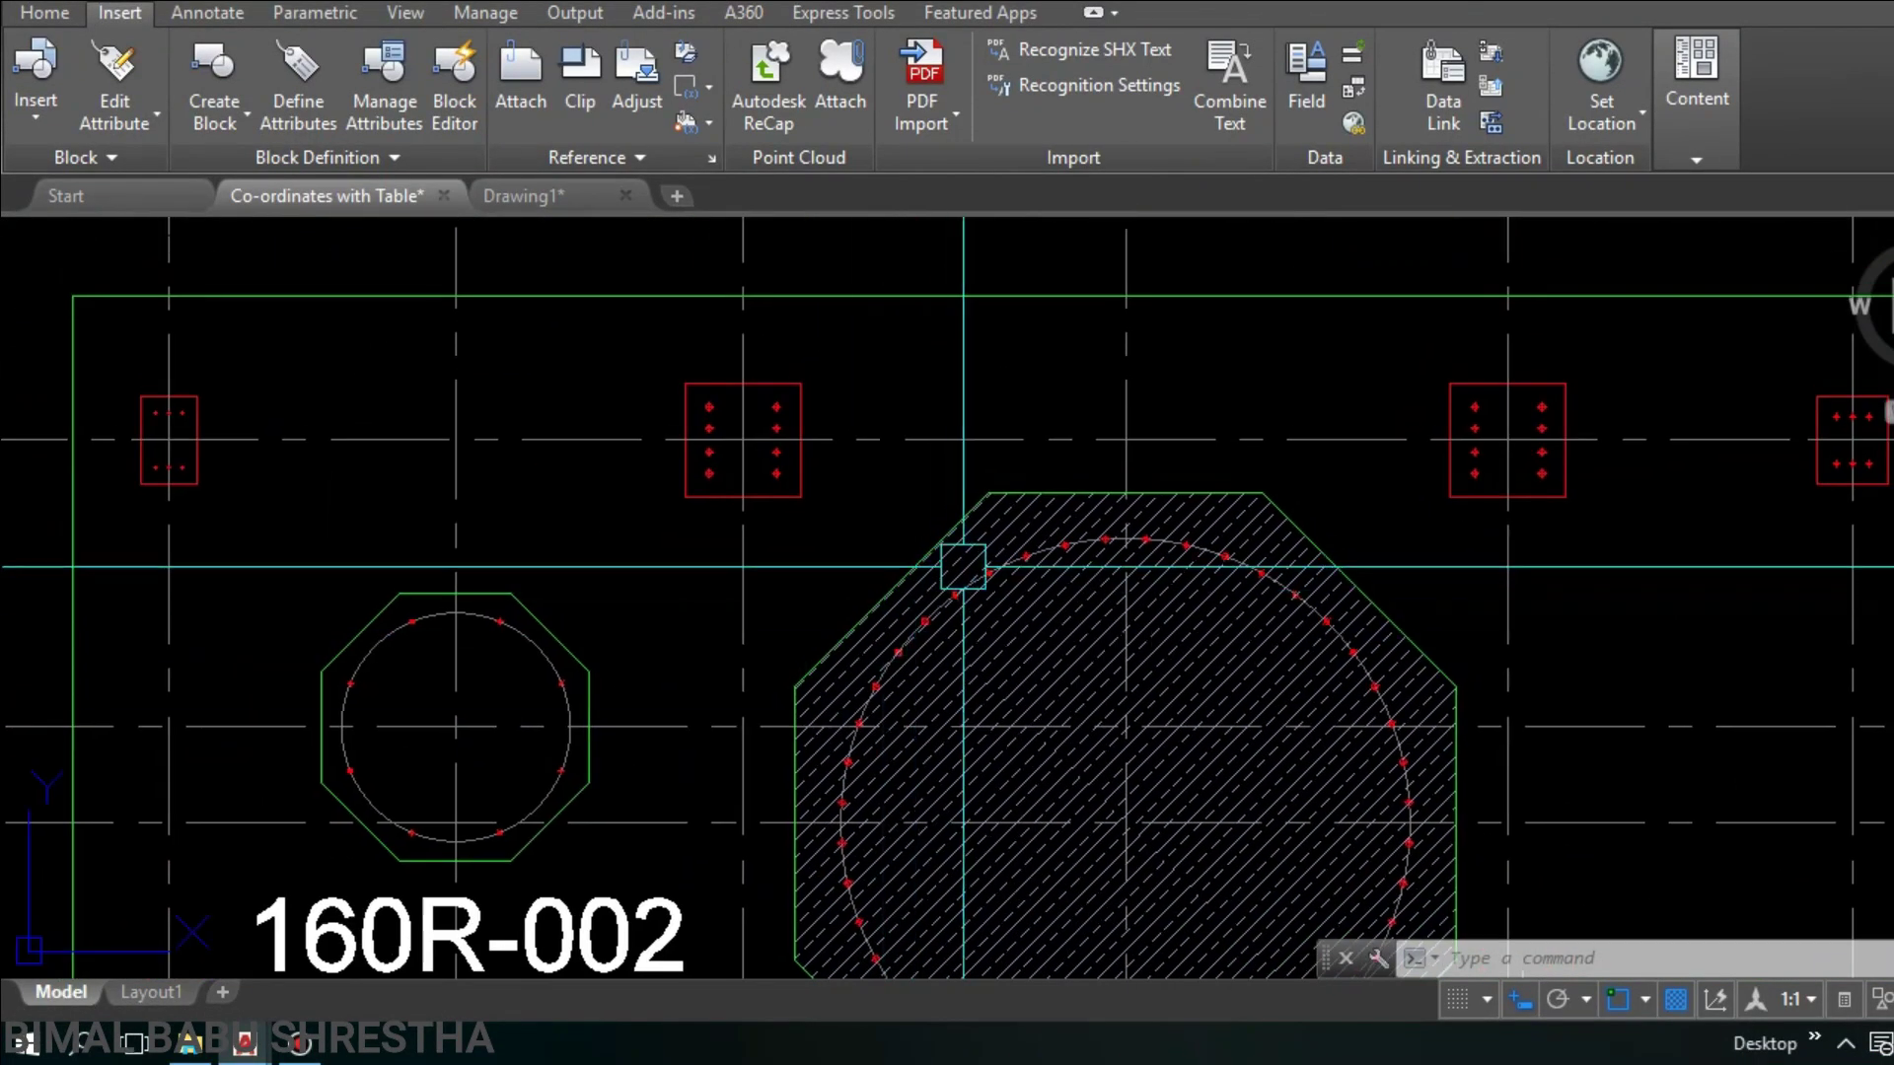
mouse_move(963, 566)
middle_down()
mouse_move(921, 482)
mouse_move(977, 579)
mouse_move(893, 477)
middle_up()
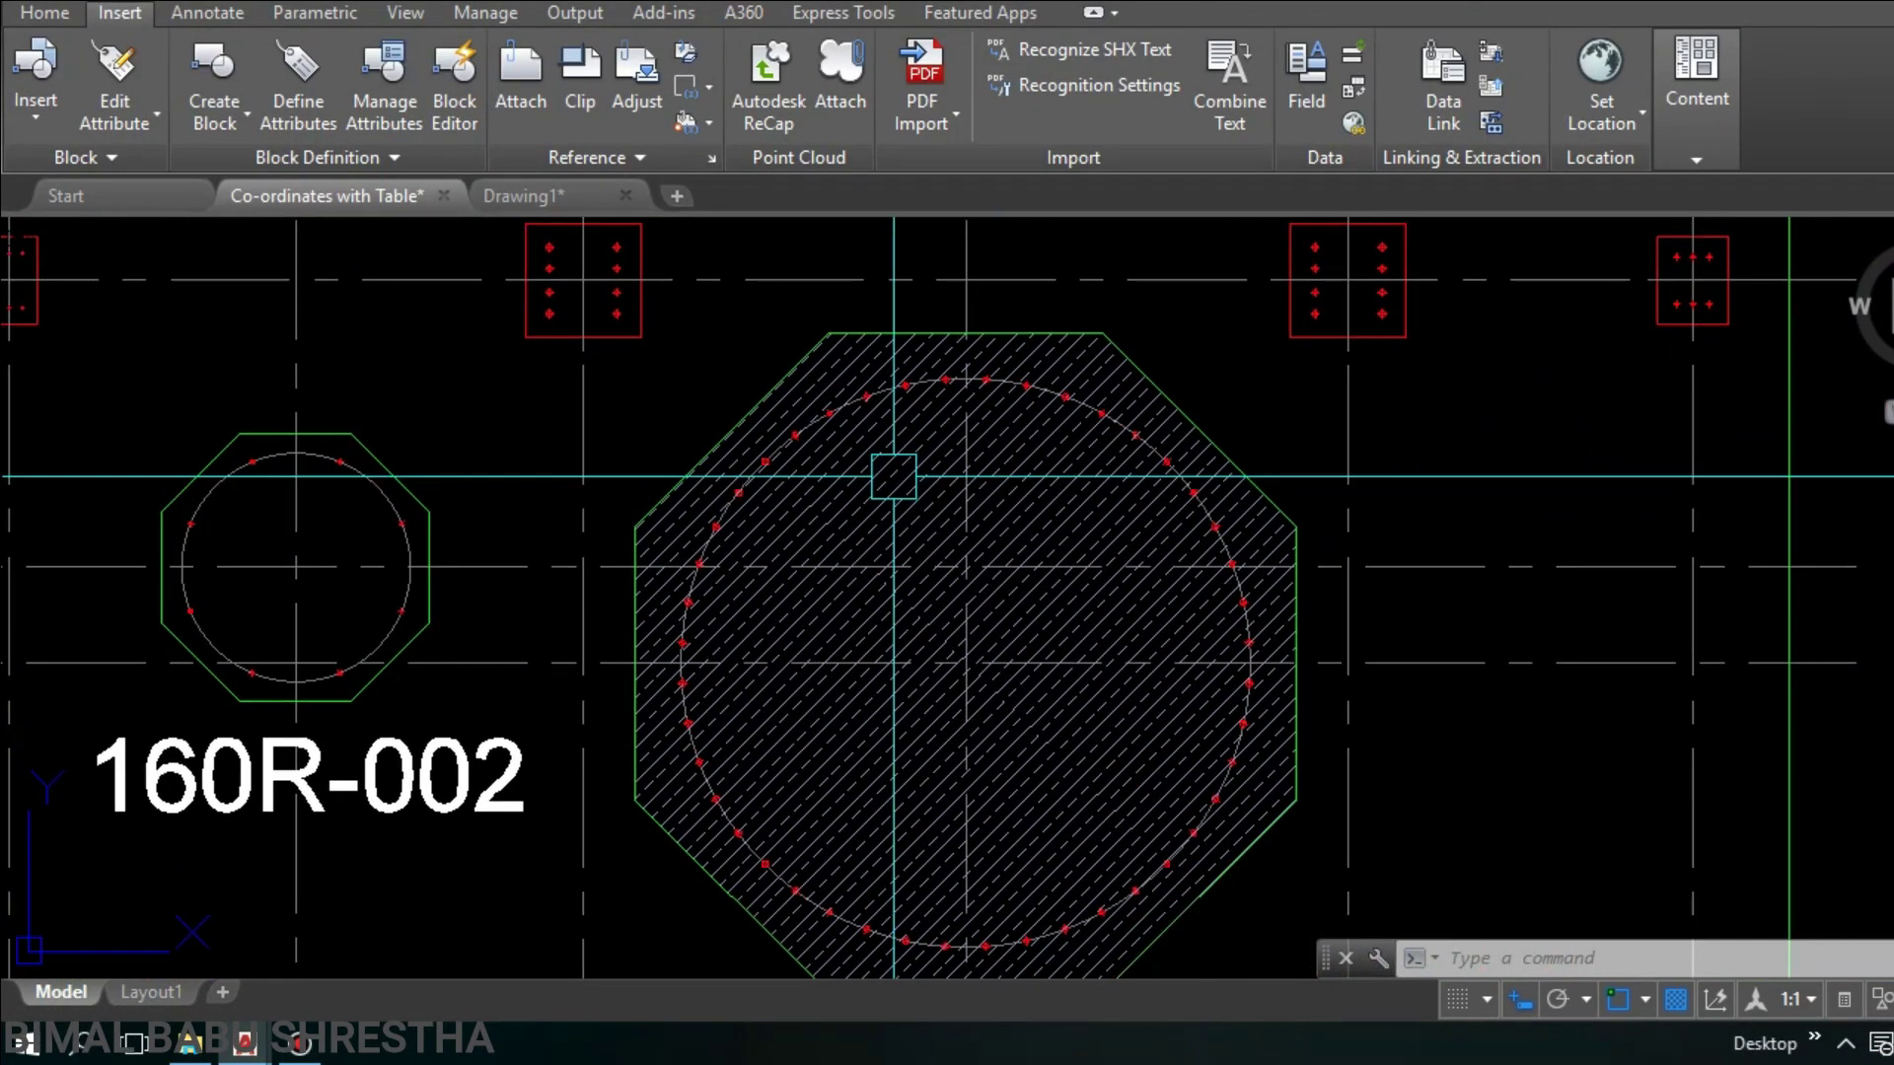
scroll(893, 477, down, 3)
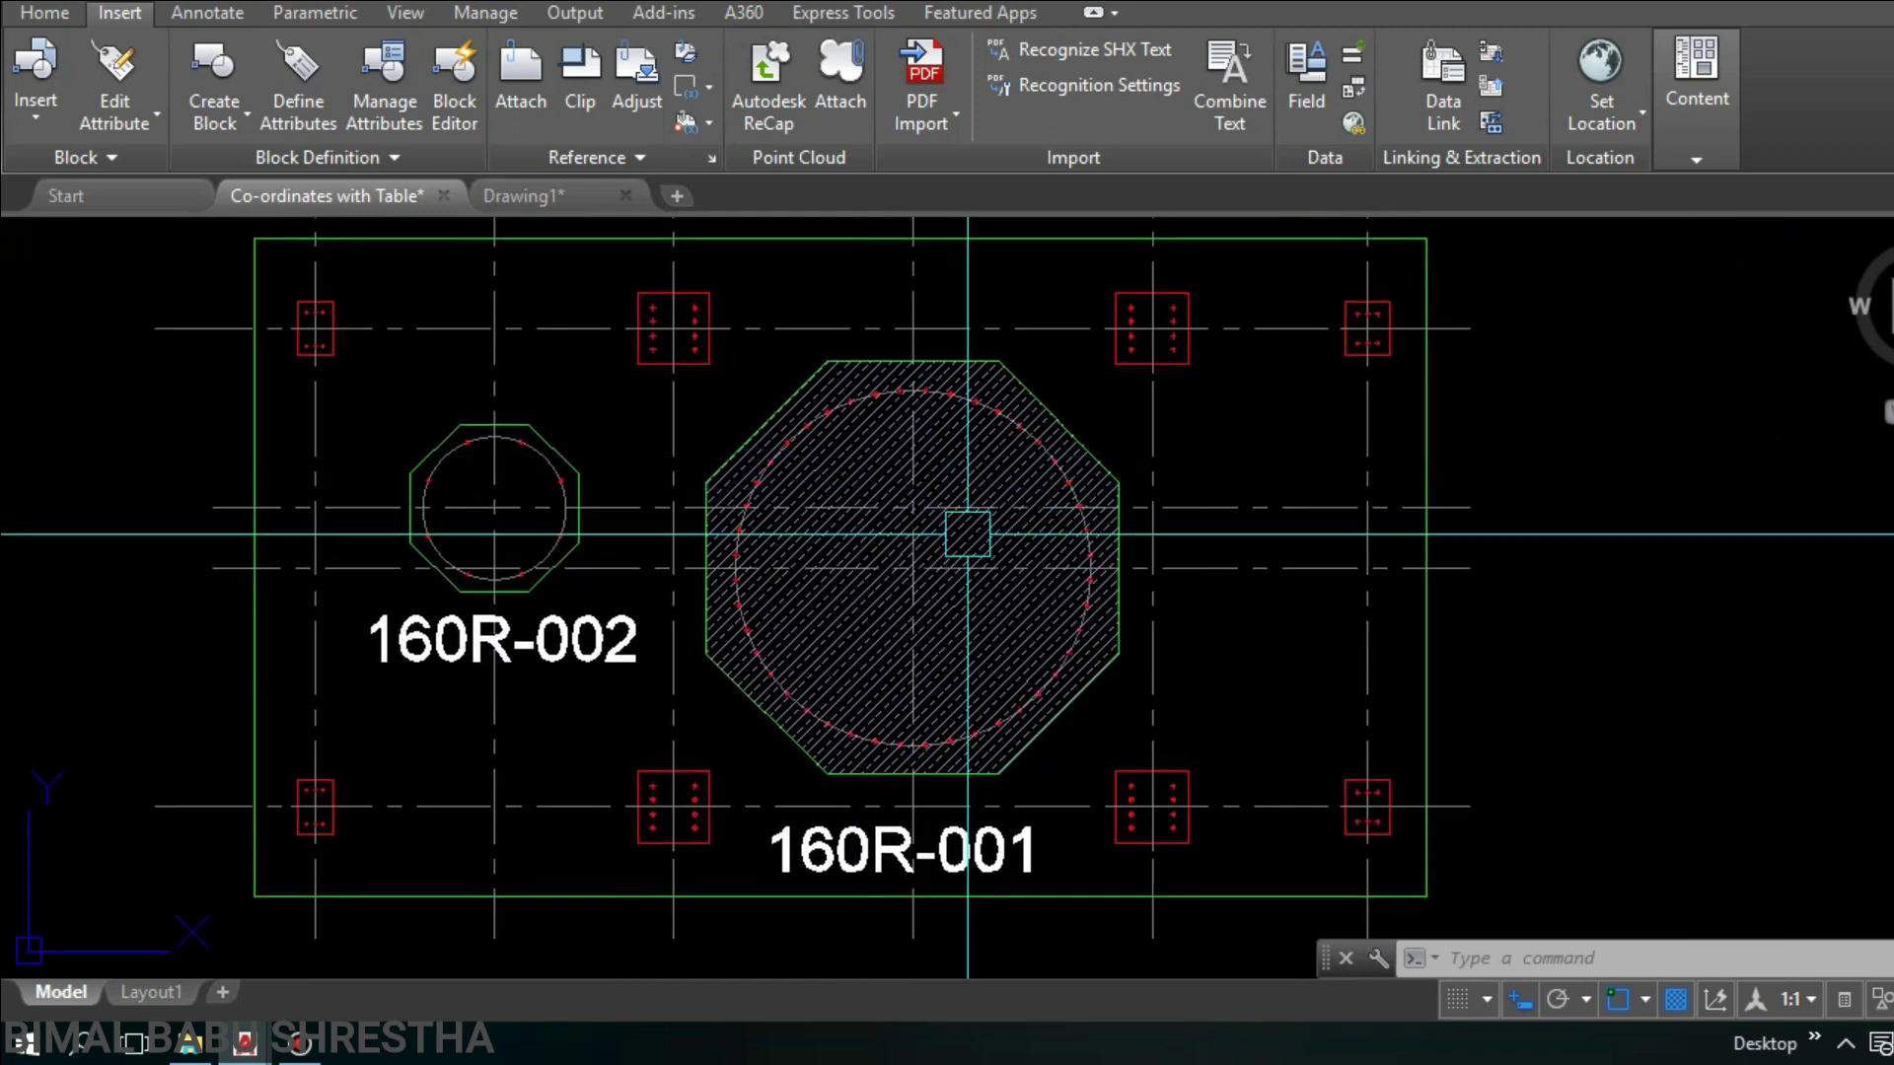
Step: Pick the octagon's hatch, cancel it, and shift the plan left to free space
mouse_move(968, 533)
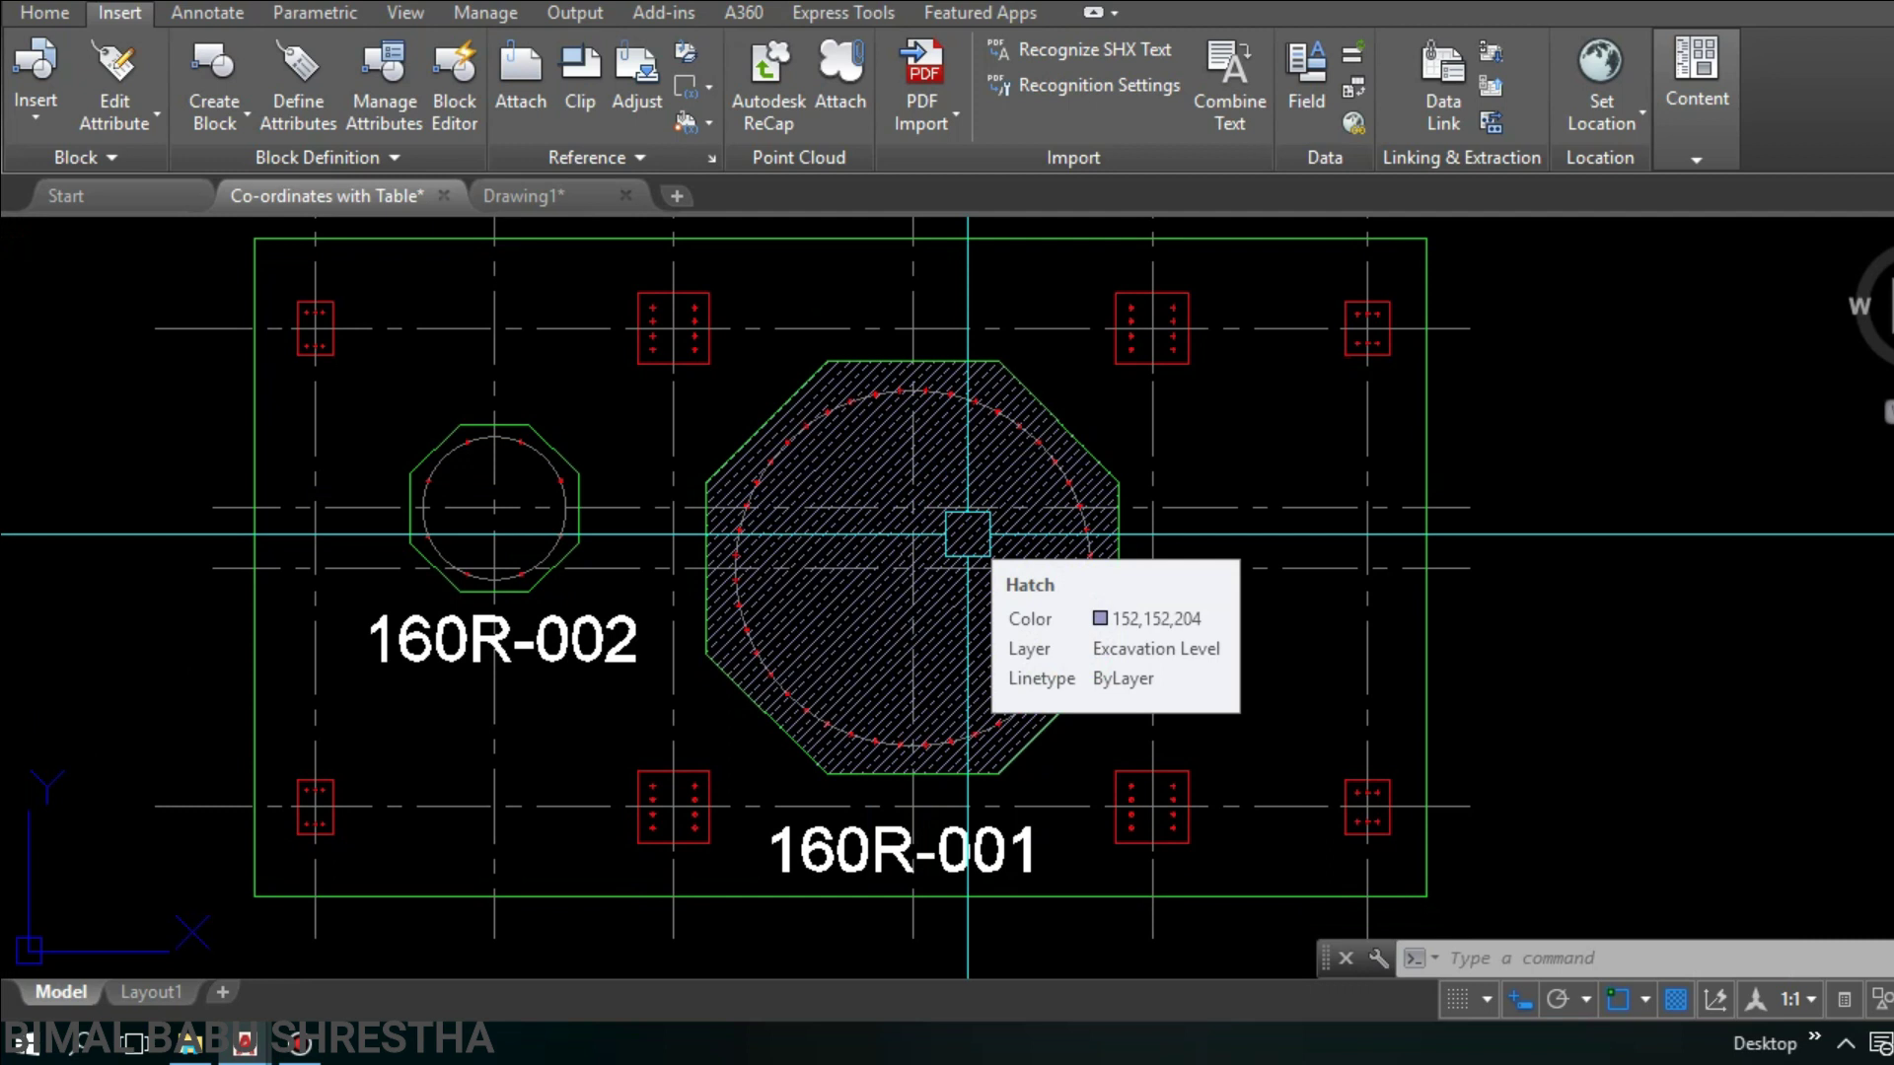
click(968, 534)
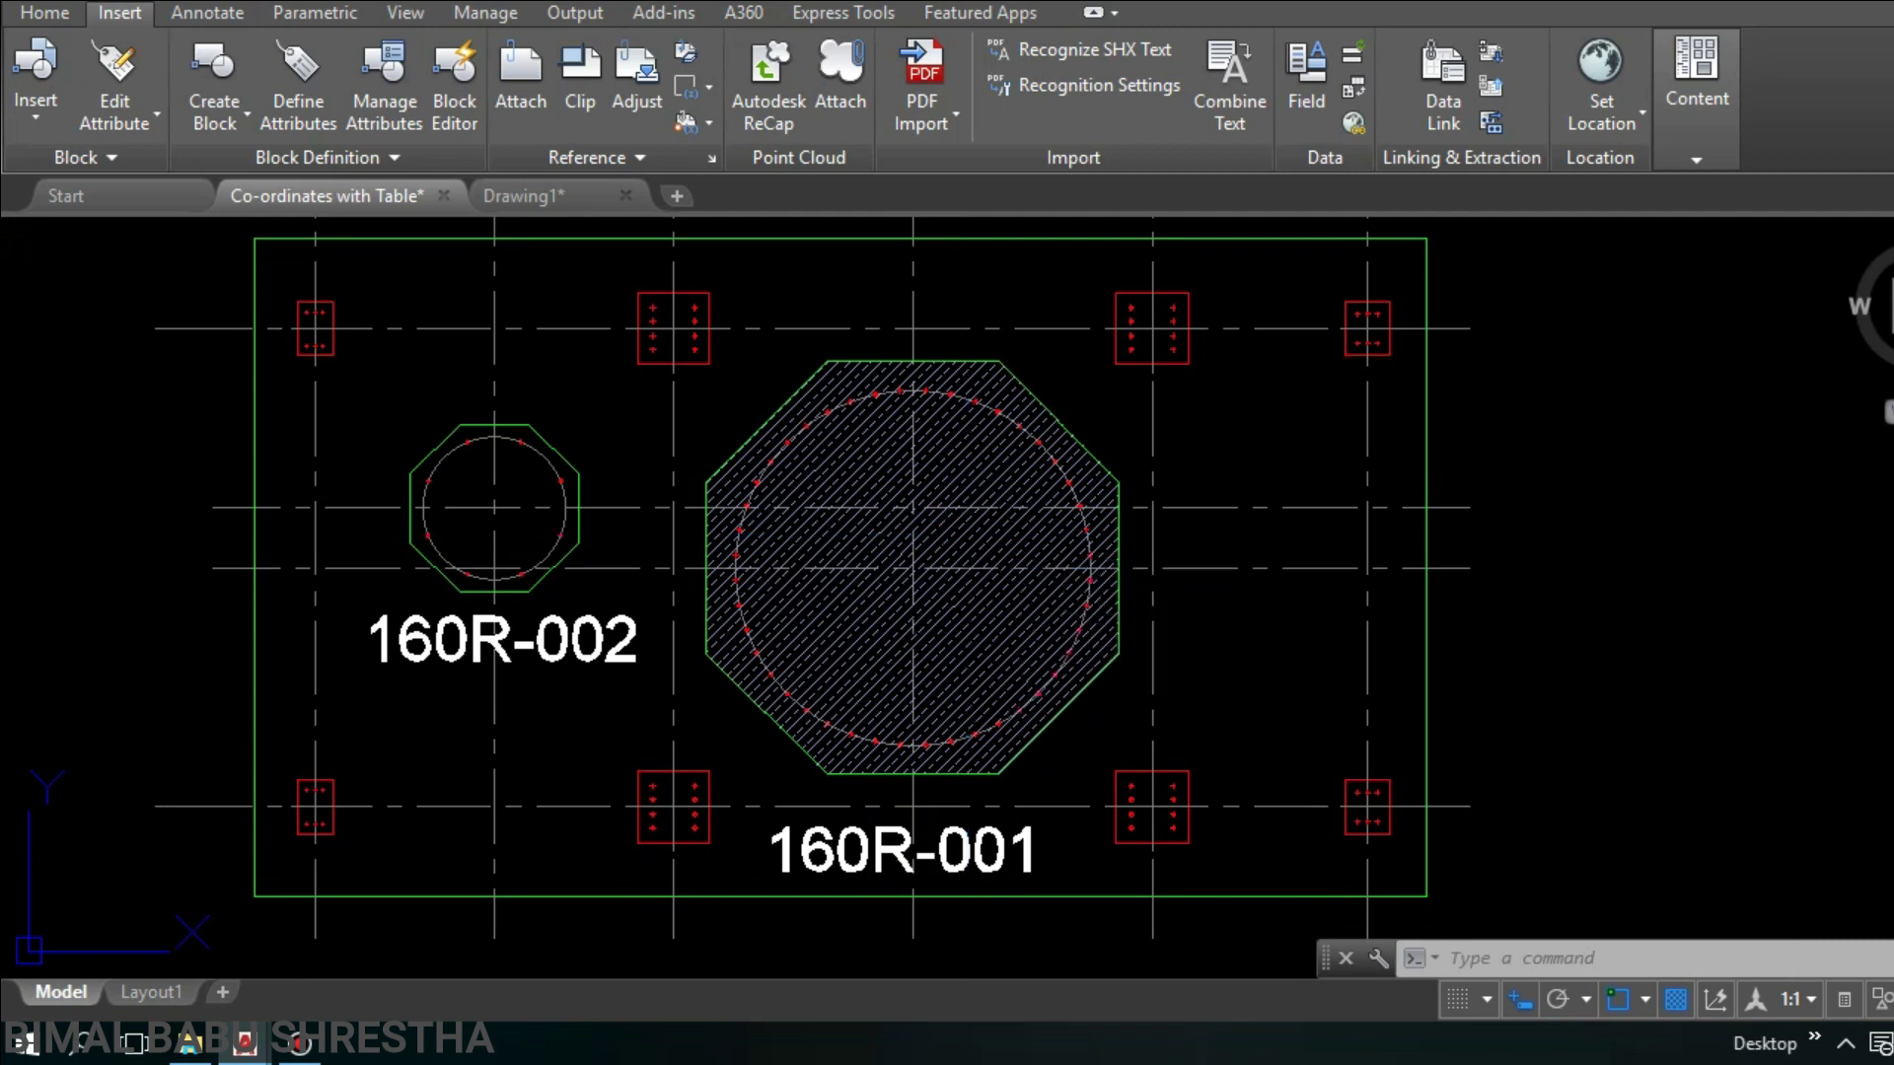
key(Escape)
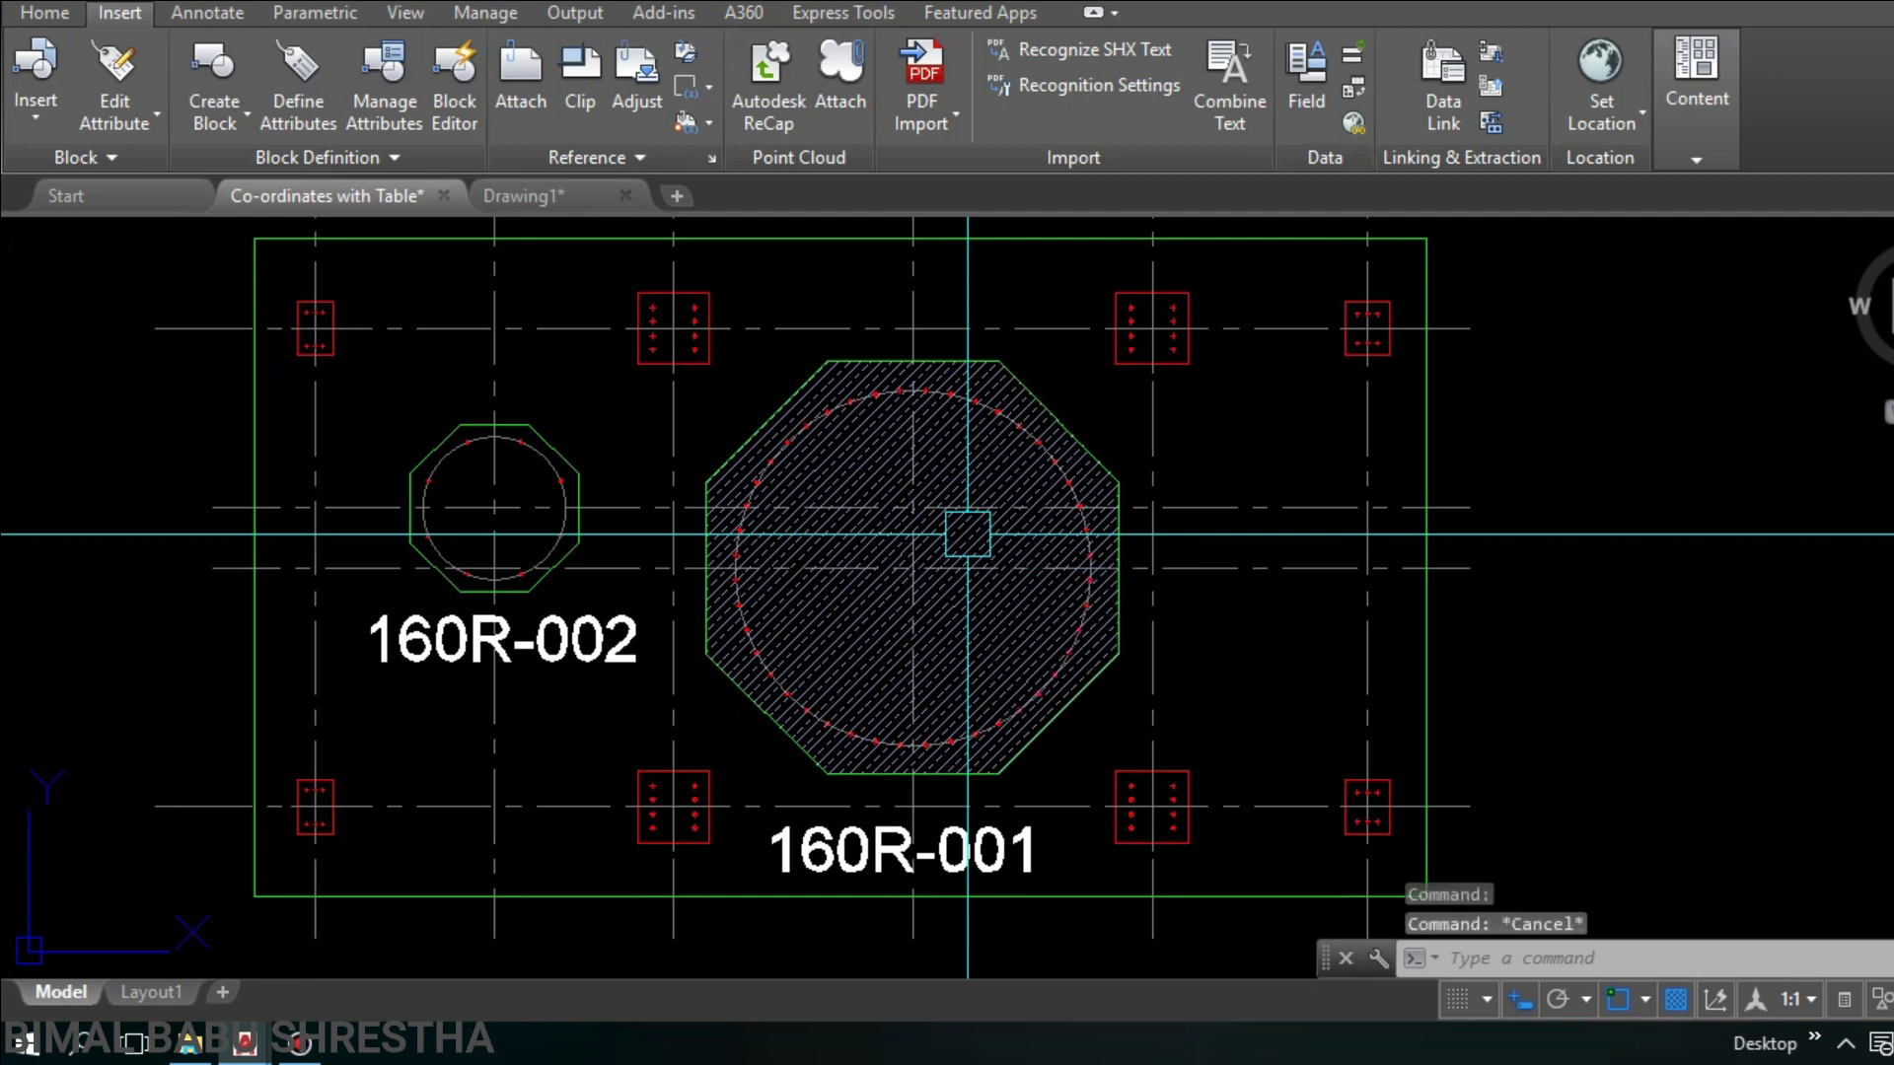
key(Escape)
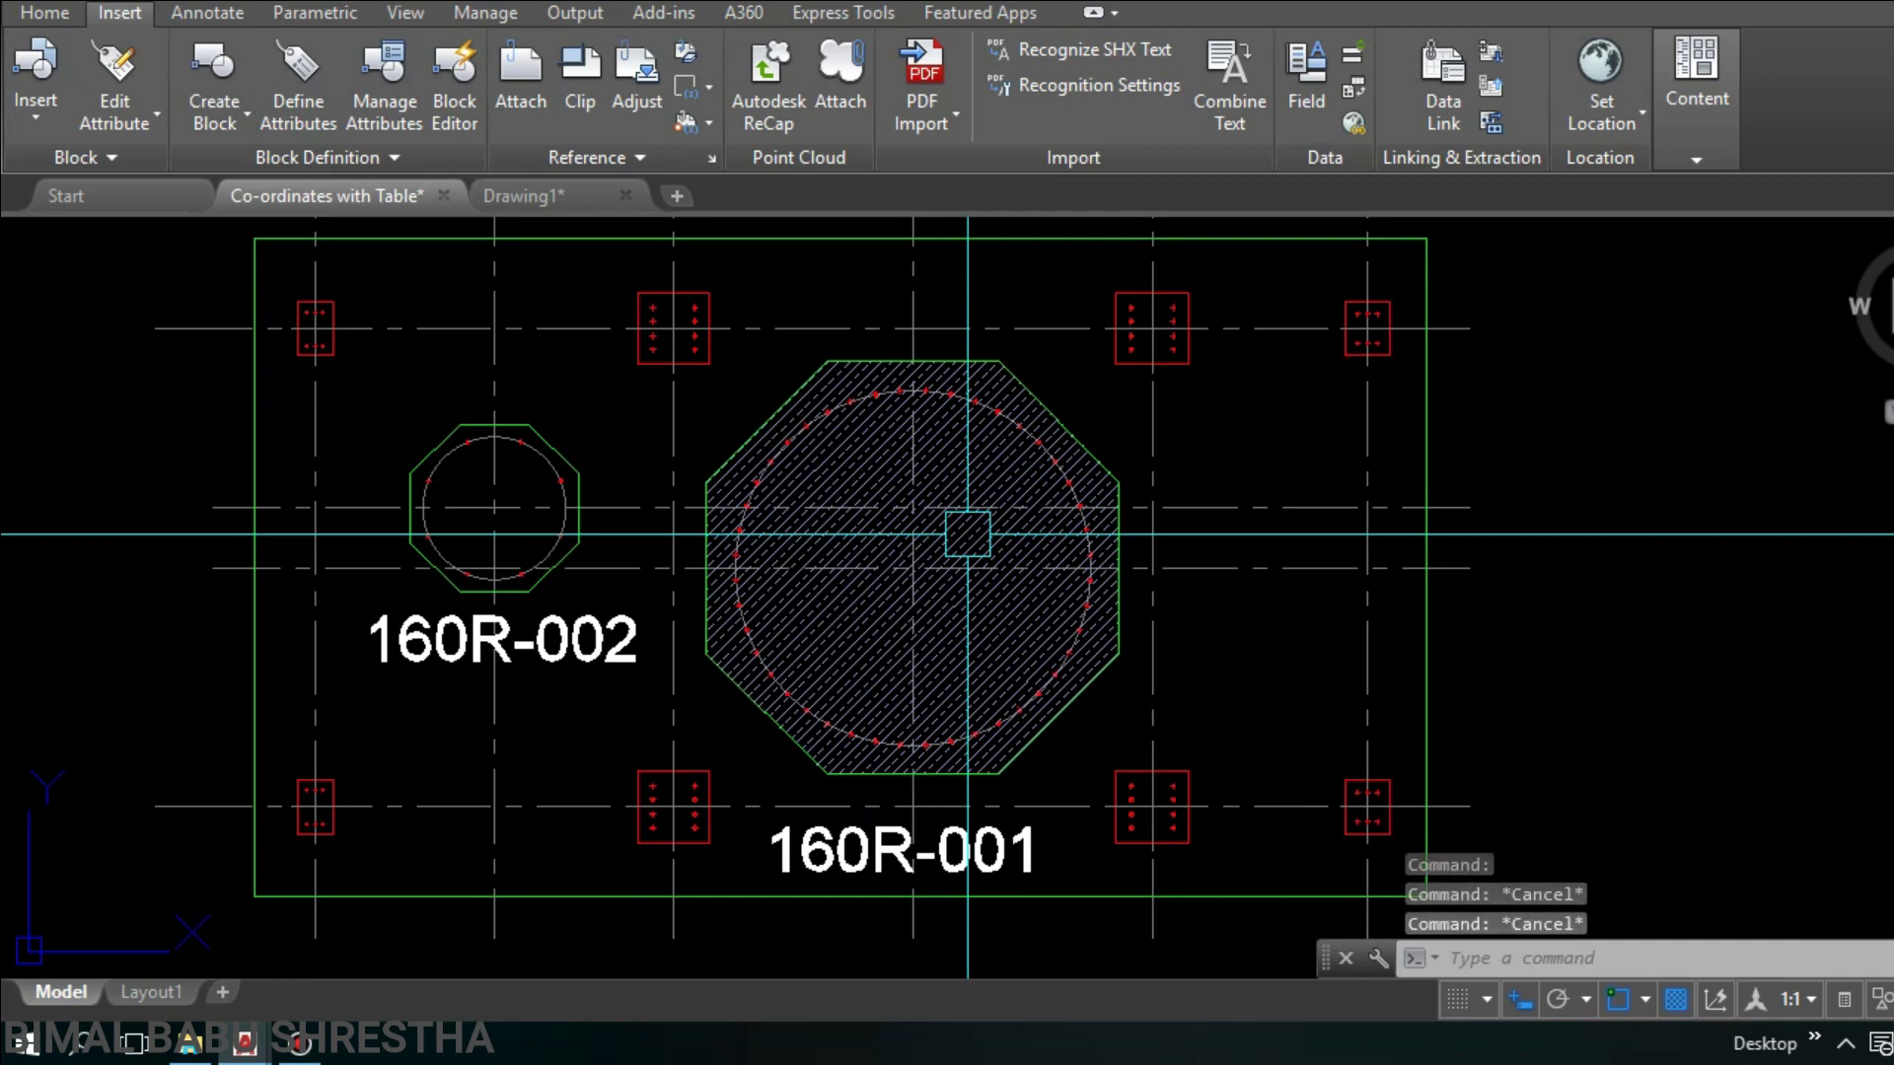
middle_drag(968, 533, 927, 533)
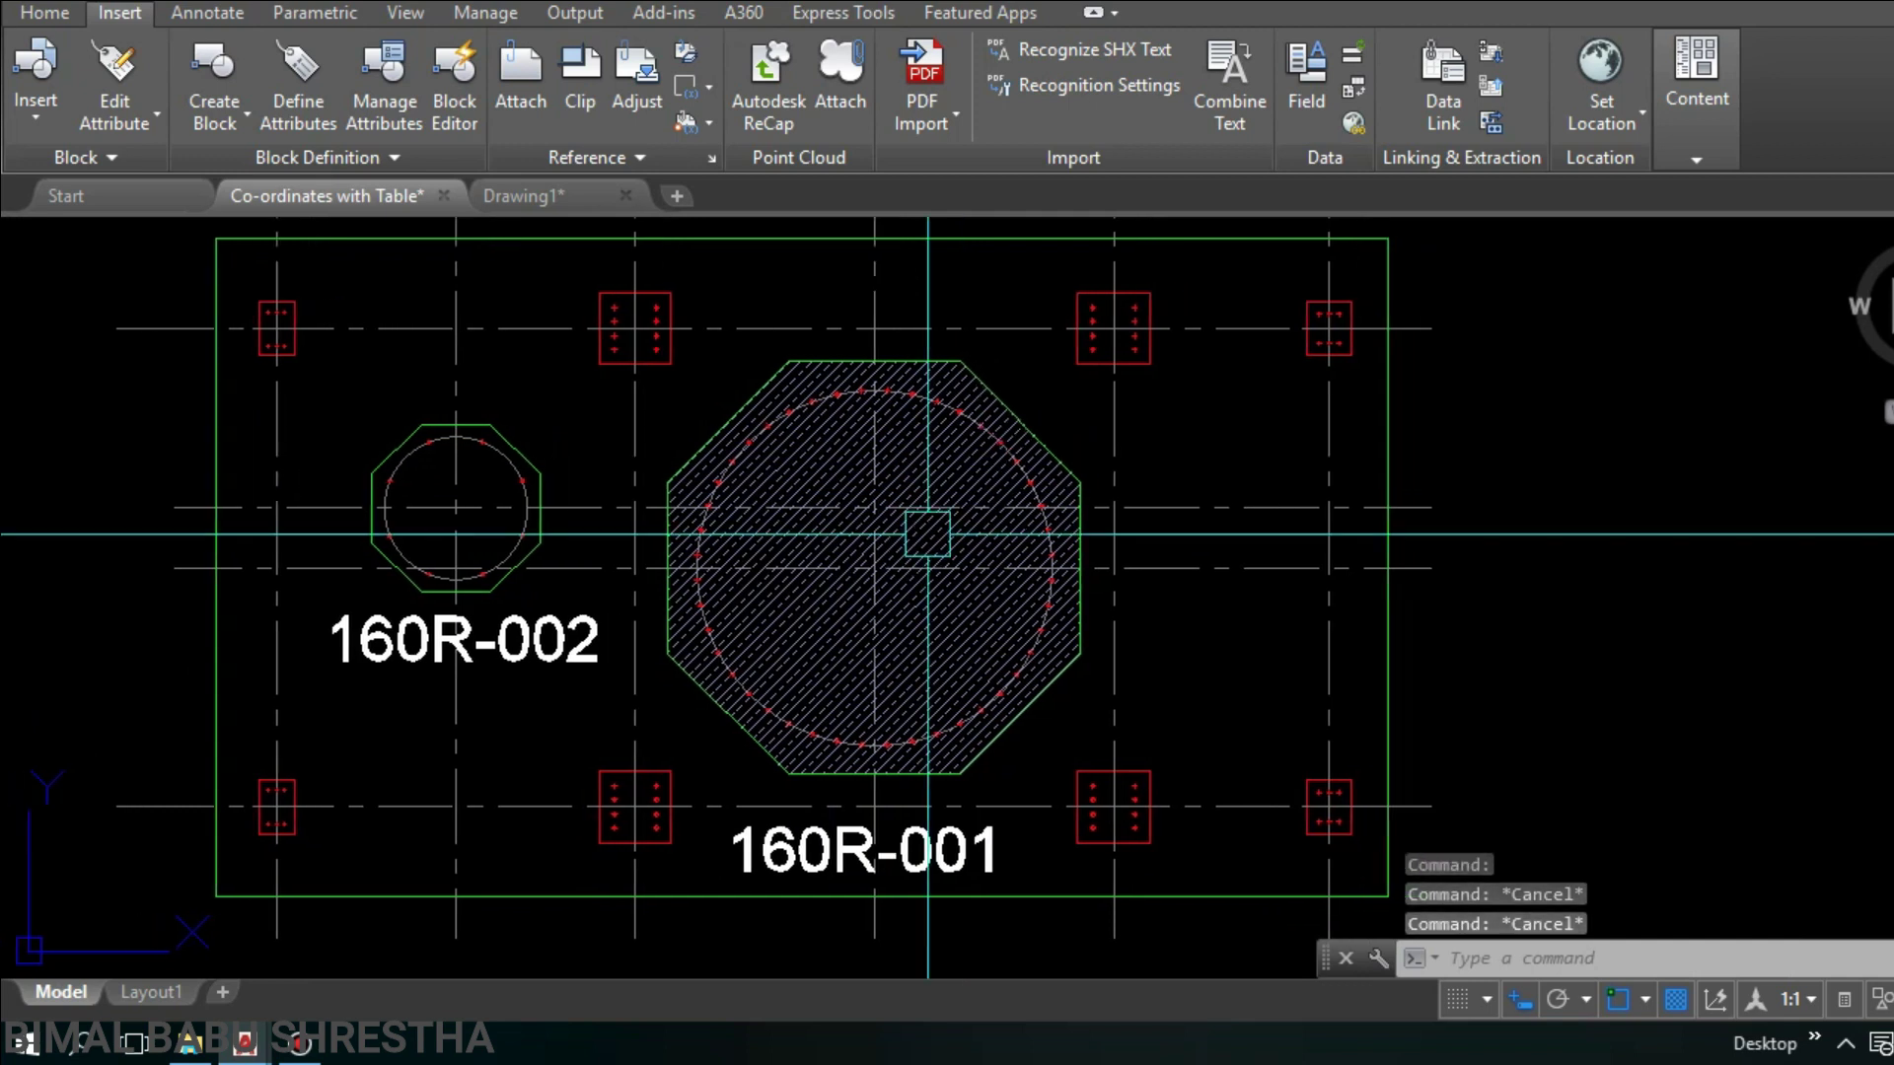
middle_drag(1174, 503, 1053, 529)
Step: Load 'Coordinates with Table.lsp' from the Desktop folder using APPLOAD
text(Ap)
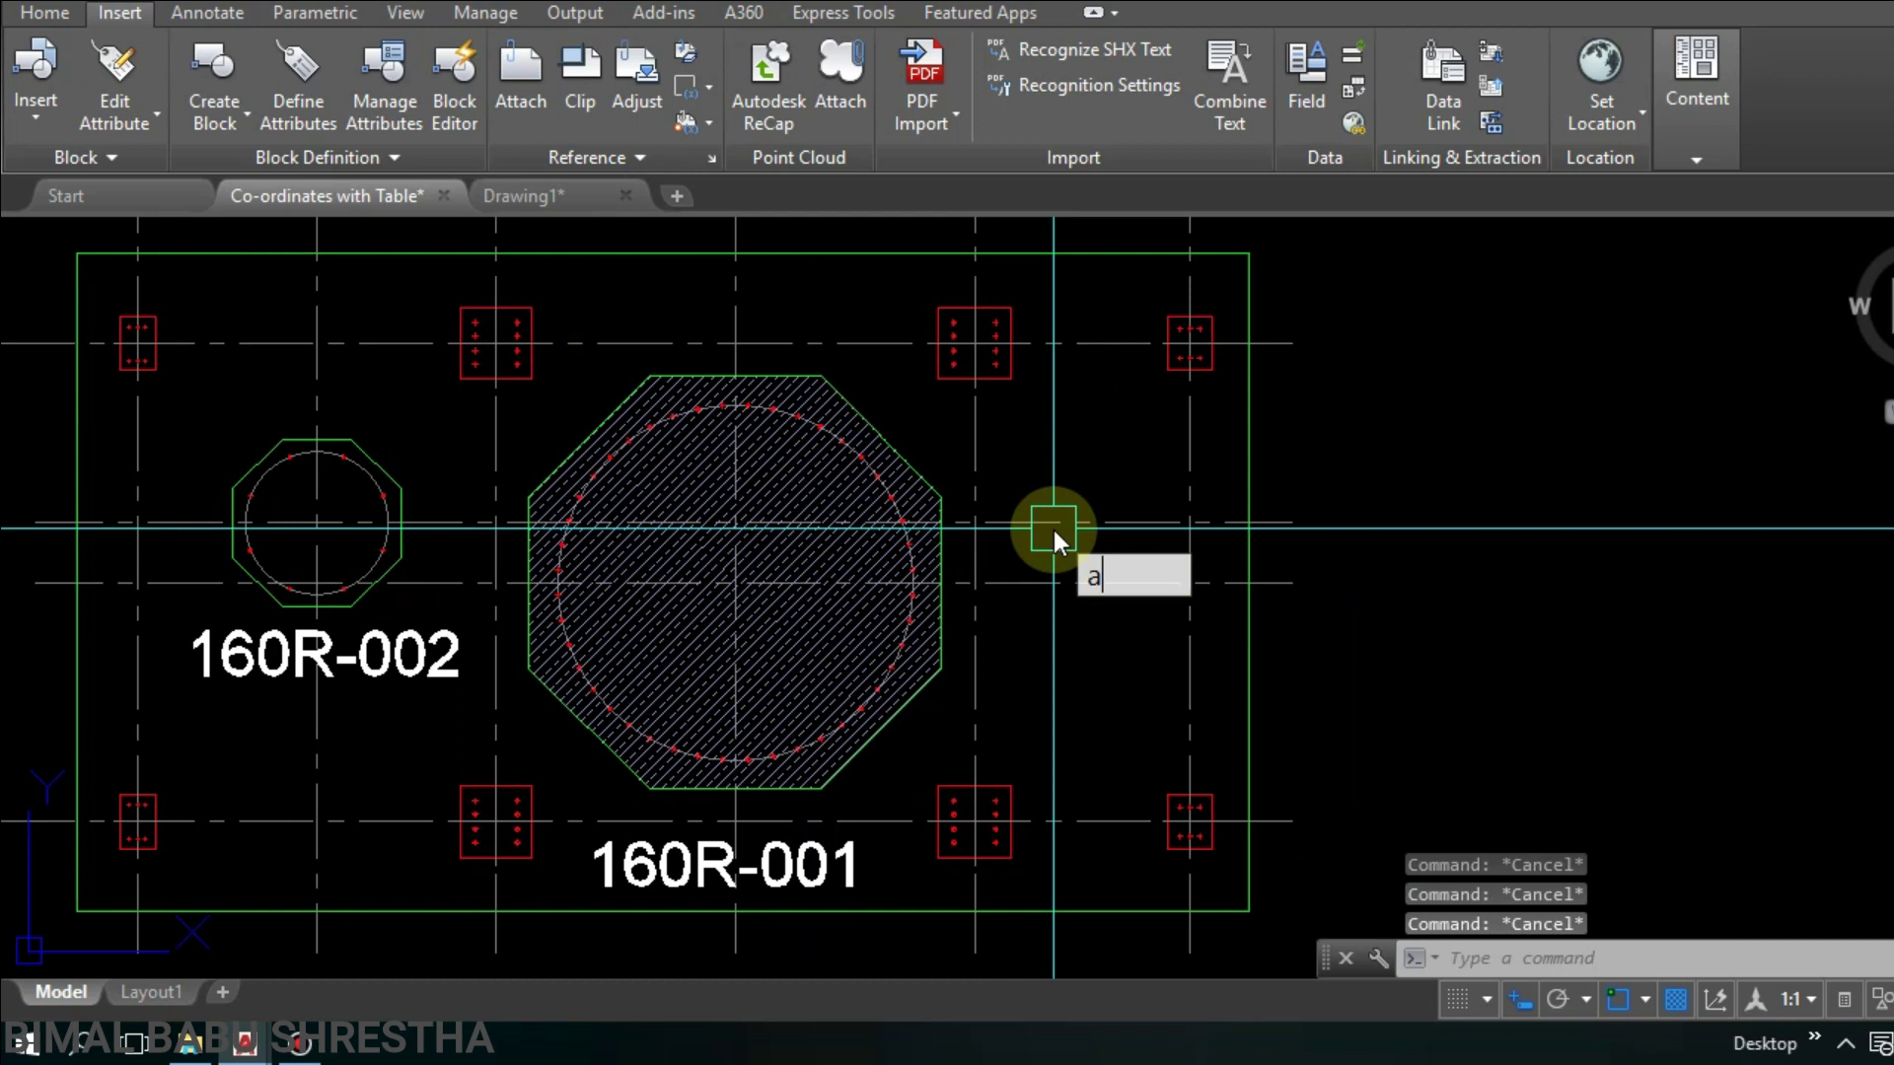
key(Return)
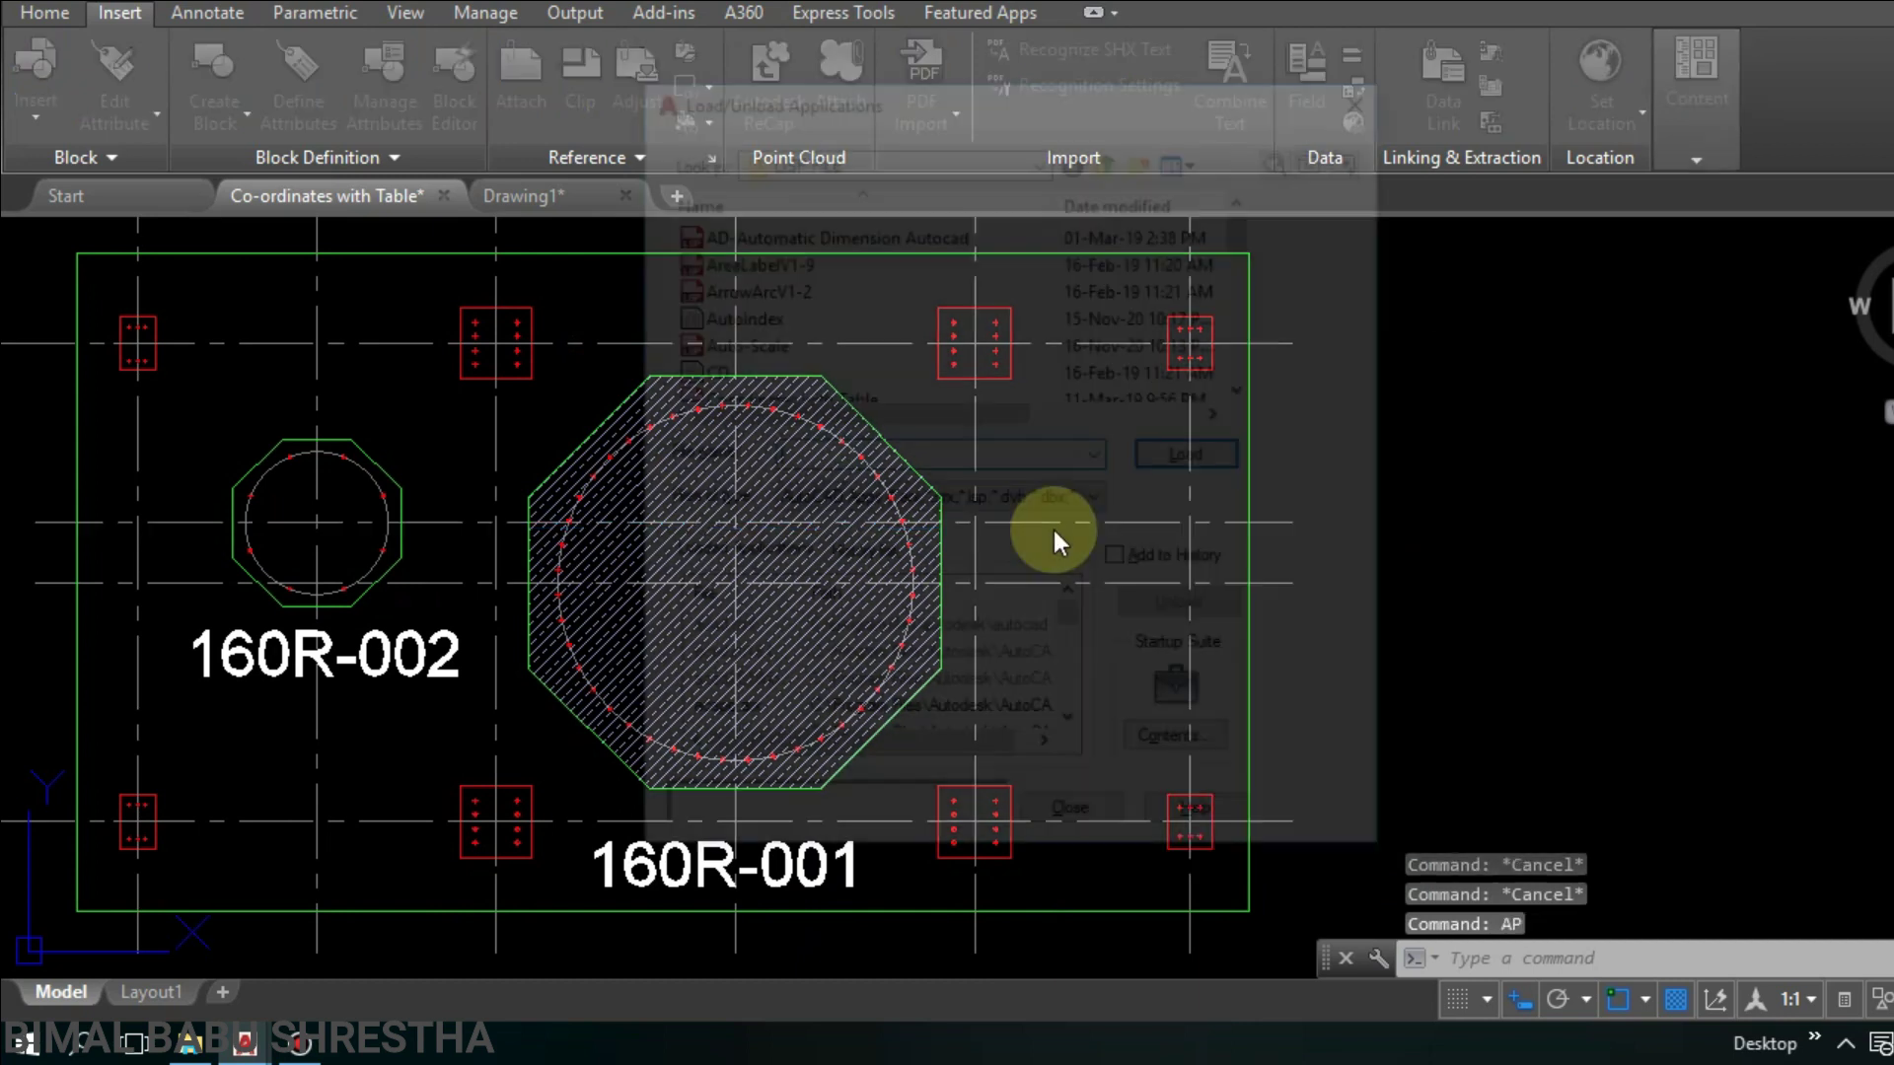
scroll(965, 334, down, 1)
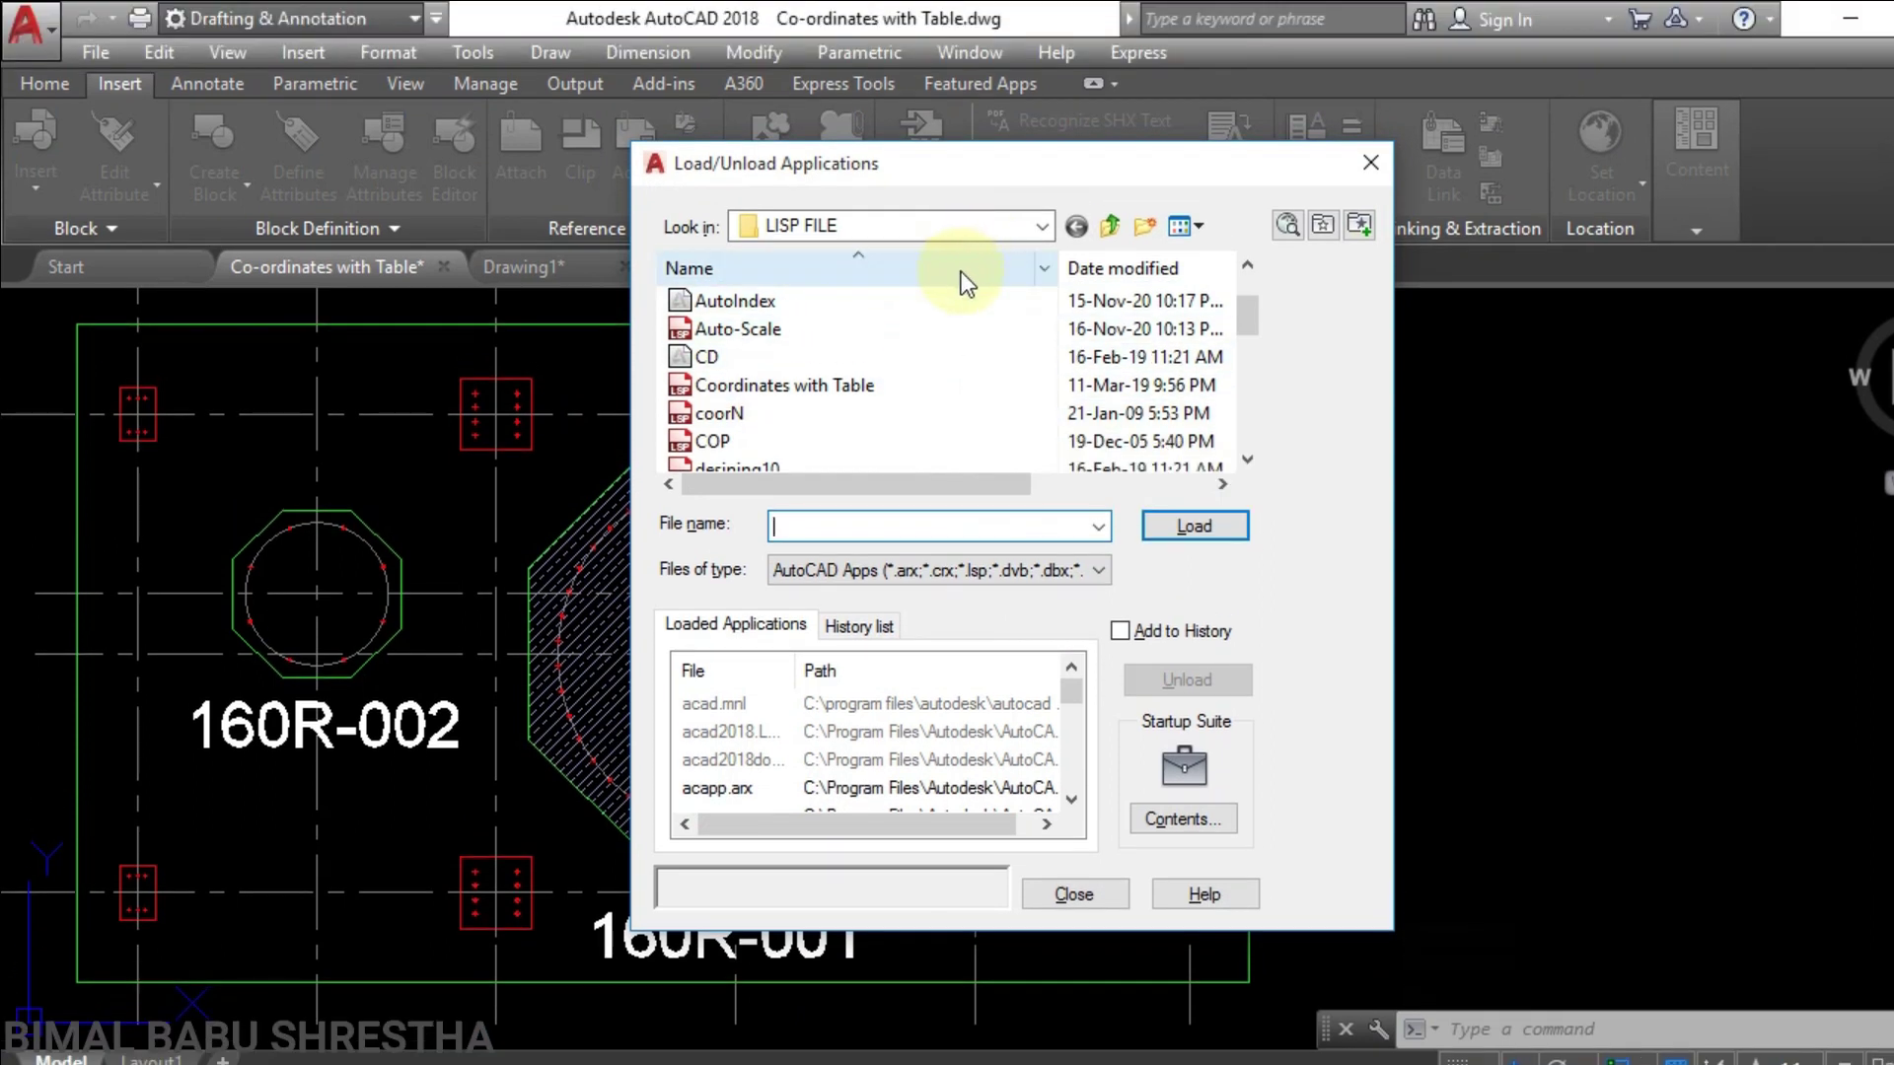
click(1012, 227)
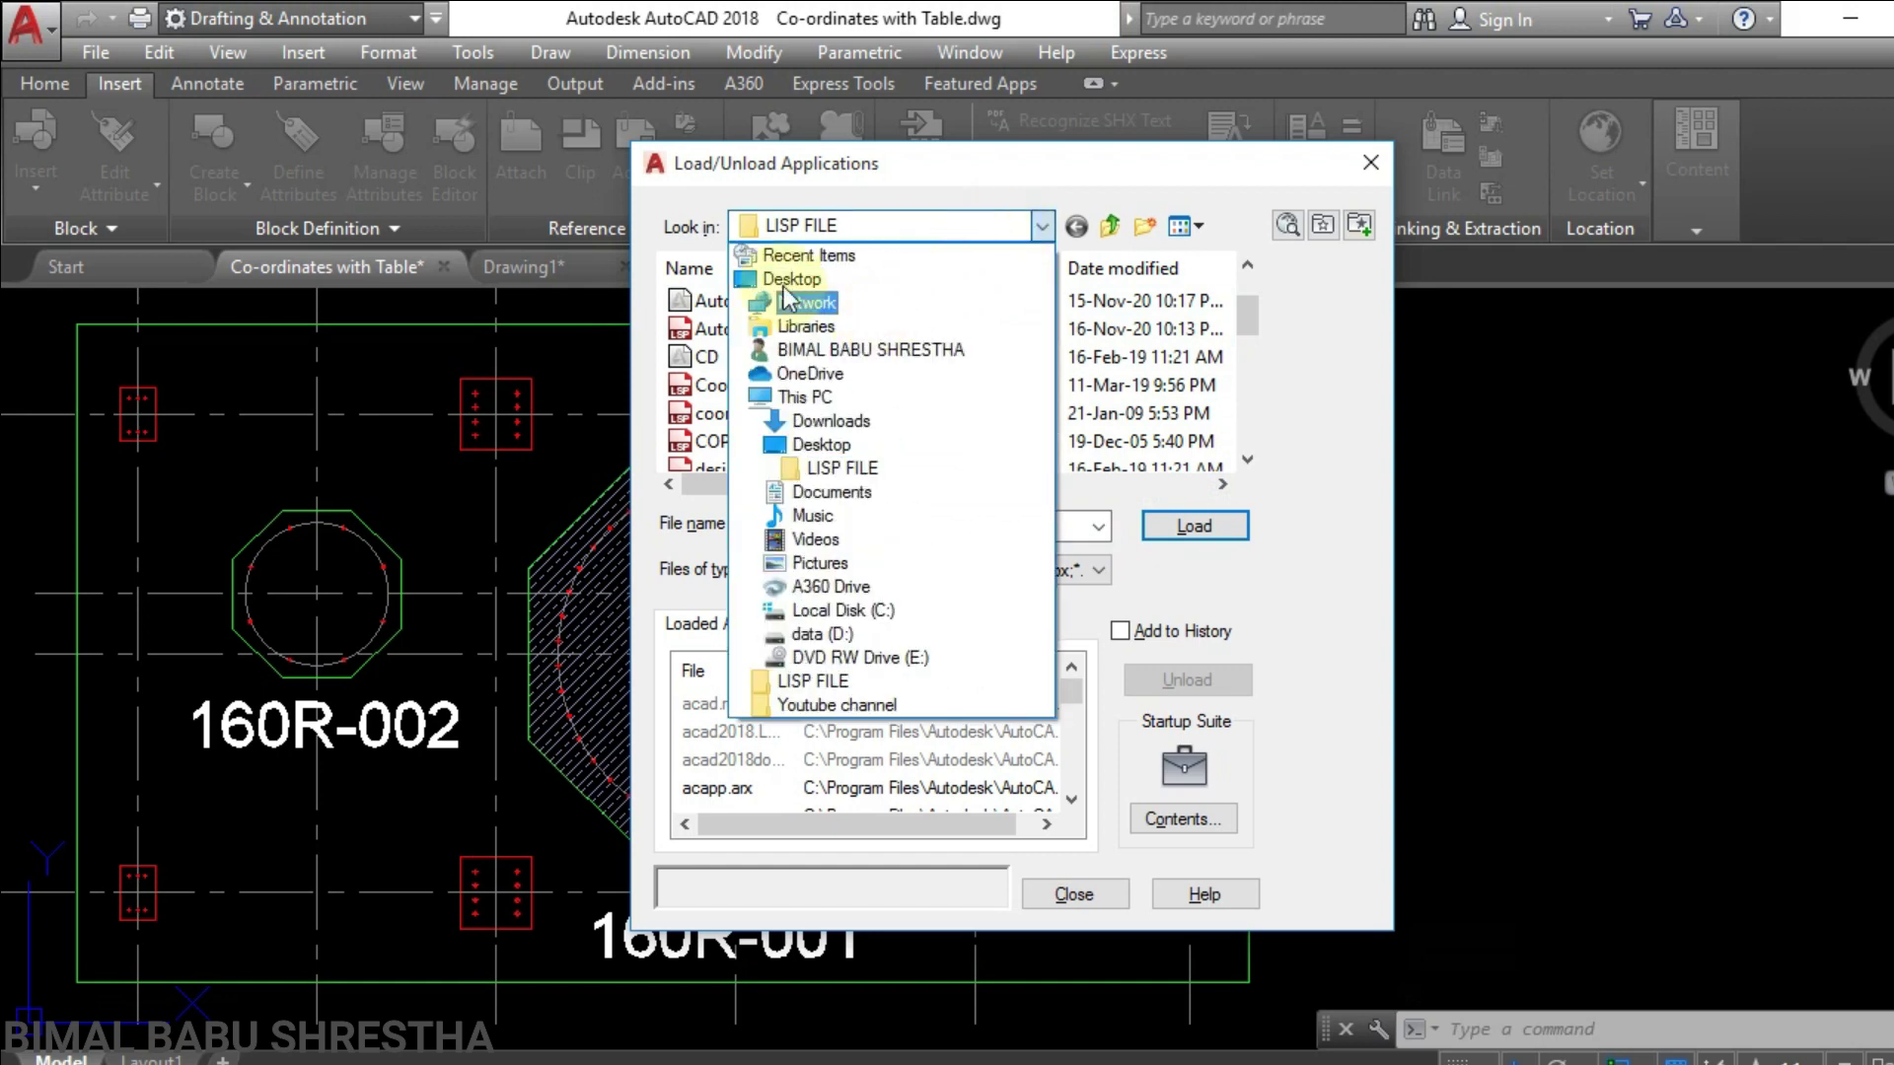
click(775, 280)
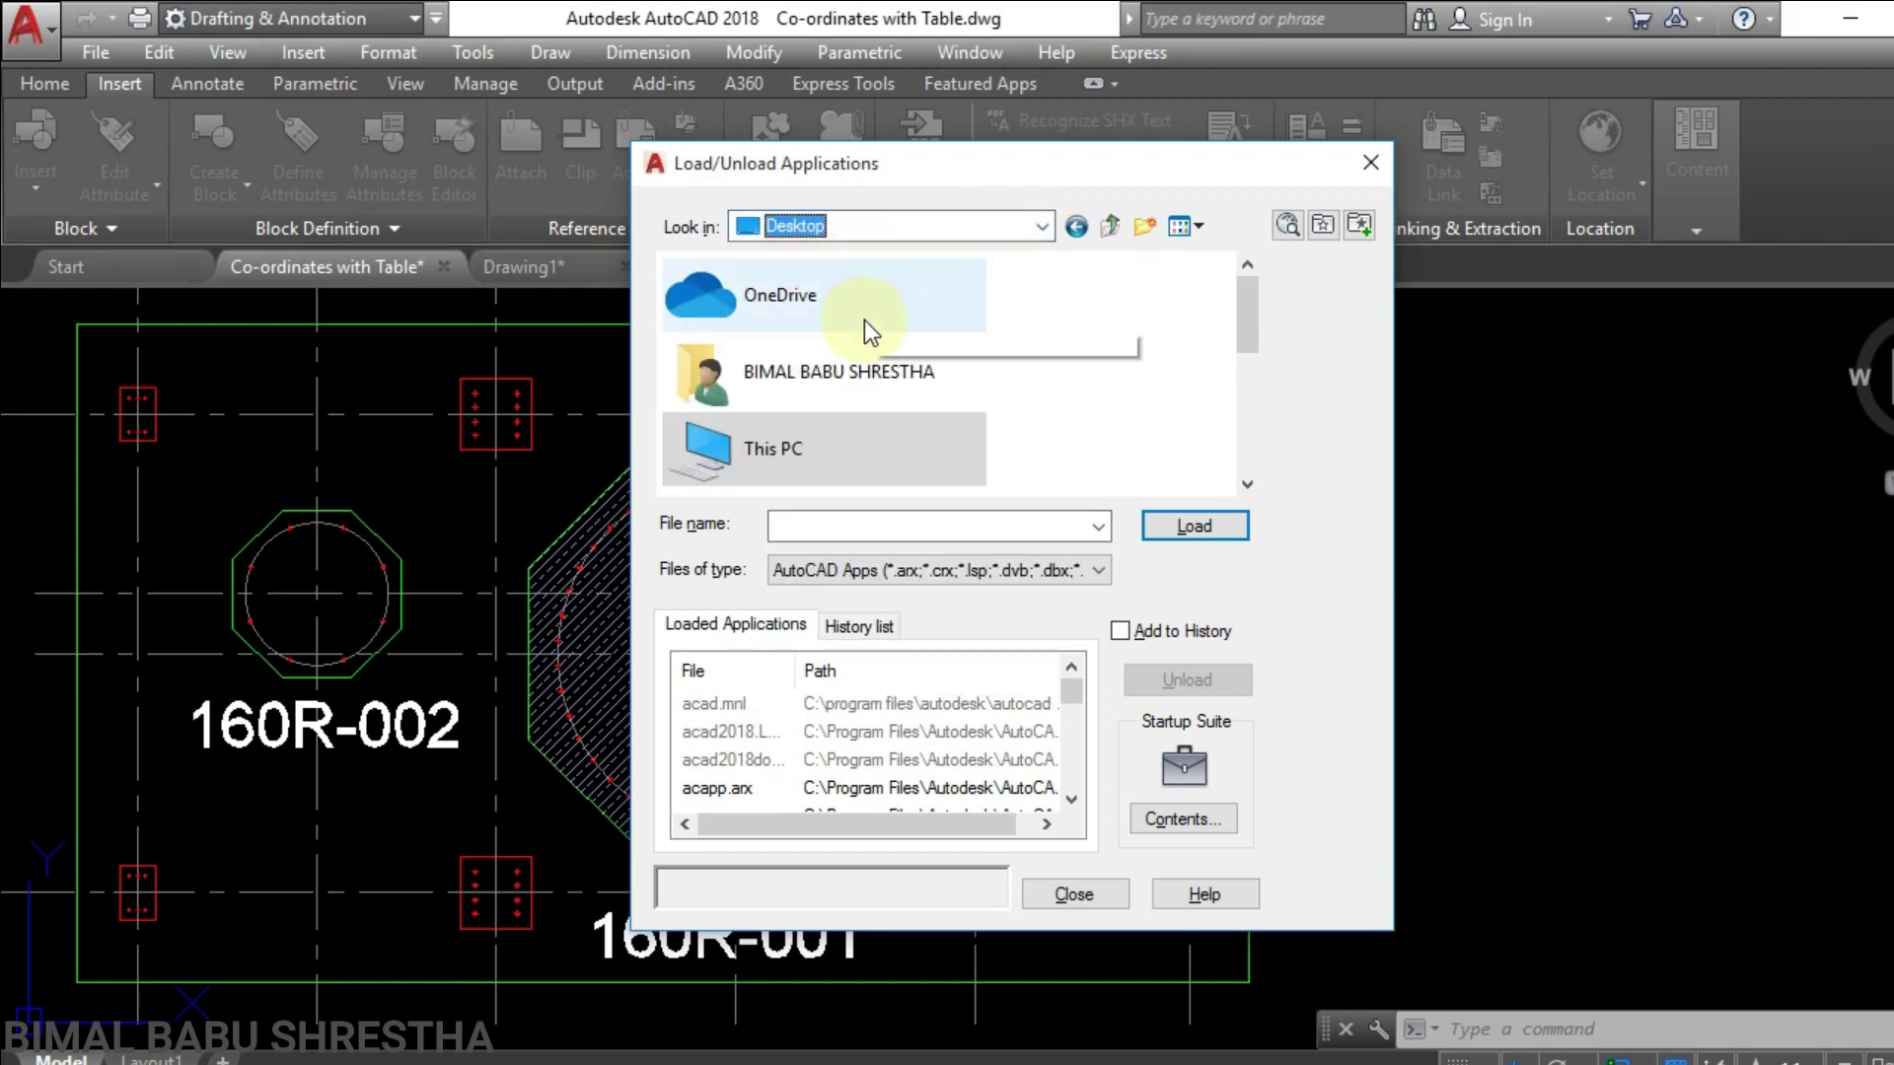
scroll(864, 331, down, 5)
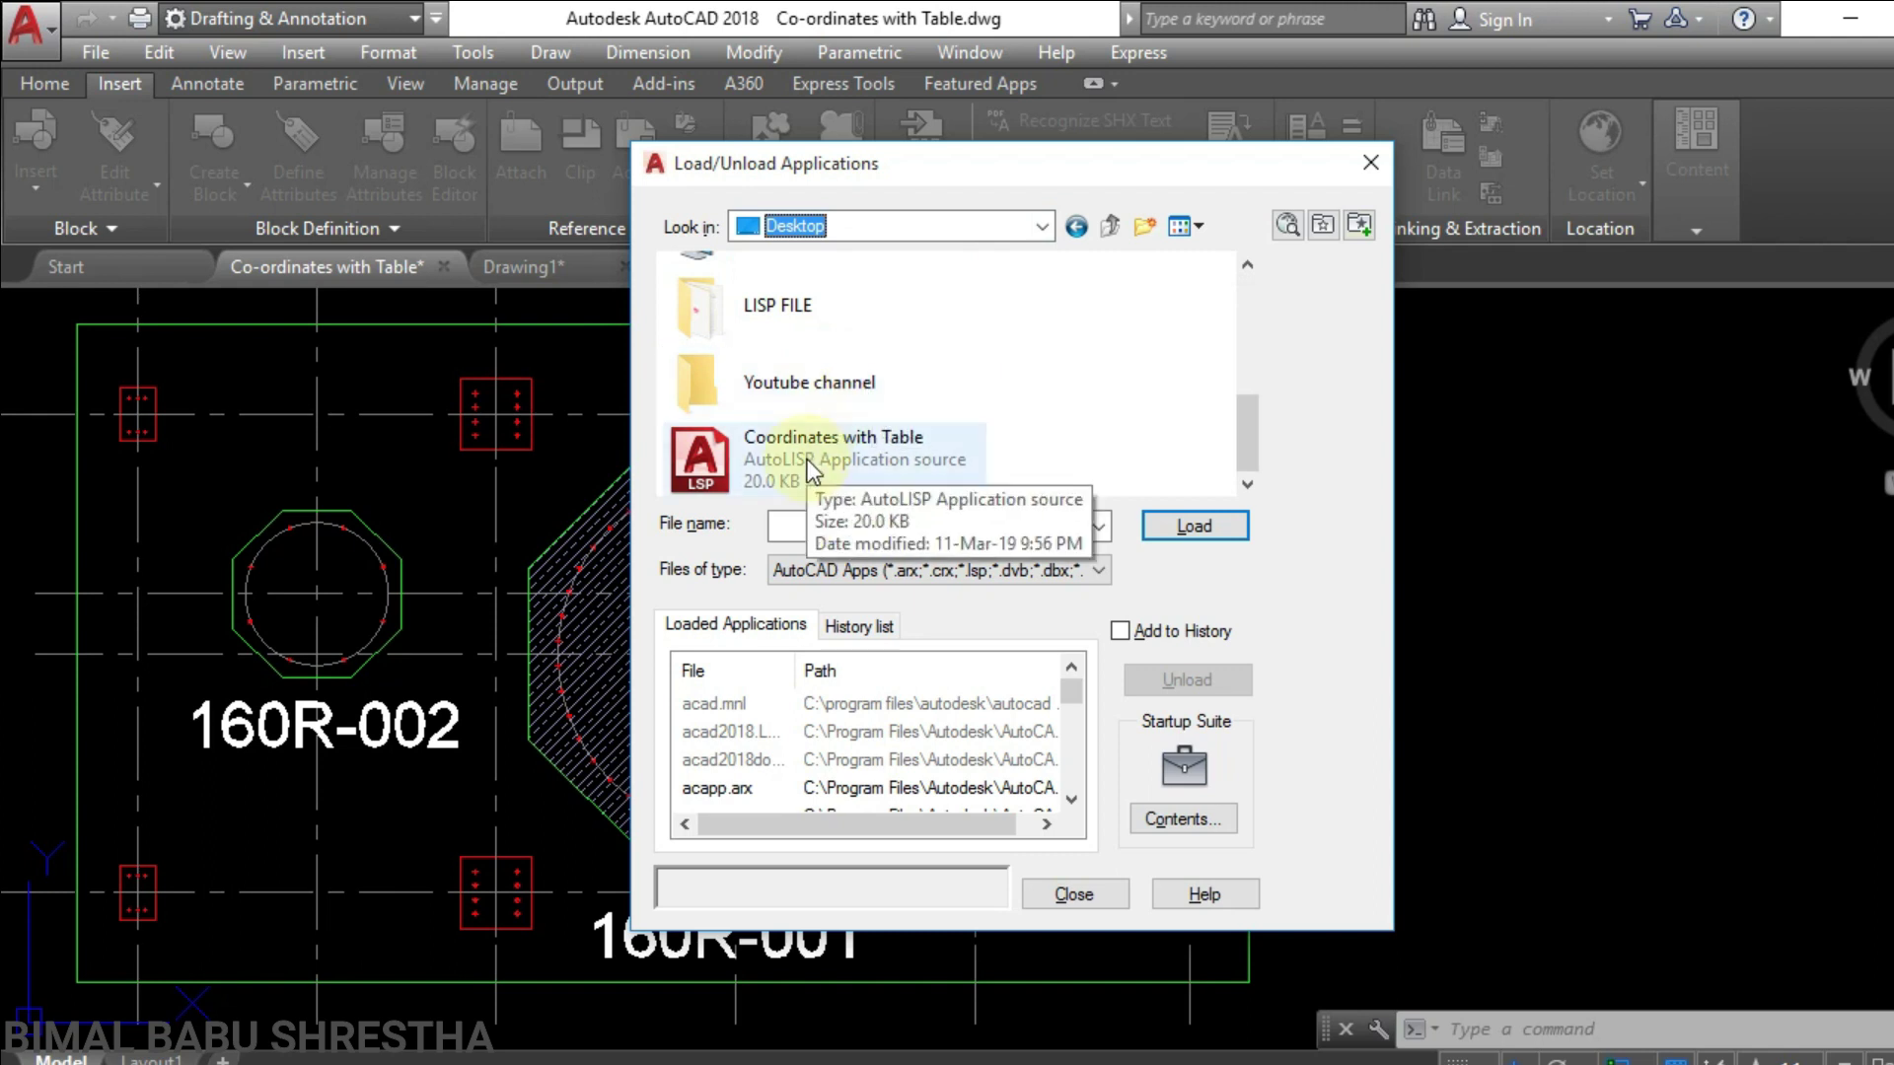
click(848, 466)
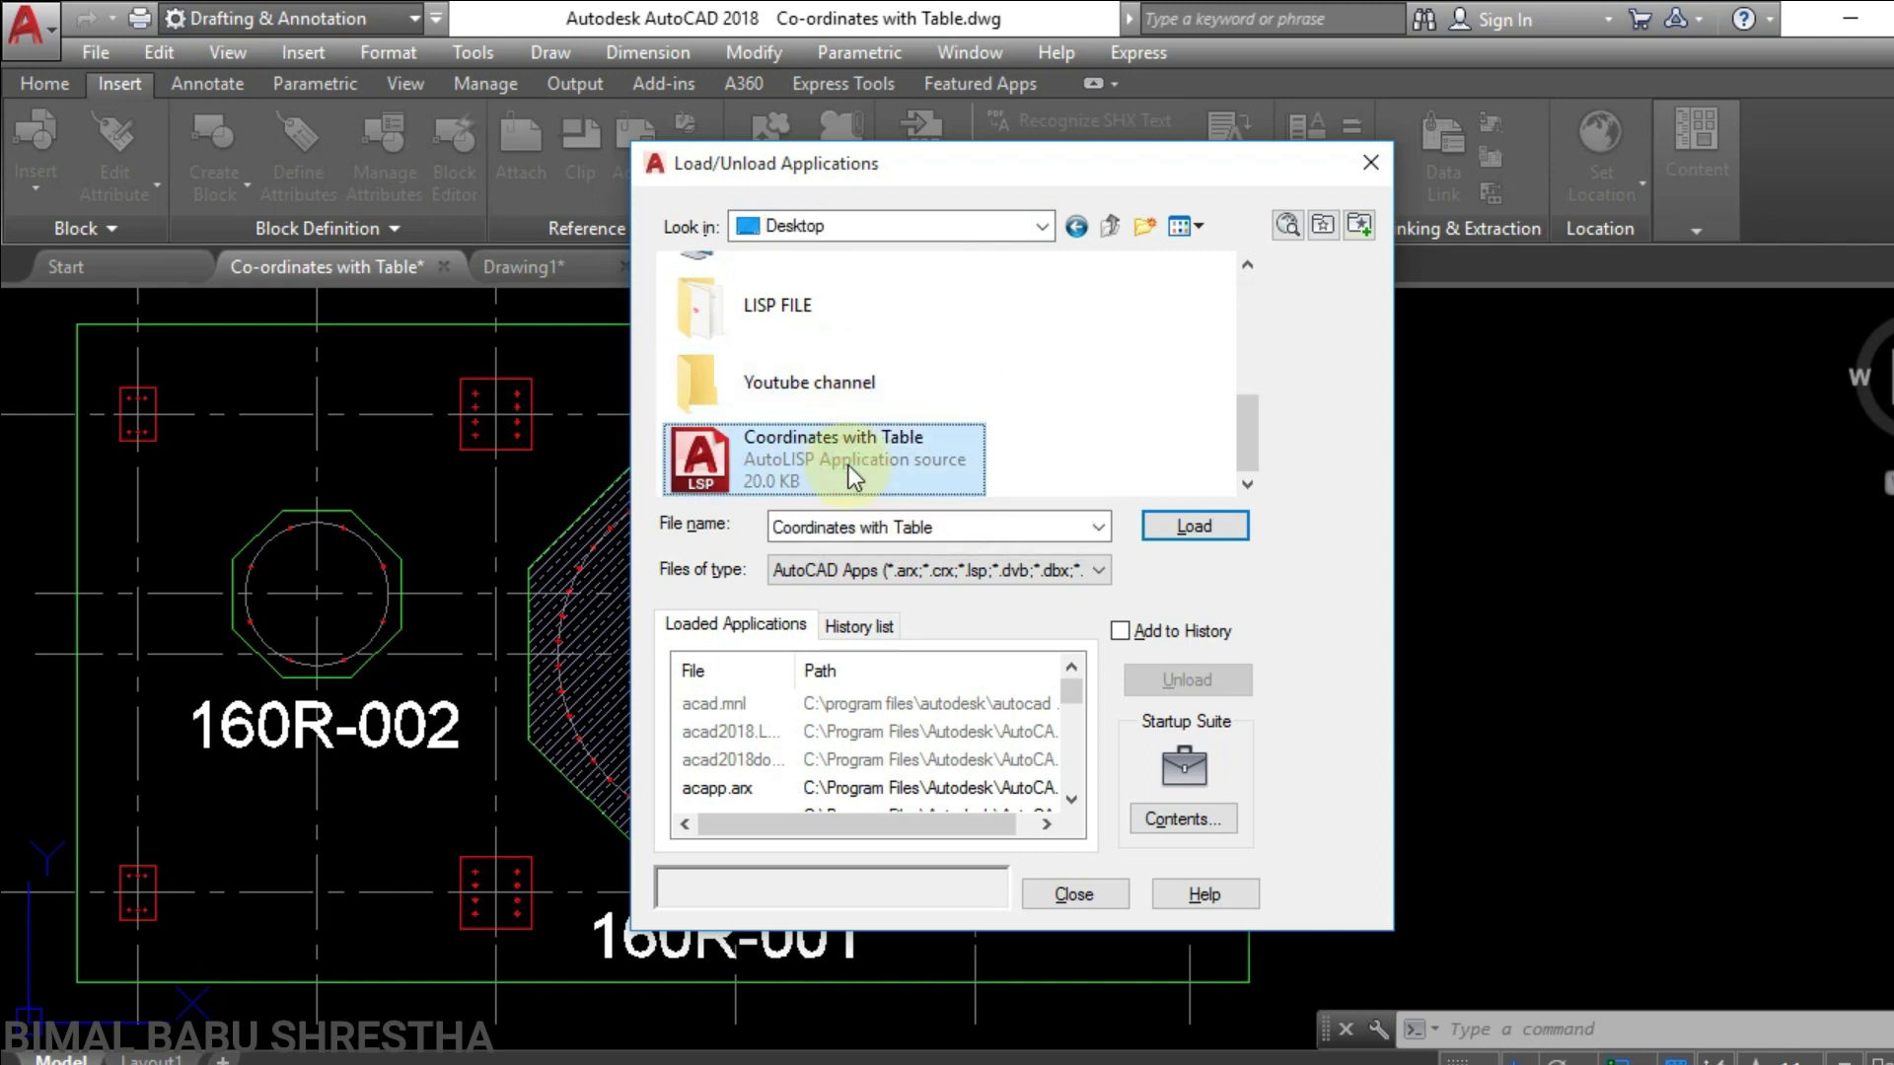
click(1150, 520)
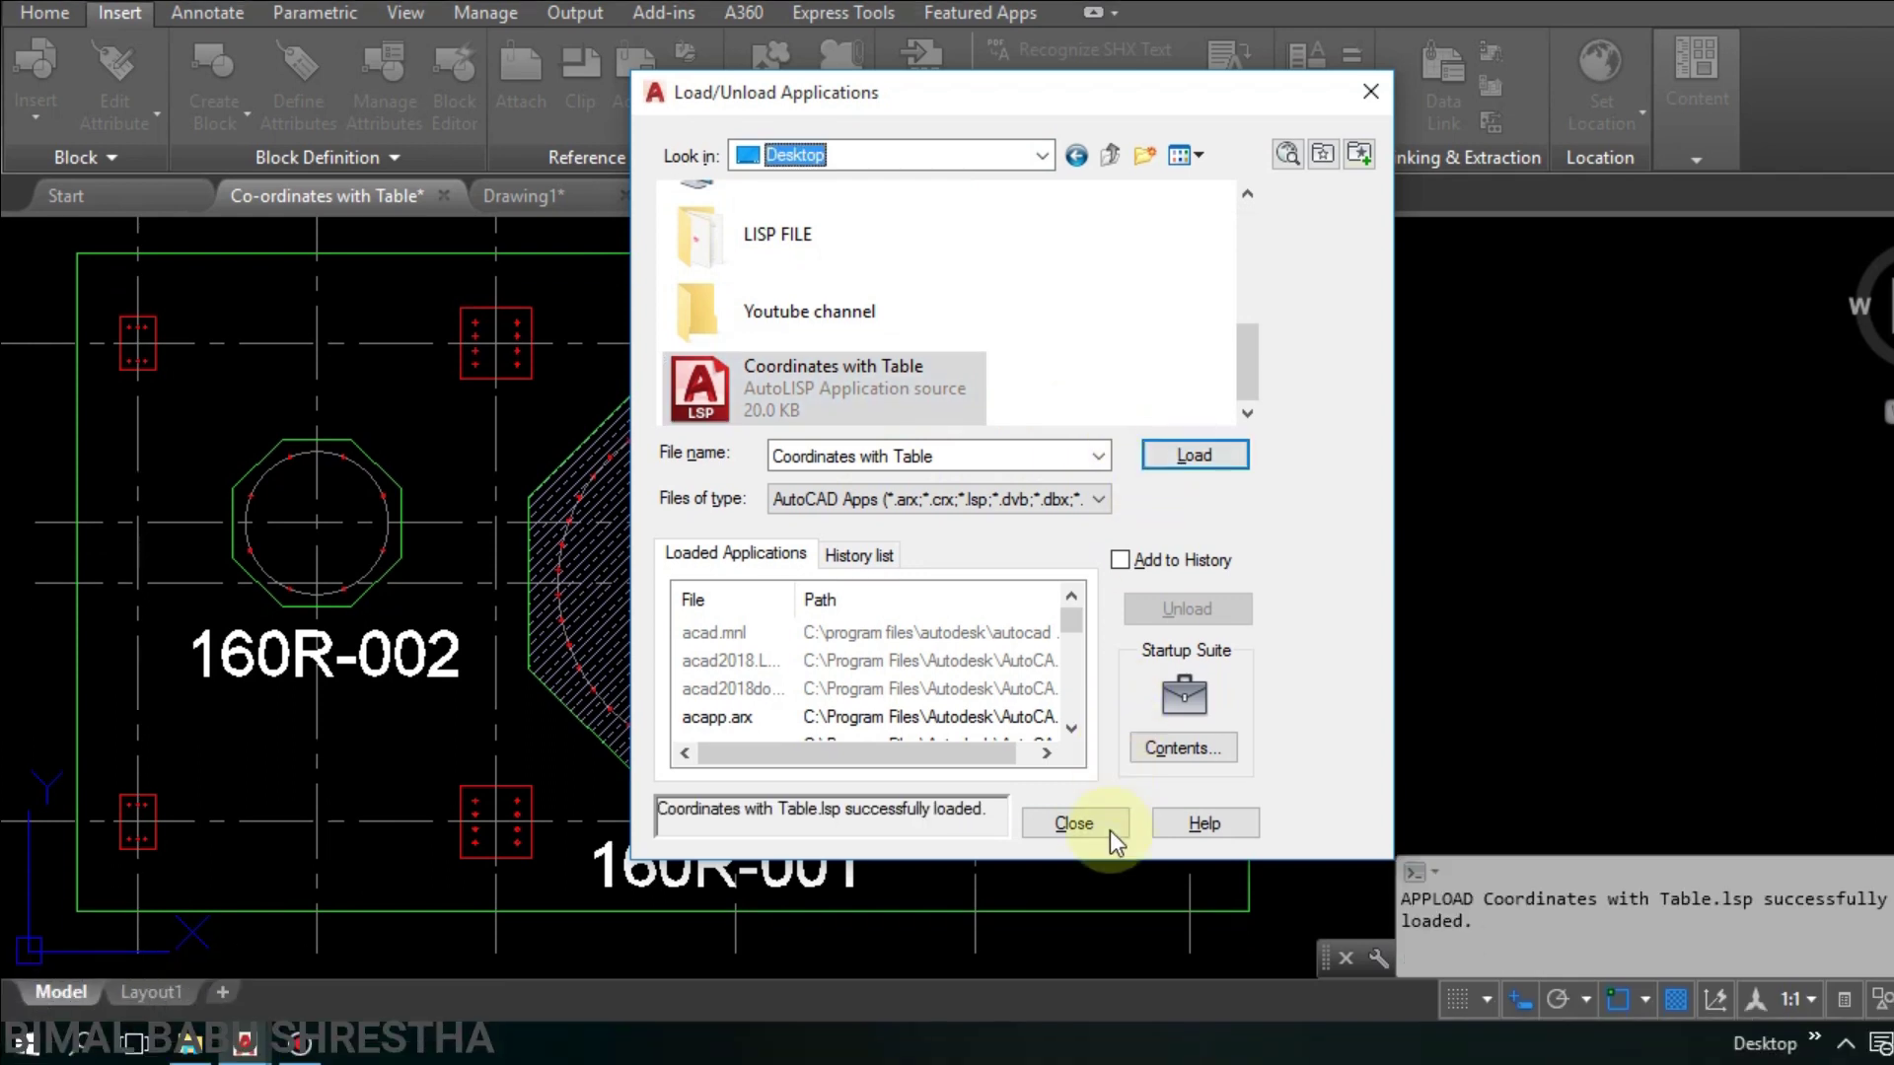
click(1107, 826)
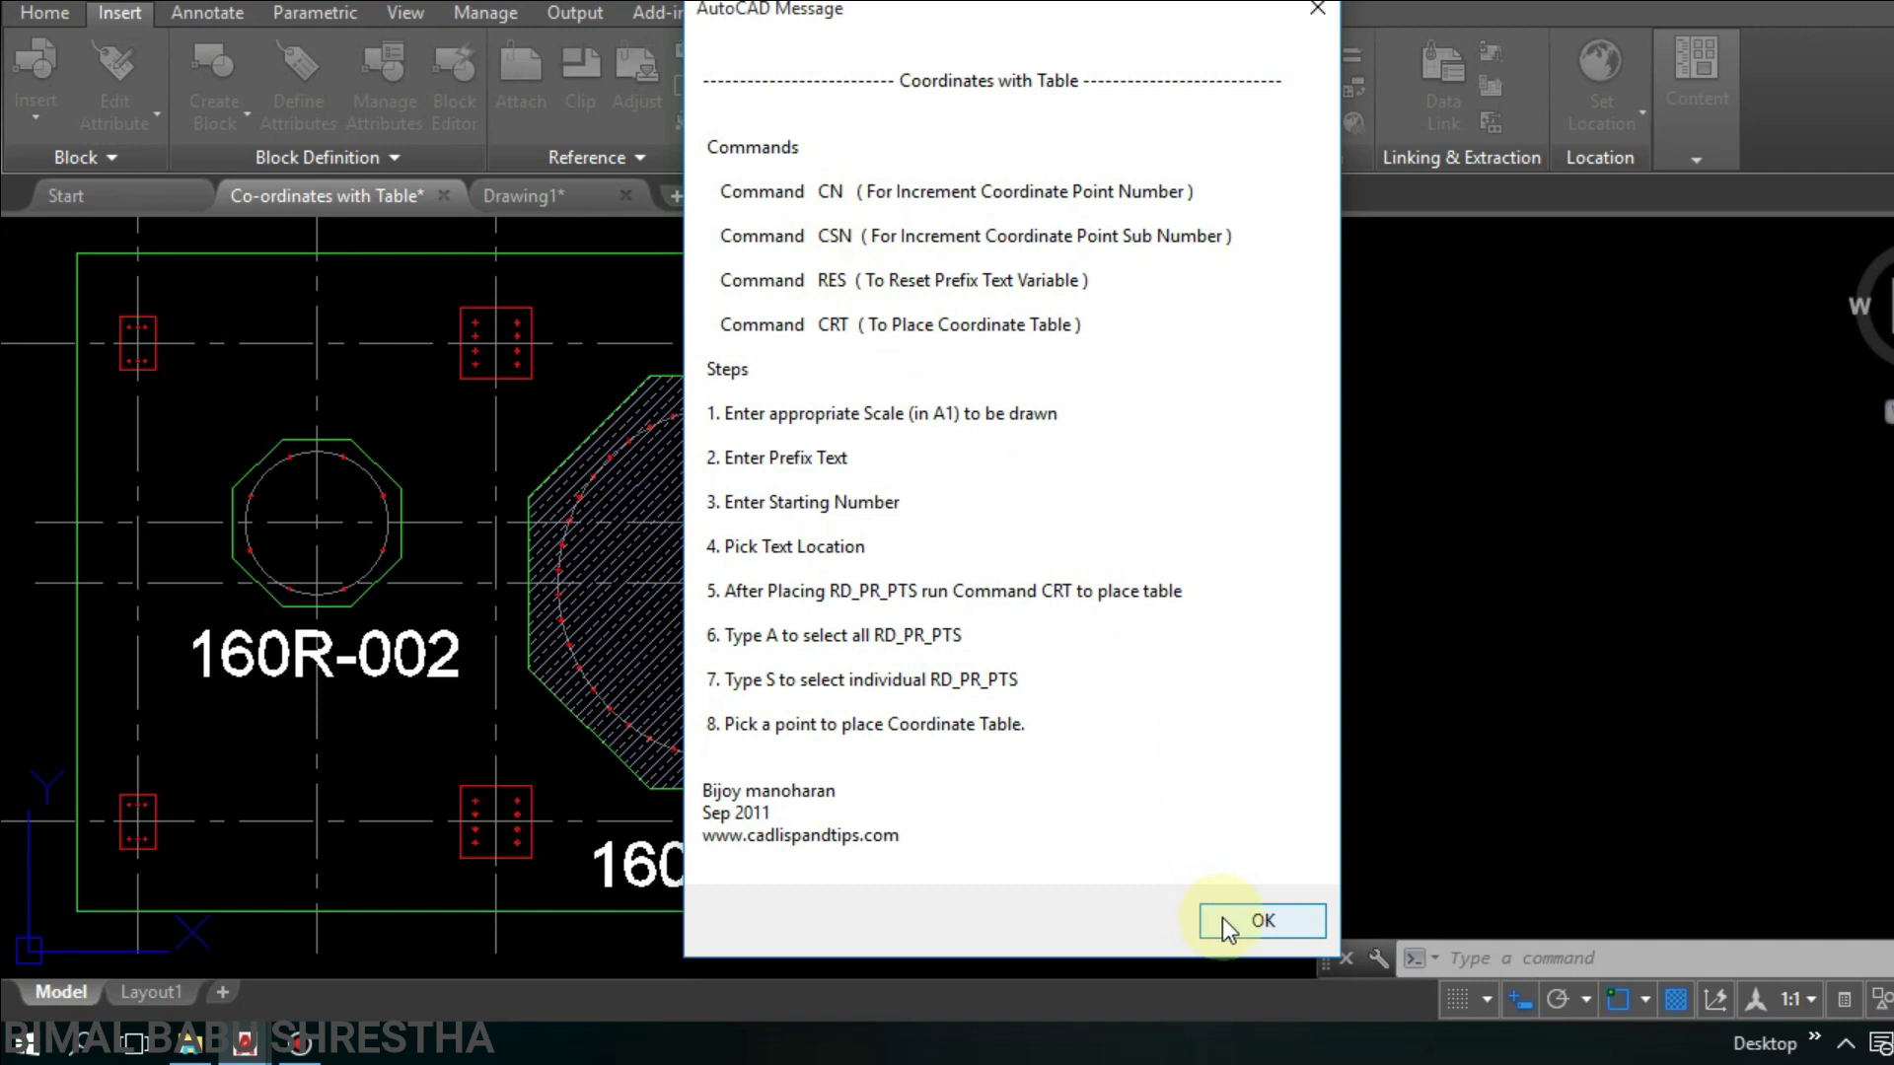
Step: Close the AutoCAD Message that lists the CN, CSN, RES and CRT commands
click(1222, 918)
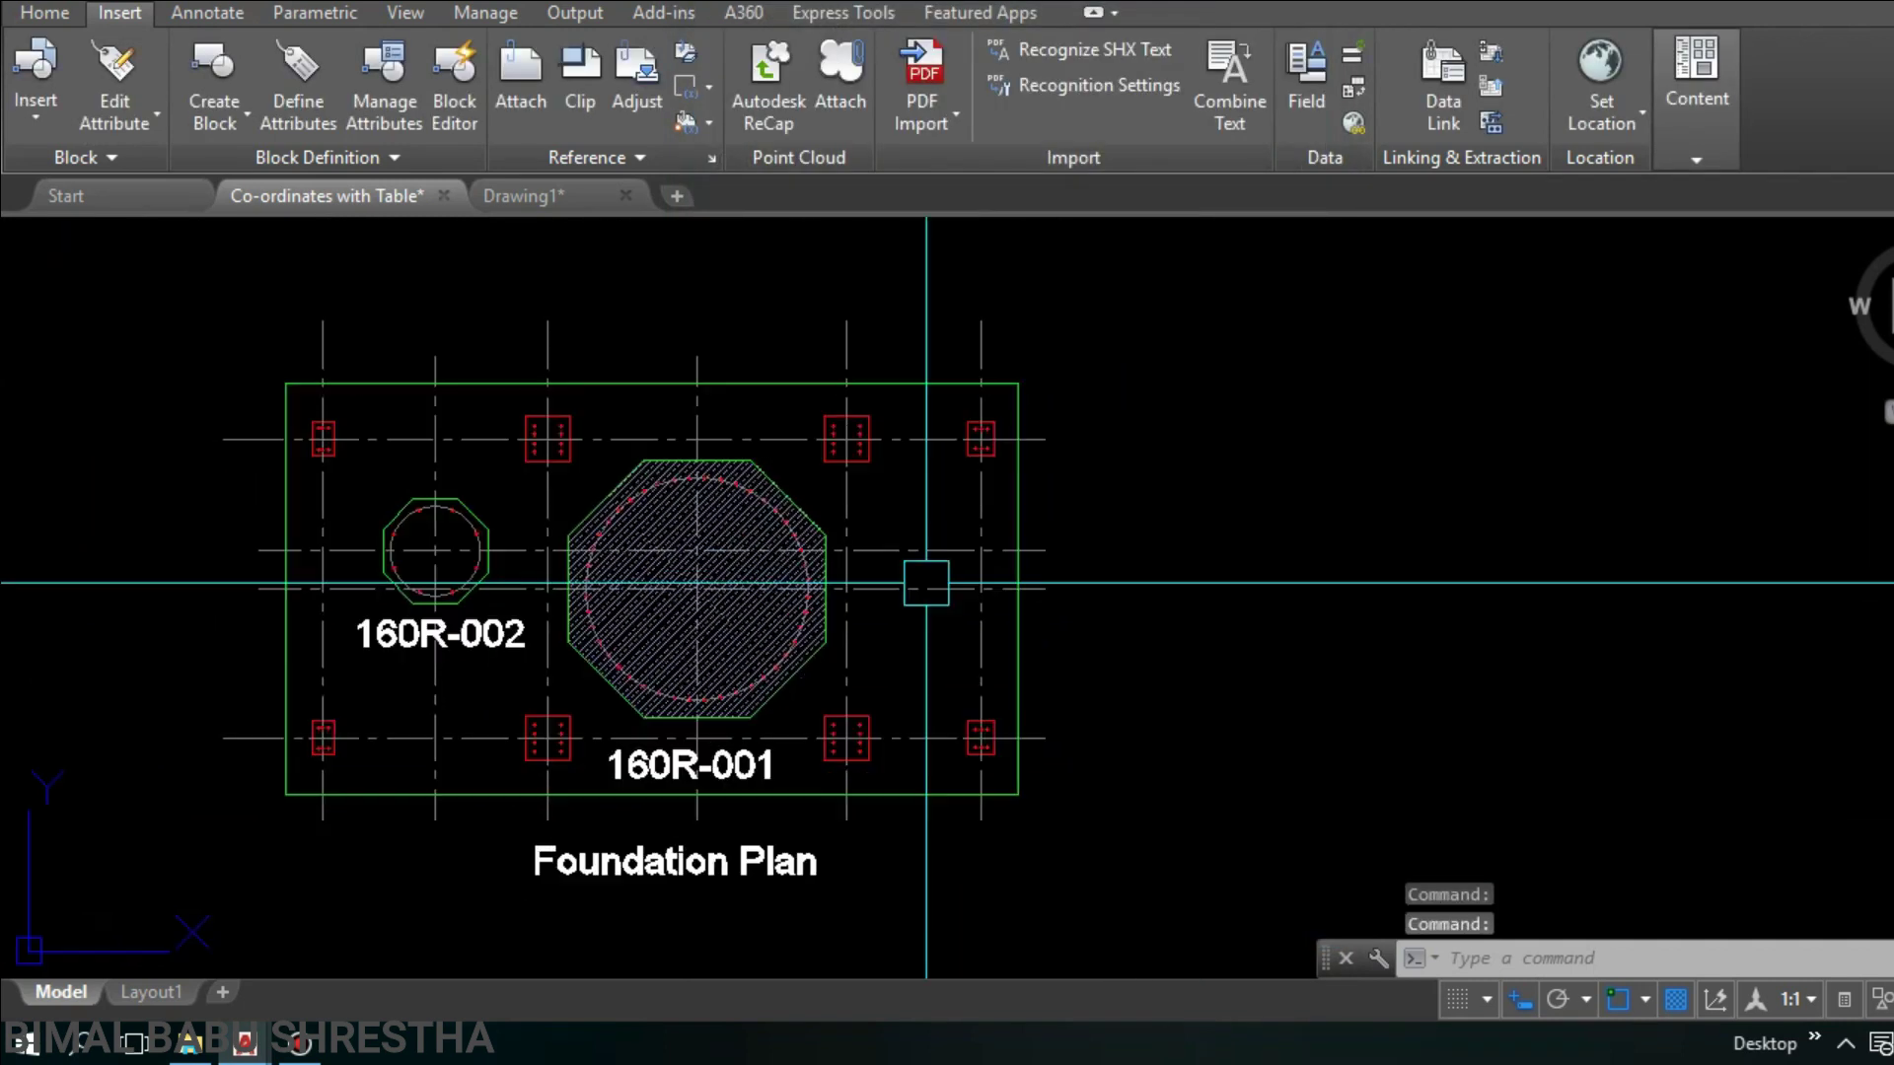
Step: Run CN with drawing scale 20 and label prefix 1
middle_drag(925, 583, 1026, 533)
key(Escape)
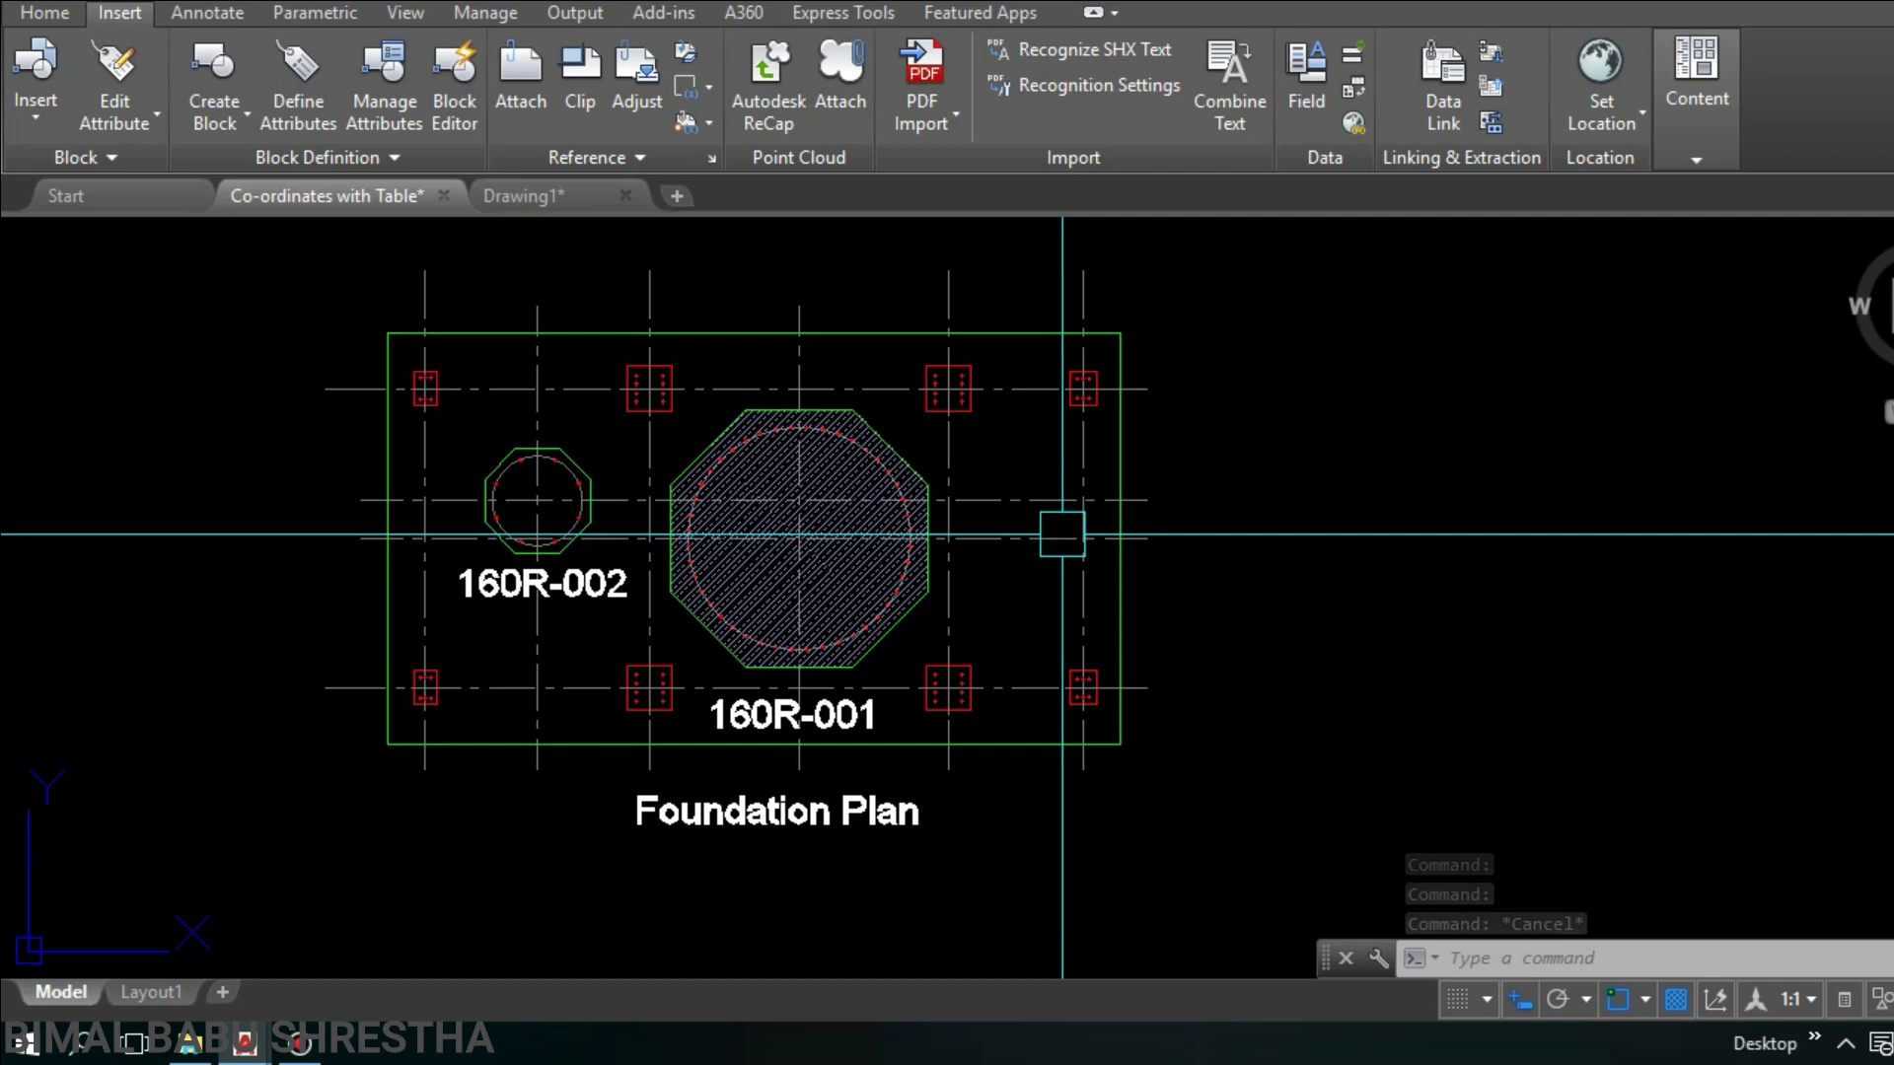
text(CN)
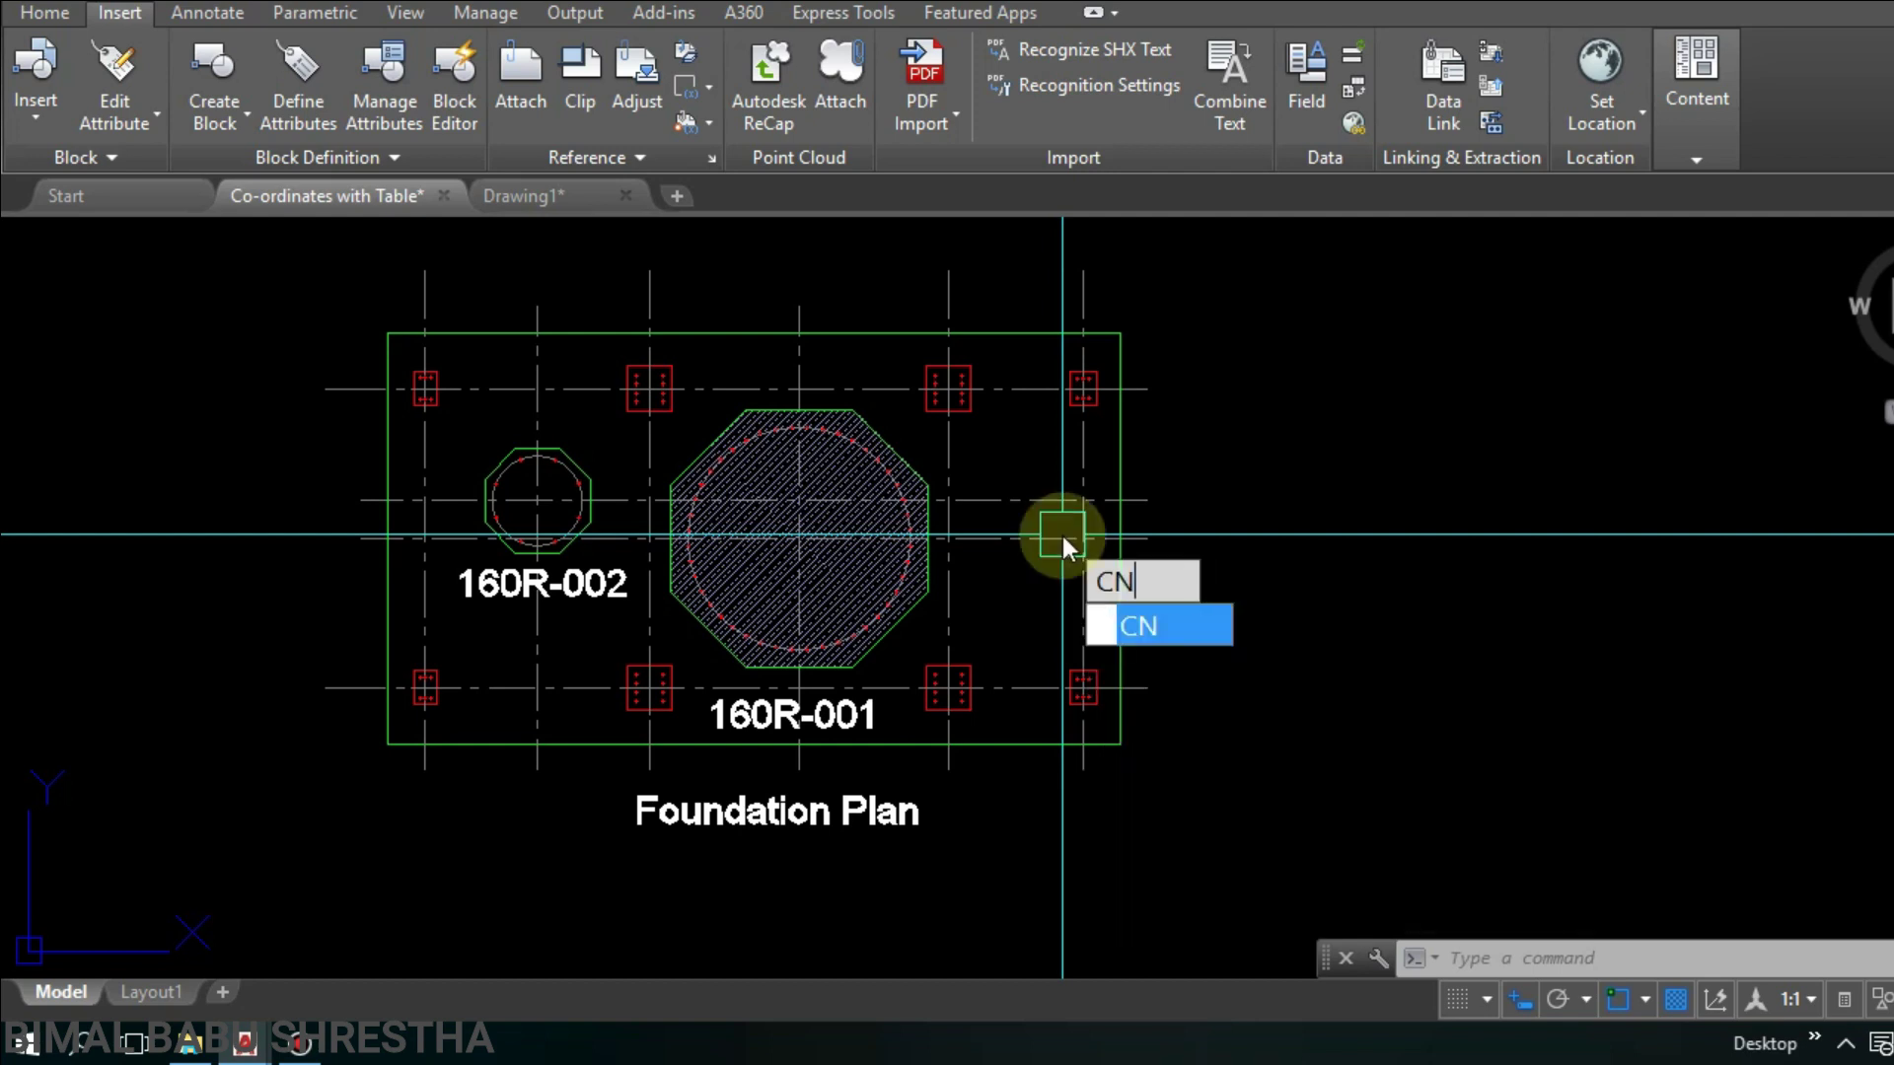
key(Return)
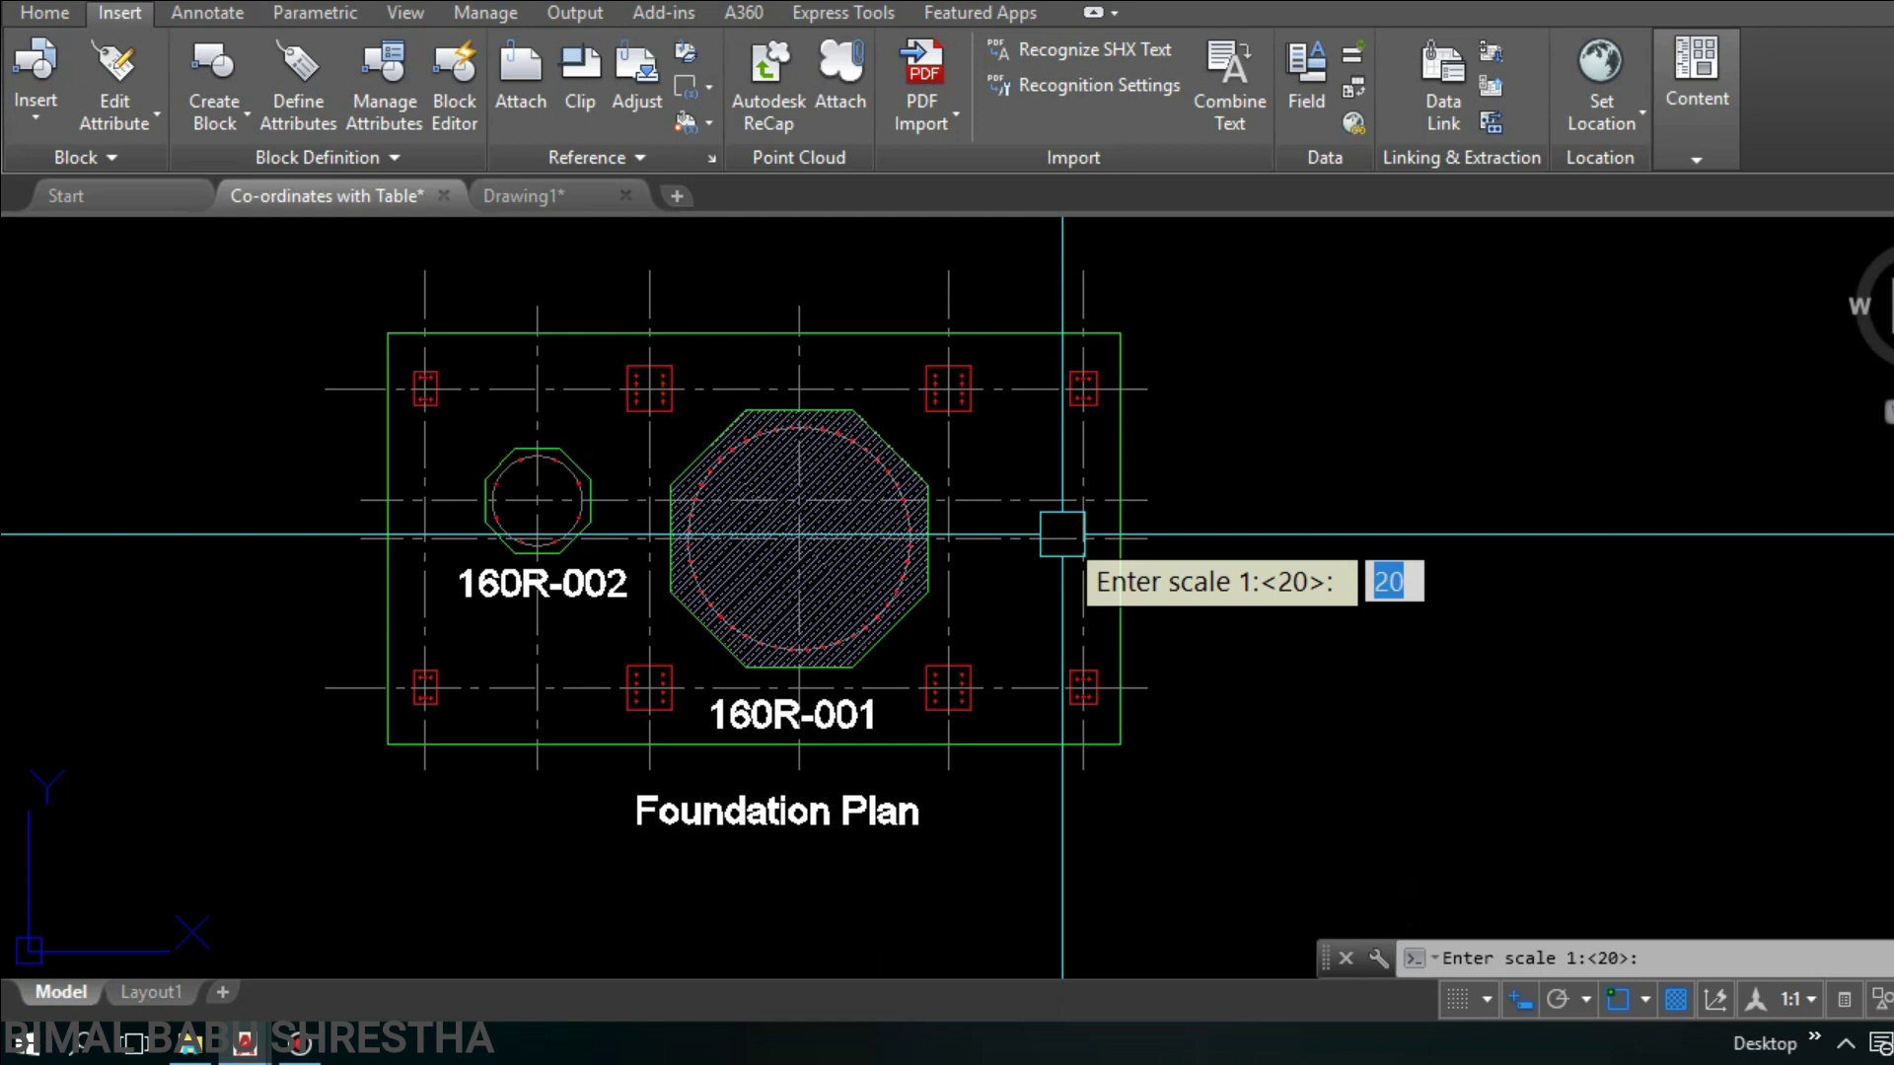
text(20)
key(Return)
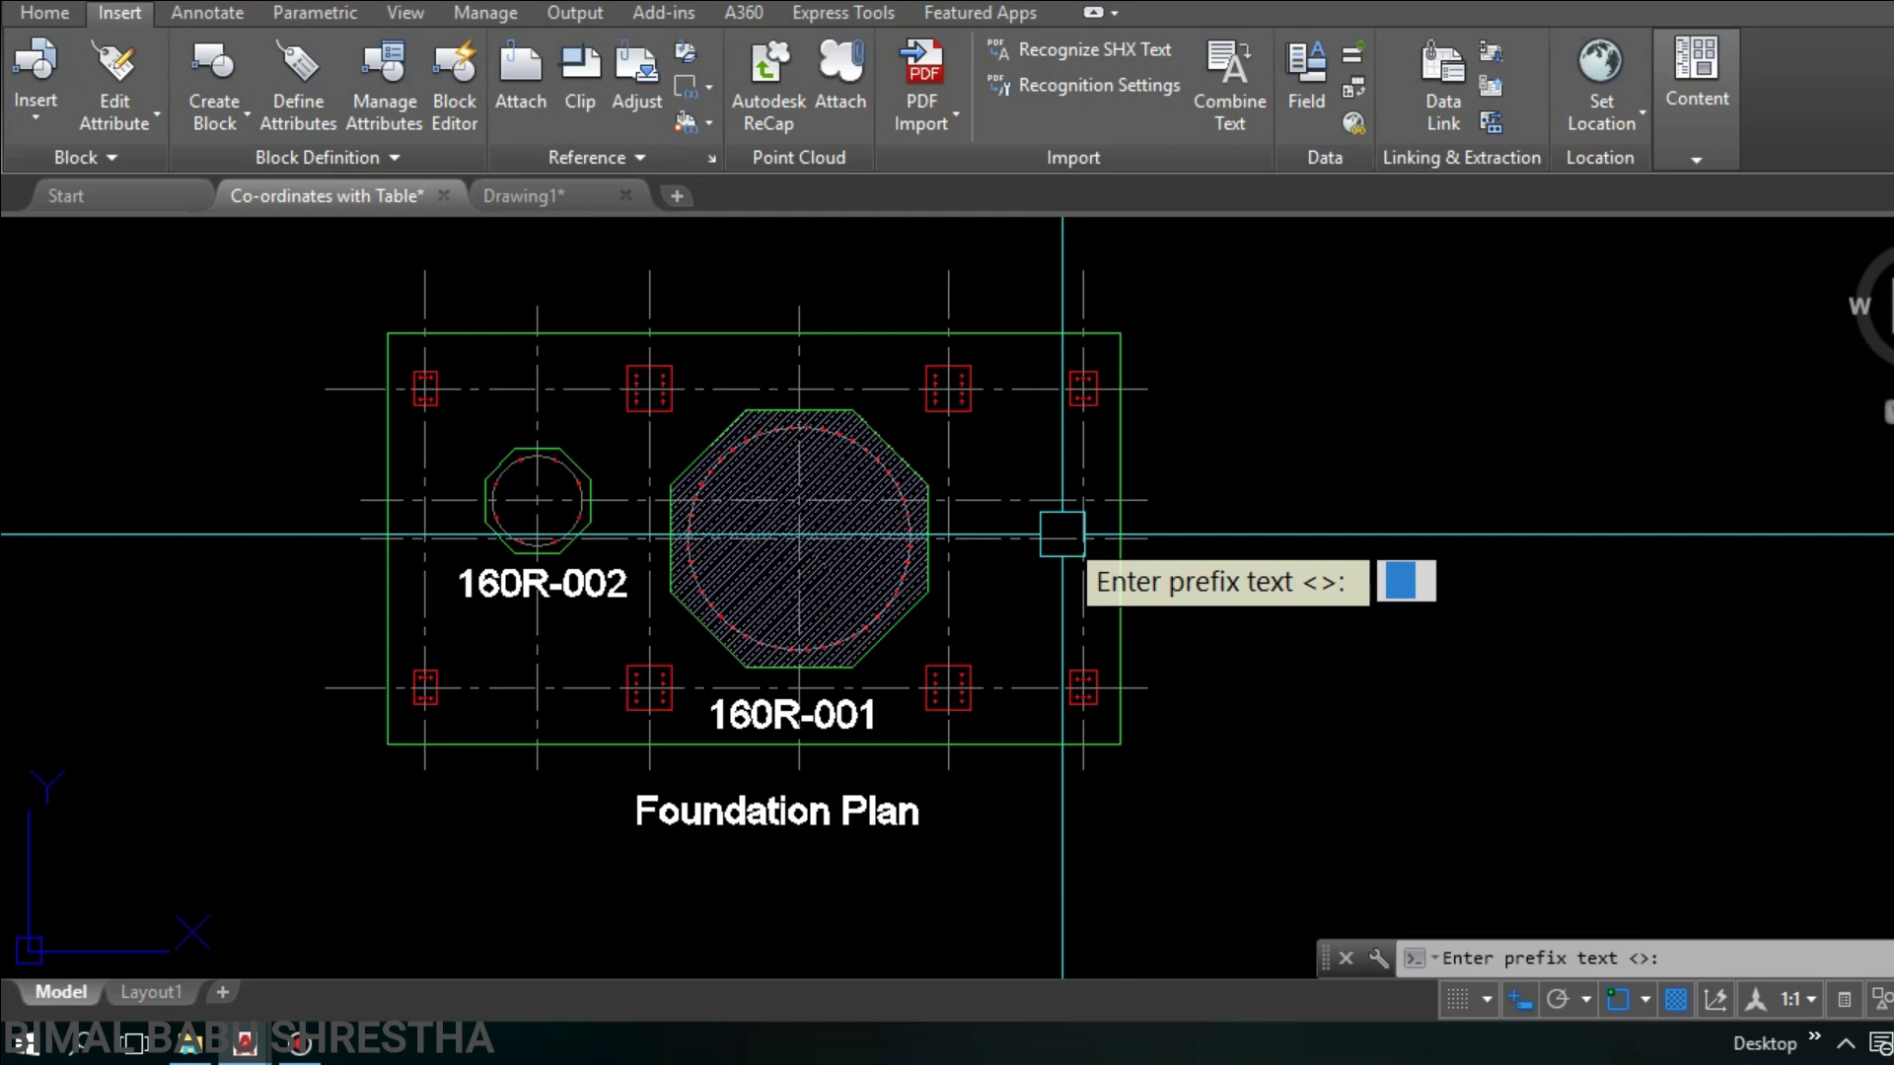
text(1)
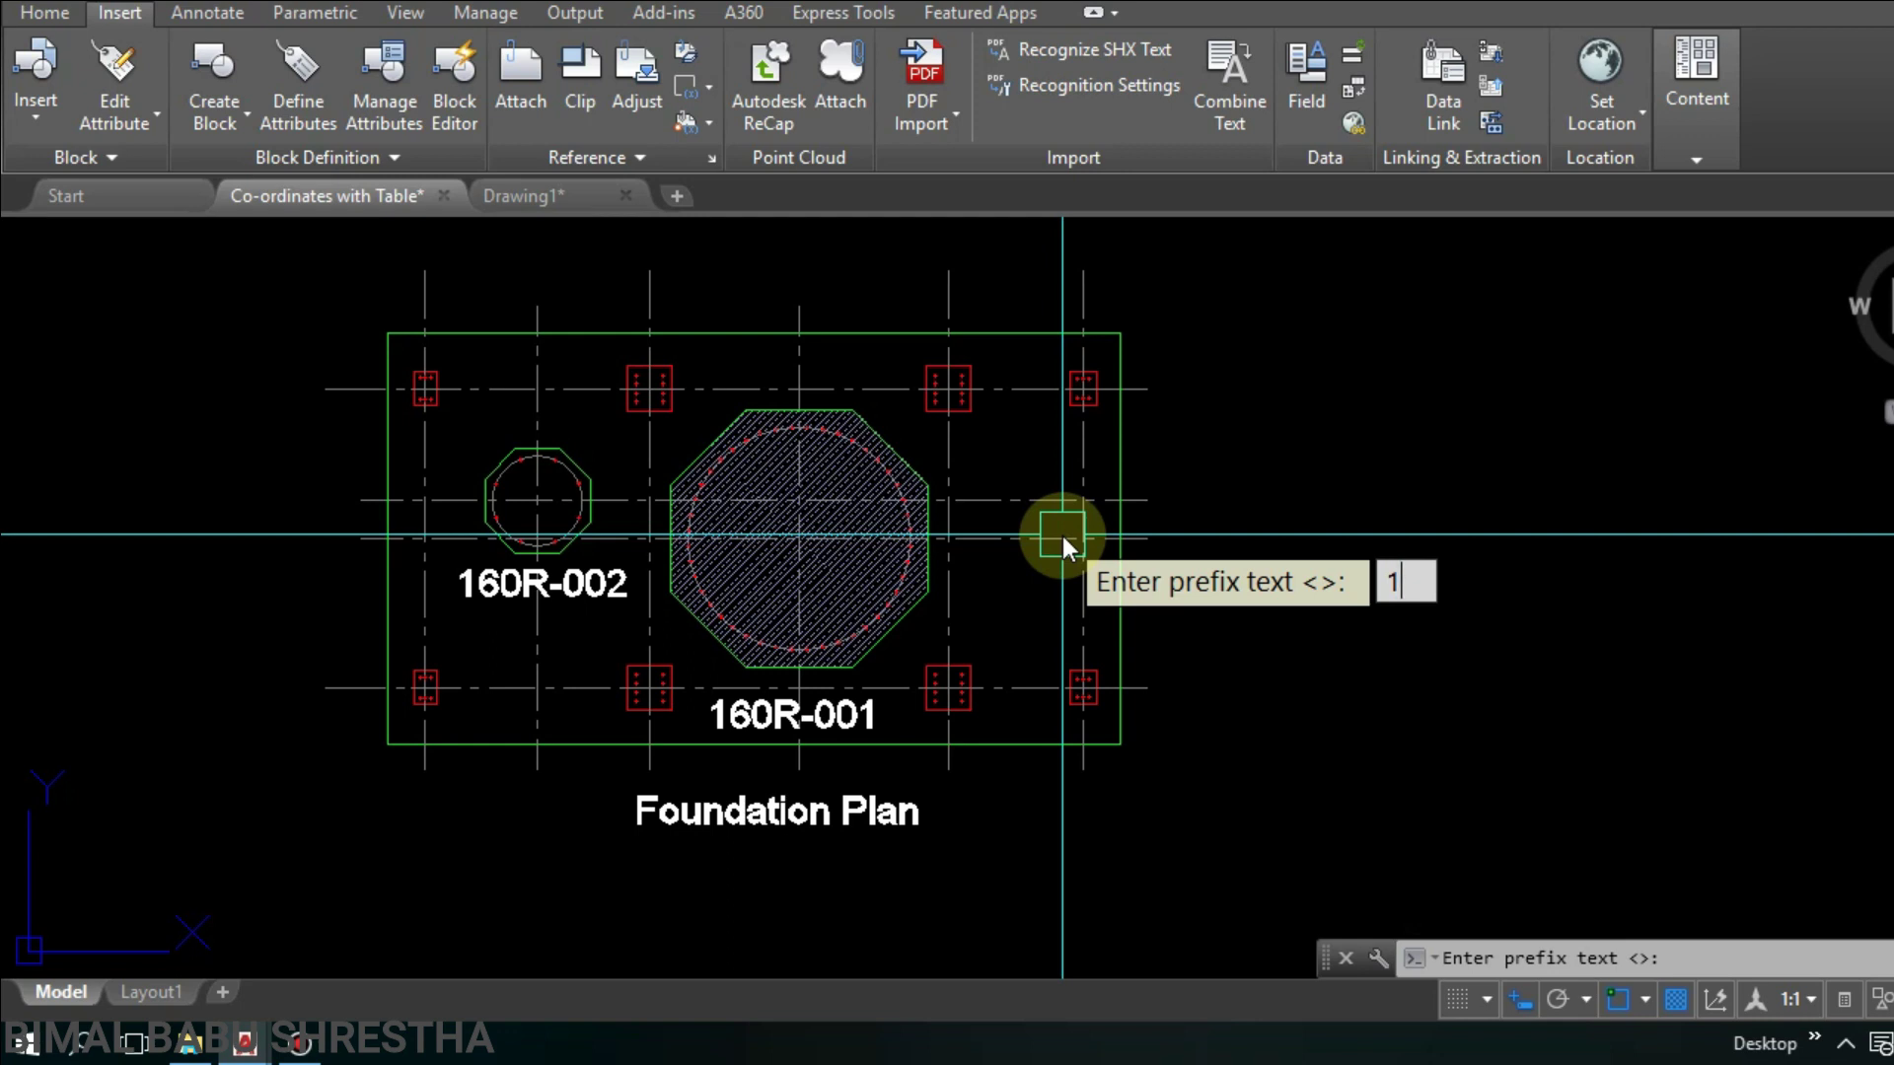
key(Return)
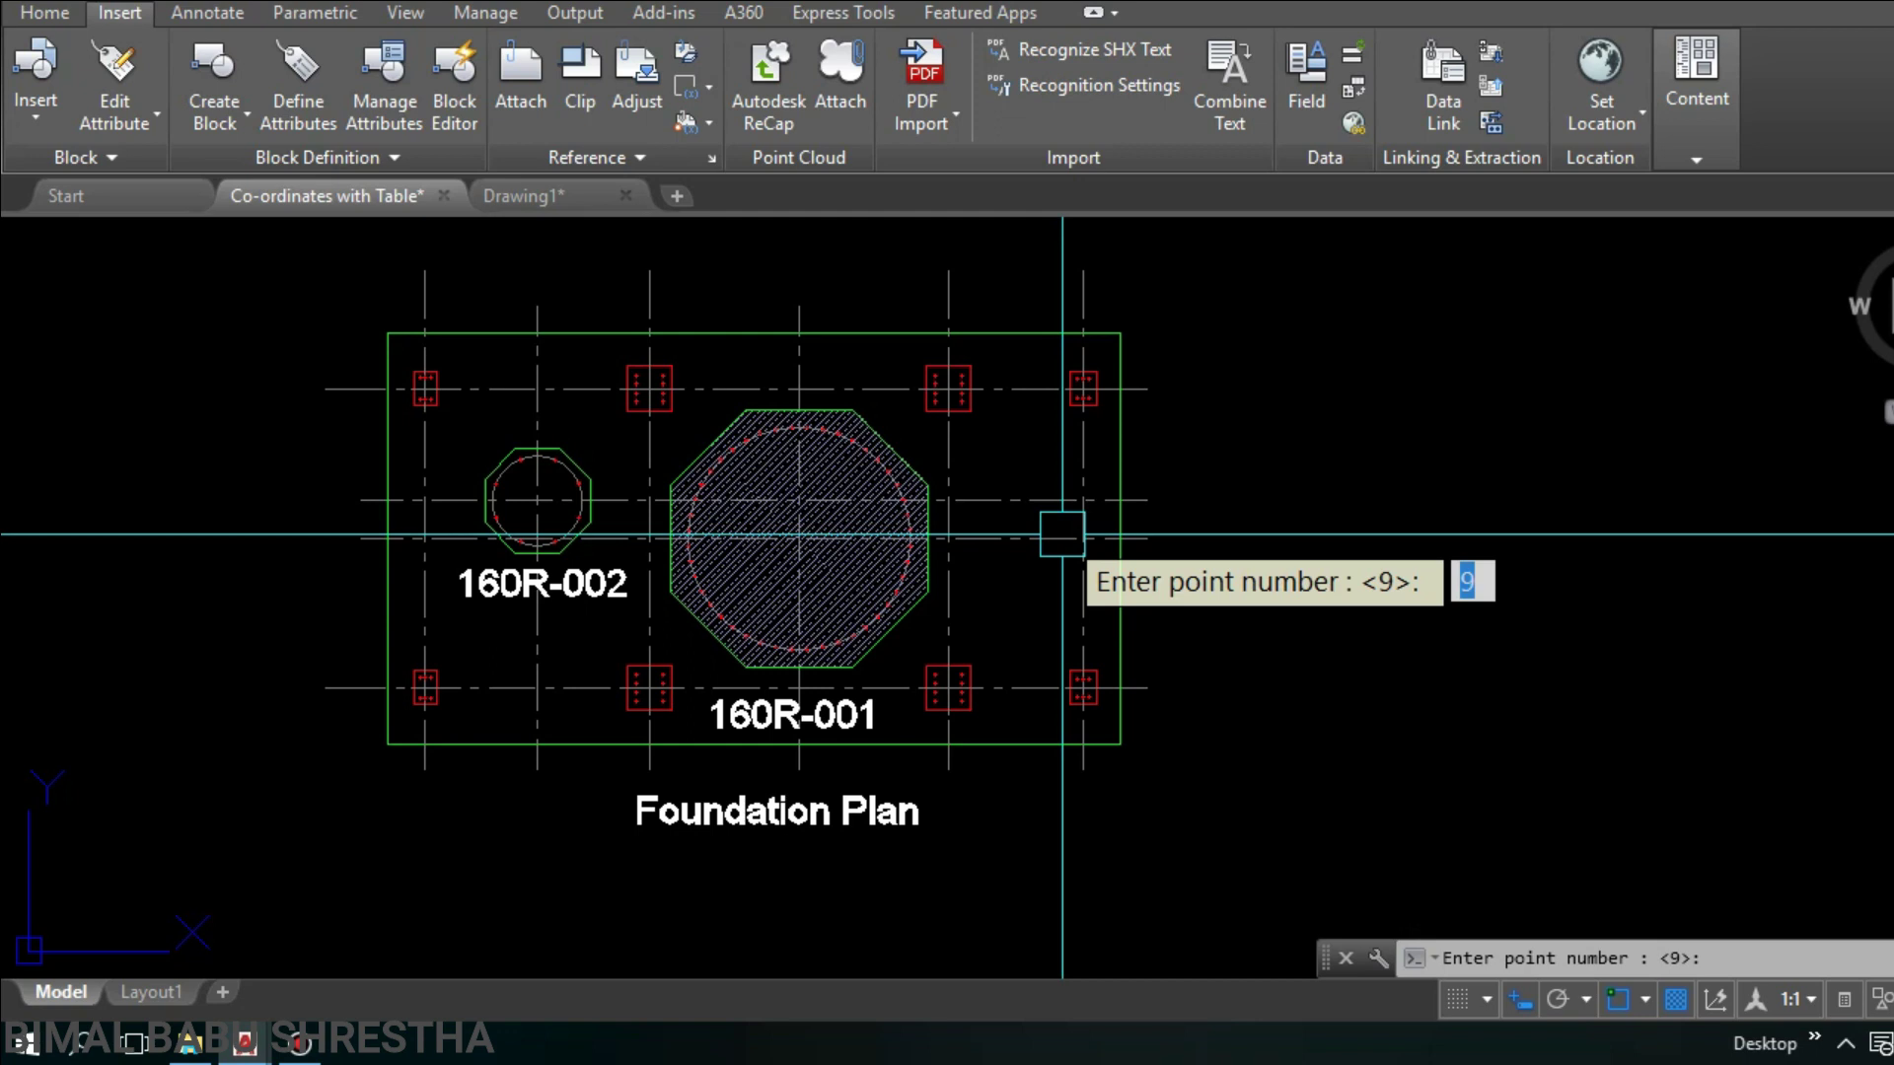
key(Return)
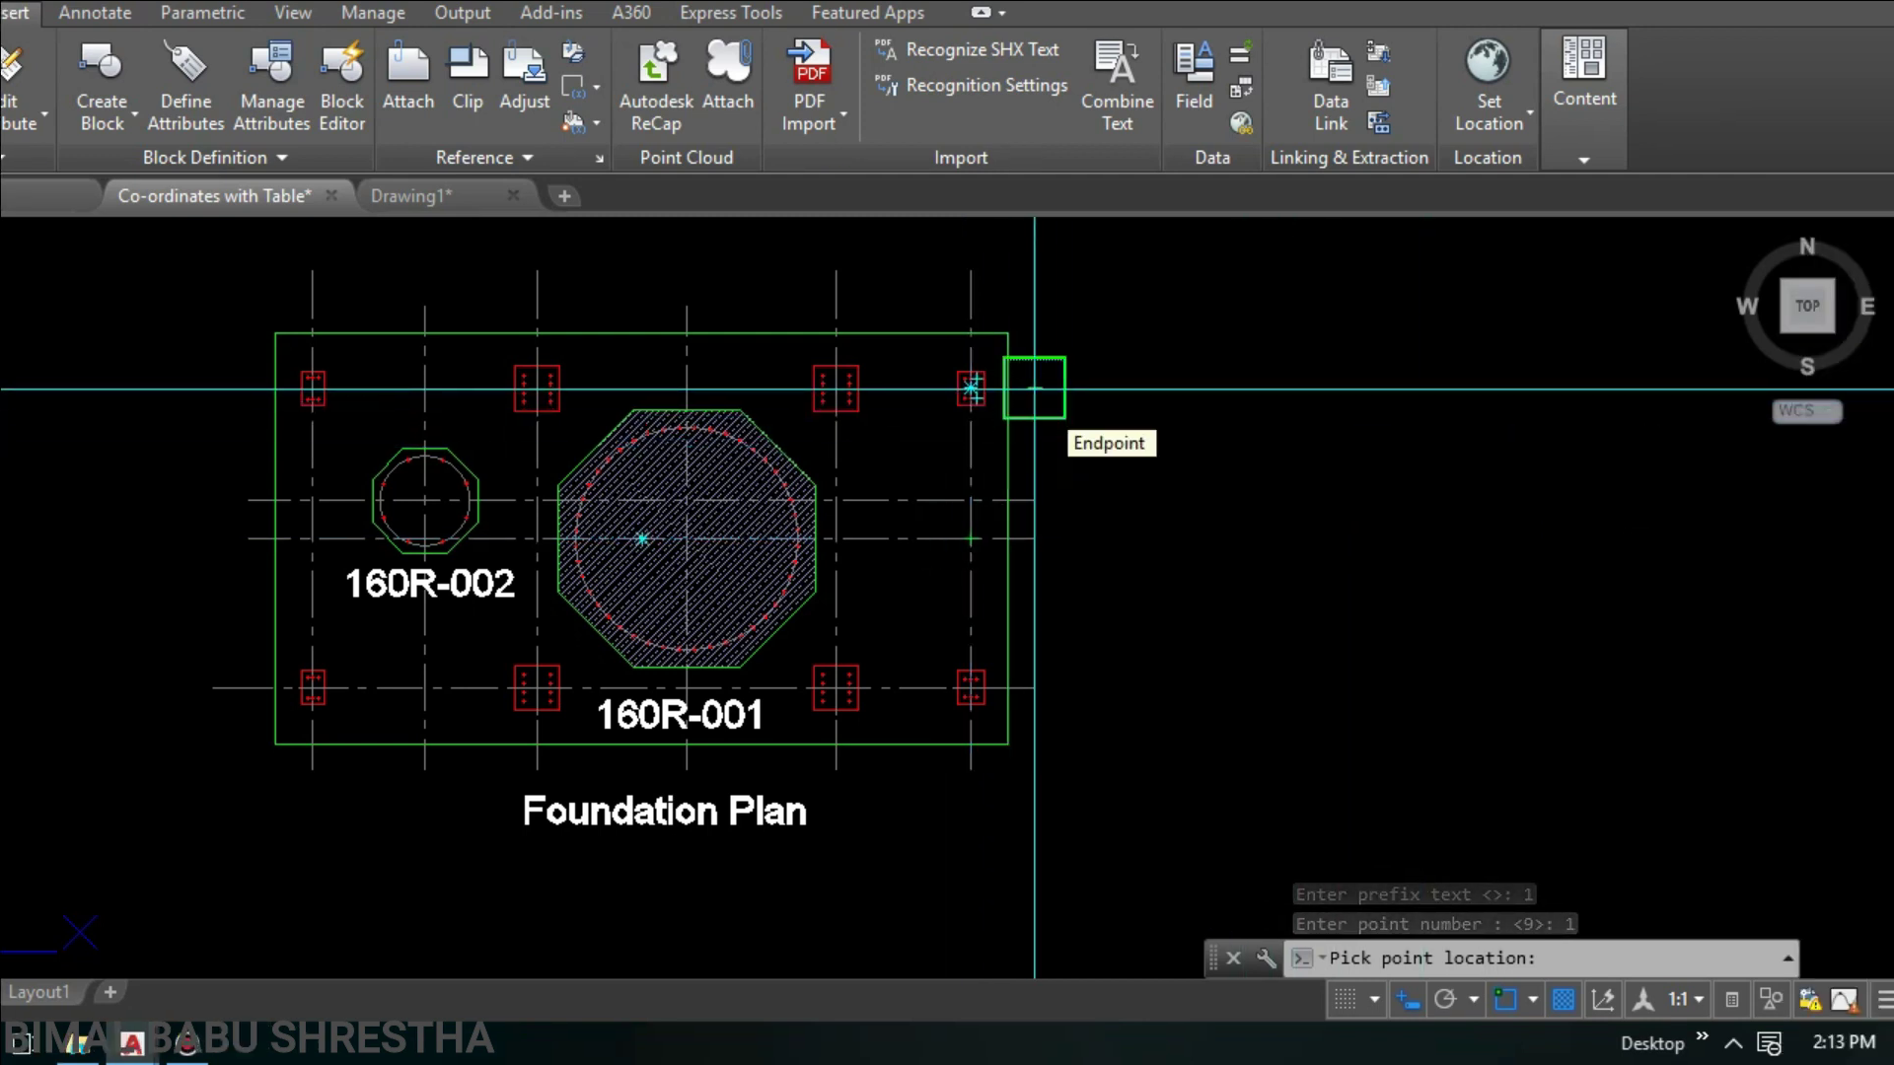
scroll(695, 424, up, 2)
scroll(727, 438, up, 3)
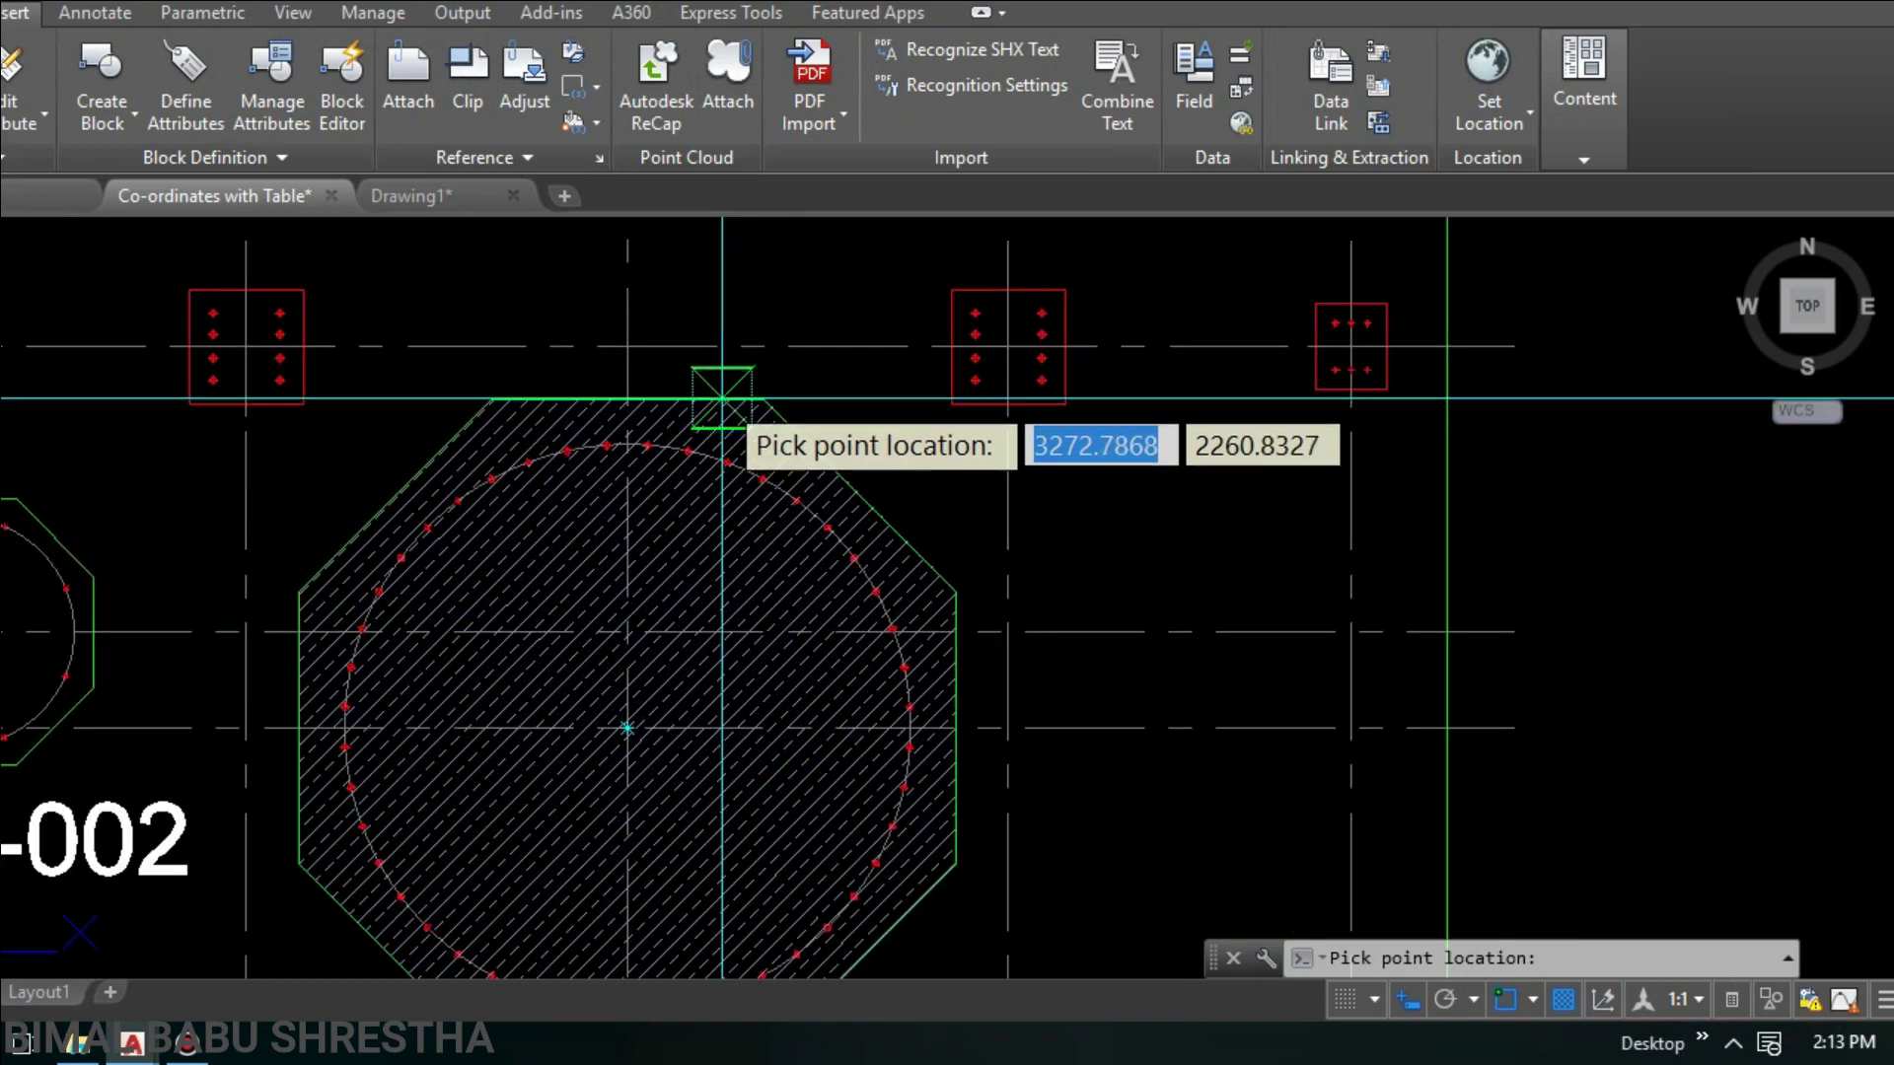
scroll(794, 406, down, 2)
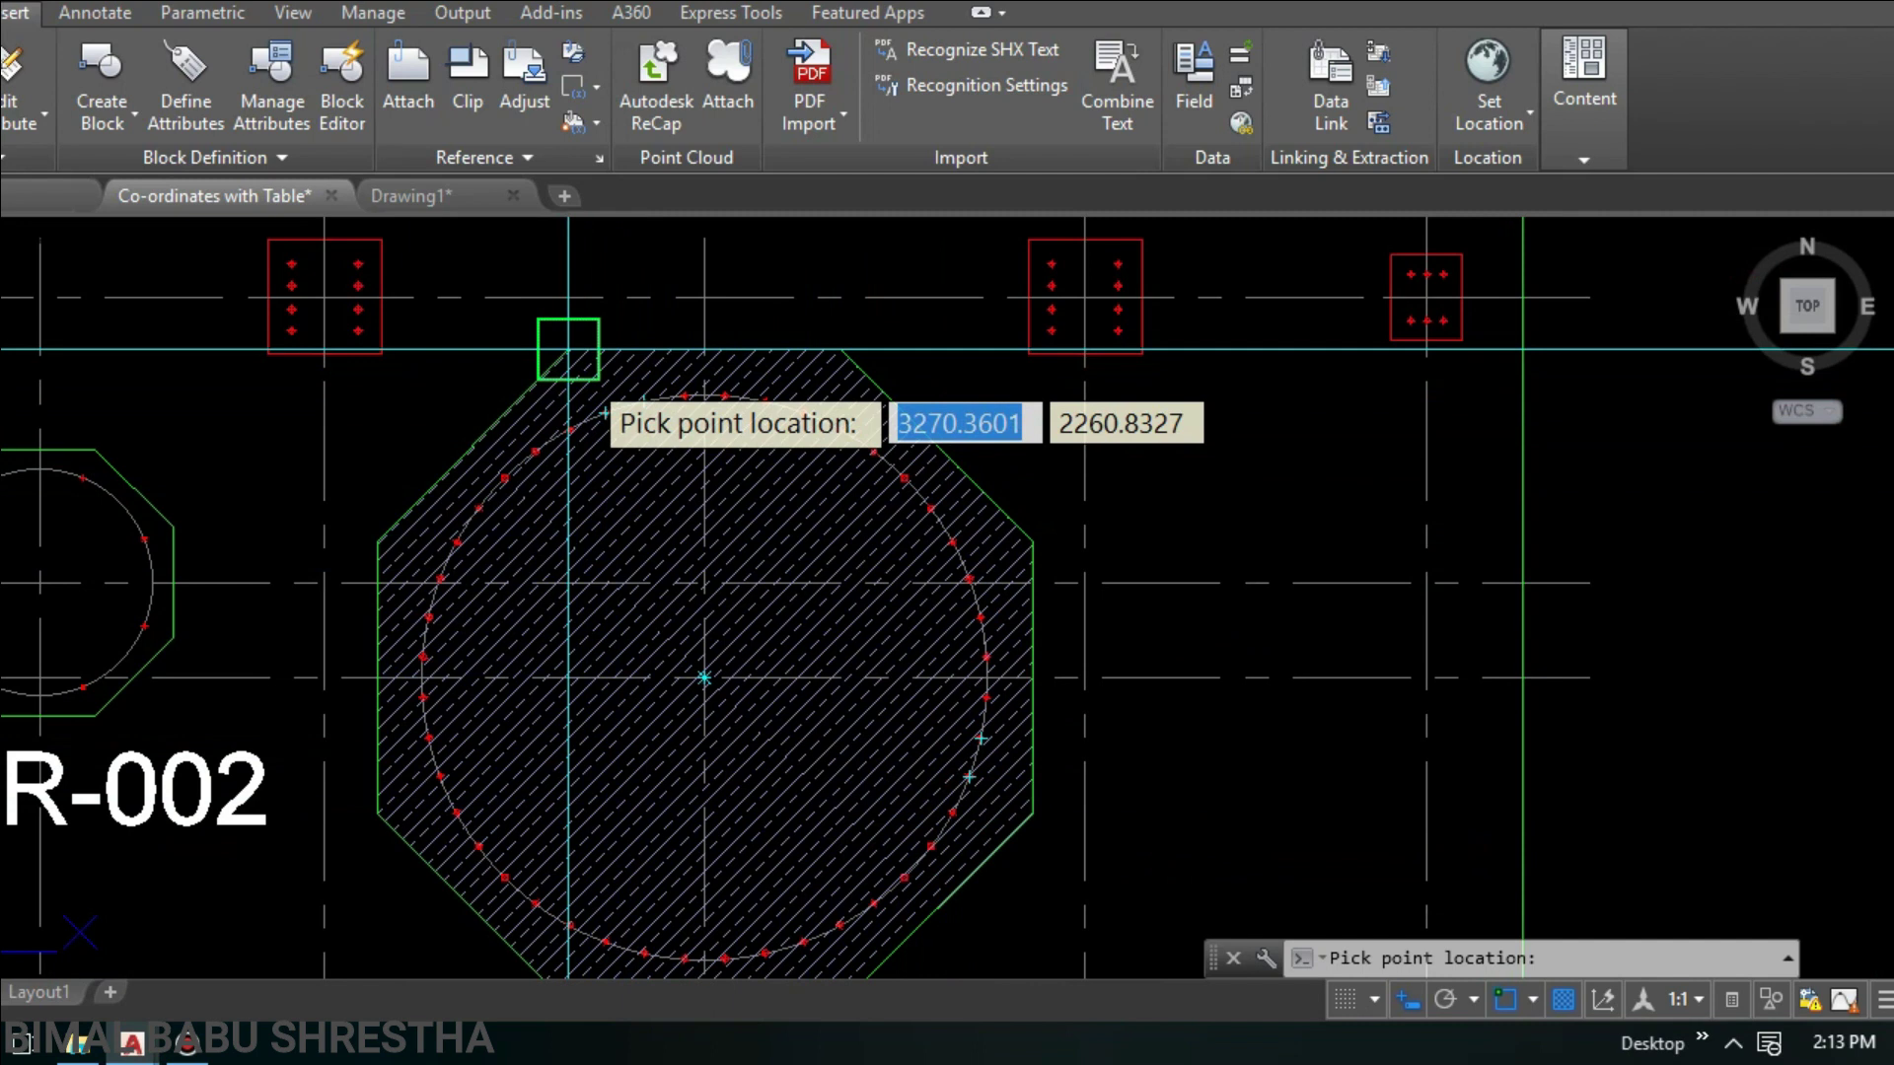
scroll(567, 350, up, 2)
middle_drag(833, 462, 749, 507)
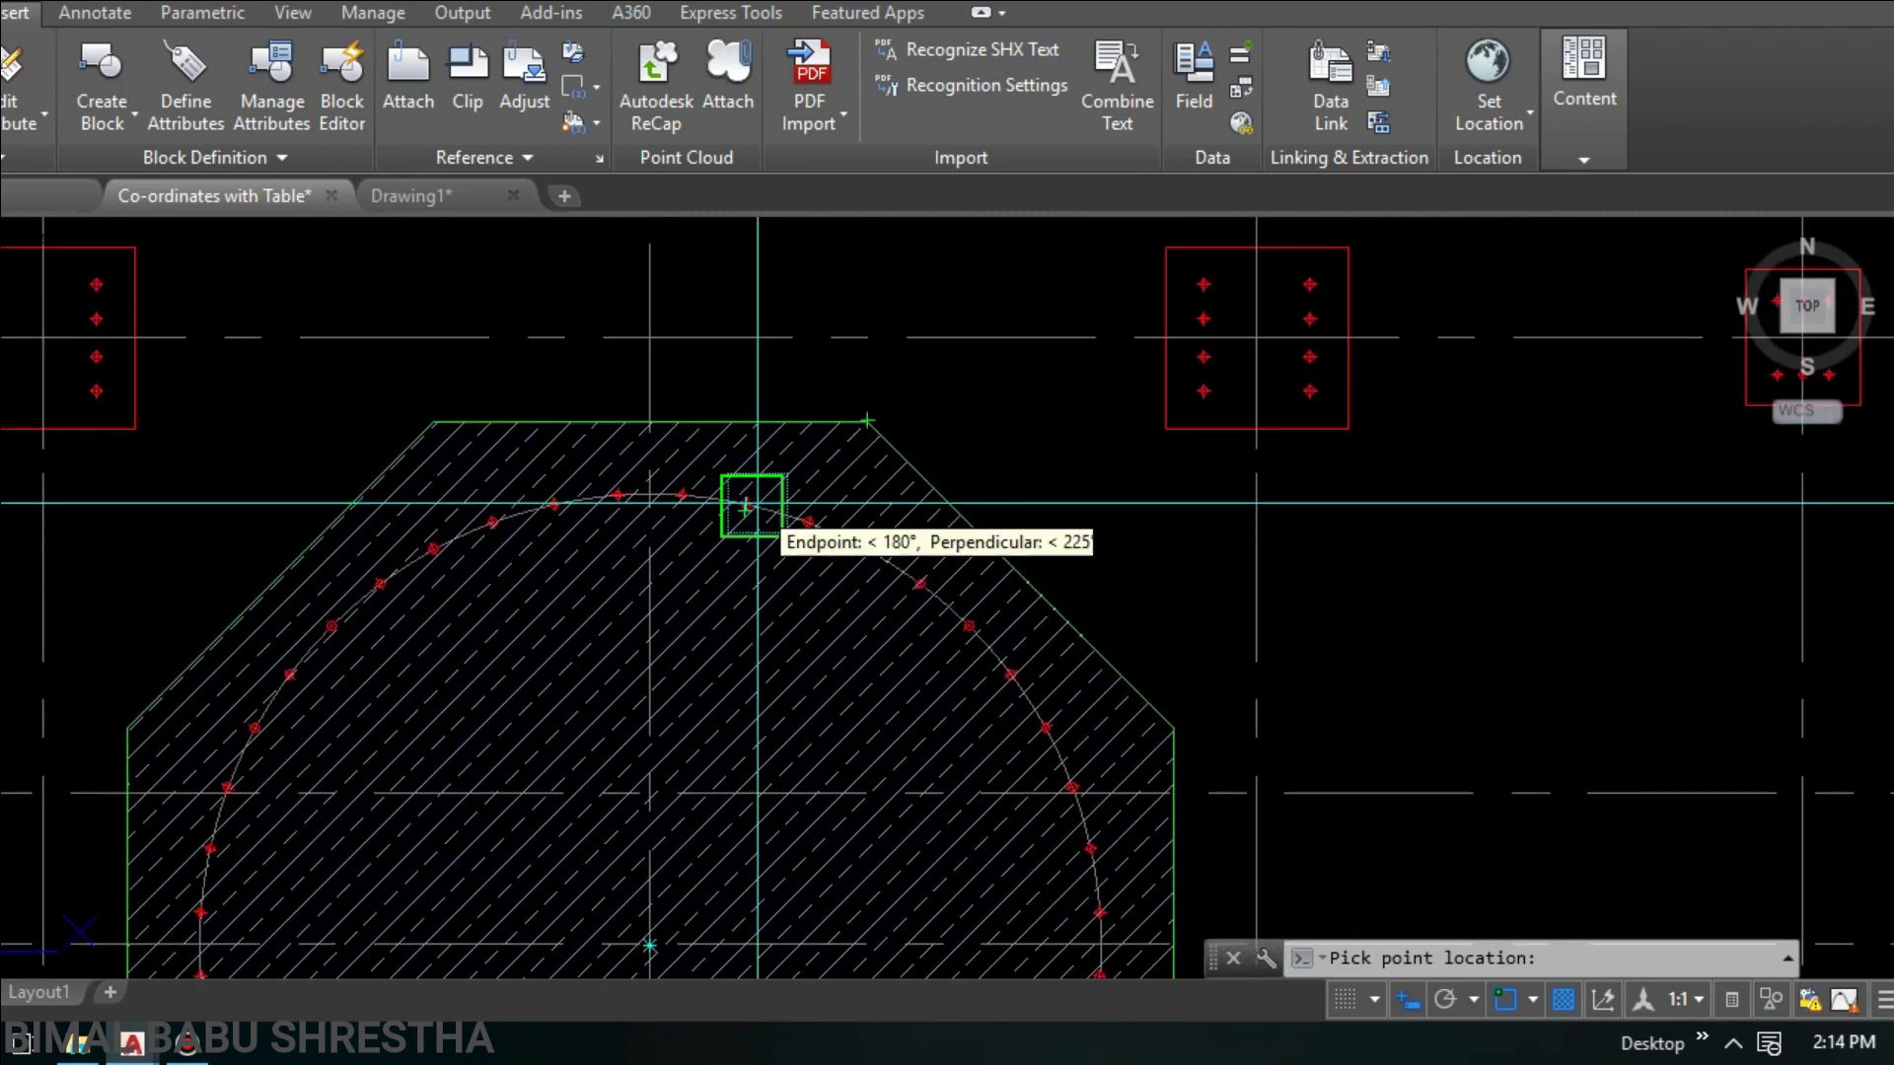
scroll(867, 414, up, 3)
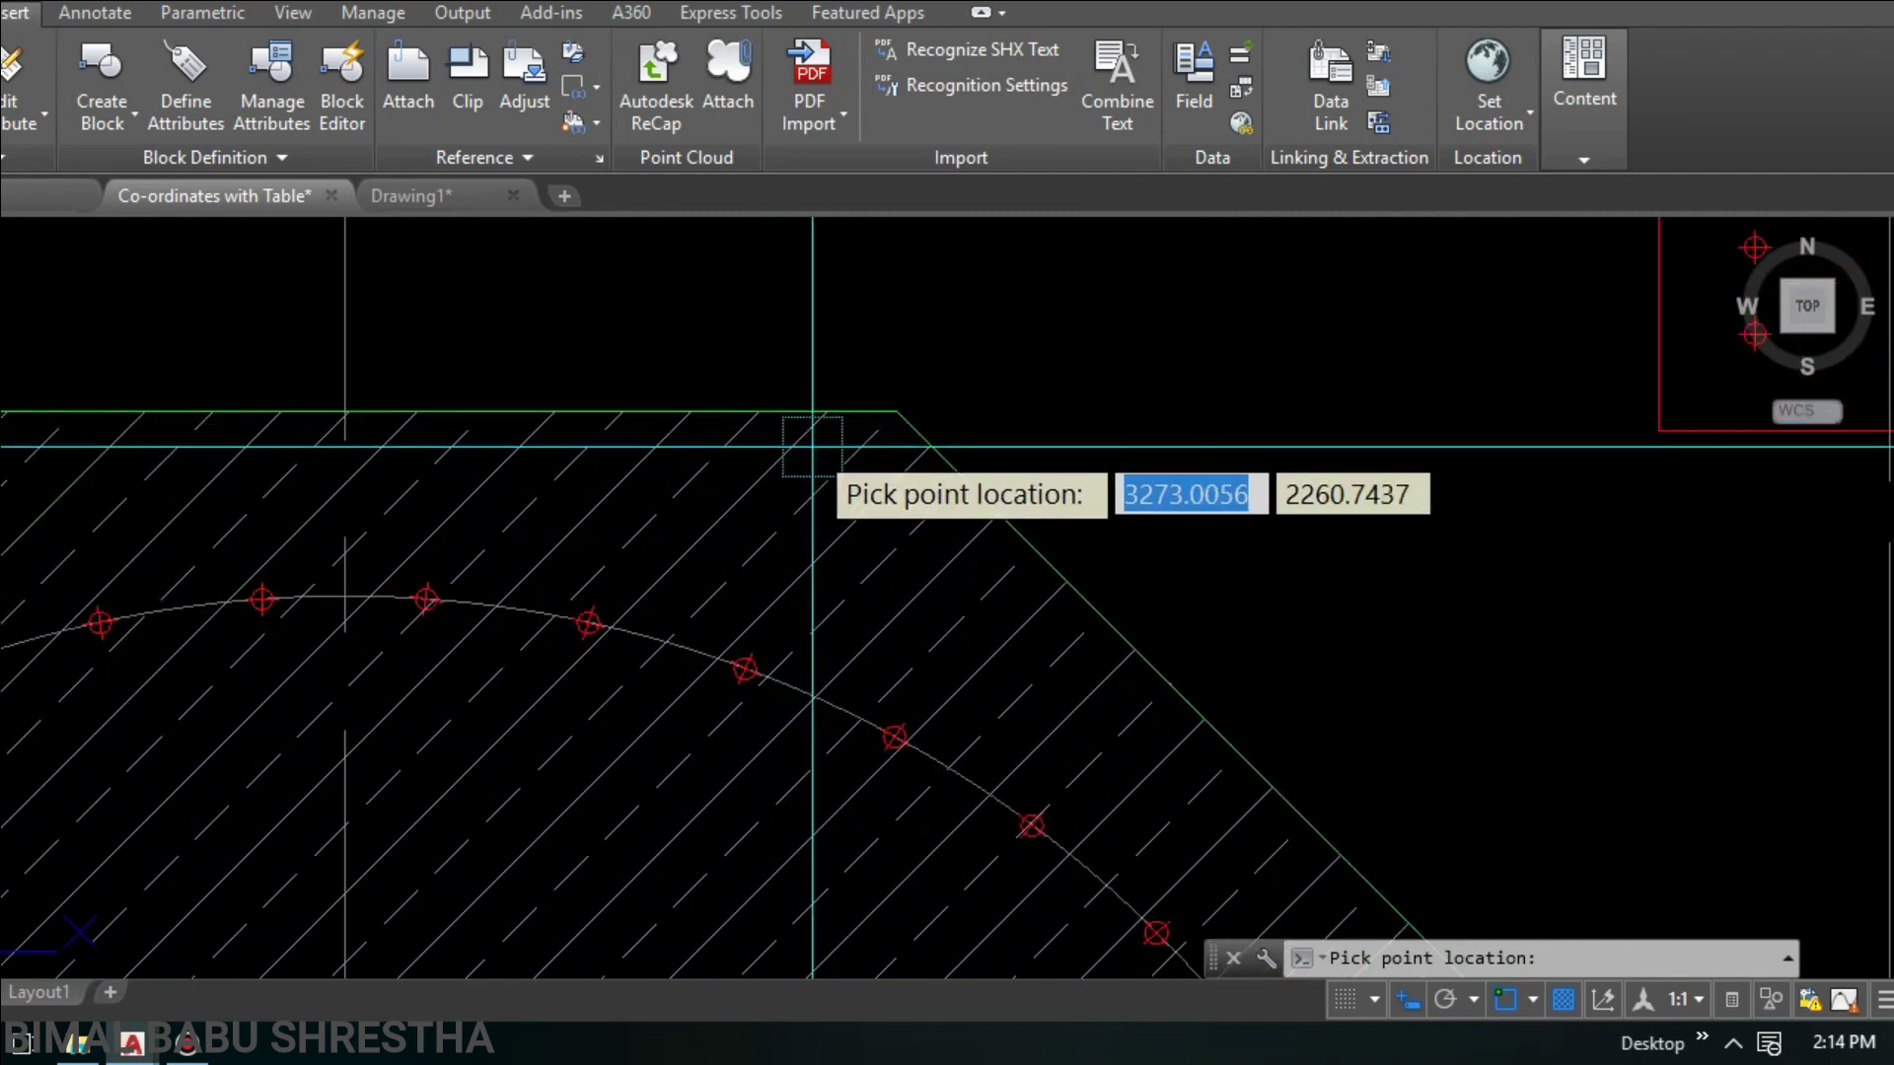
click(896, 411)
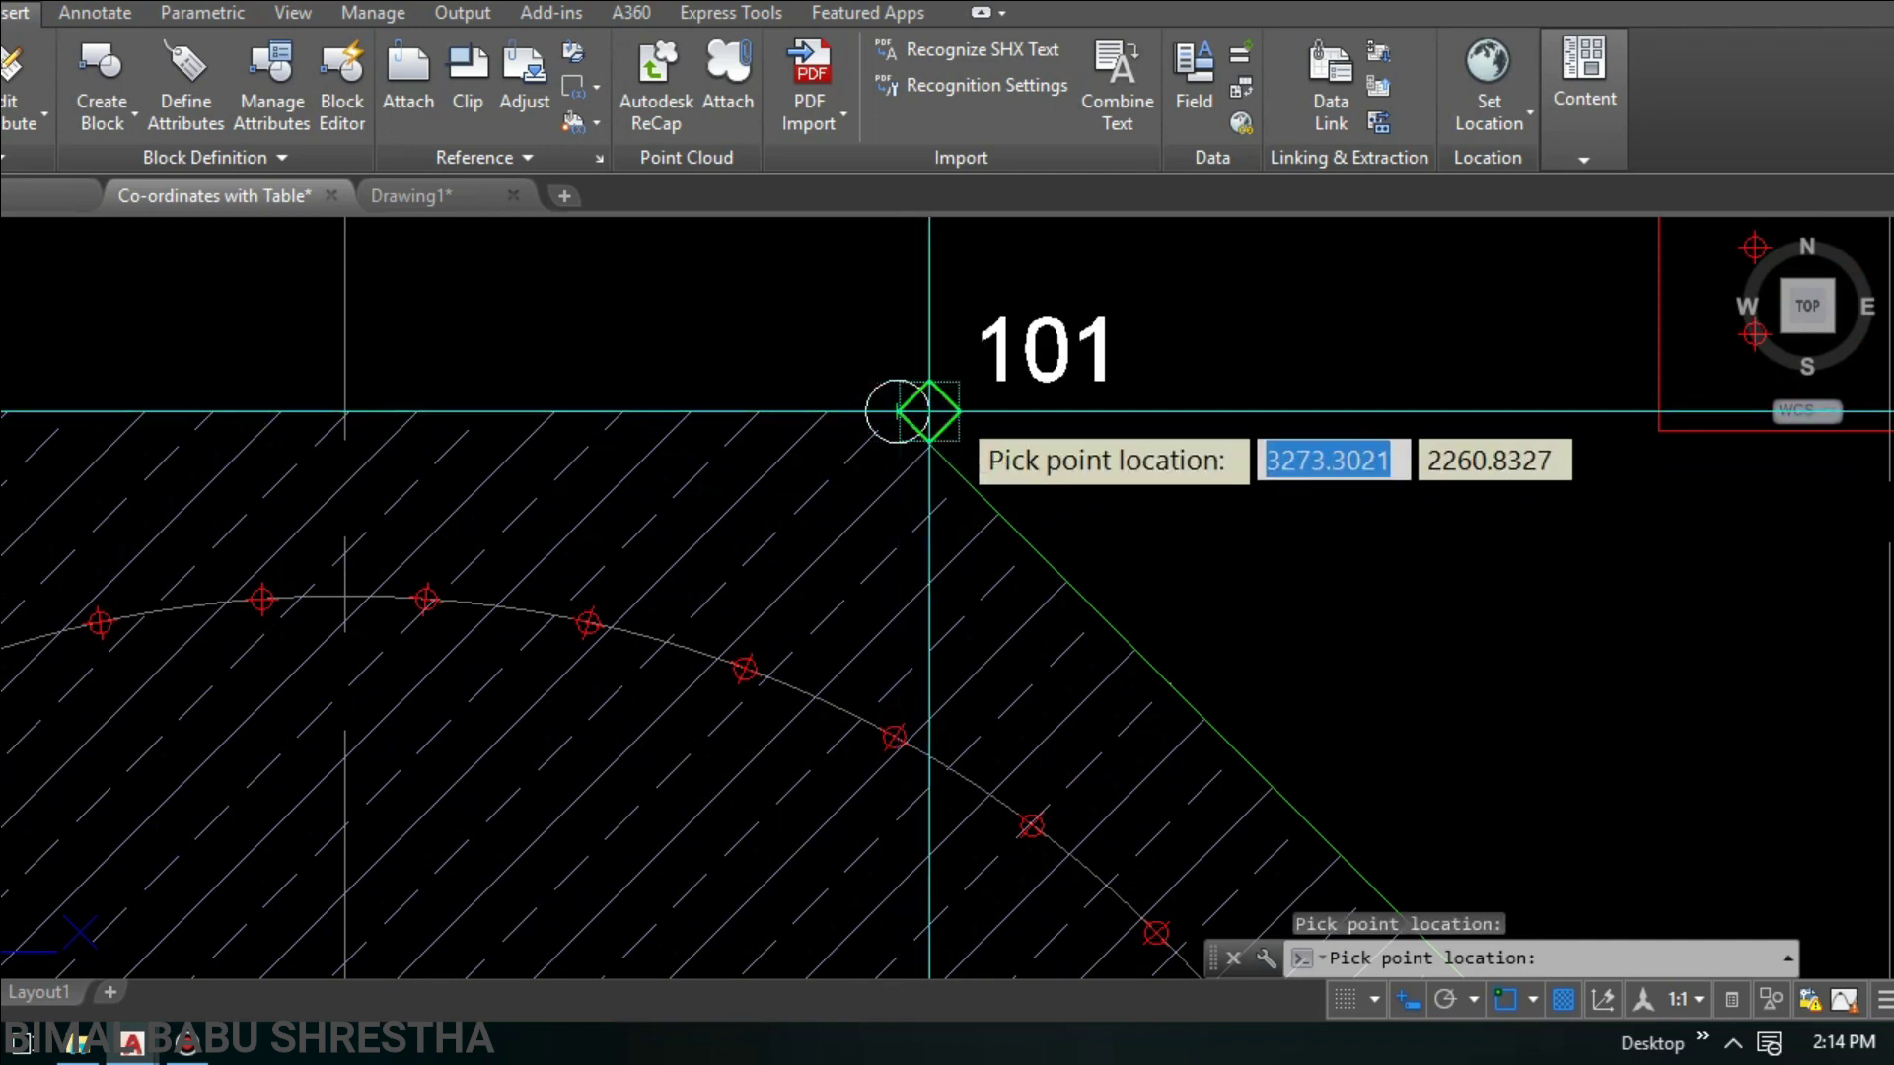
middle_drag(901, 410, 883, 410)
scroll(893, 407, down, 2)
scroll(973, 493, down, 3)
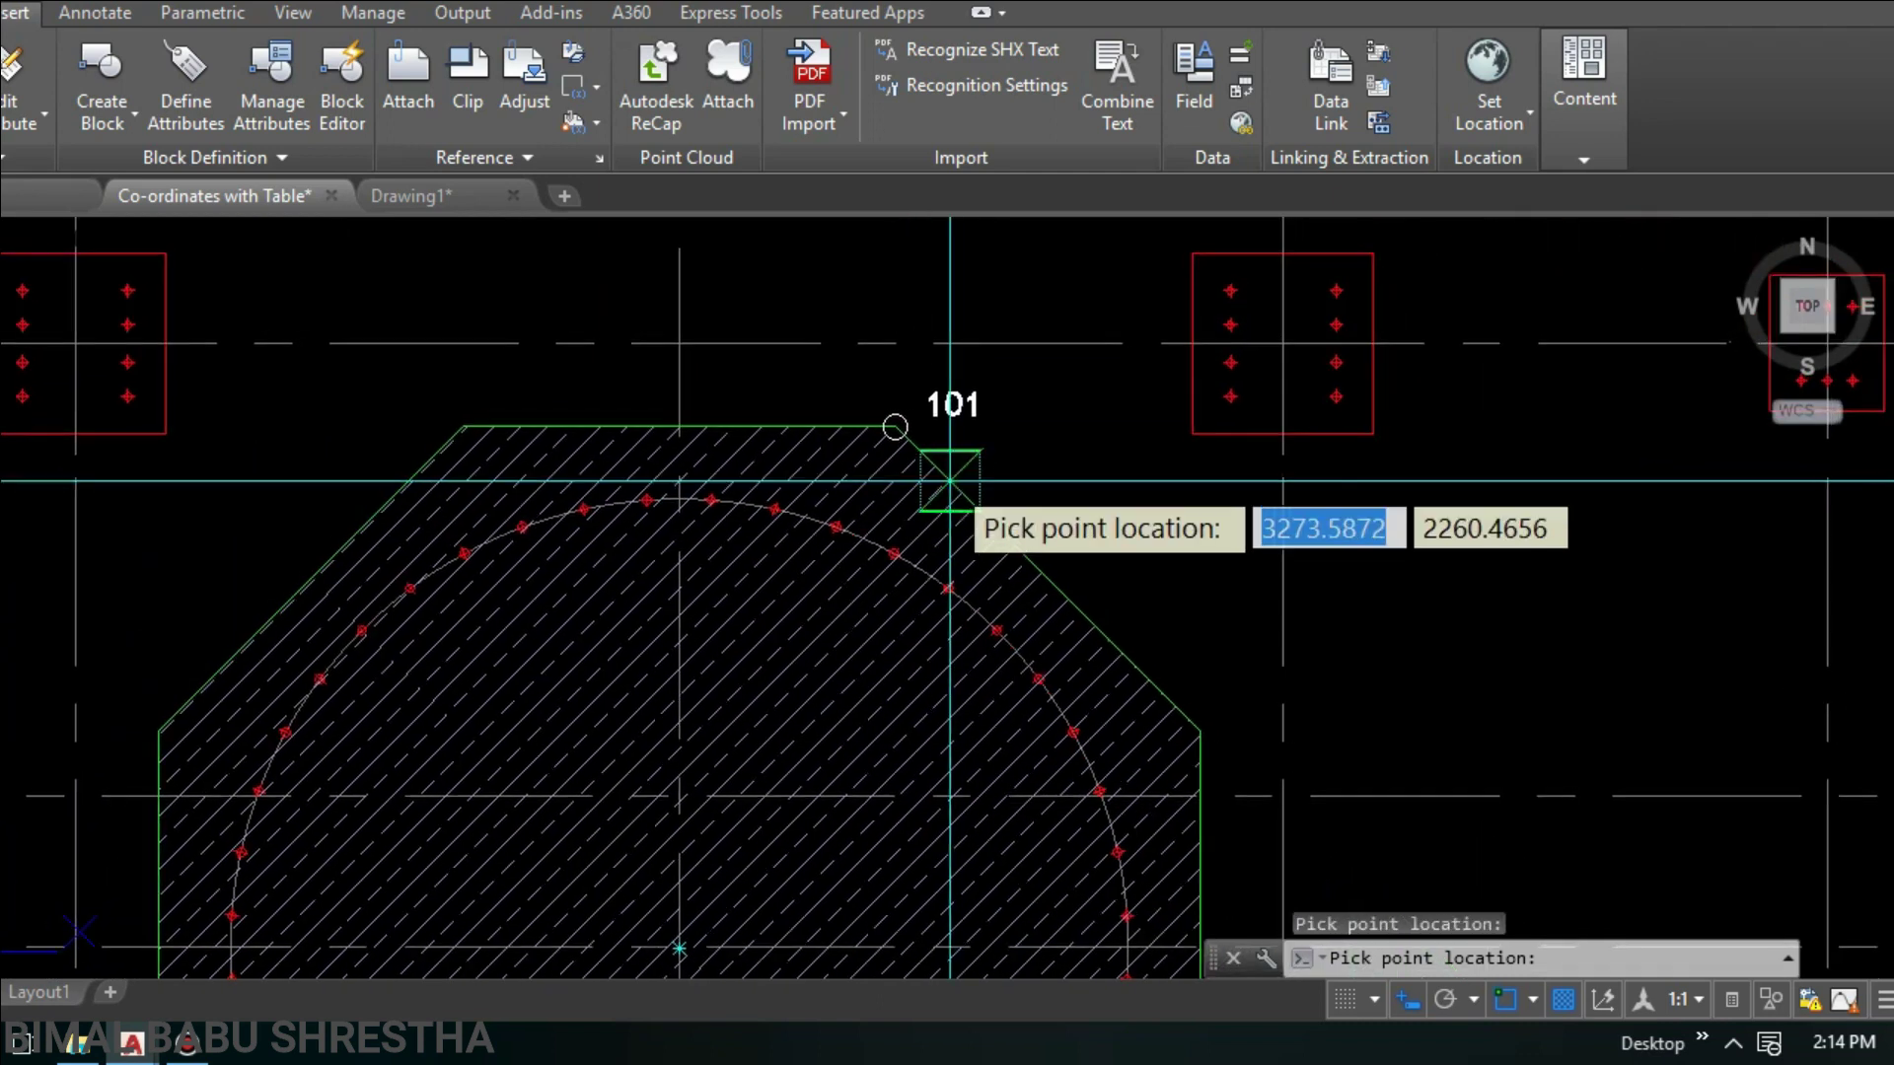
scroll(979, 454, up, 4)
mouse_move(979, 455)
middle_down()
mouse_move(935, 422)
mouse_move(872, 447)
middle_up()
scroll(853, 414, up, 2)
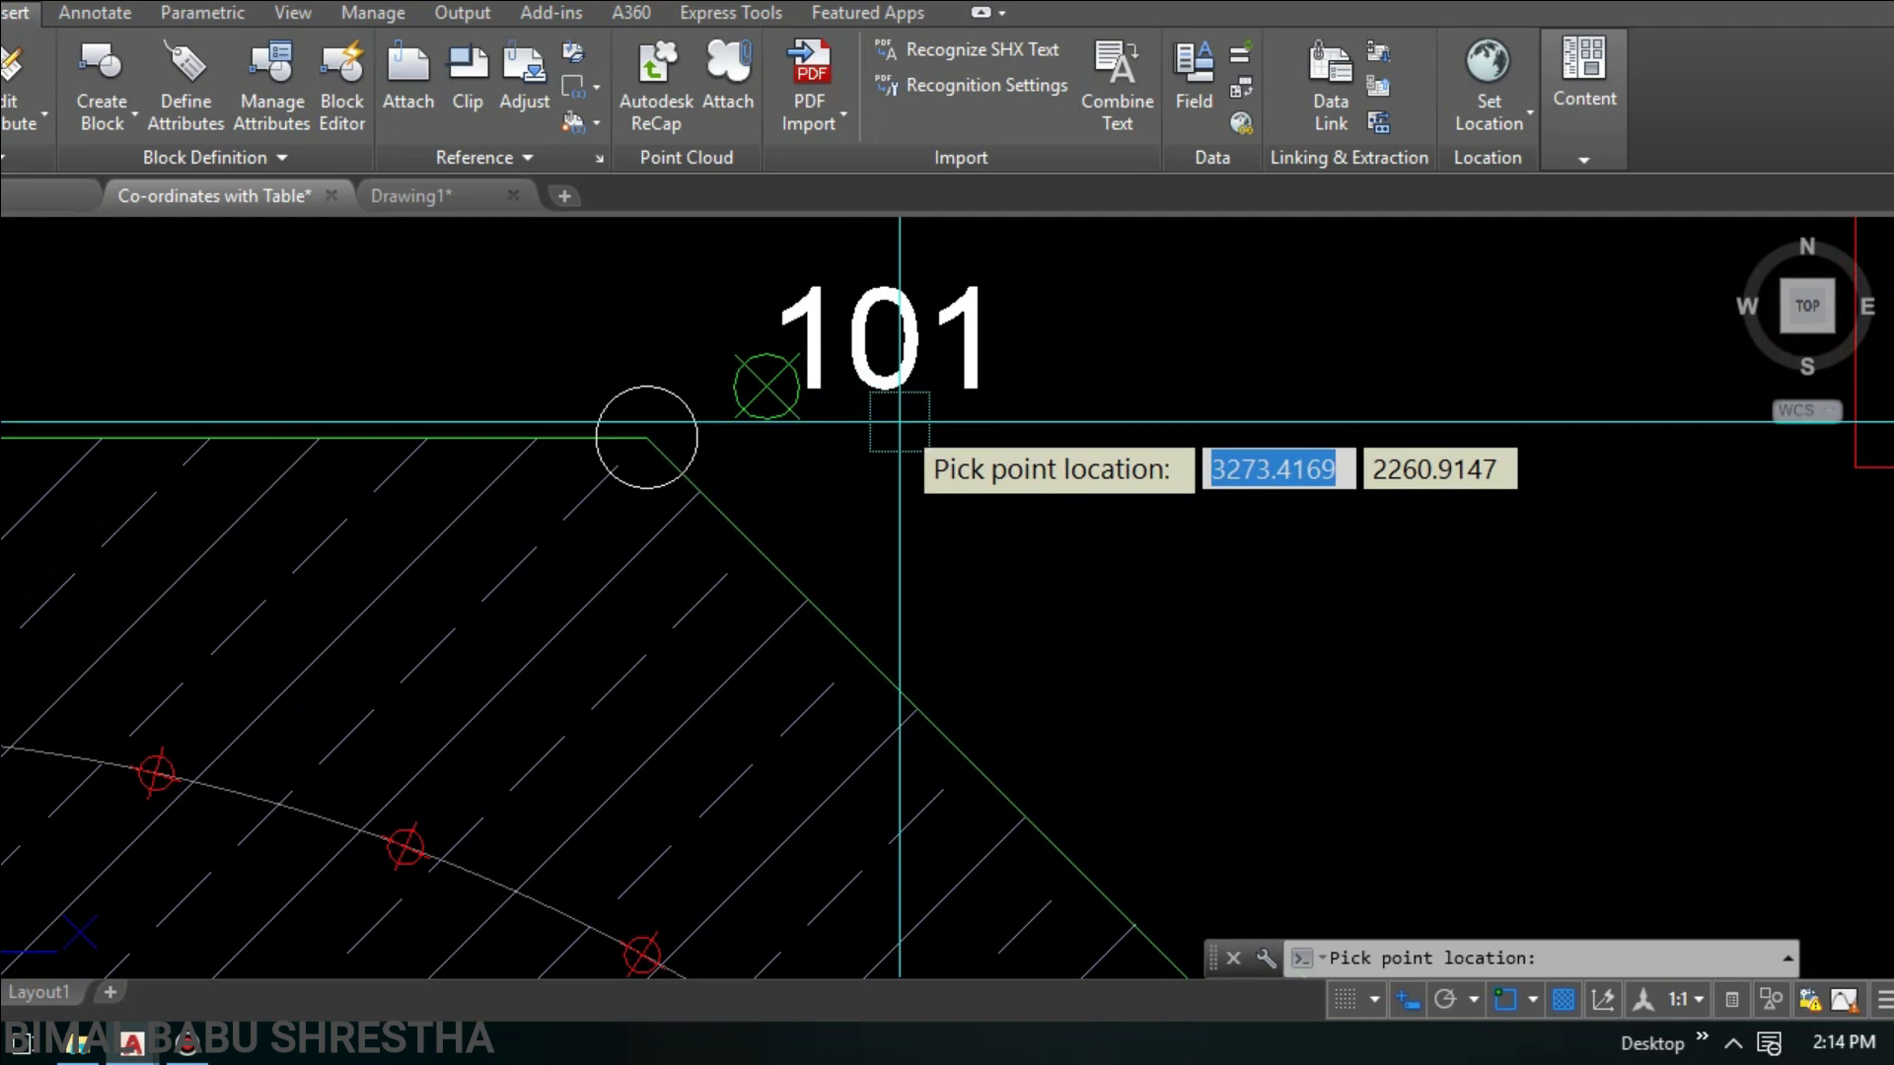
scroll(899, 421, down, 3)
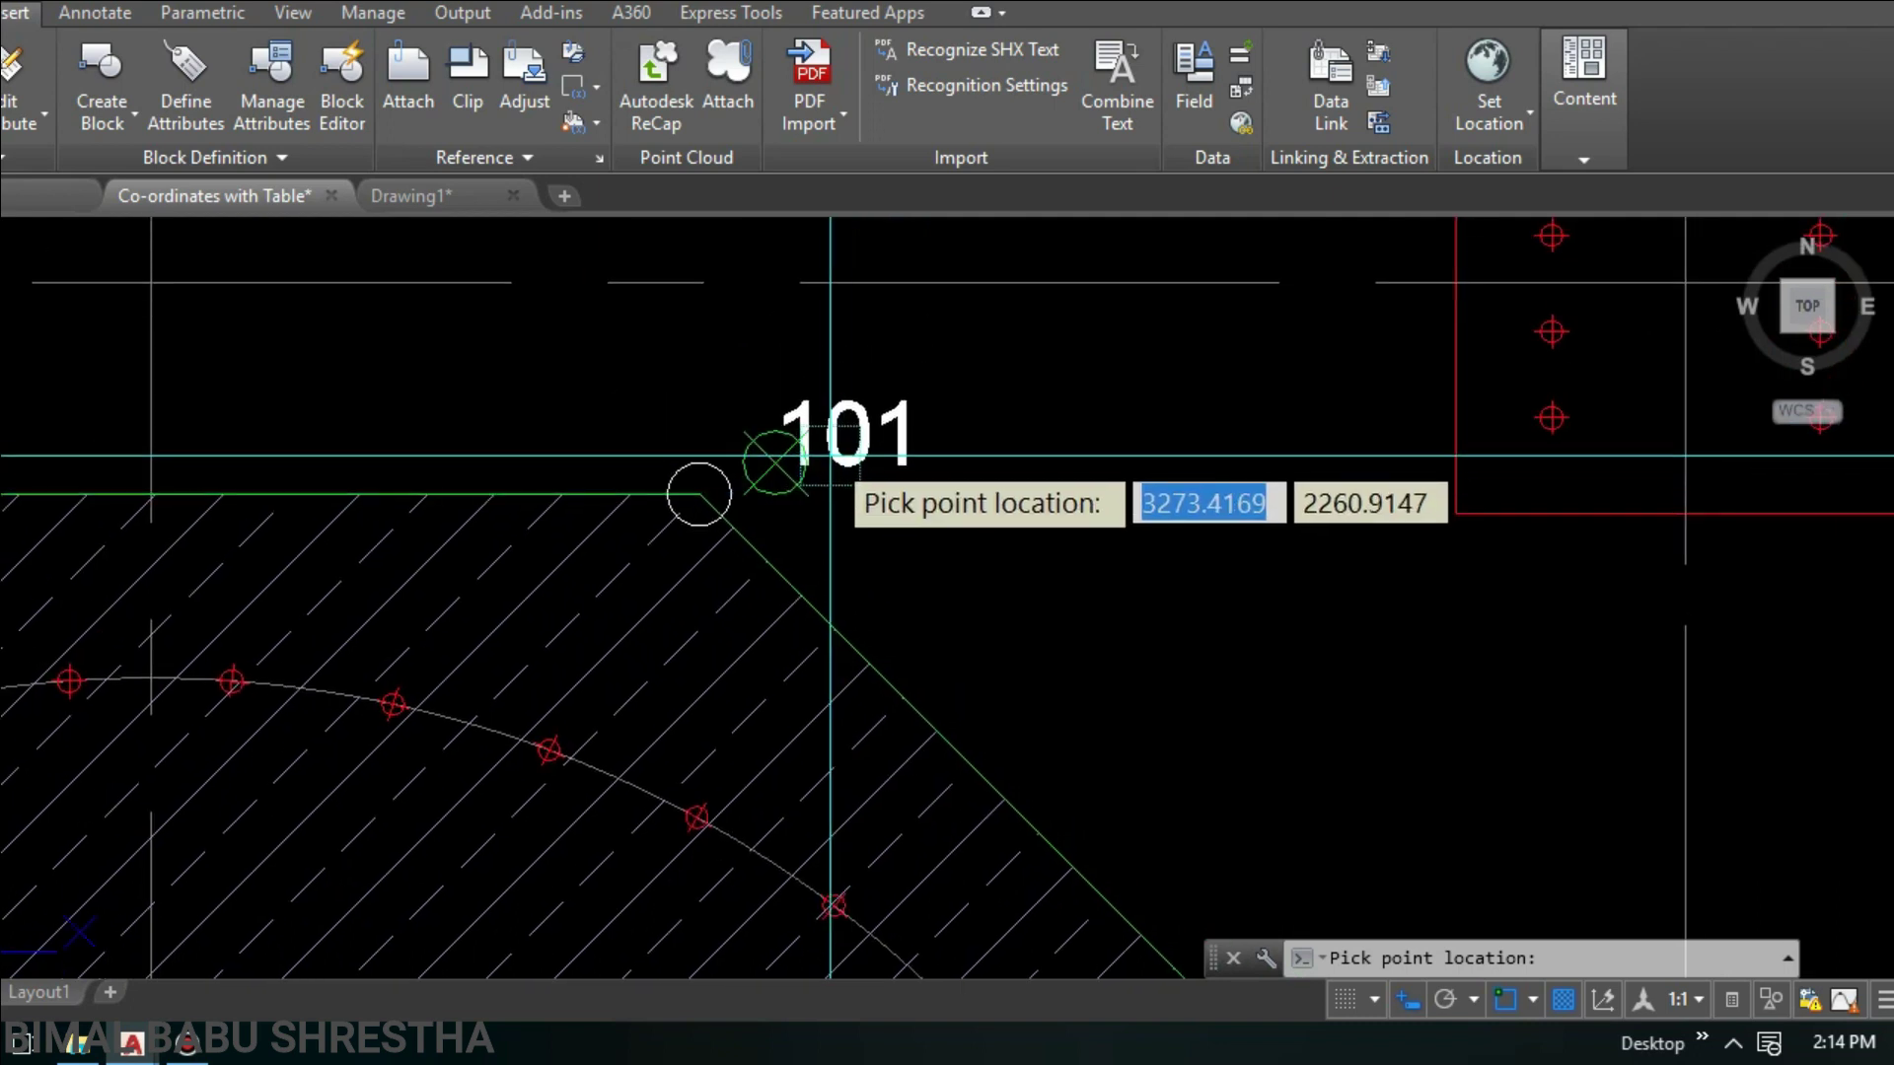
scroll(789, 463, down, 2)
middle_drag(794, 490, 818, 493)
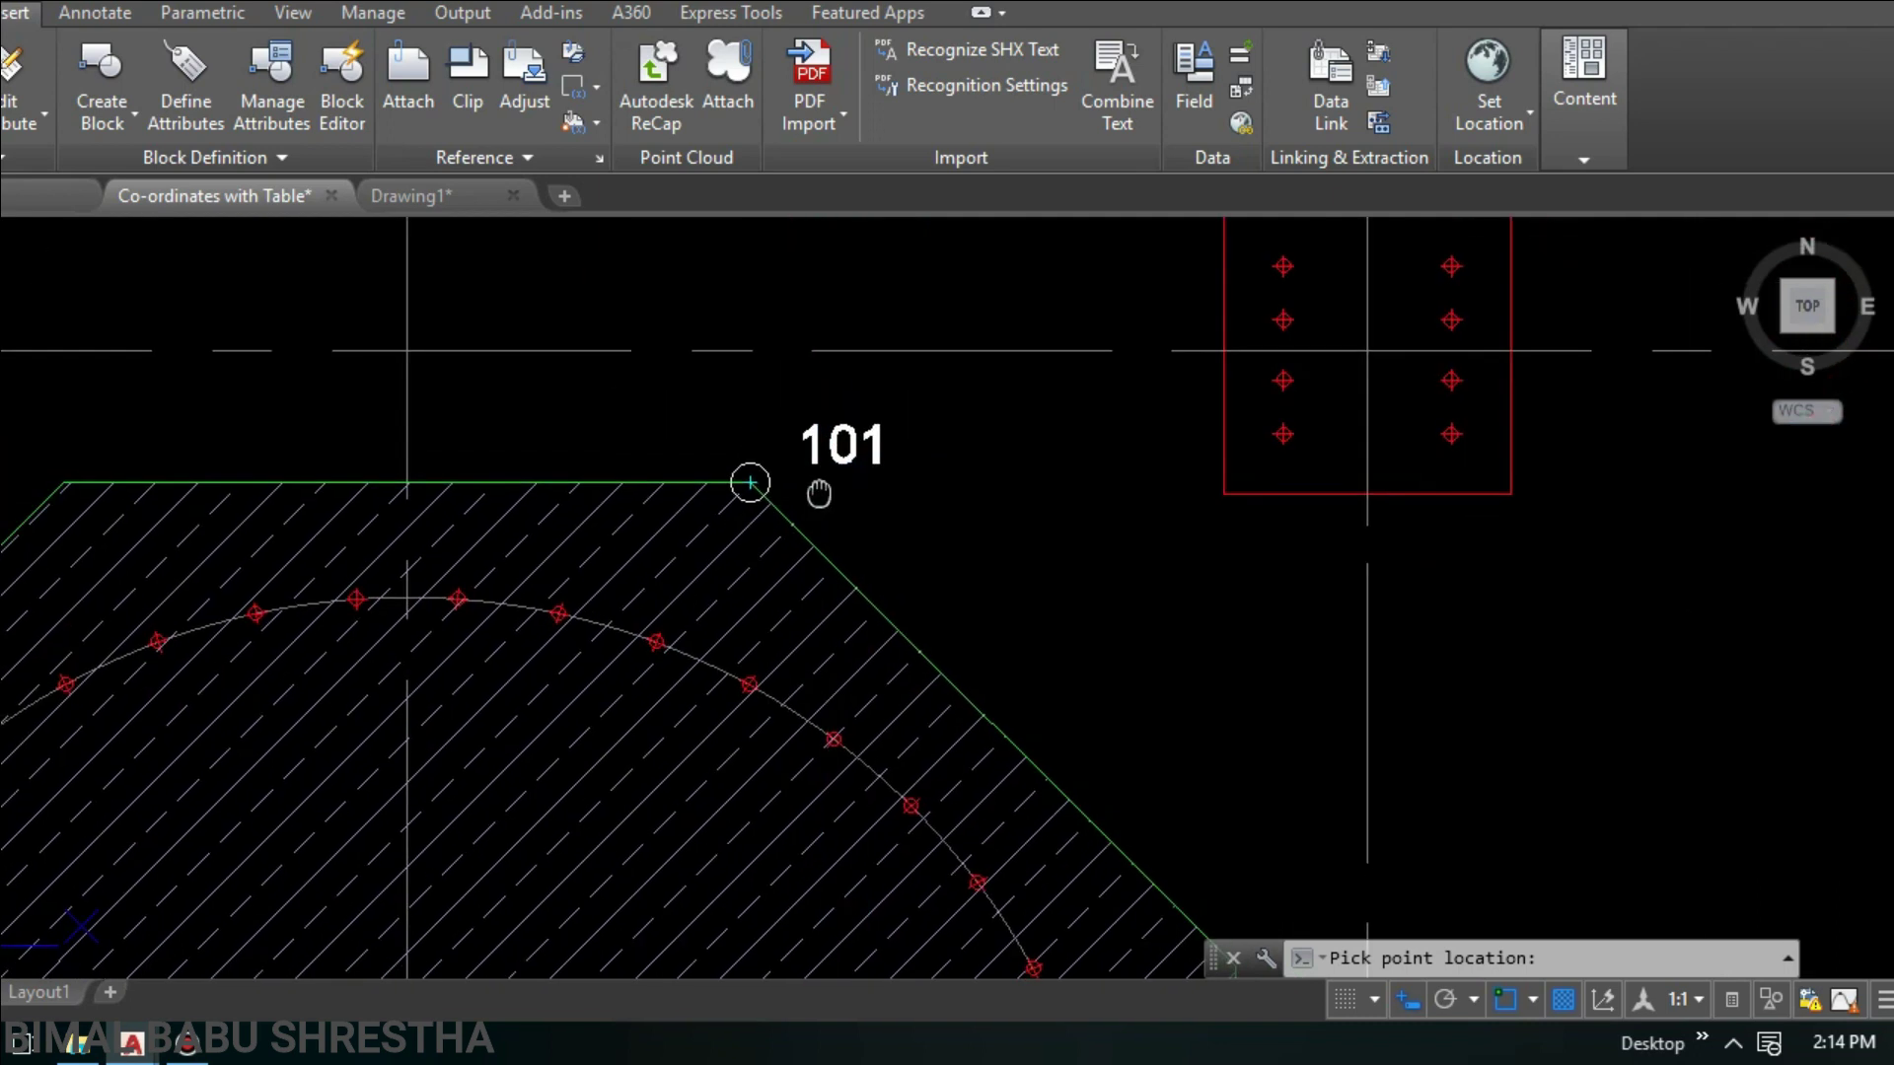
key(Escape)
scroll(819, 474, up, 2)
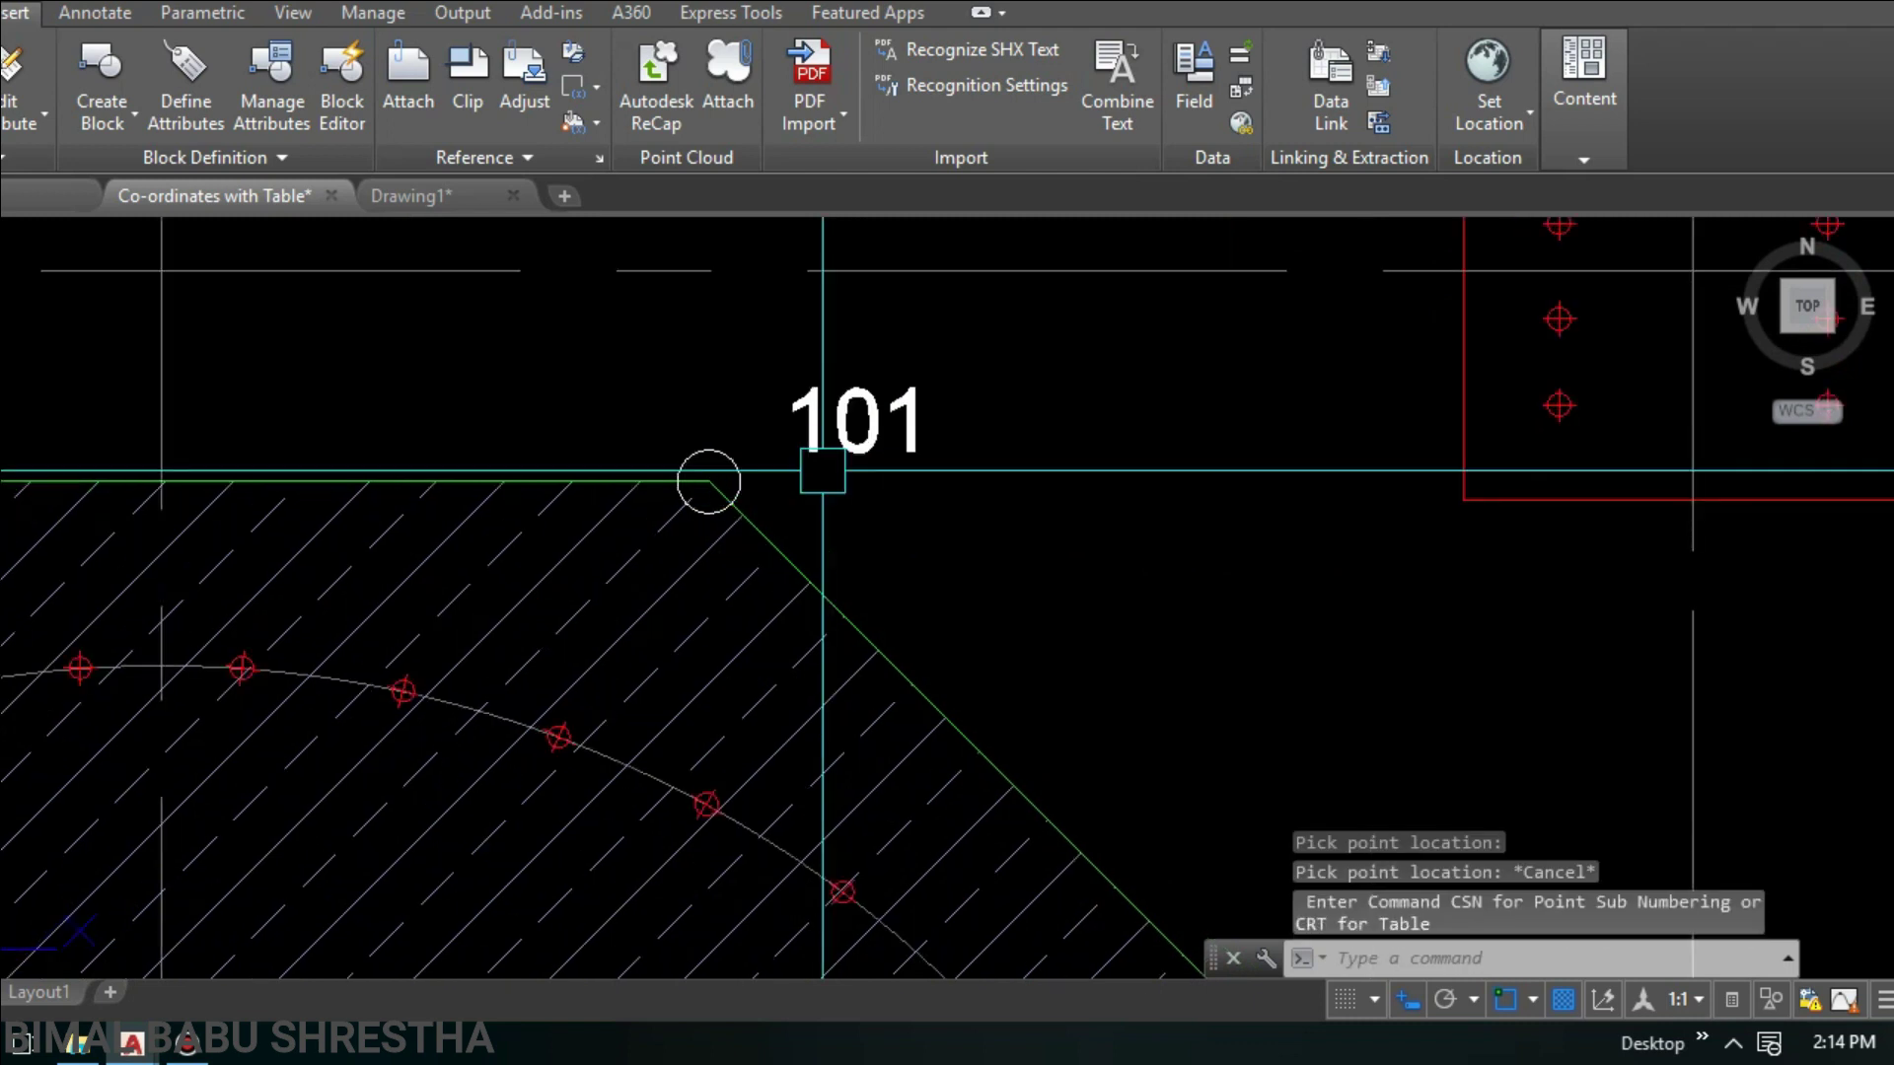
scroll(822, 470, down, 2)
middle_drag(828, 426, 844, 441)
key(Escape)
scroll(828, 444, up, 2)
click(783, 404)
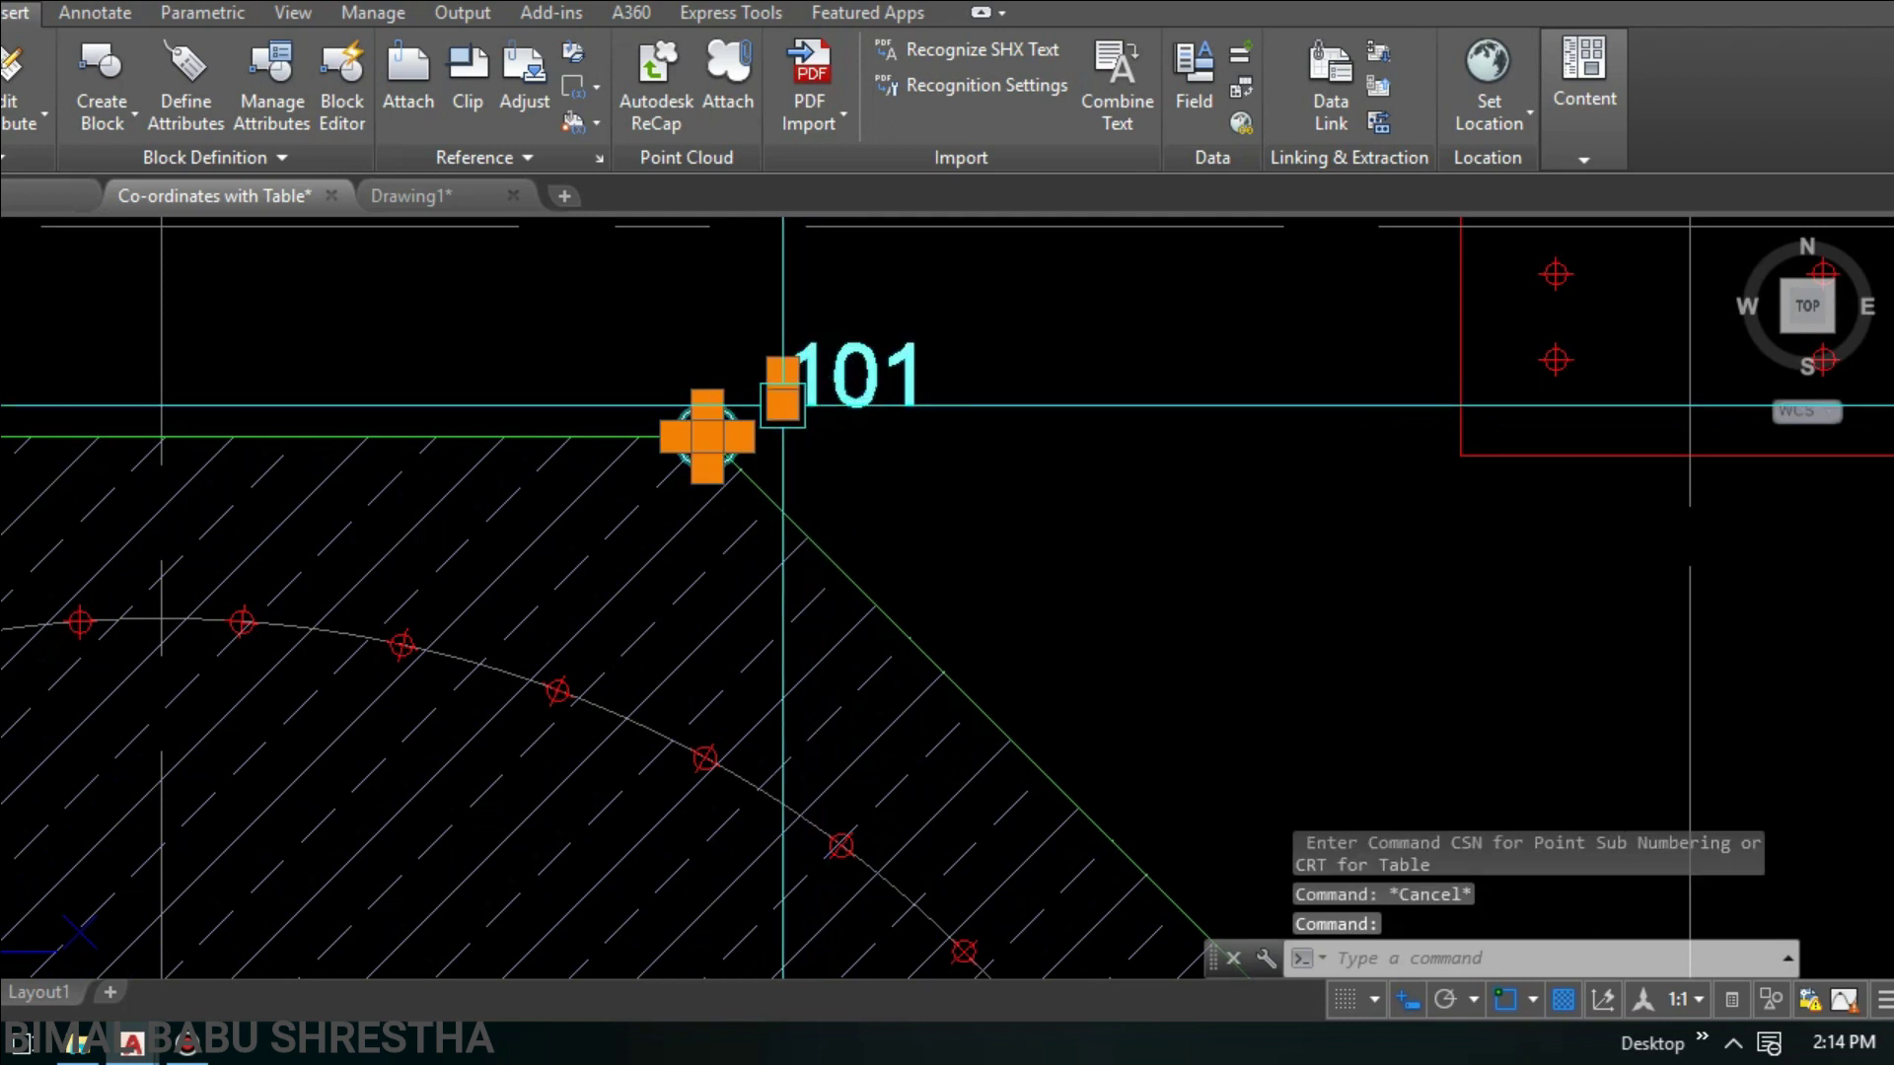
key(Delete)
scroll(803, 464, down, 4)
key(Escape)
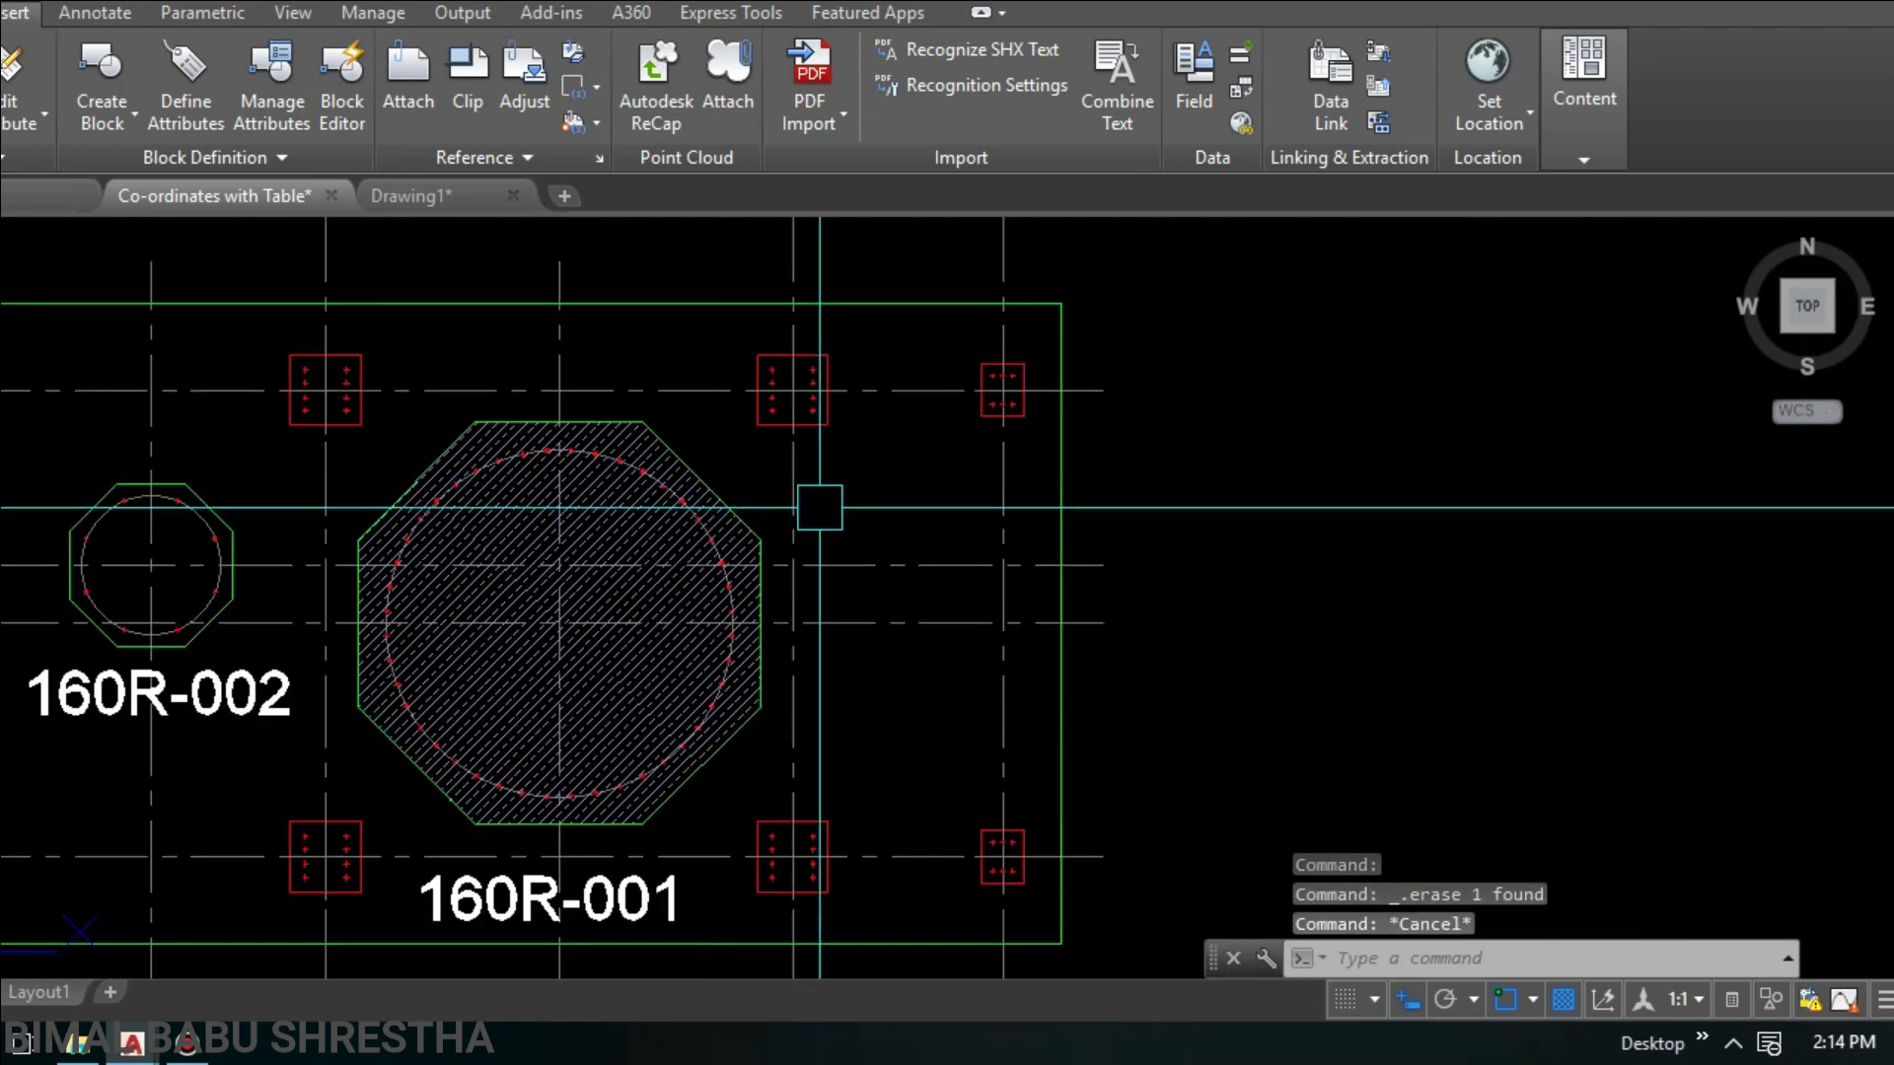
Step: Run CN with scale 2 and prefix 0, then cancel it
middle_drag(937, 516, 845, 452)
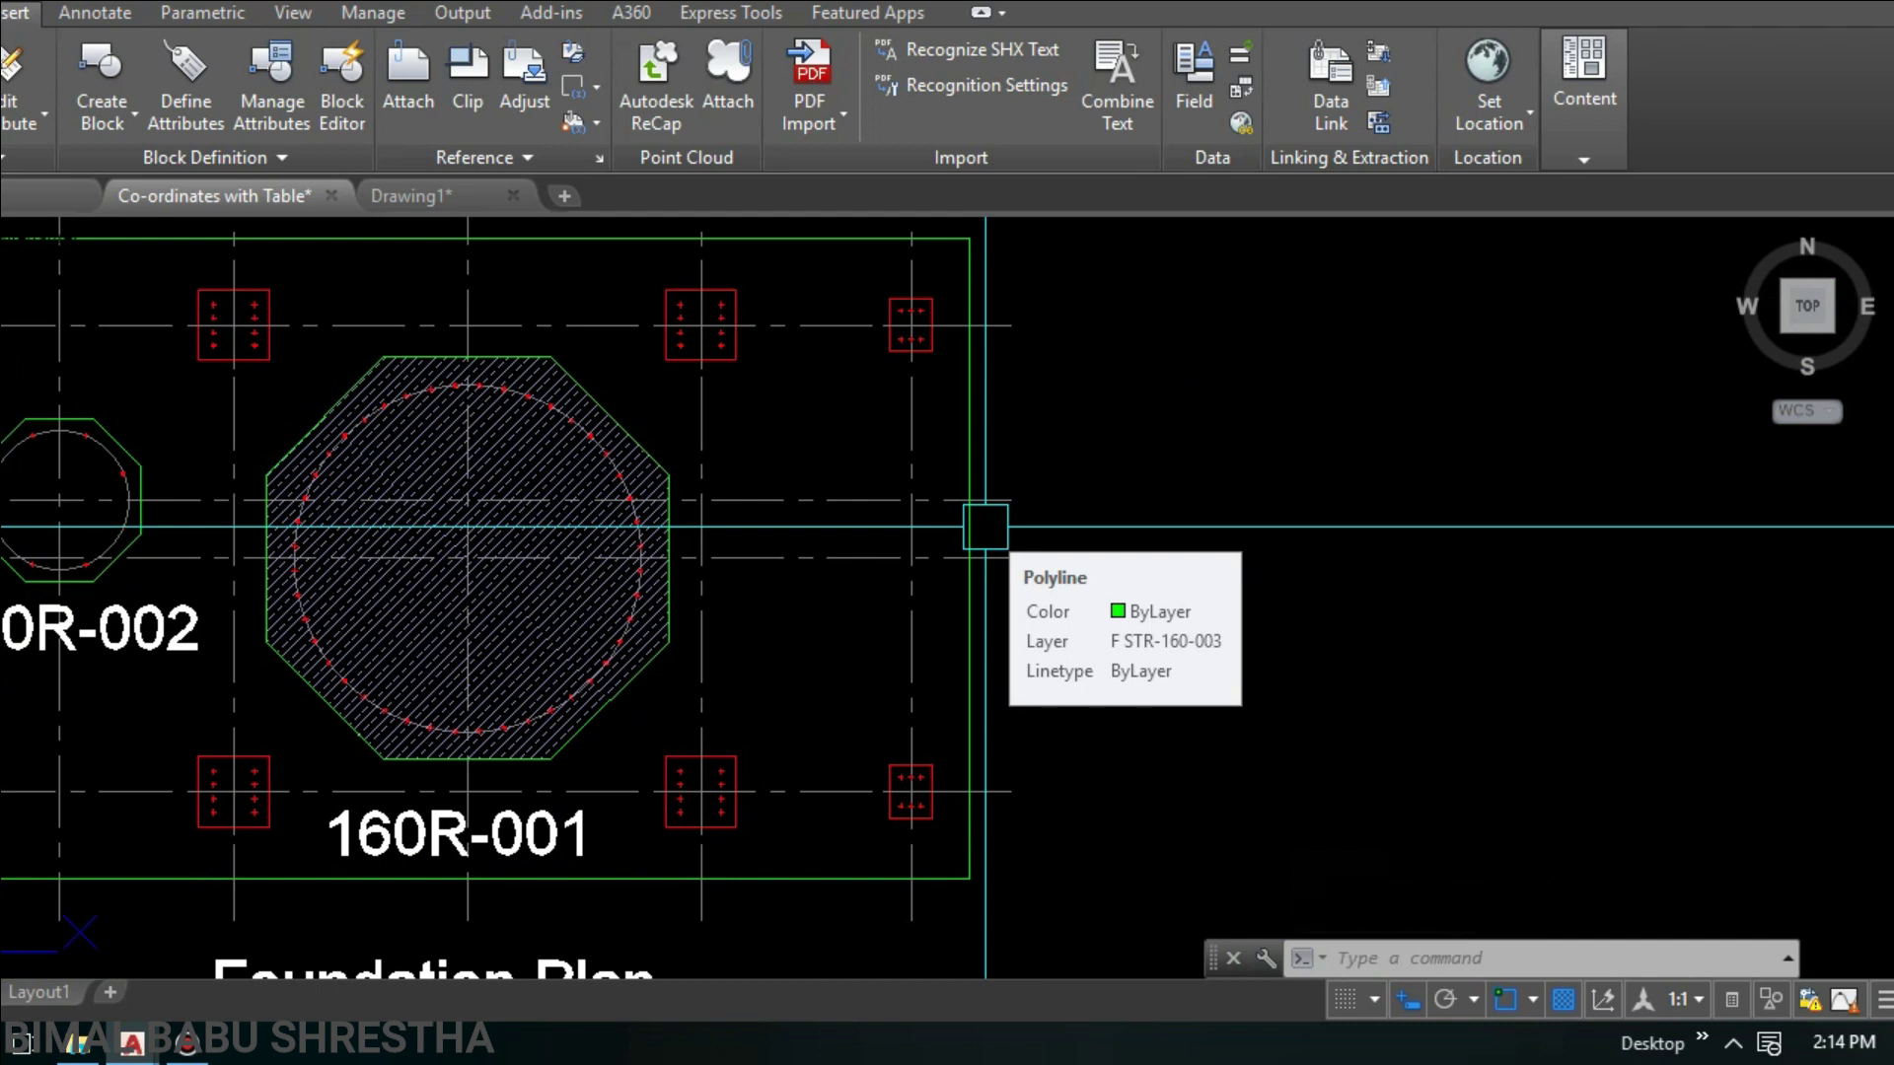
text(CN)
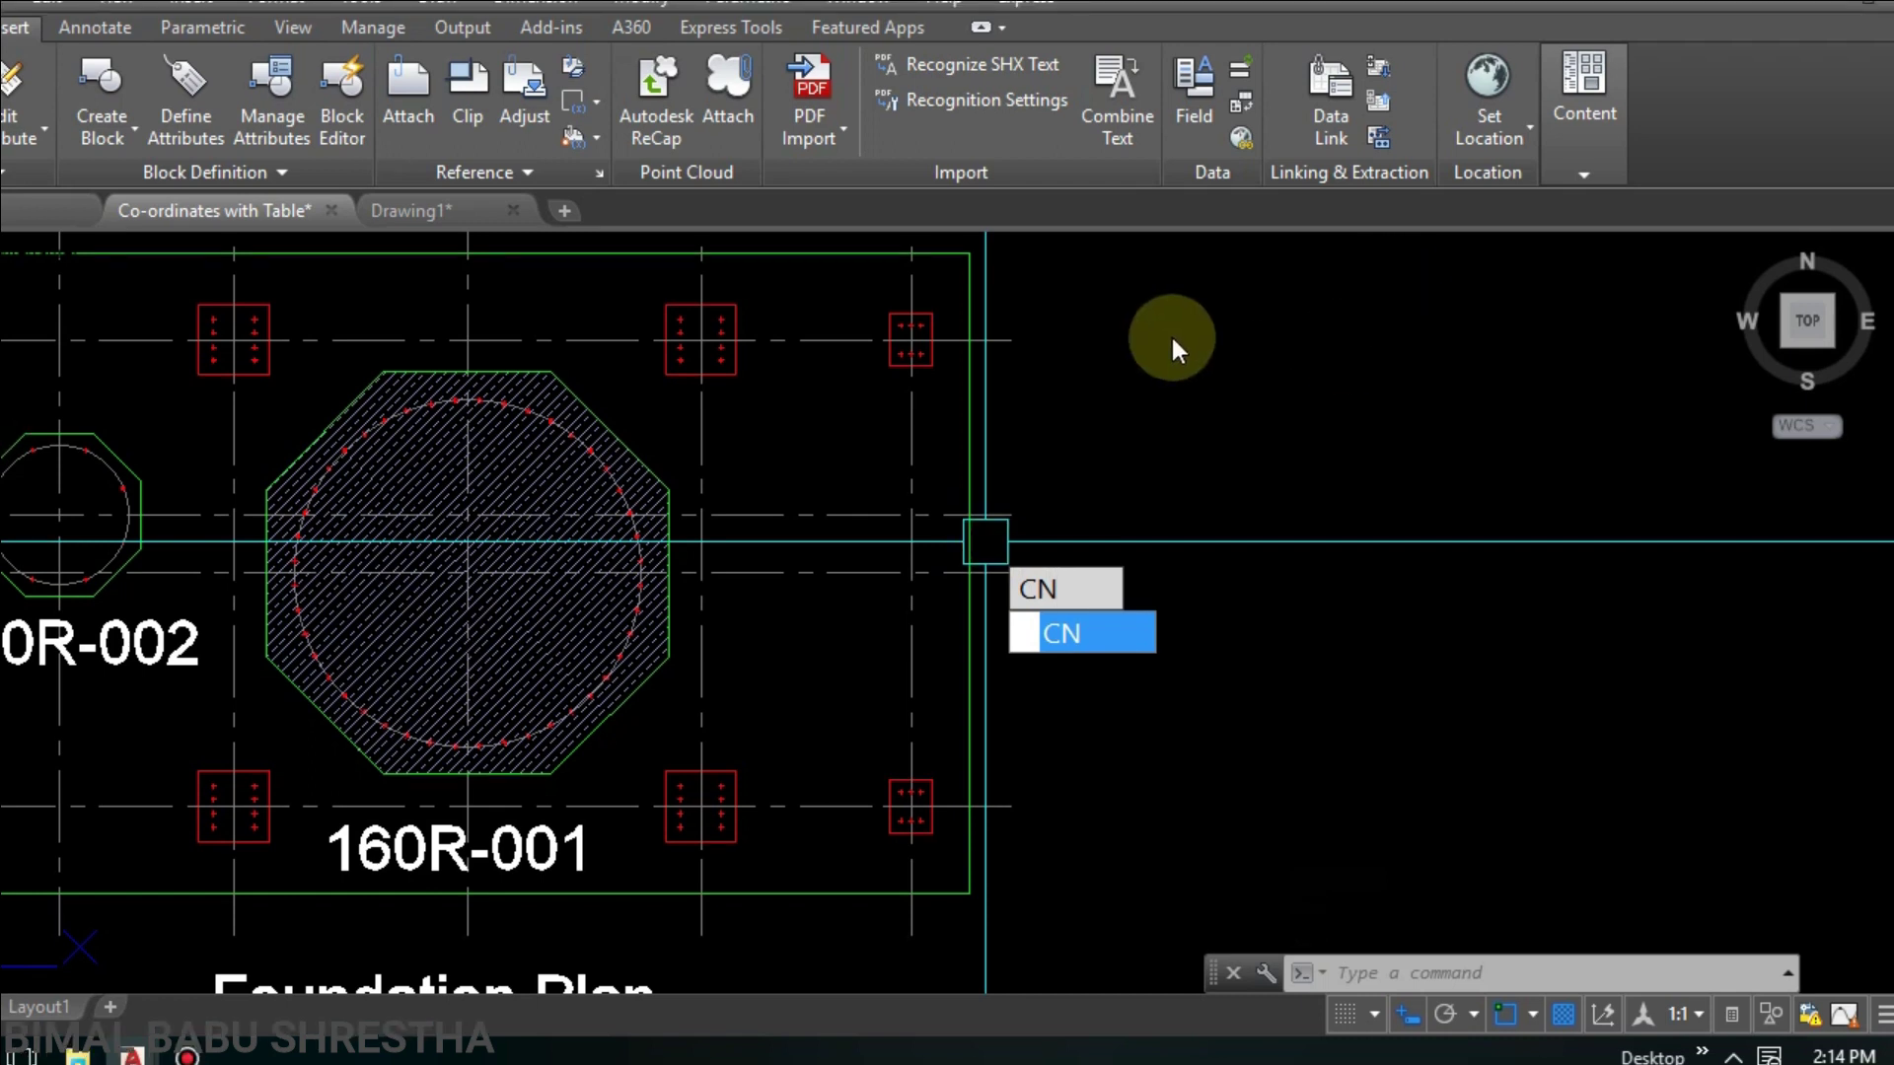
key(Return)
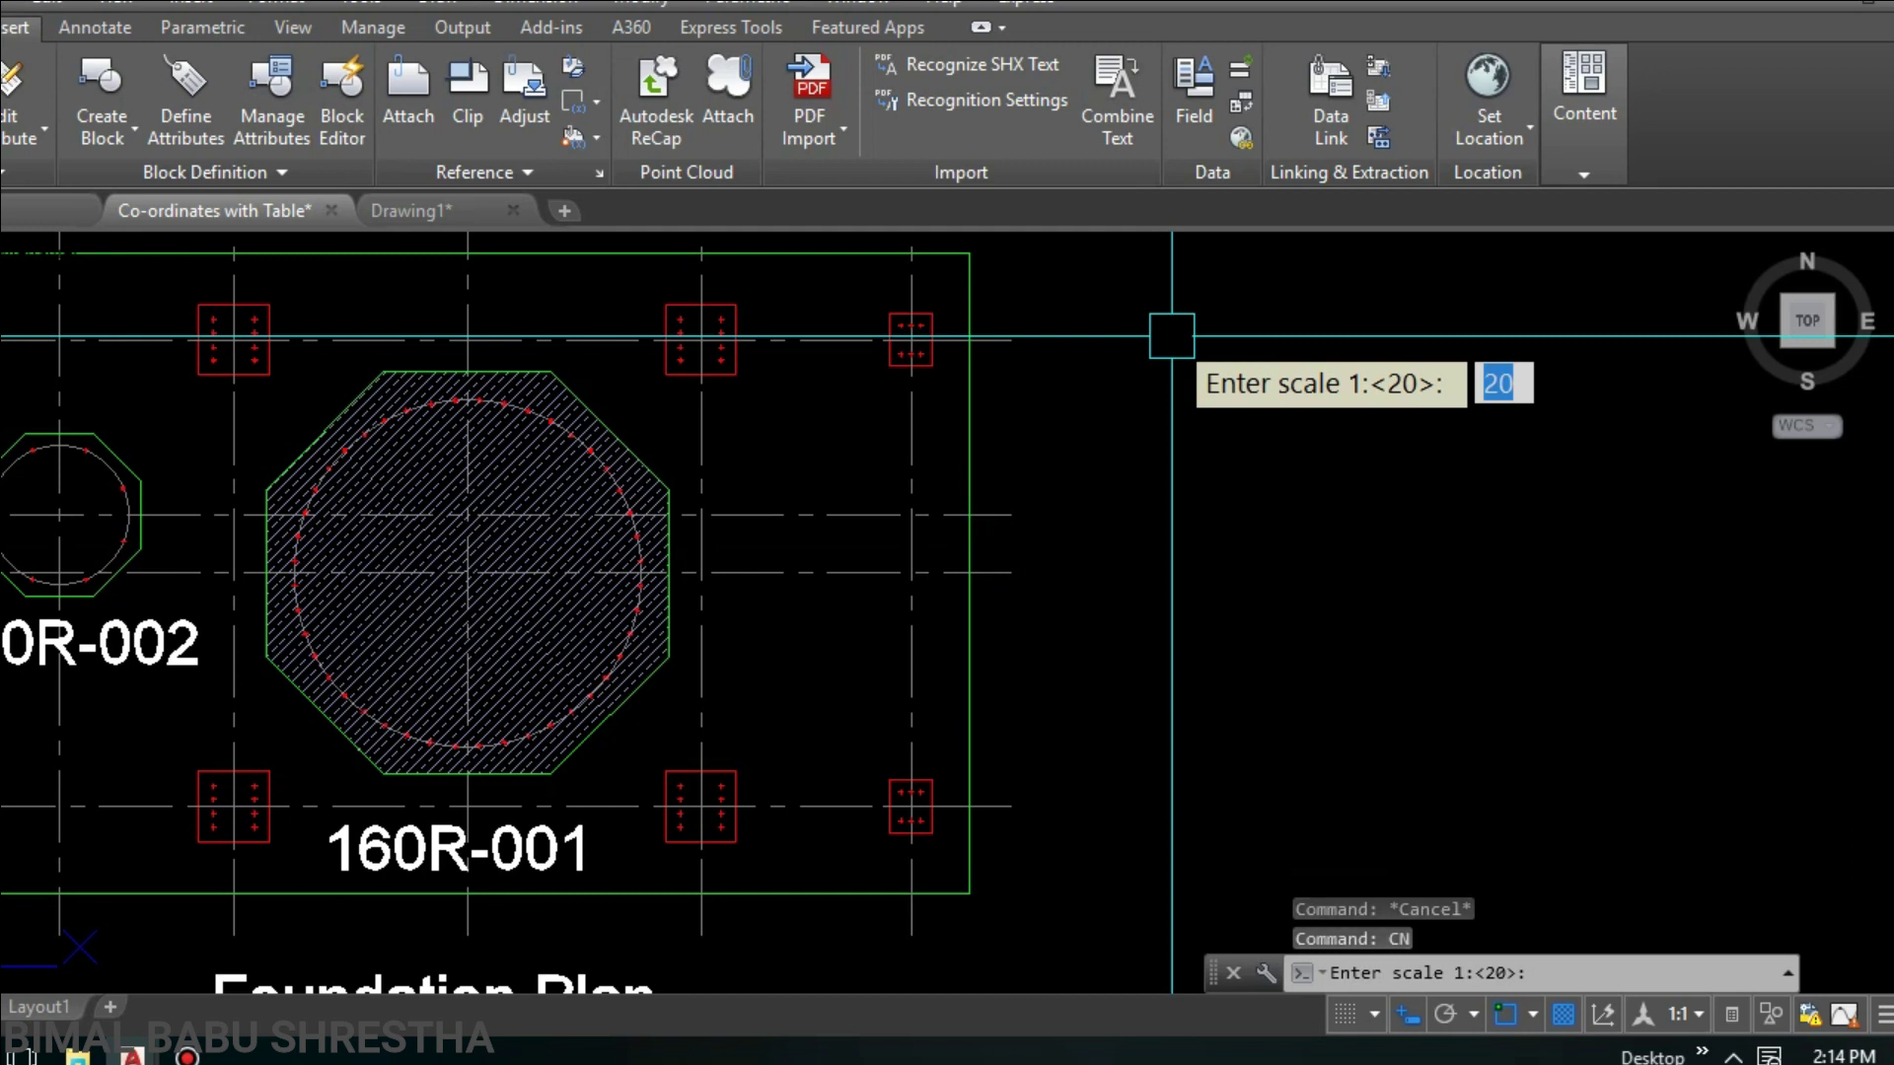
text(2)
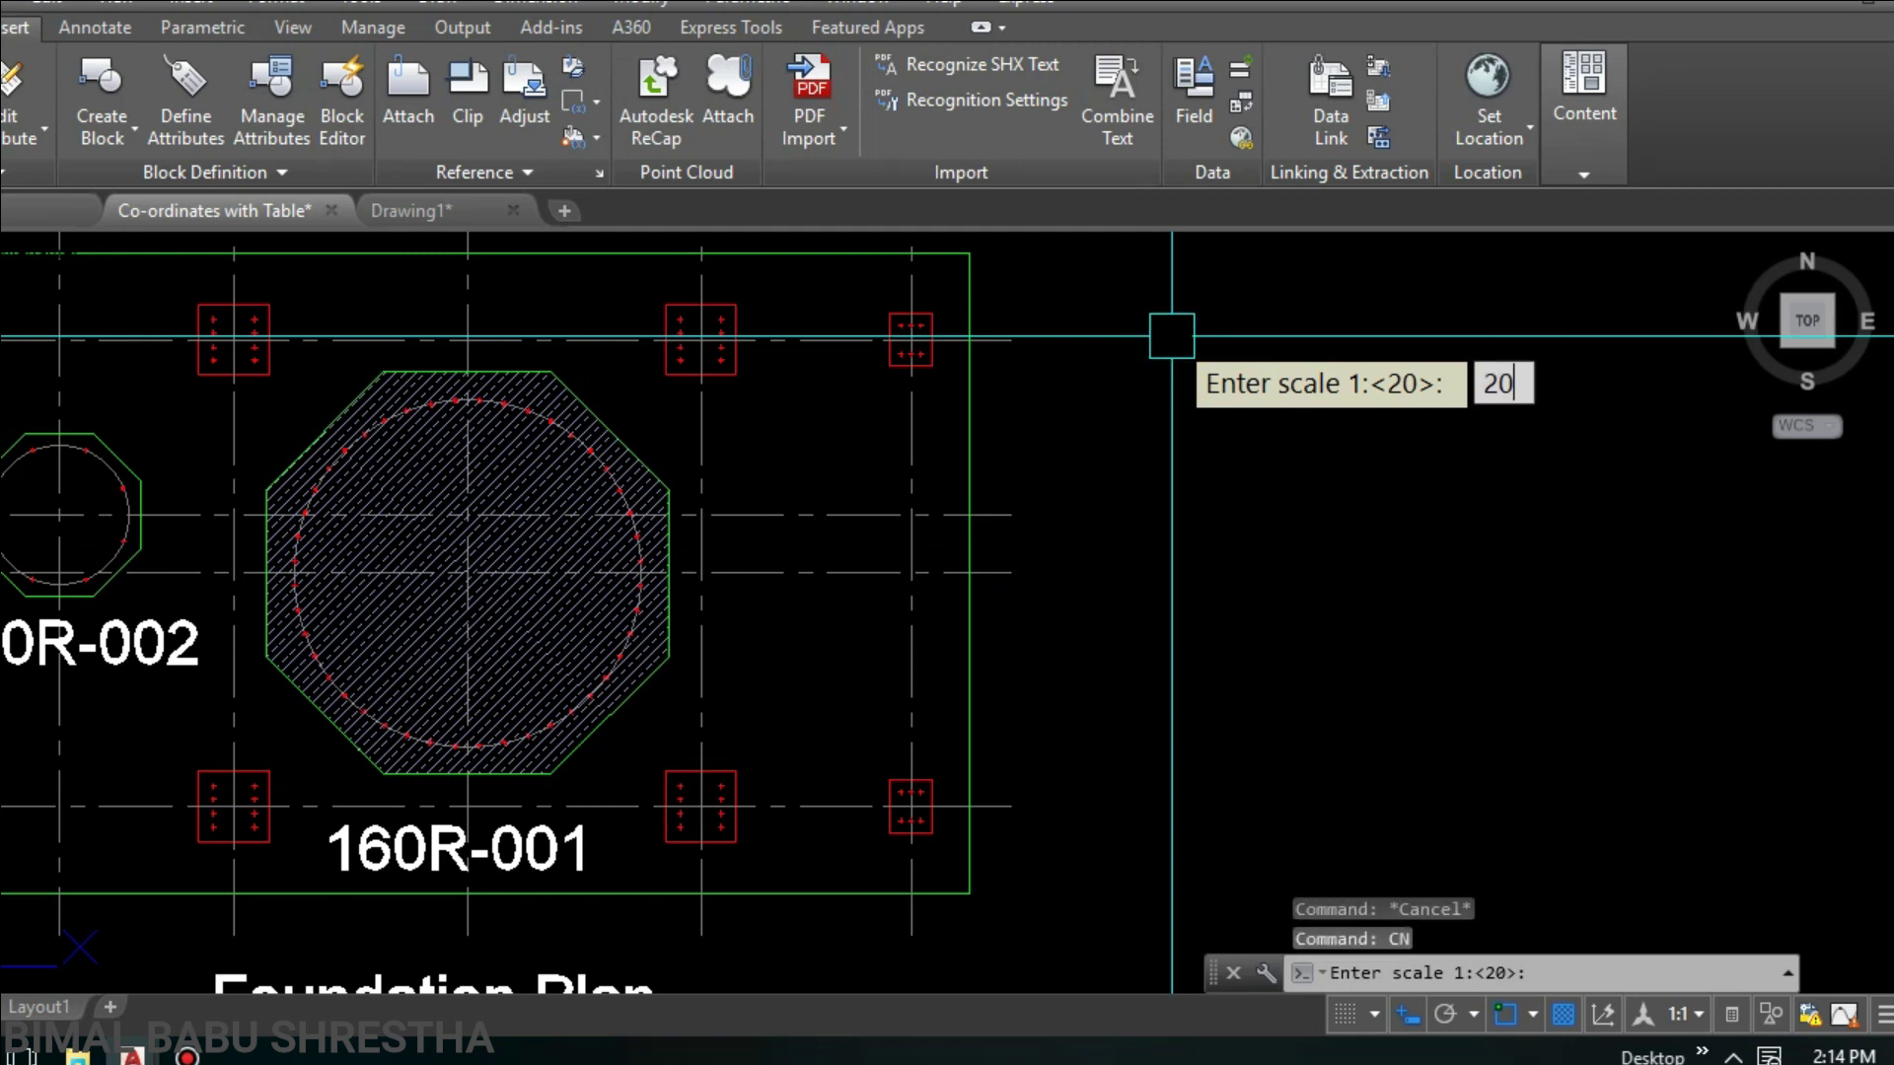
key(Return)
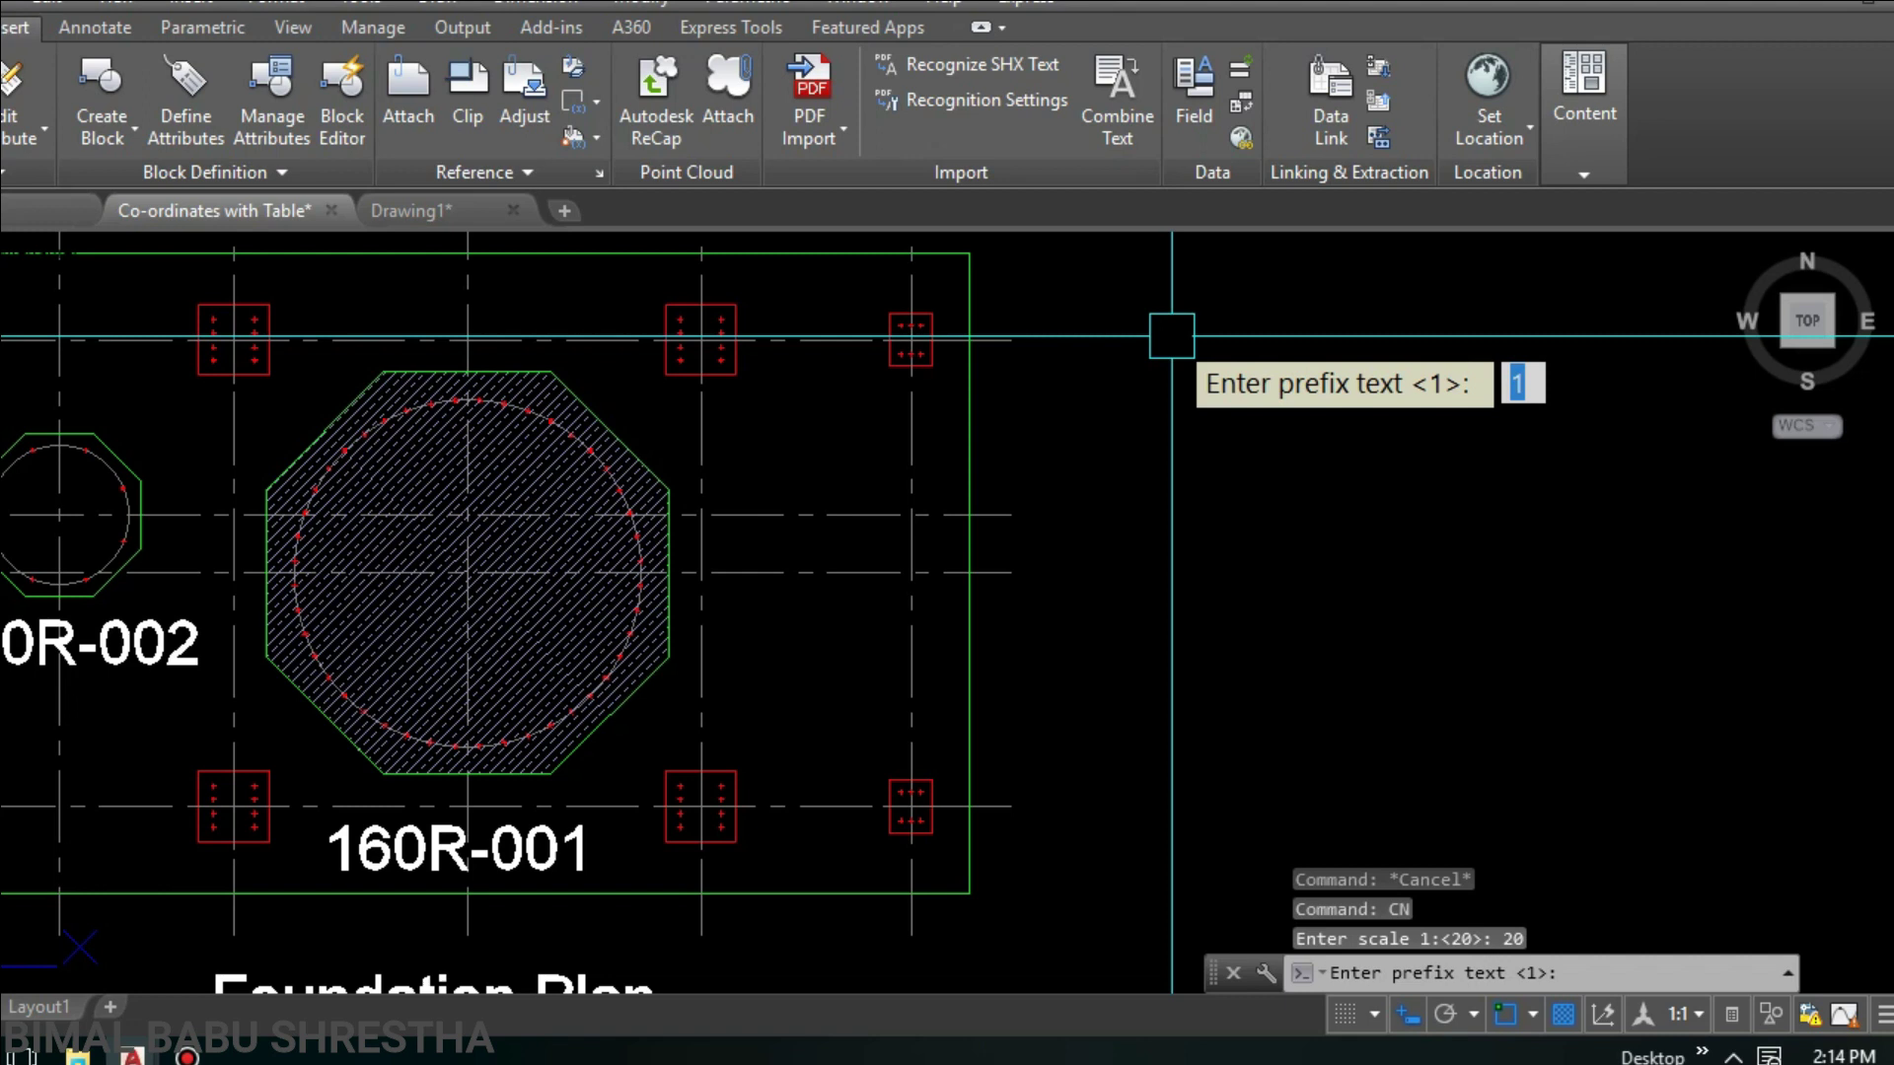
text(0)
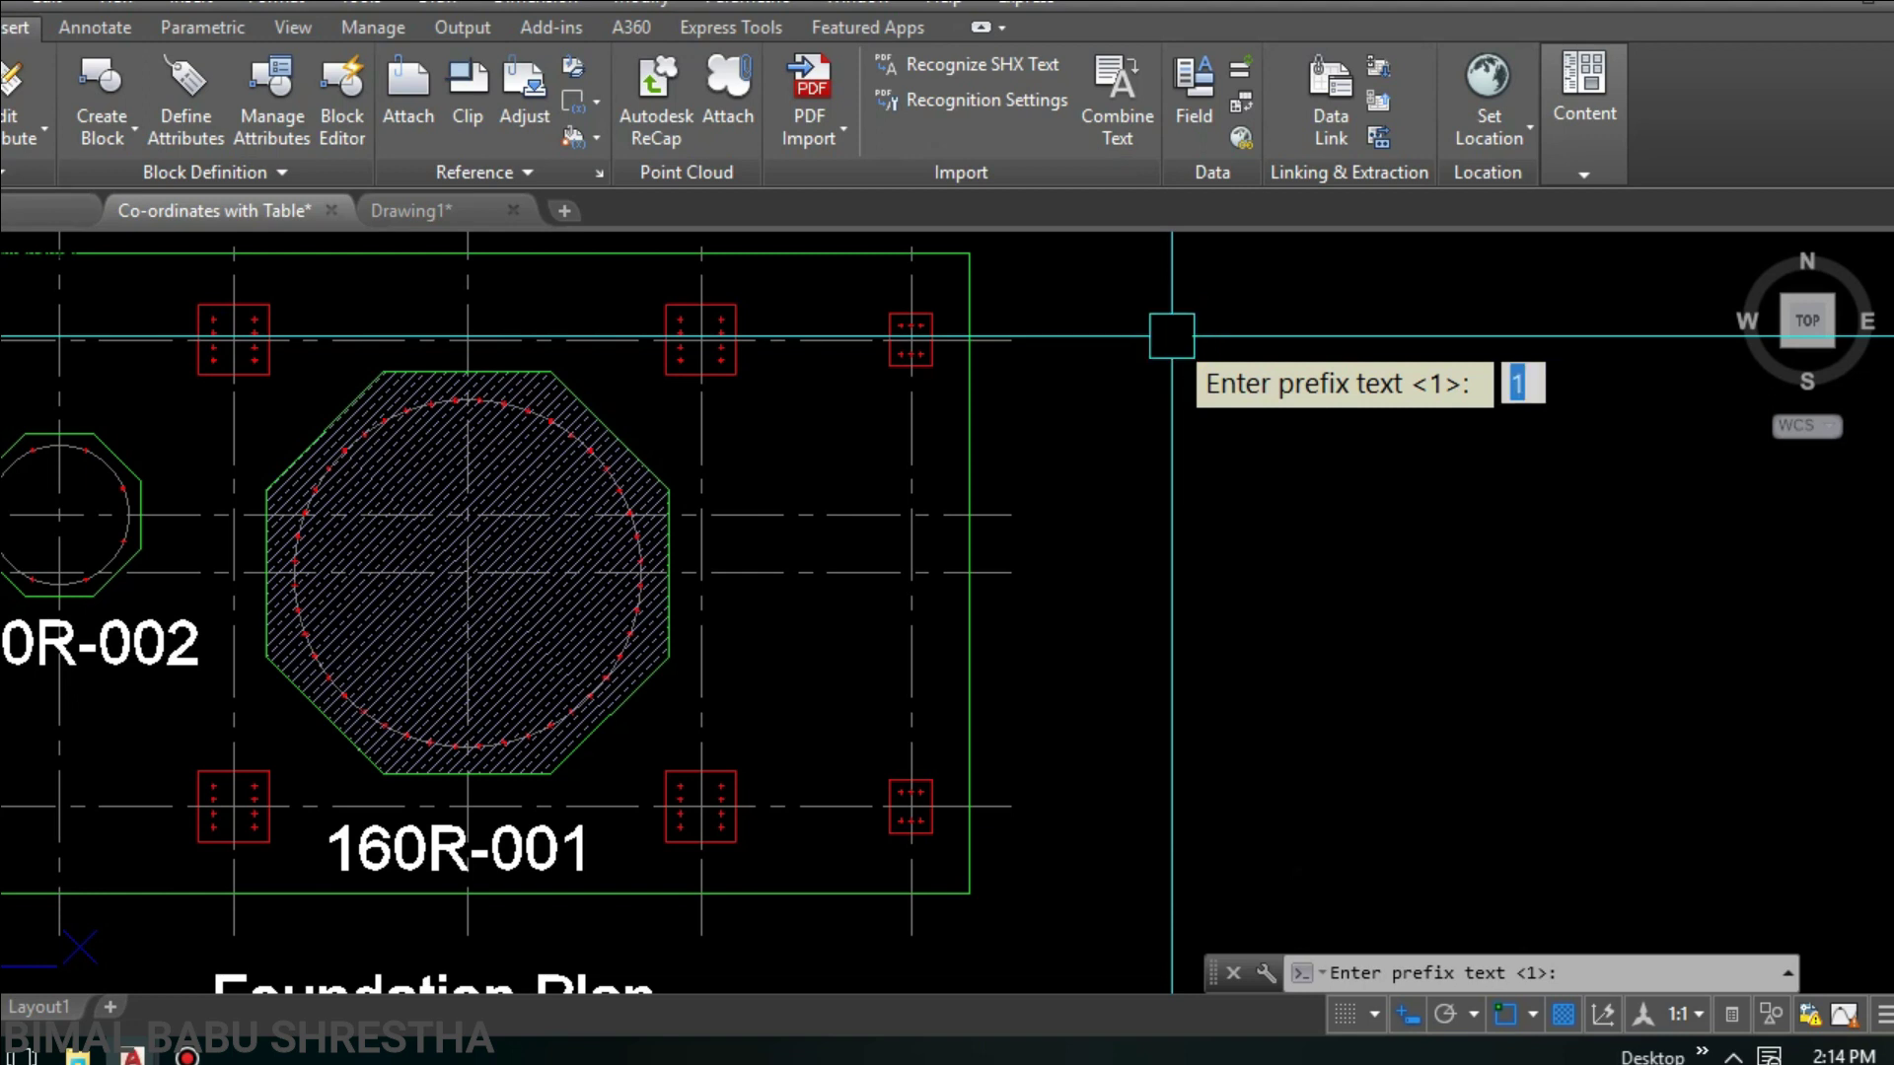
key(Return)
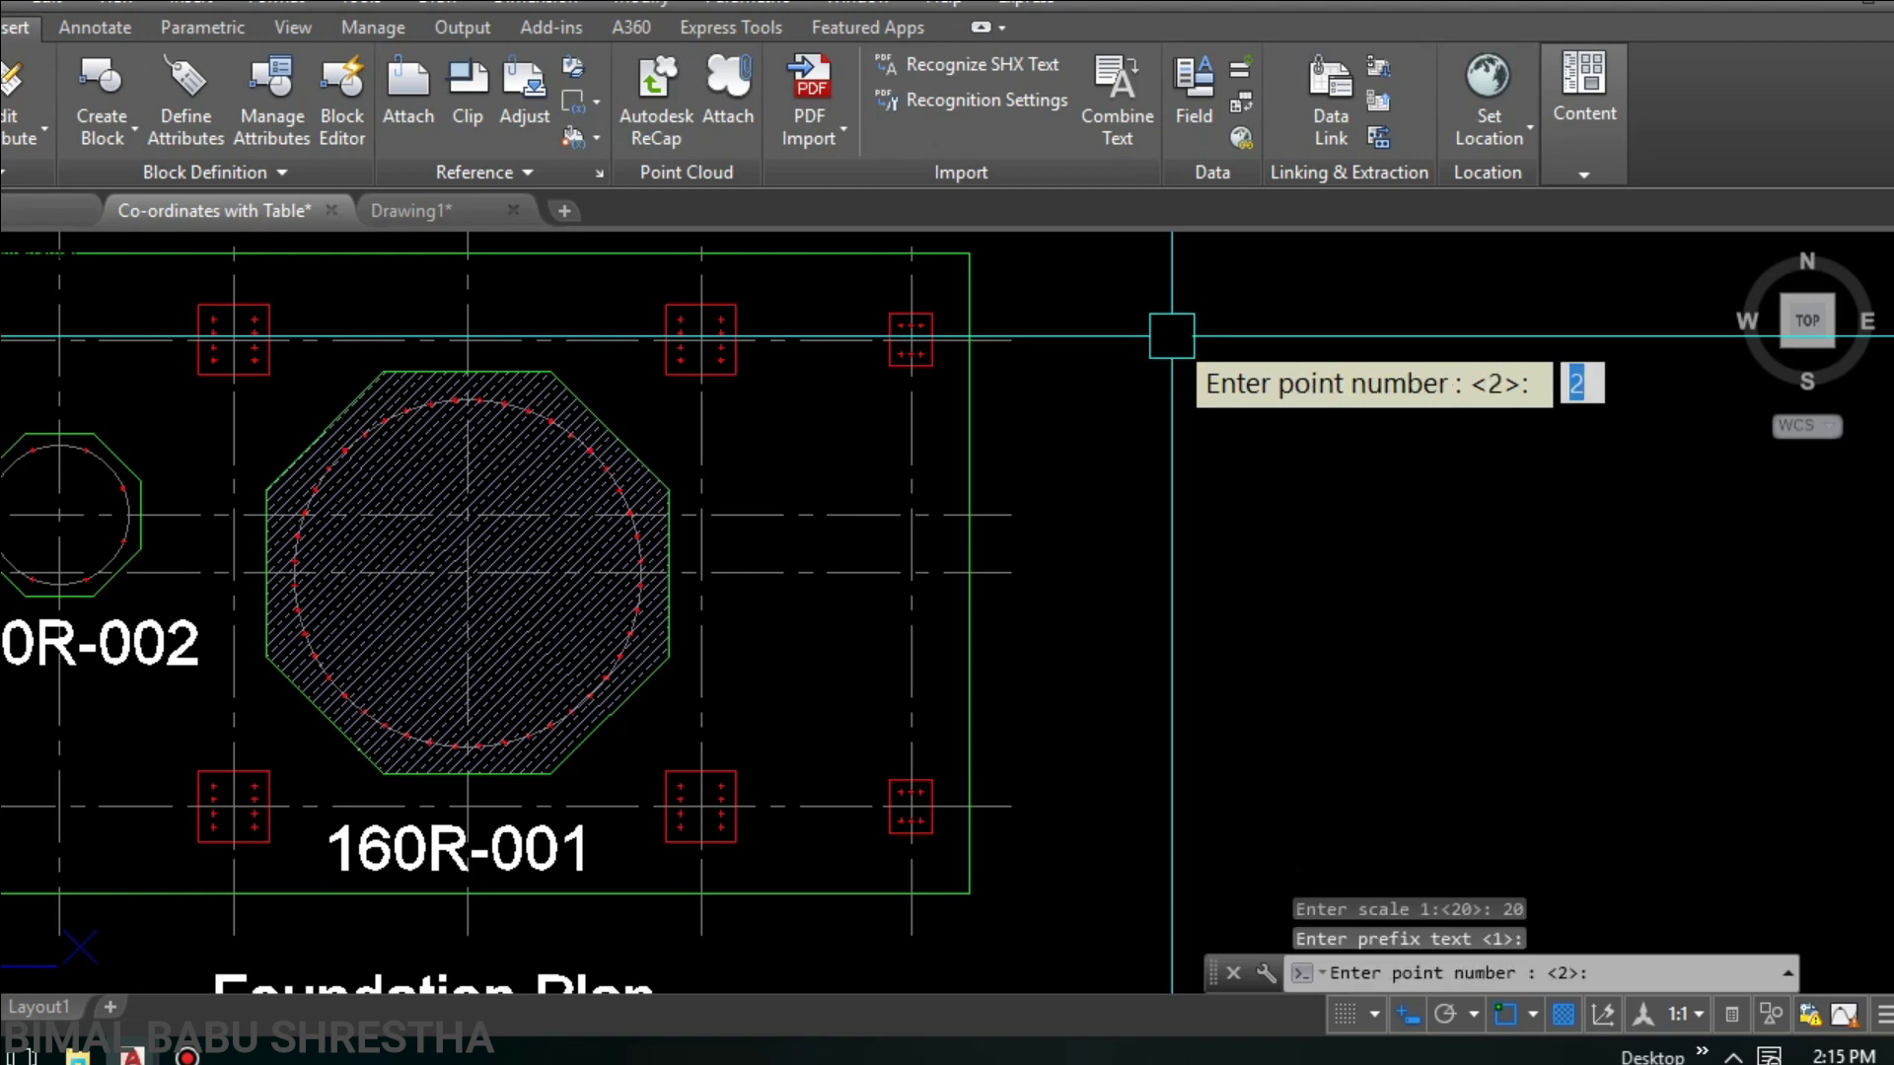
key(Escape)
Step: Rerun CN with the default 1:20 scale, prefix 0 and starting number 1
text(CN)
key(Return)
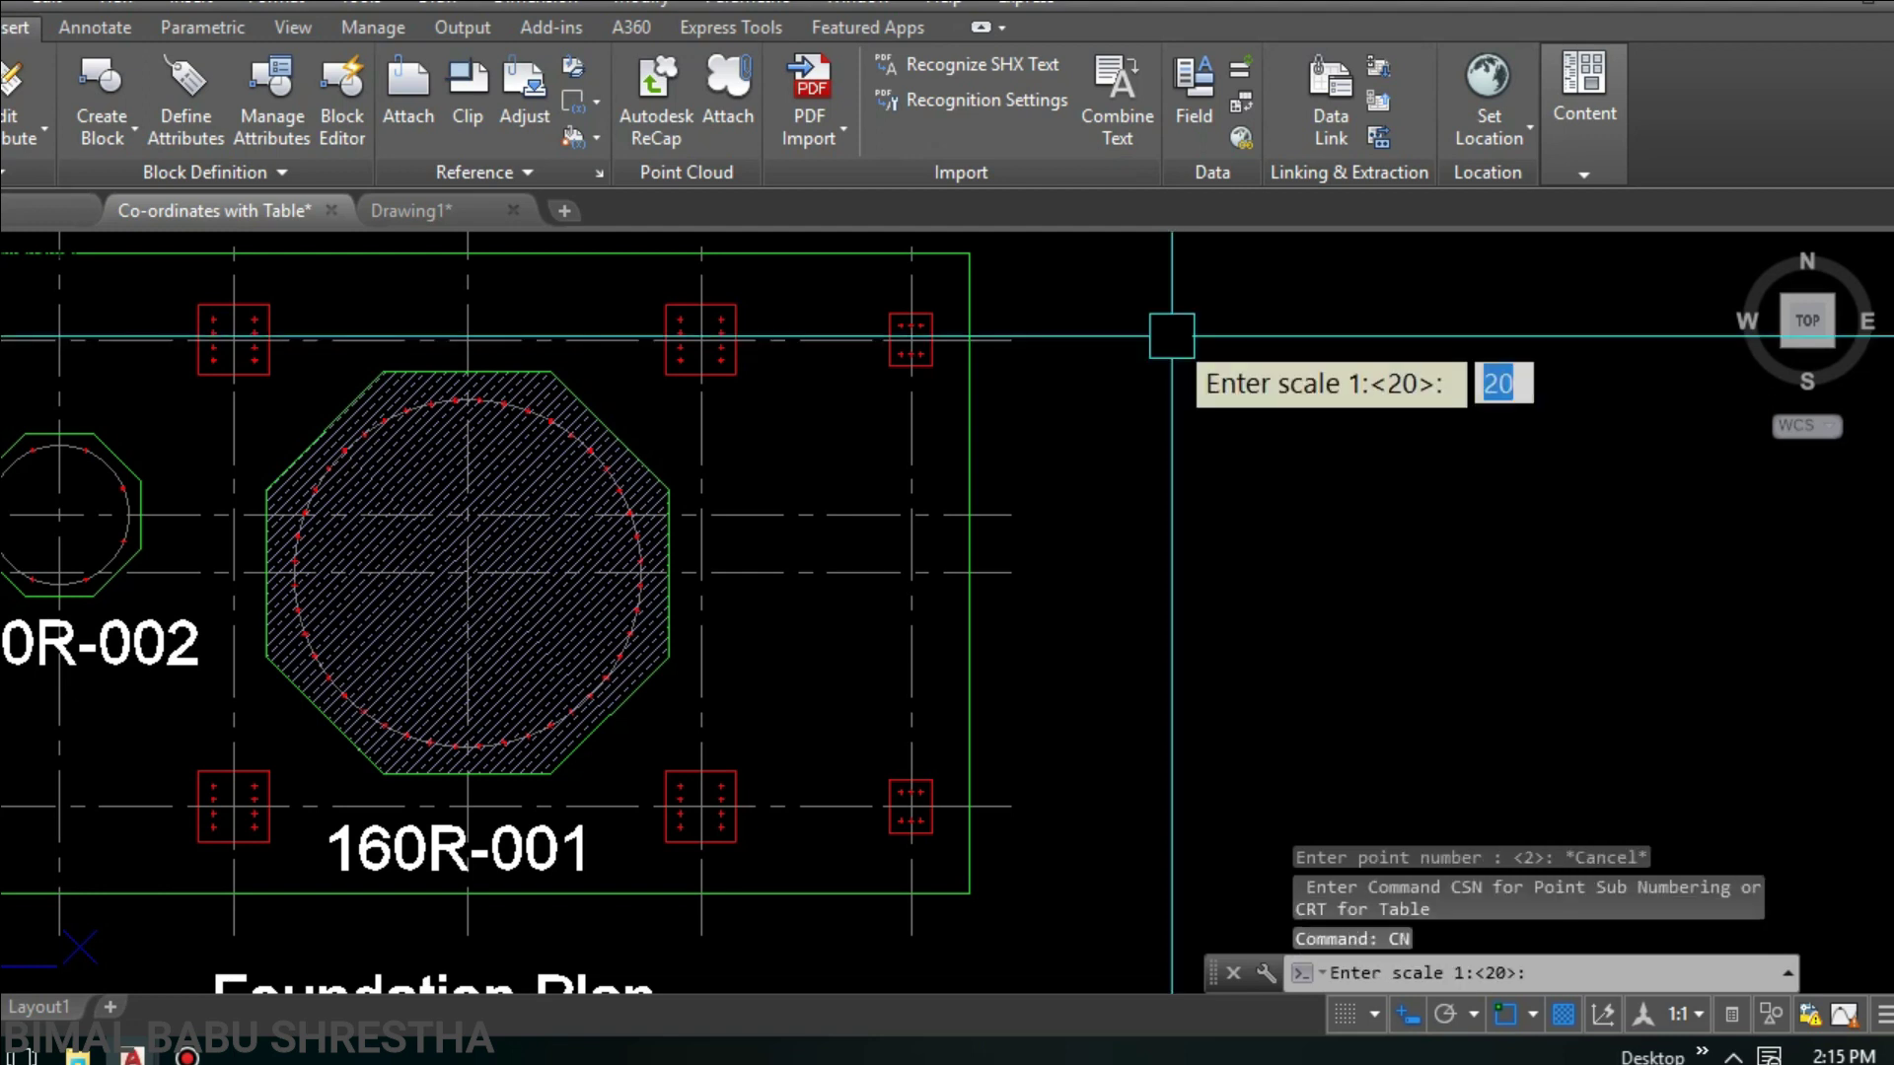
key(Return)
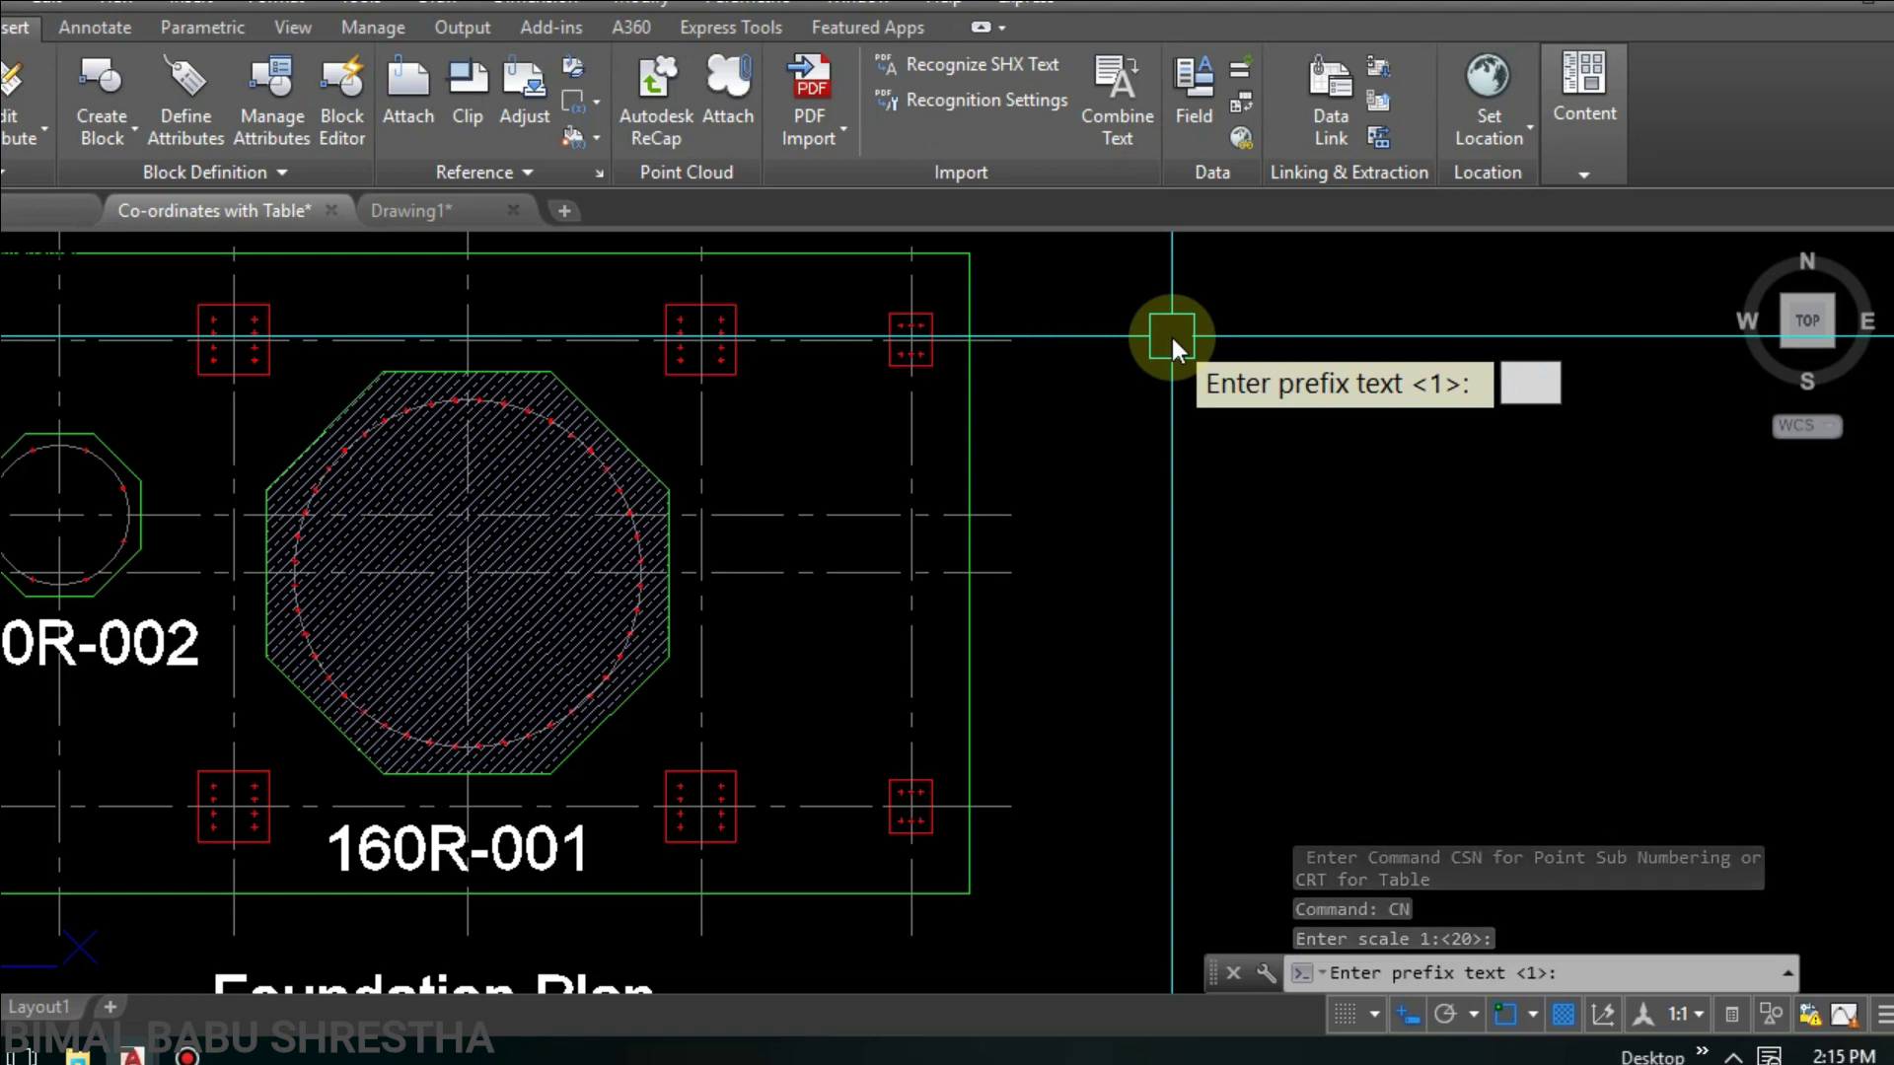
text(0)
key(Return)
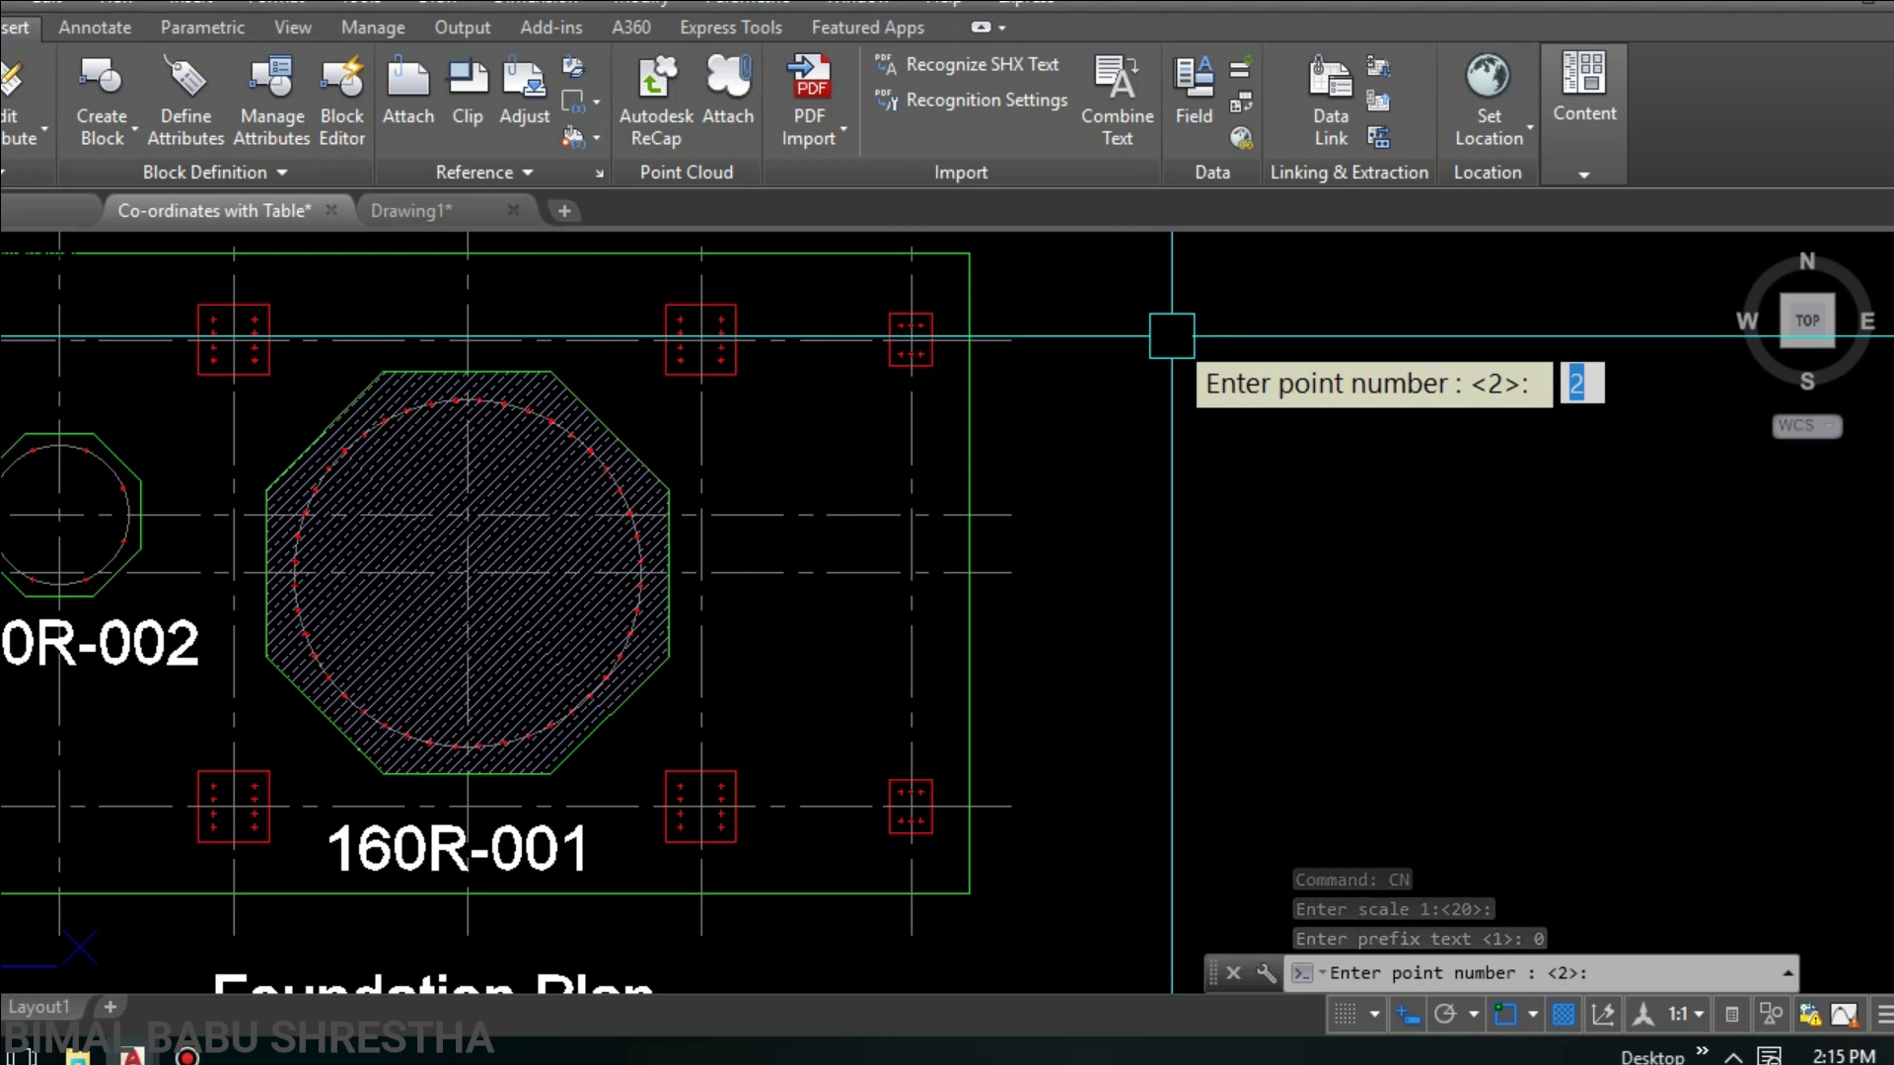
text(1)
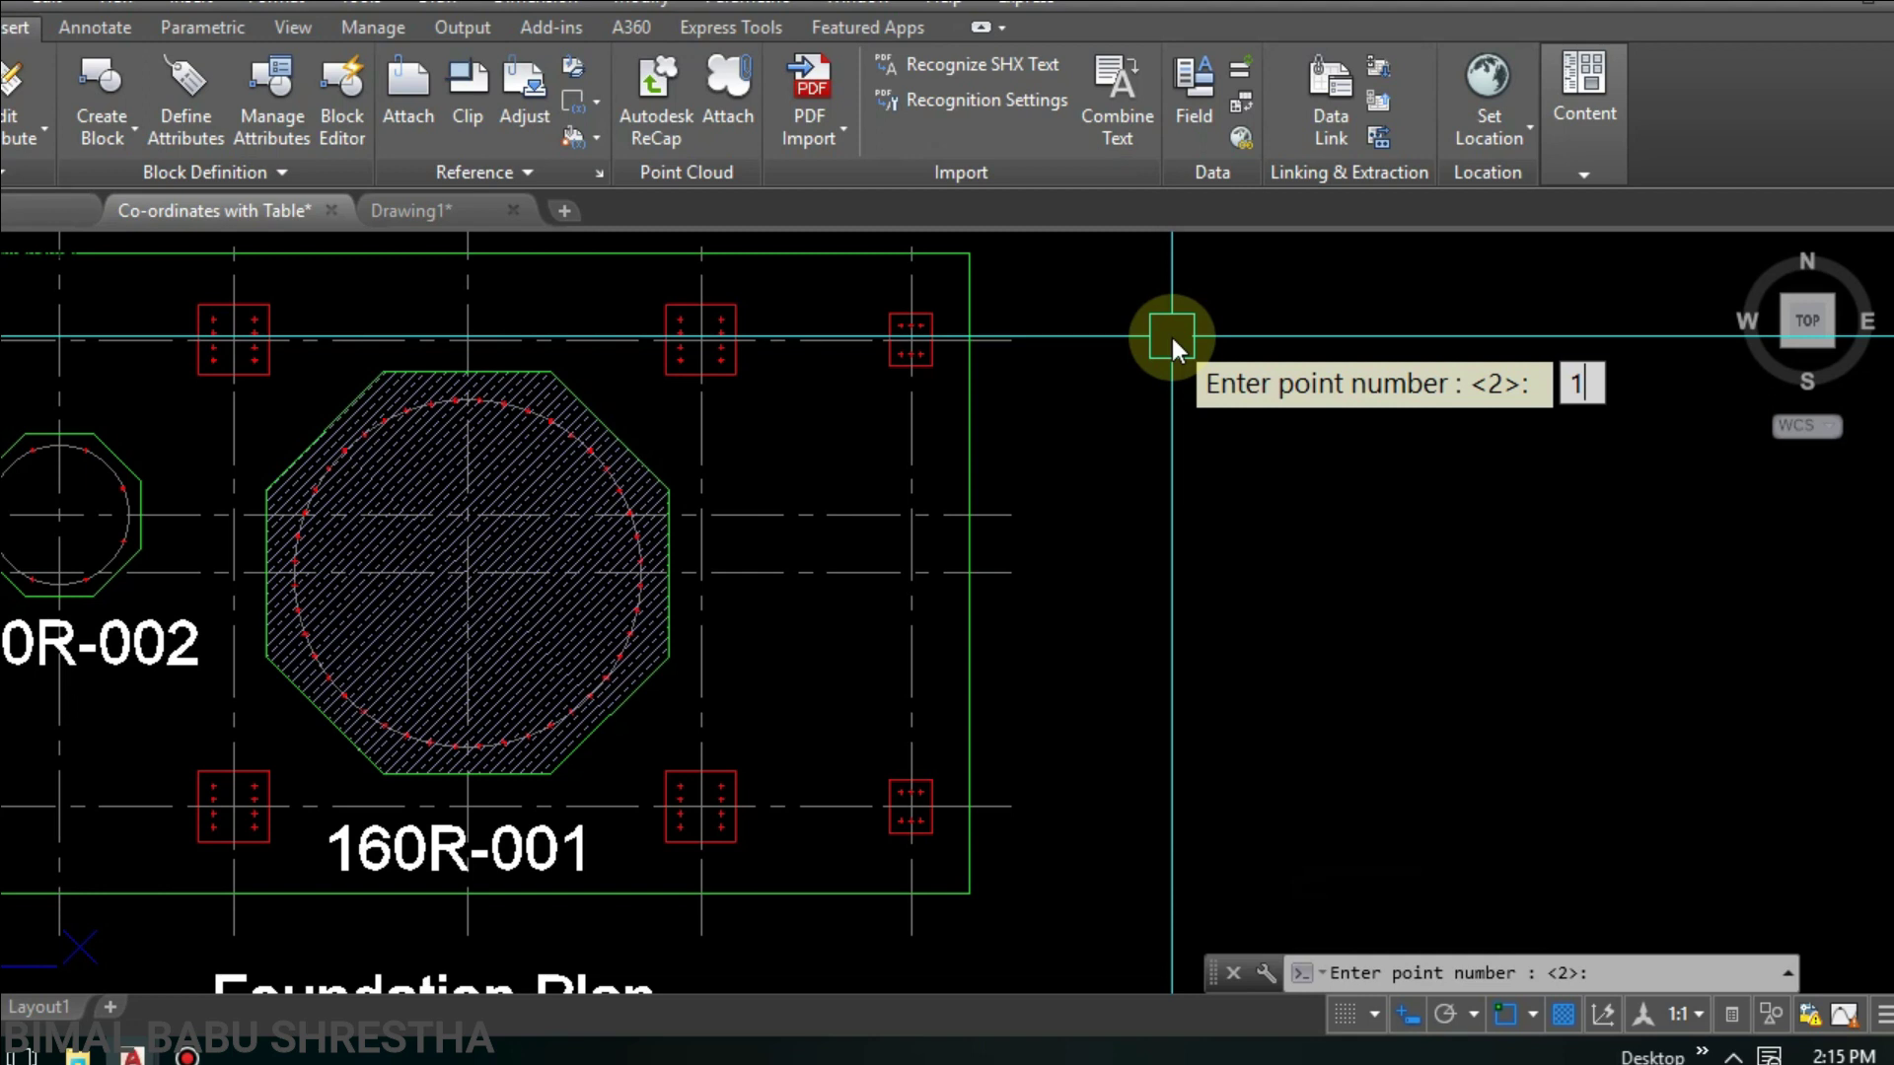
key(Return)
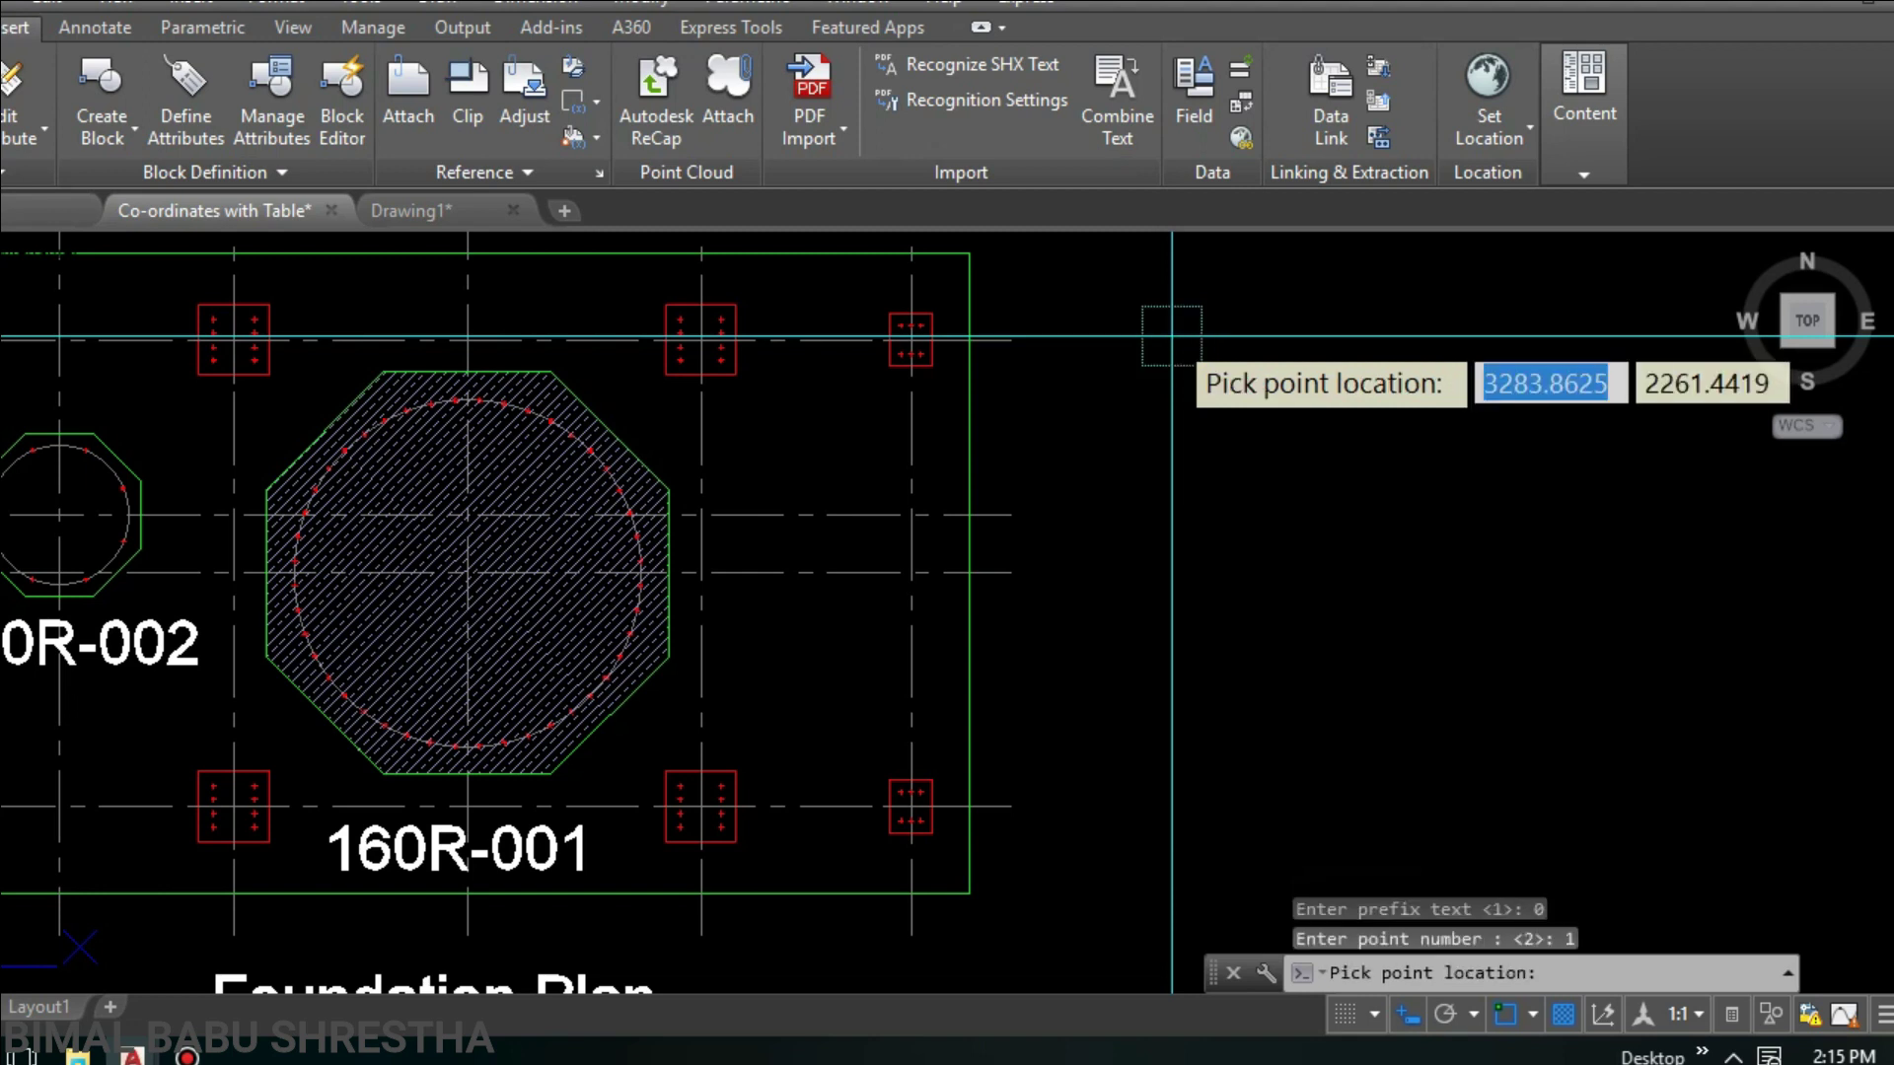
Step: Label the octagon's first four corners 001–004, clockwise from the top-right corner
scroll(457, 372, up, 5)
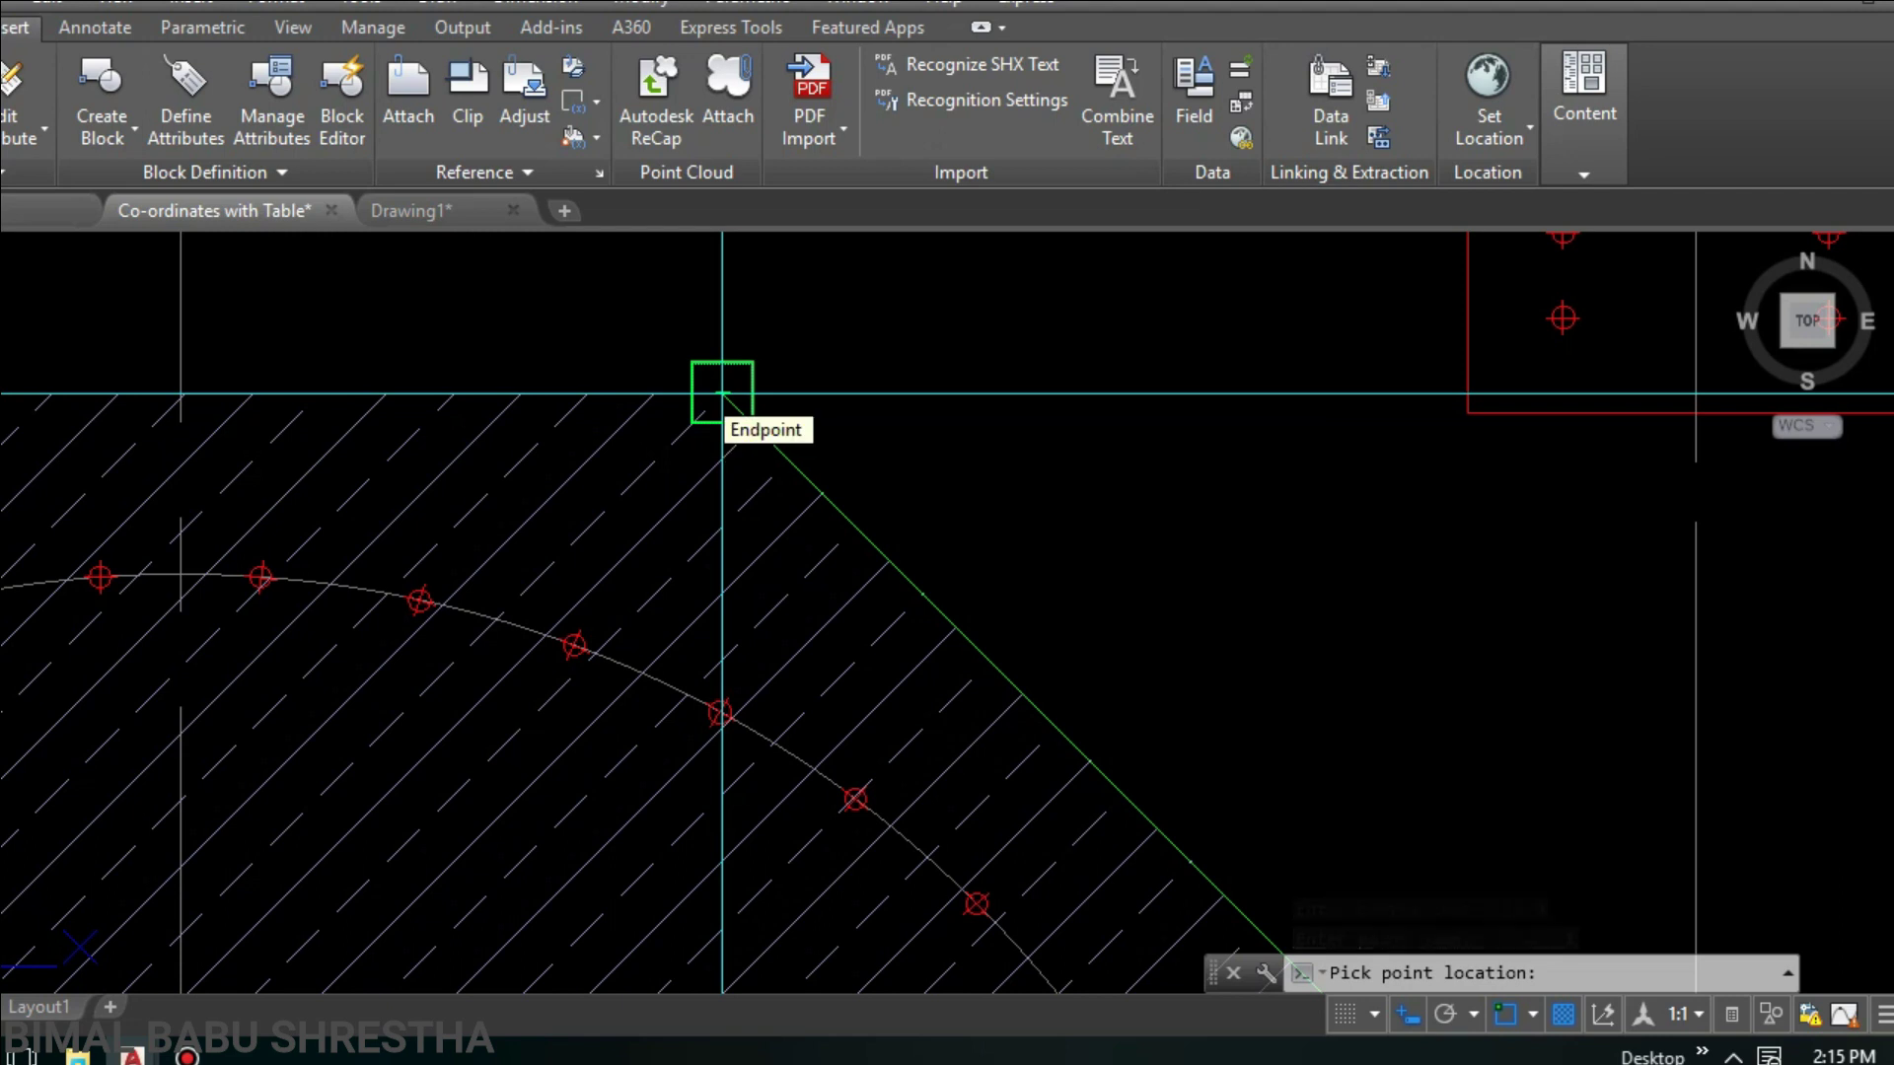
click(722, 394)
scroll(875, 410, down, 2)
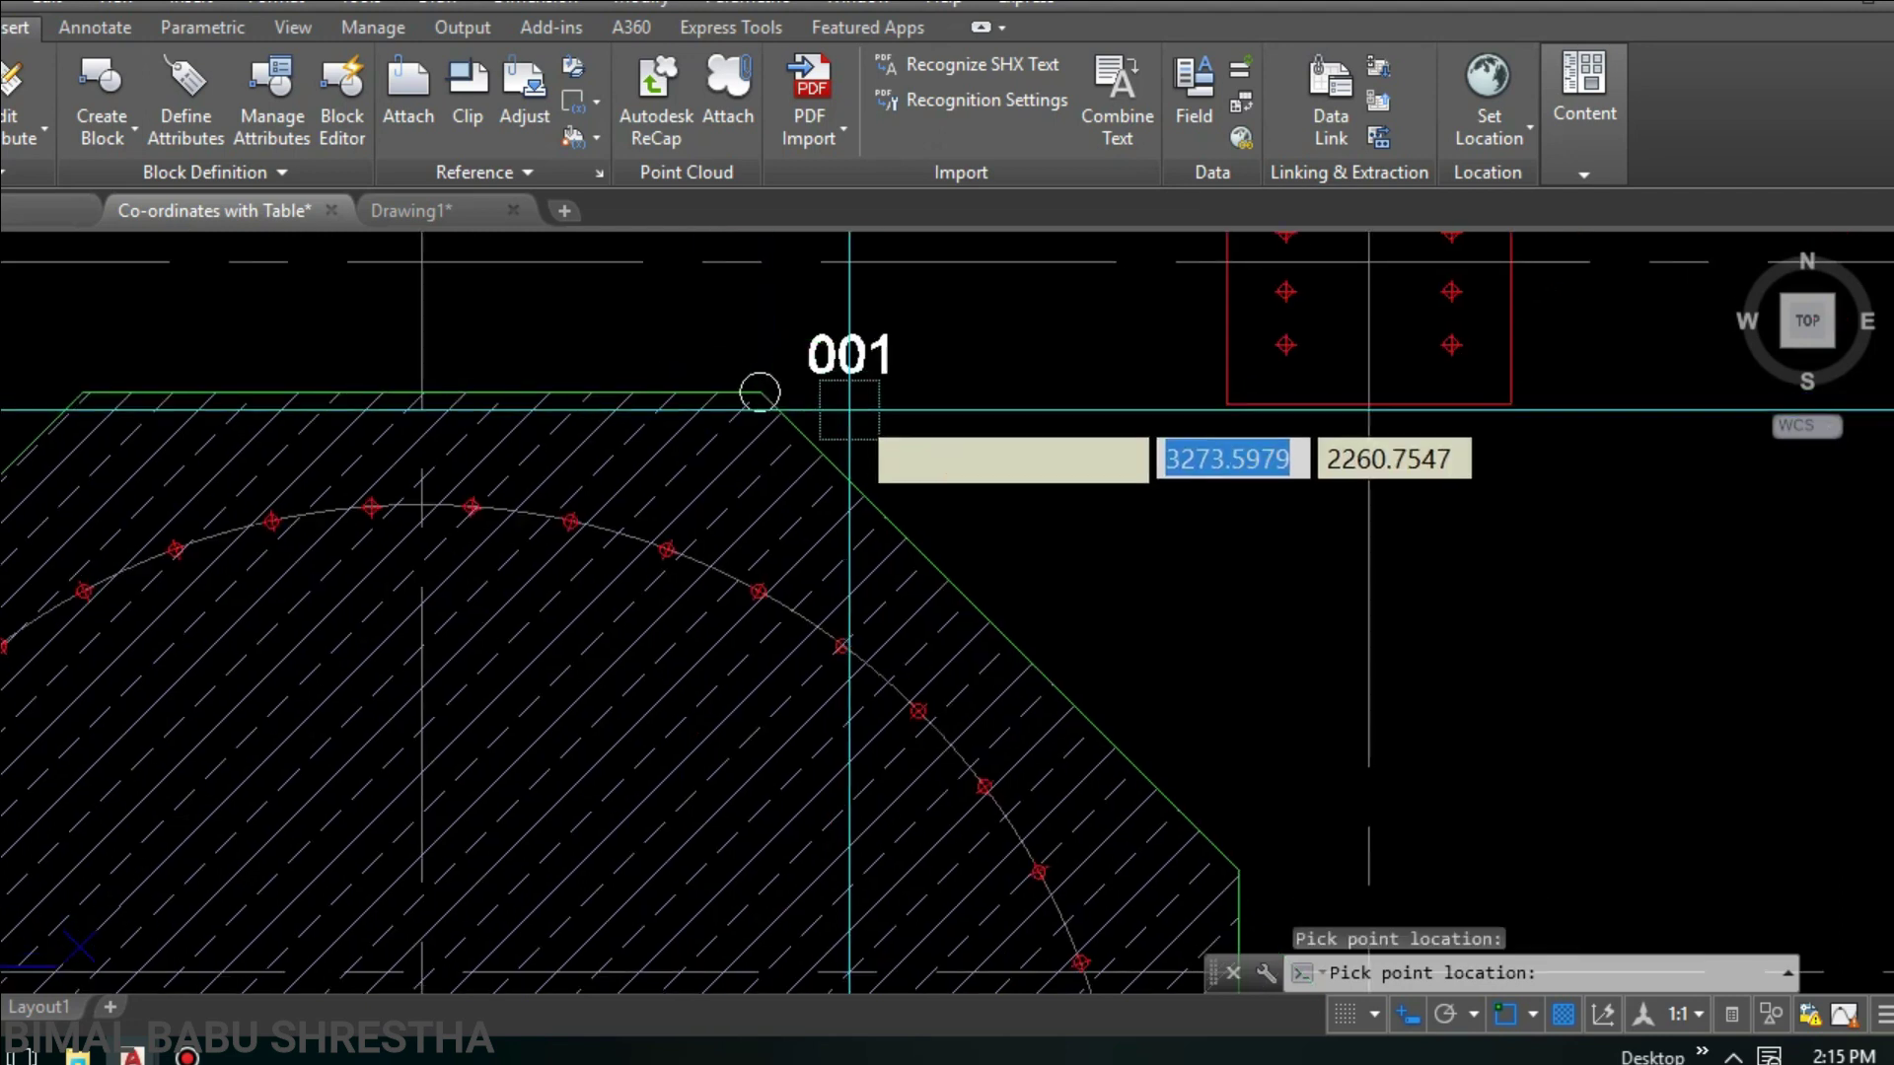
middle_drag(867, 423, 837, 392)
scroll(879, 401, down, 3)
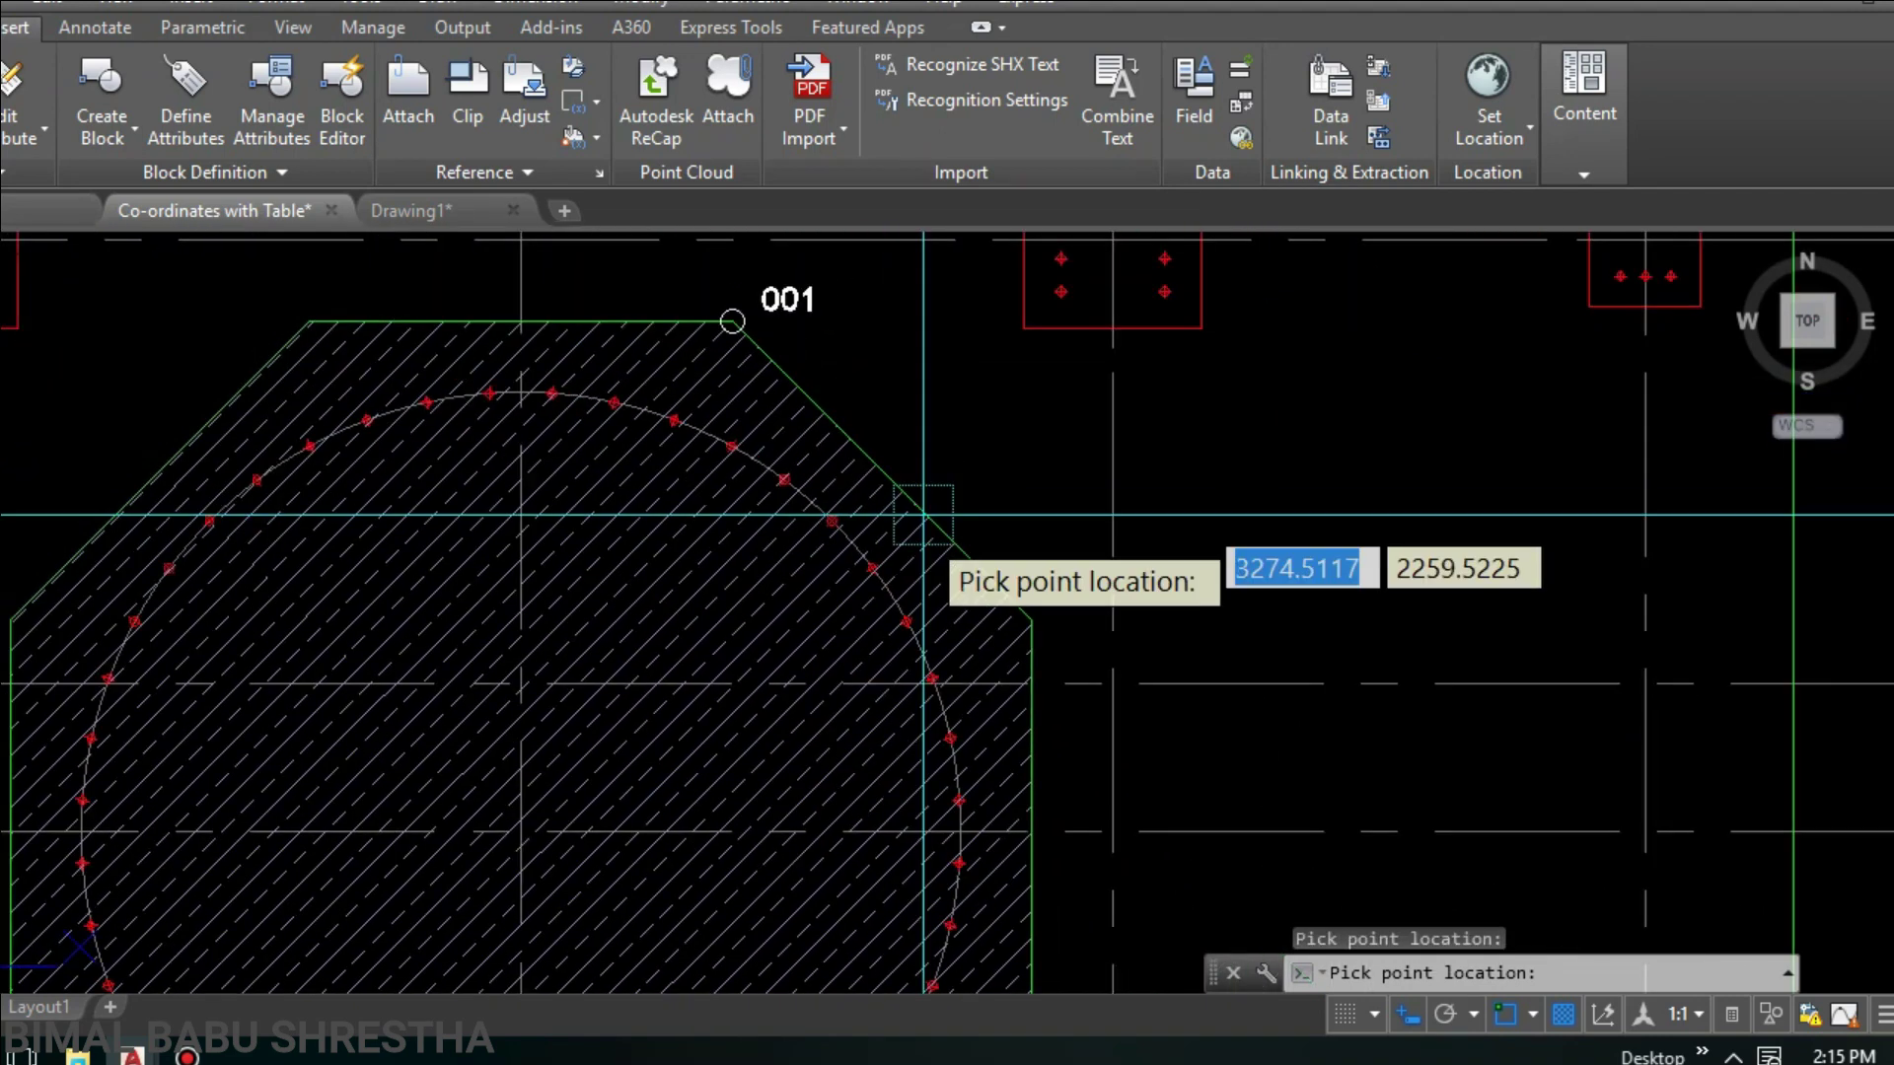
middle_drag(887, 499, 878, 546)
scroll(878, 546, up, 5)
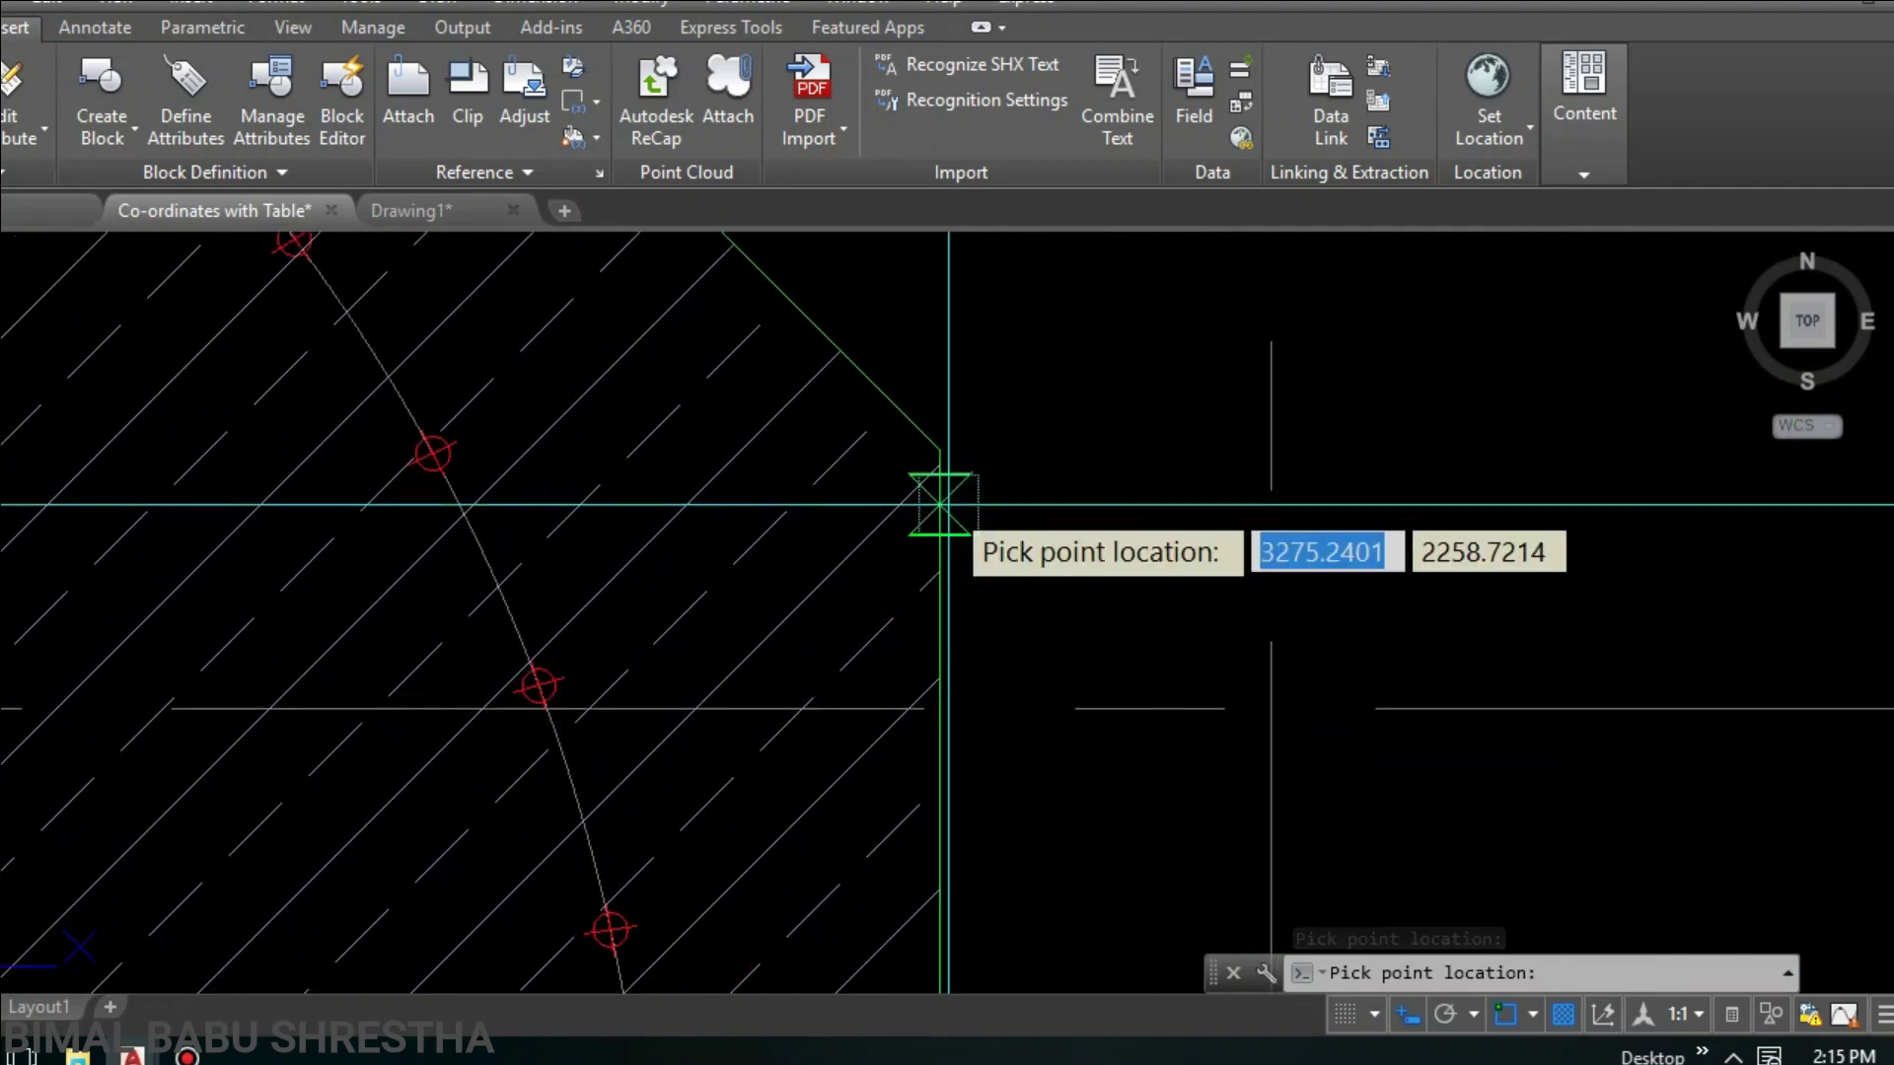
click(938, 449)
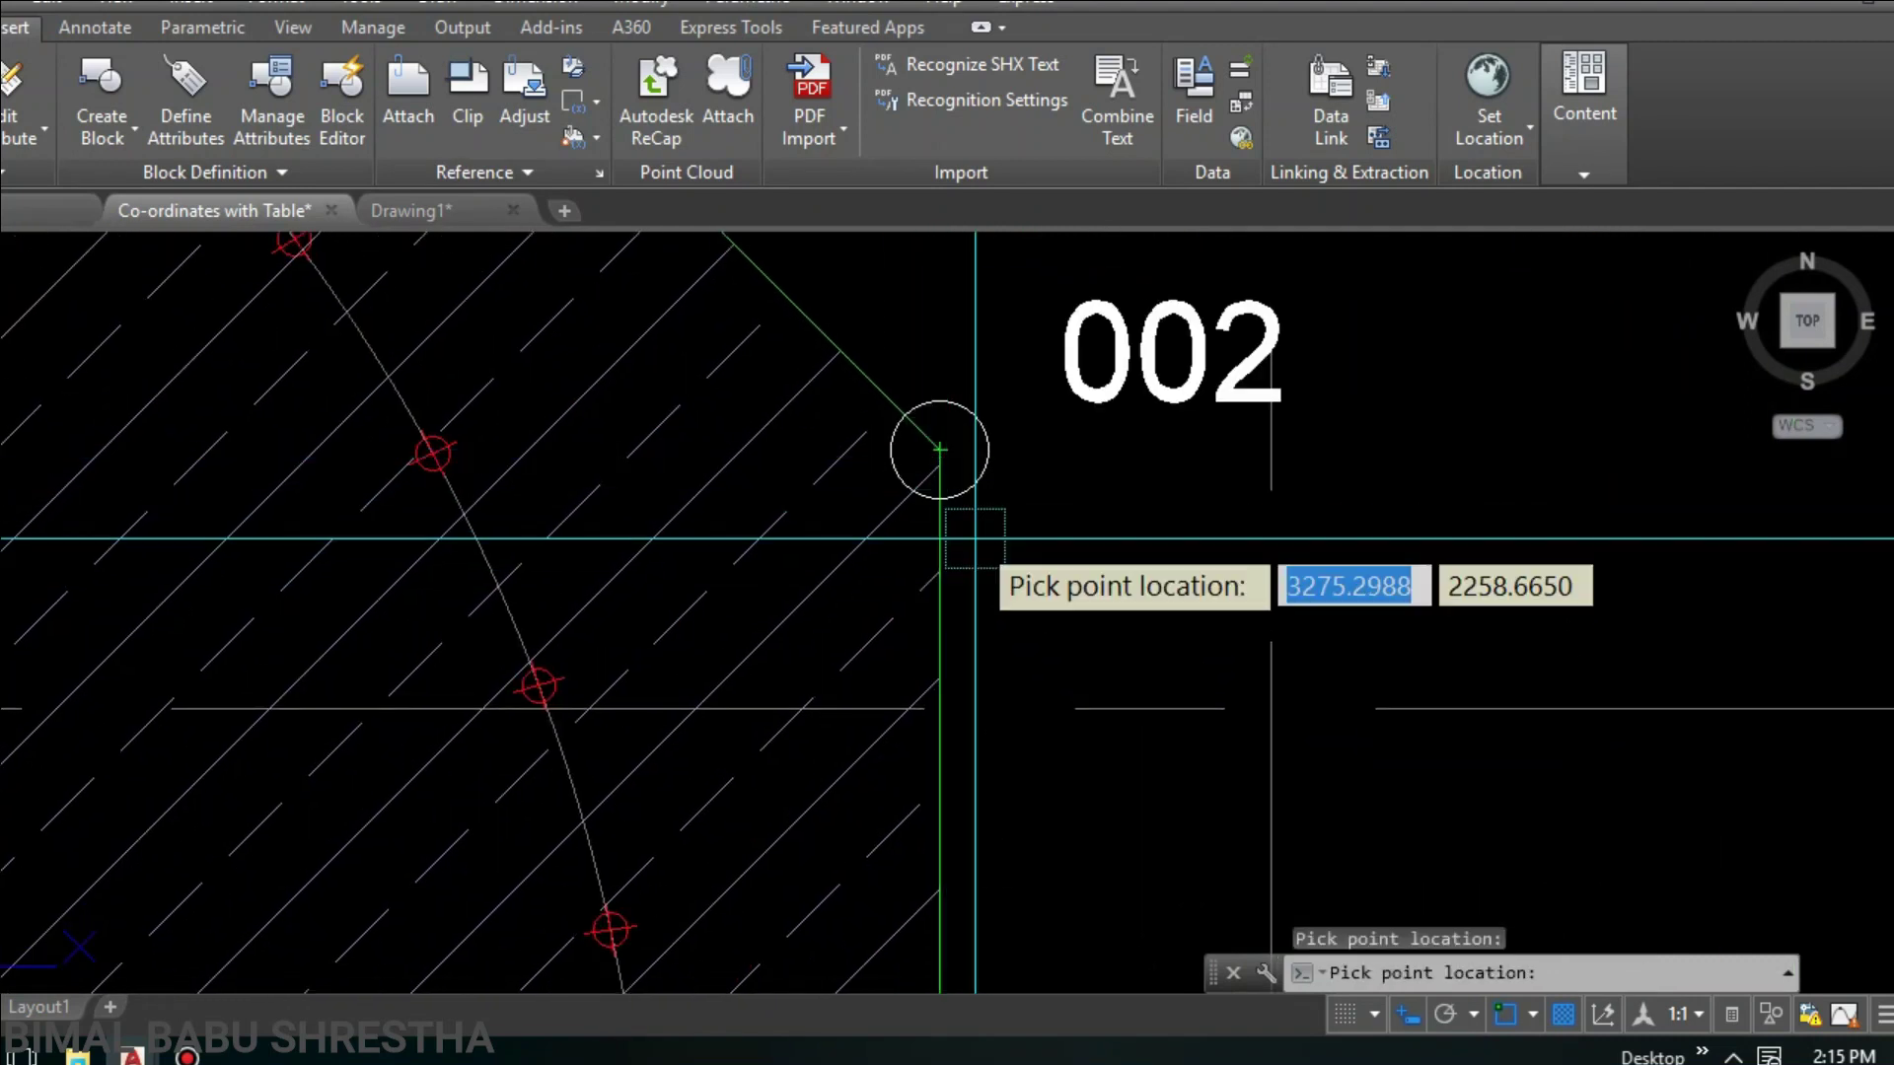
scroll(956, 376, down, 2)
scroll(956, 376, down, 1)
scroll(964, 694, up, 3)
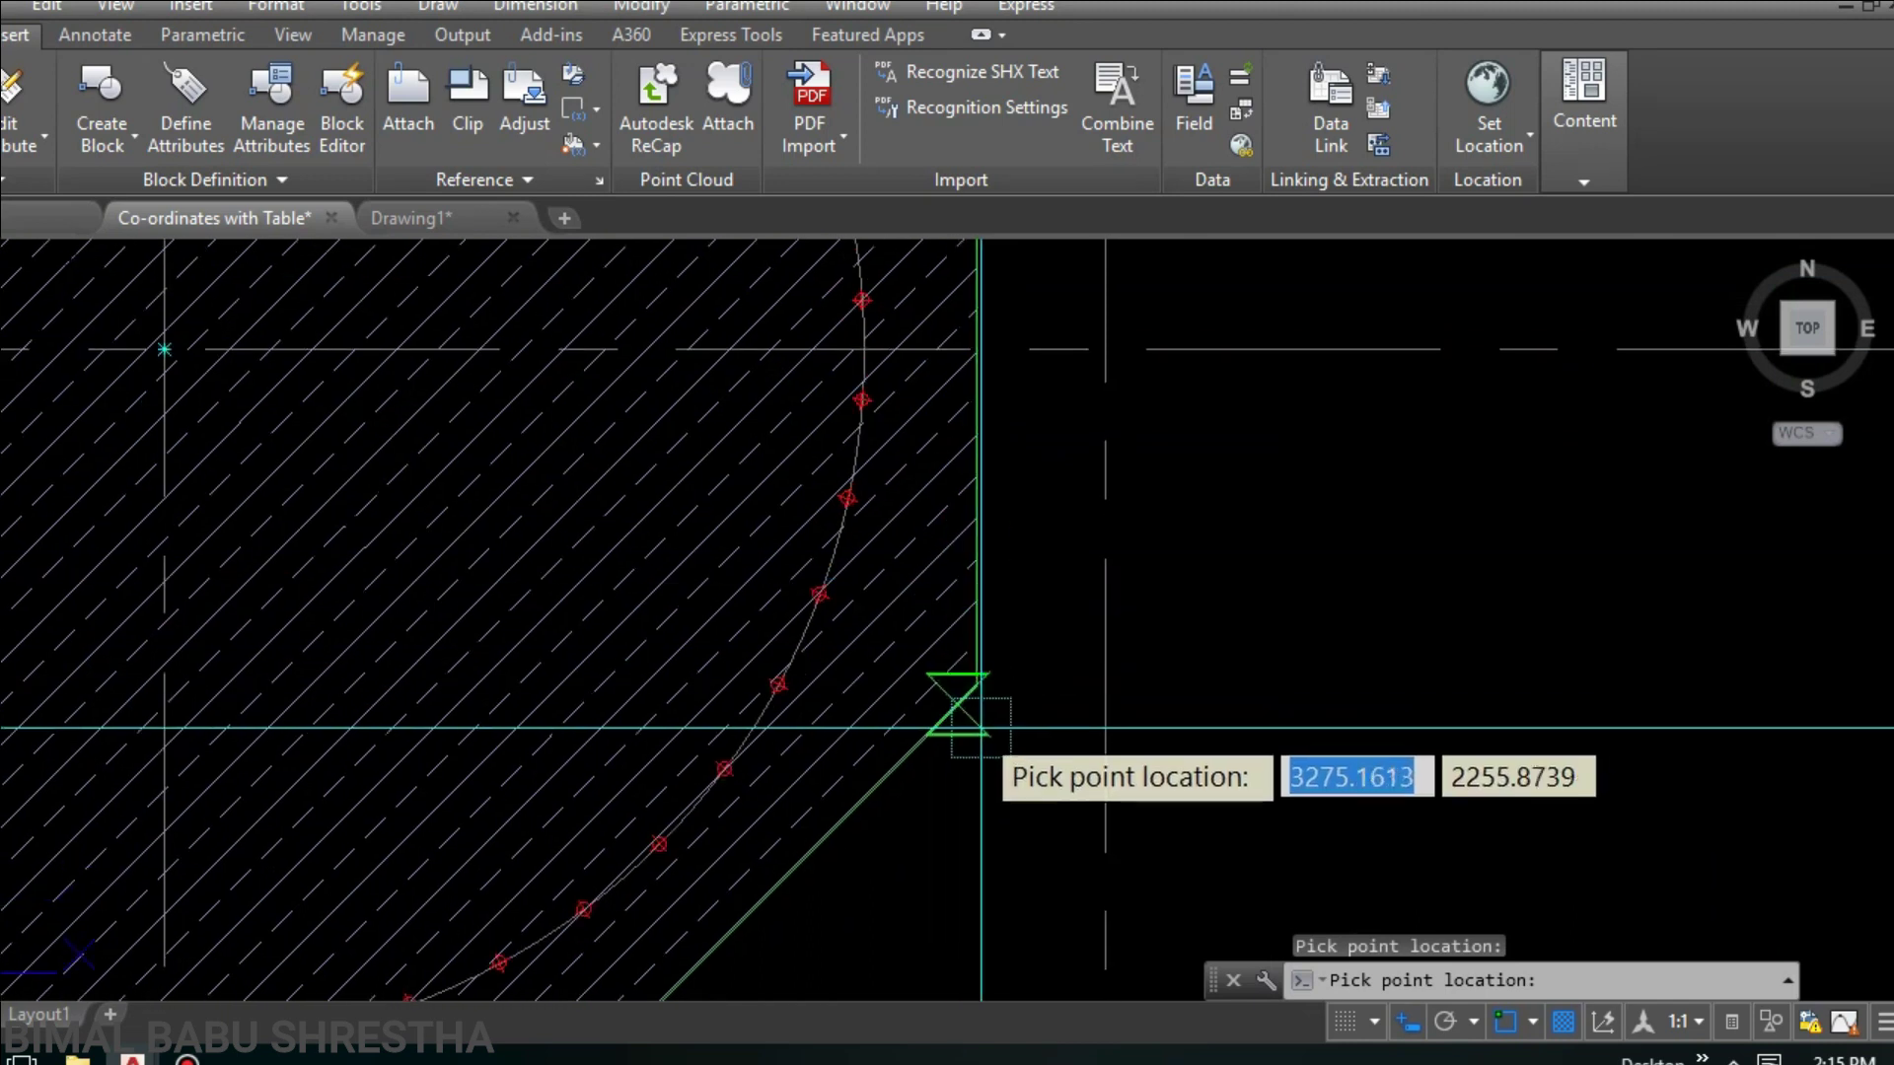
scroll(964, 618, up, 2)
click(963, 617)
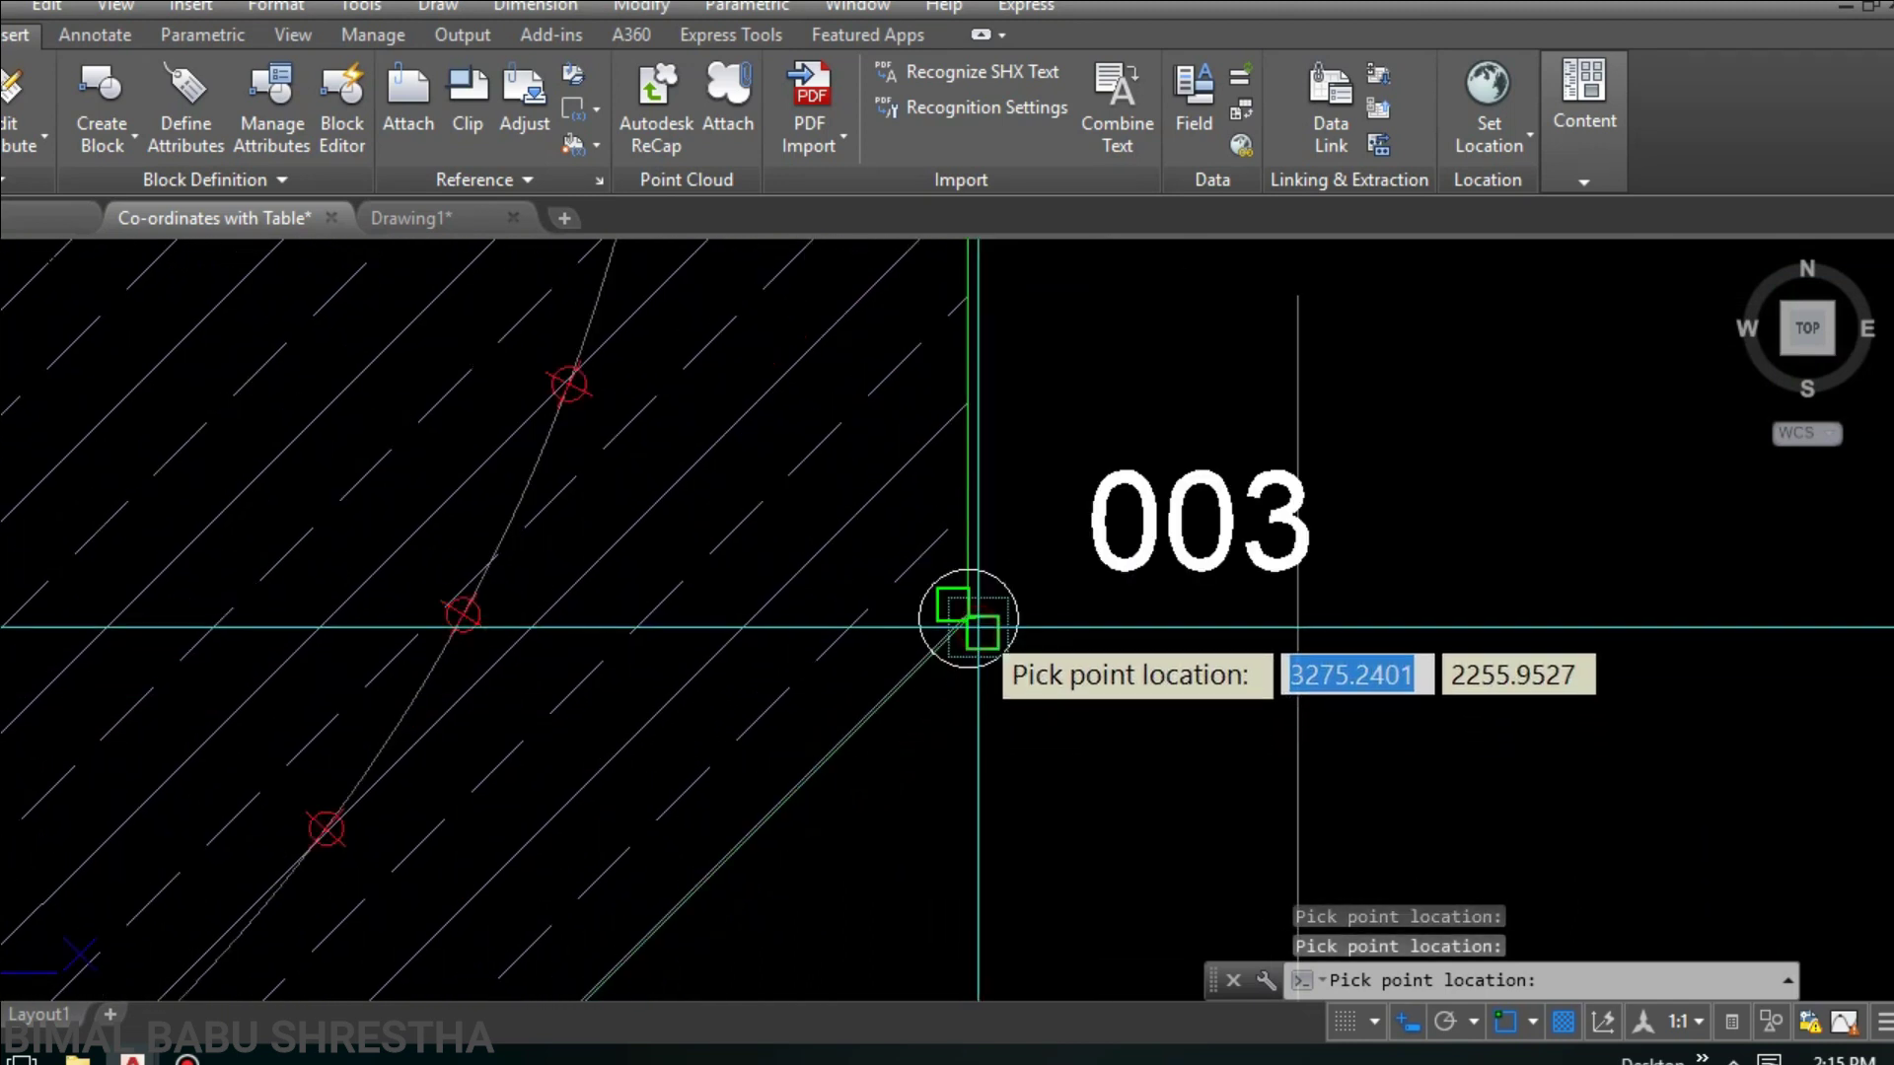
scroll(963, 618, down, 3)
middle_drag(1044, 566, 1173, 474)
scroll(1174, 474, down, 2)
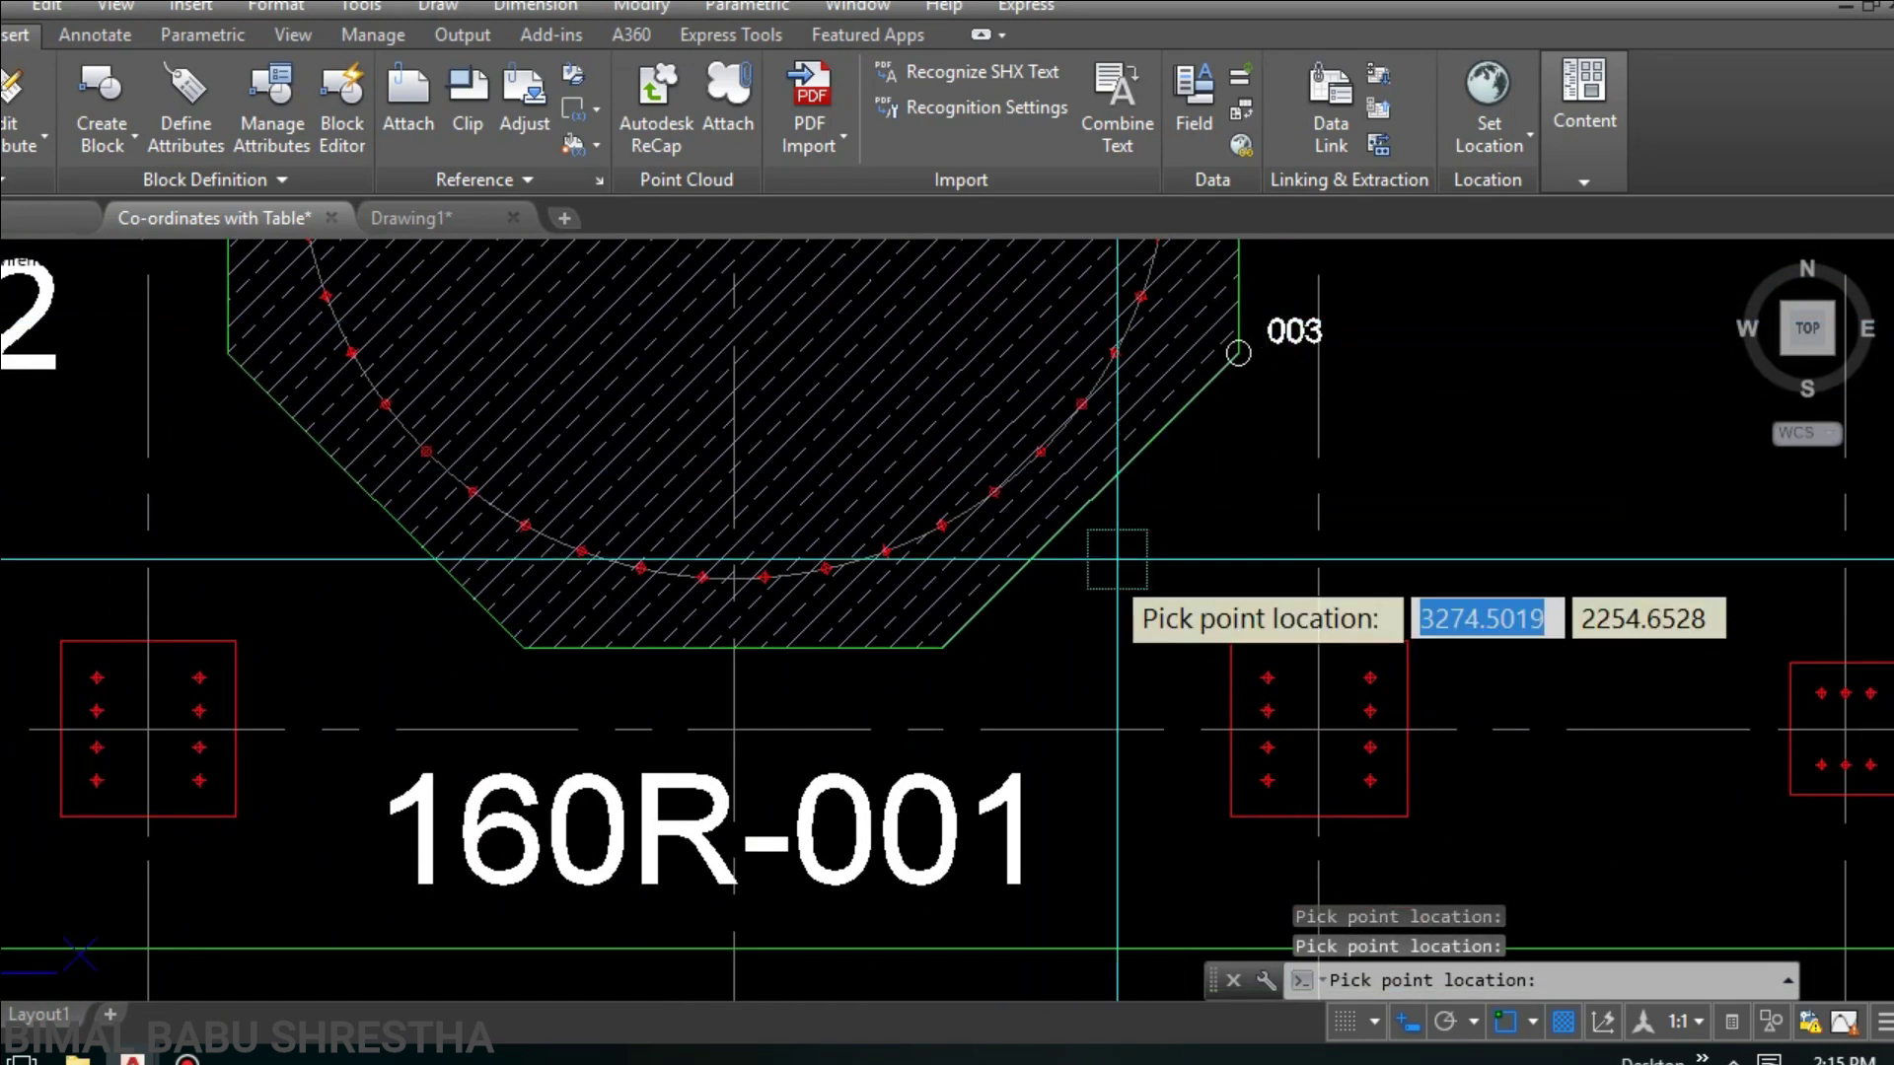
click(942, 648)
Step: Label the remaining corners 005–008, from bottom-left round to top-left
click(523, 648)
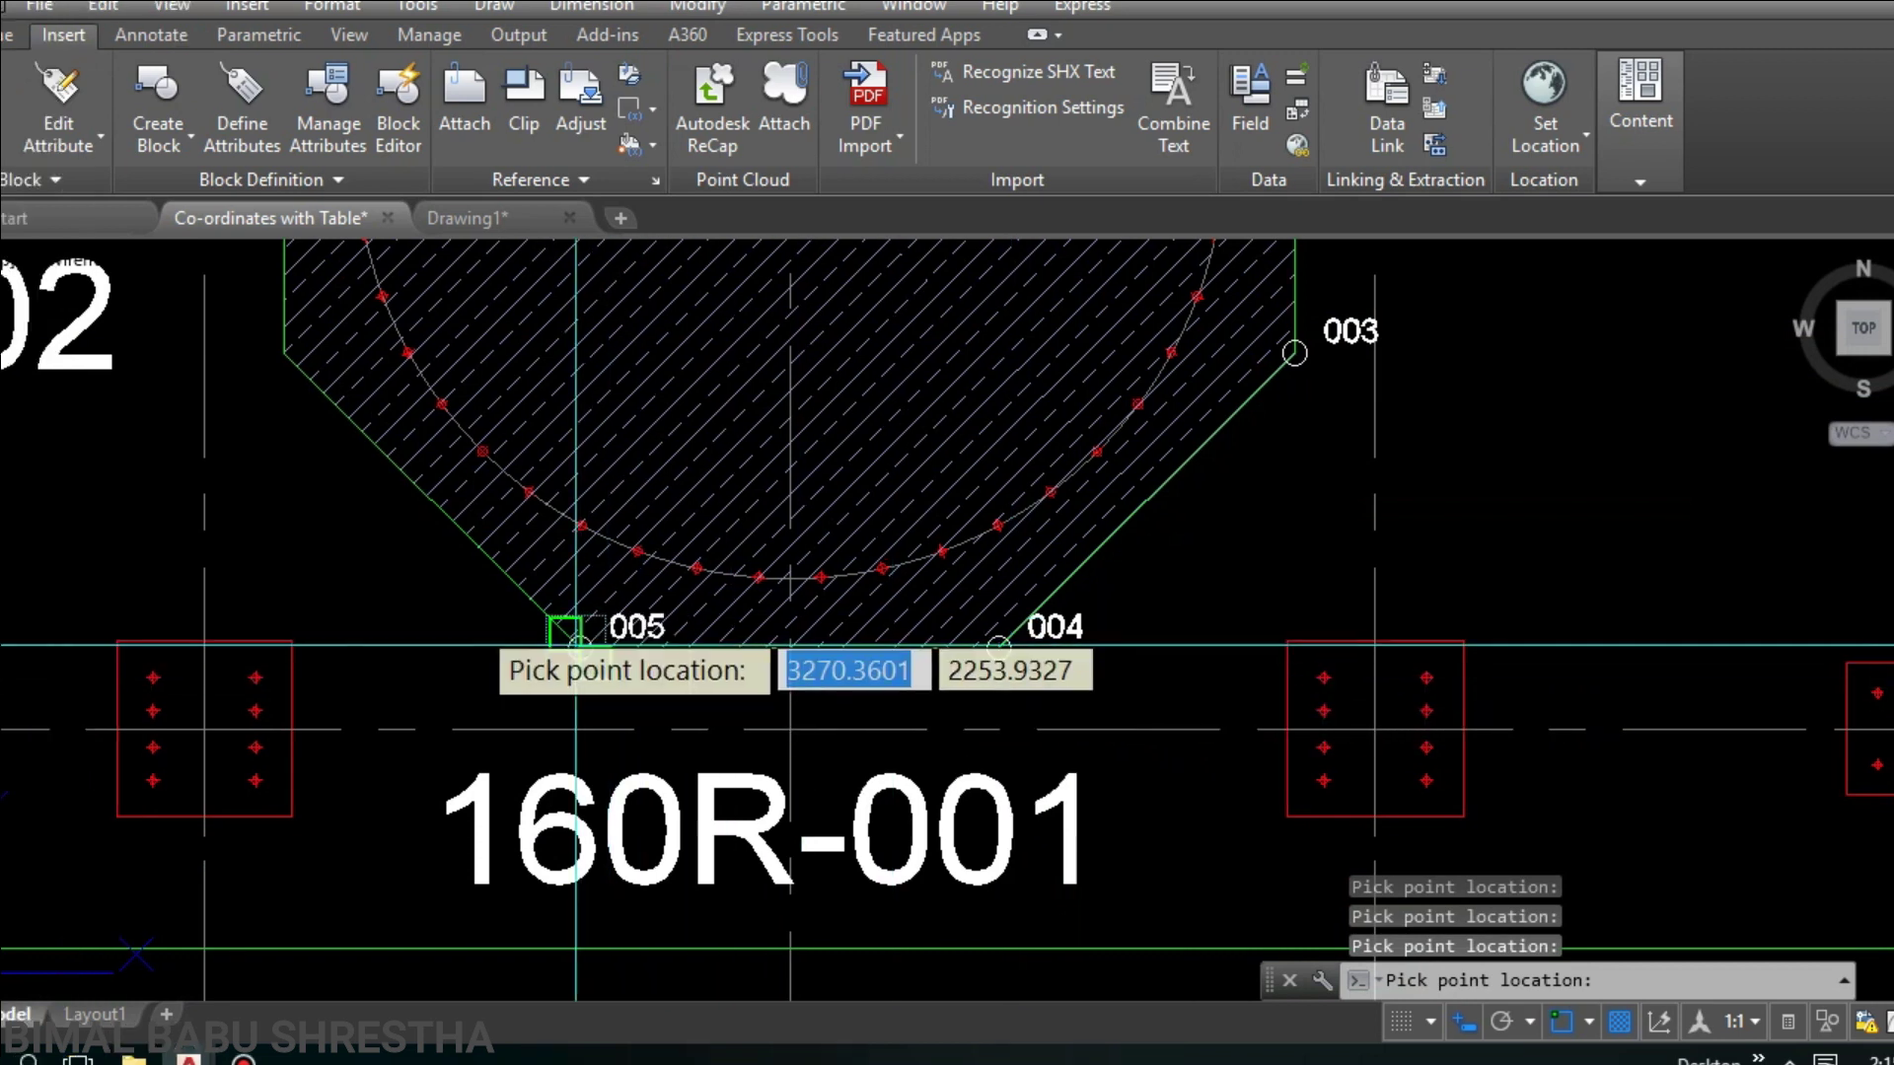
middle_drag(369, 554, 839, 730)
scroll(662, 608, up, 2)
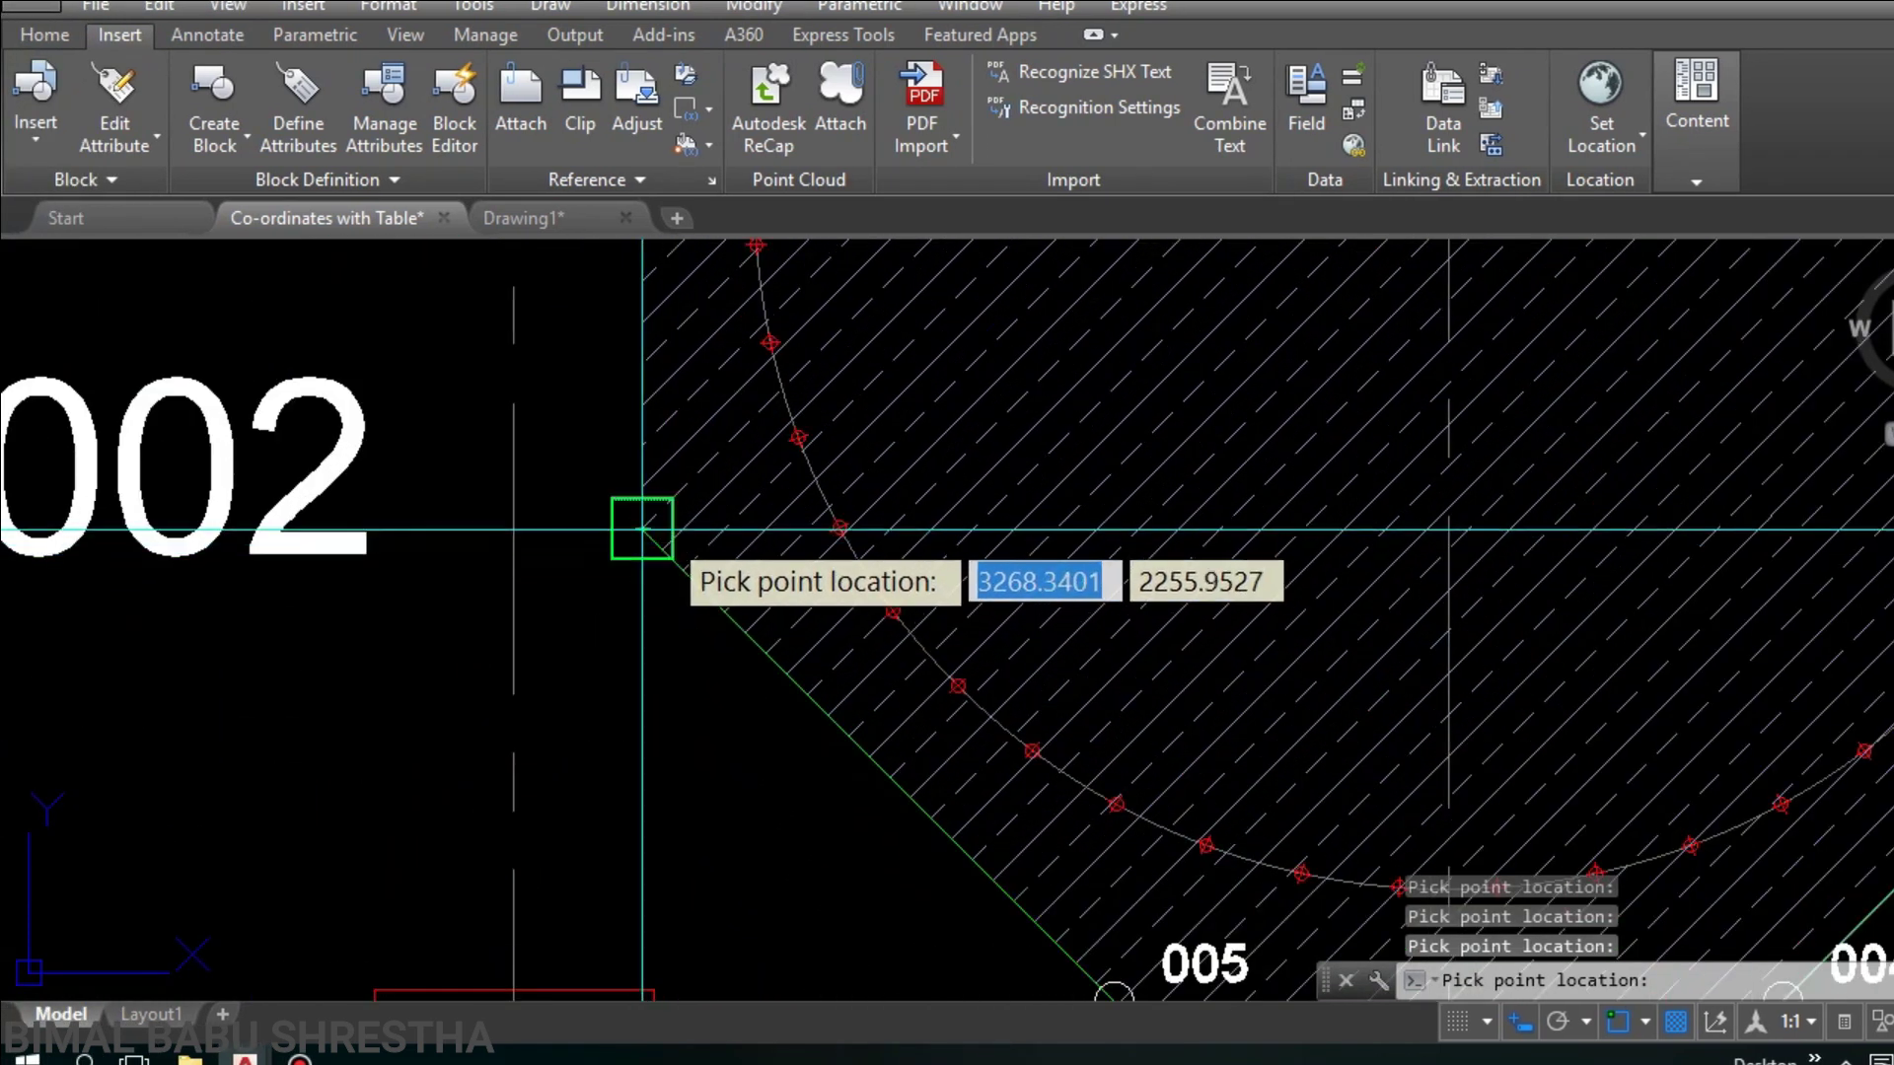
click(660, 530)
scroll(660, 530, down, 2)
scroll(664, 542, up, 3)
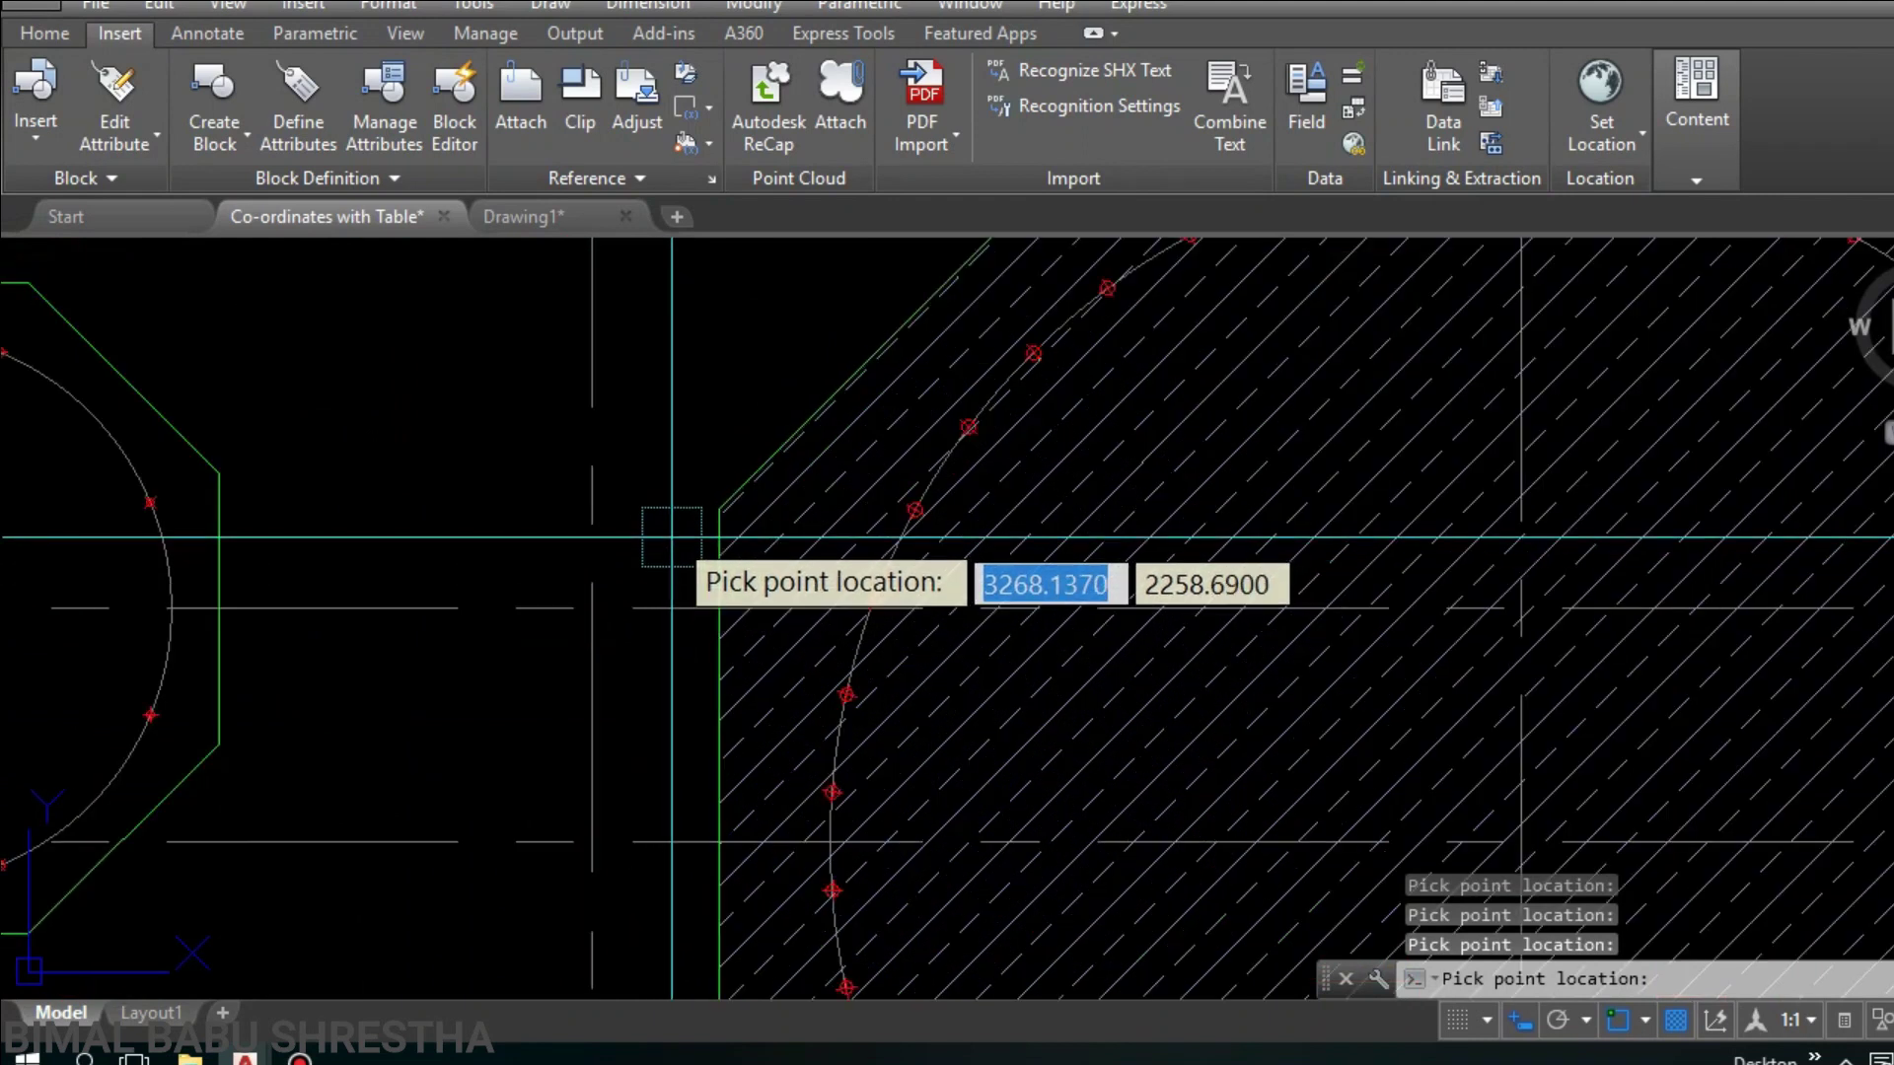
click(719, 509)
scroll(719, 509, down, 2)
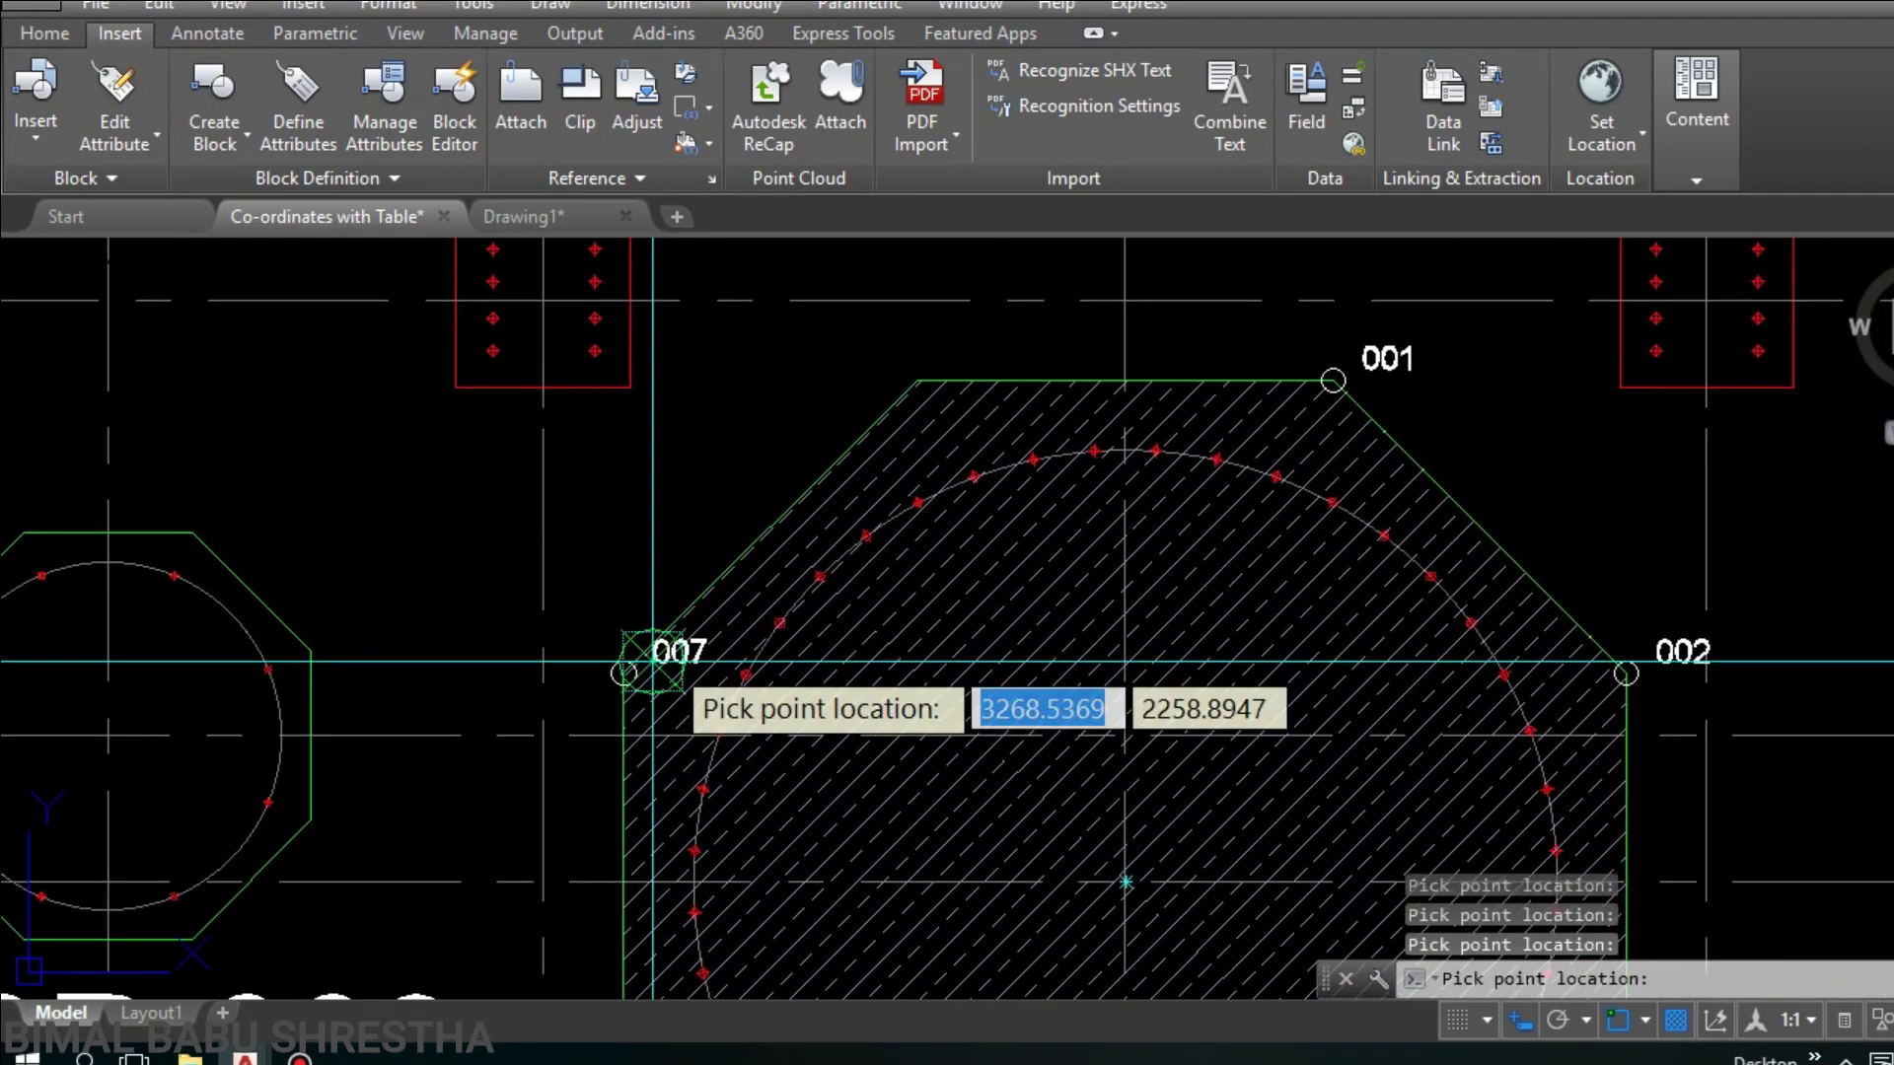
scroll(917, 379, up, 3)
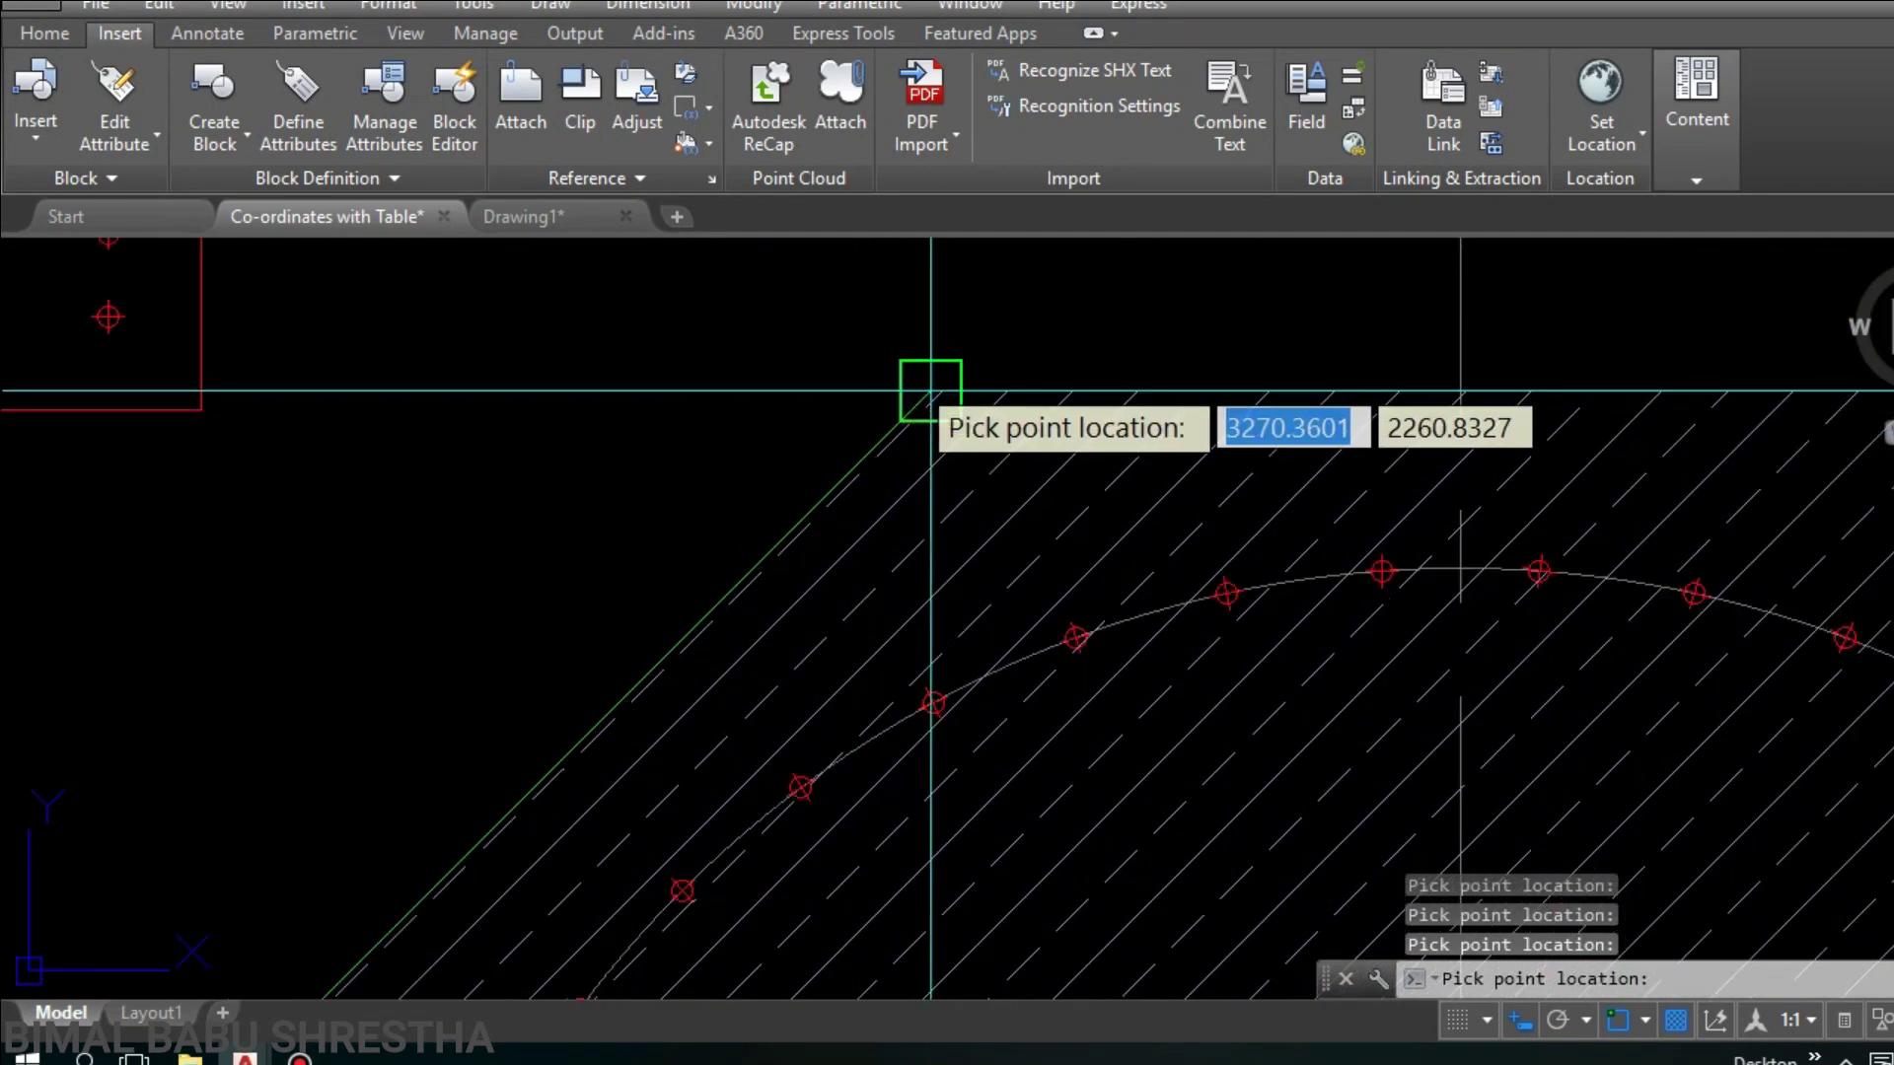
click(900, 391)
scroll(927, 390, down, 3)
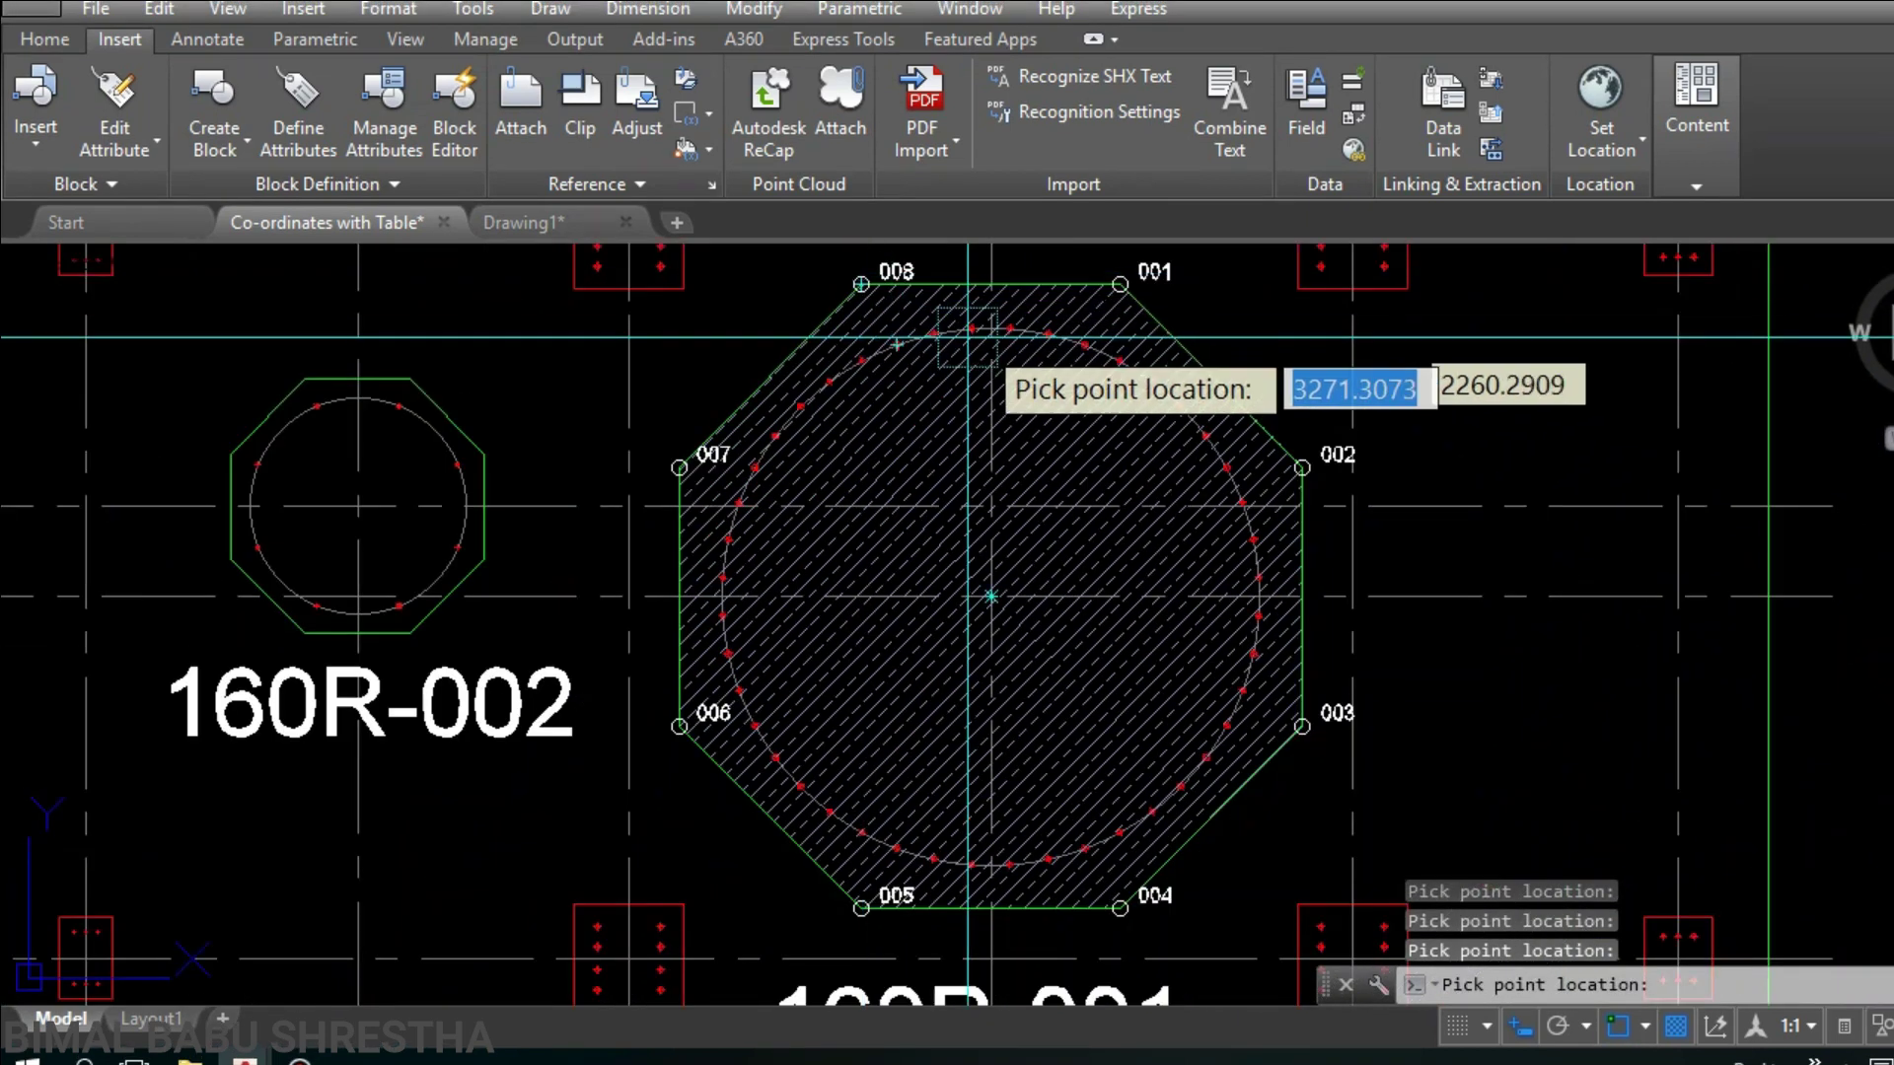
scroll(974, 424, up, 3)
scroll(1184, 434, down, 1)
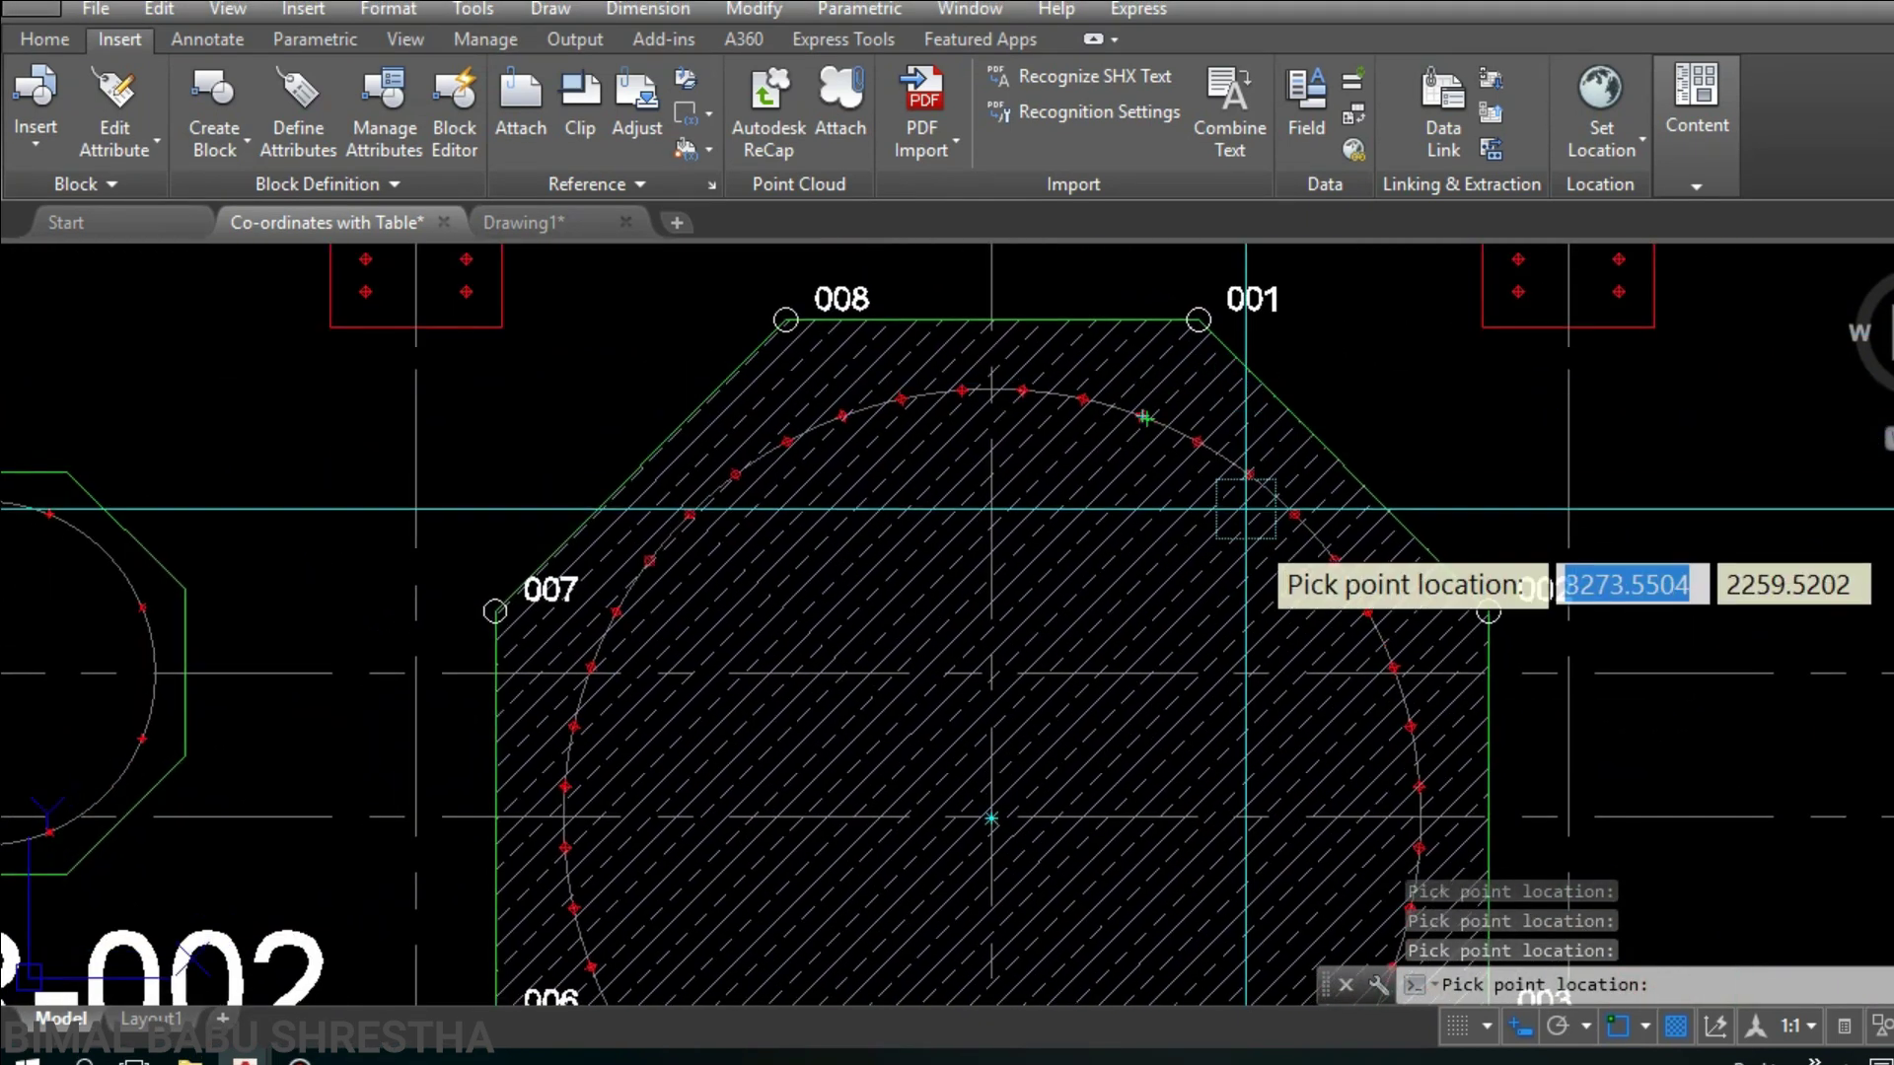
mouse_move(1223, 473)
middle_down()
mouse_move(1120, 648)
mouse_move(1094, 612)
middle_up()
scroll(887, 473, down, 3)
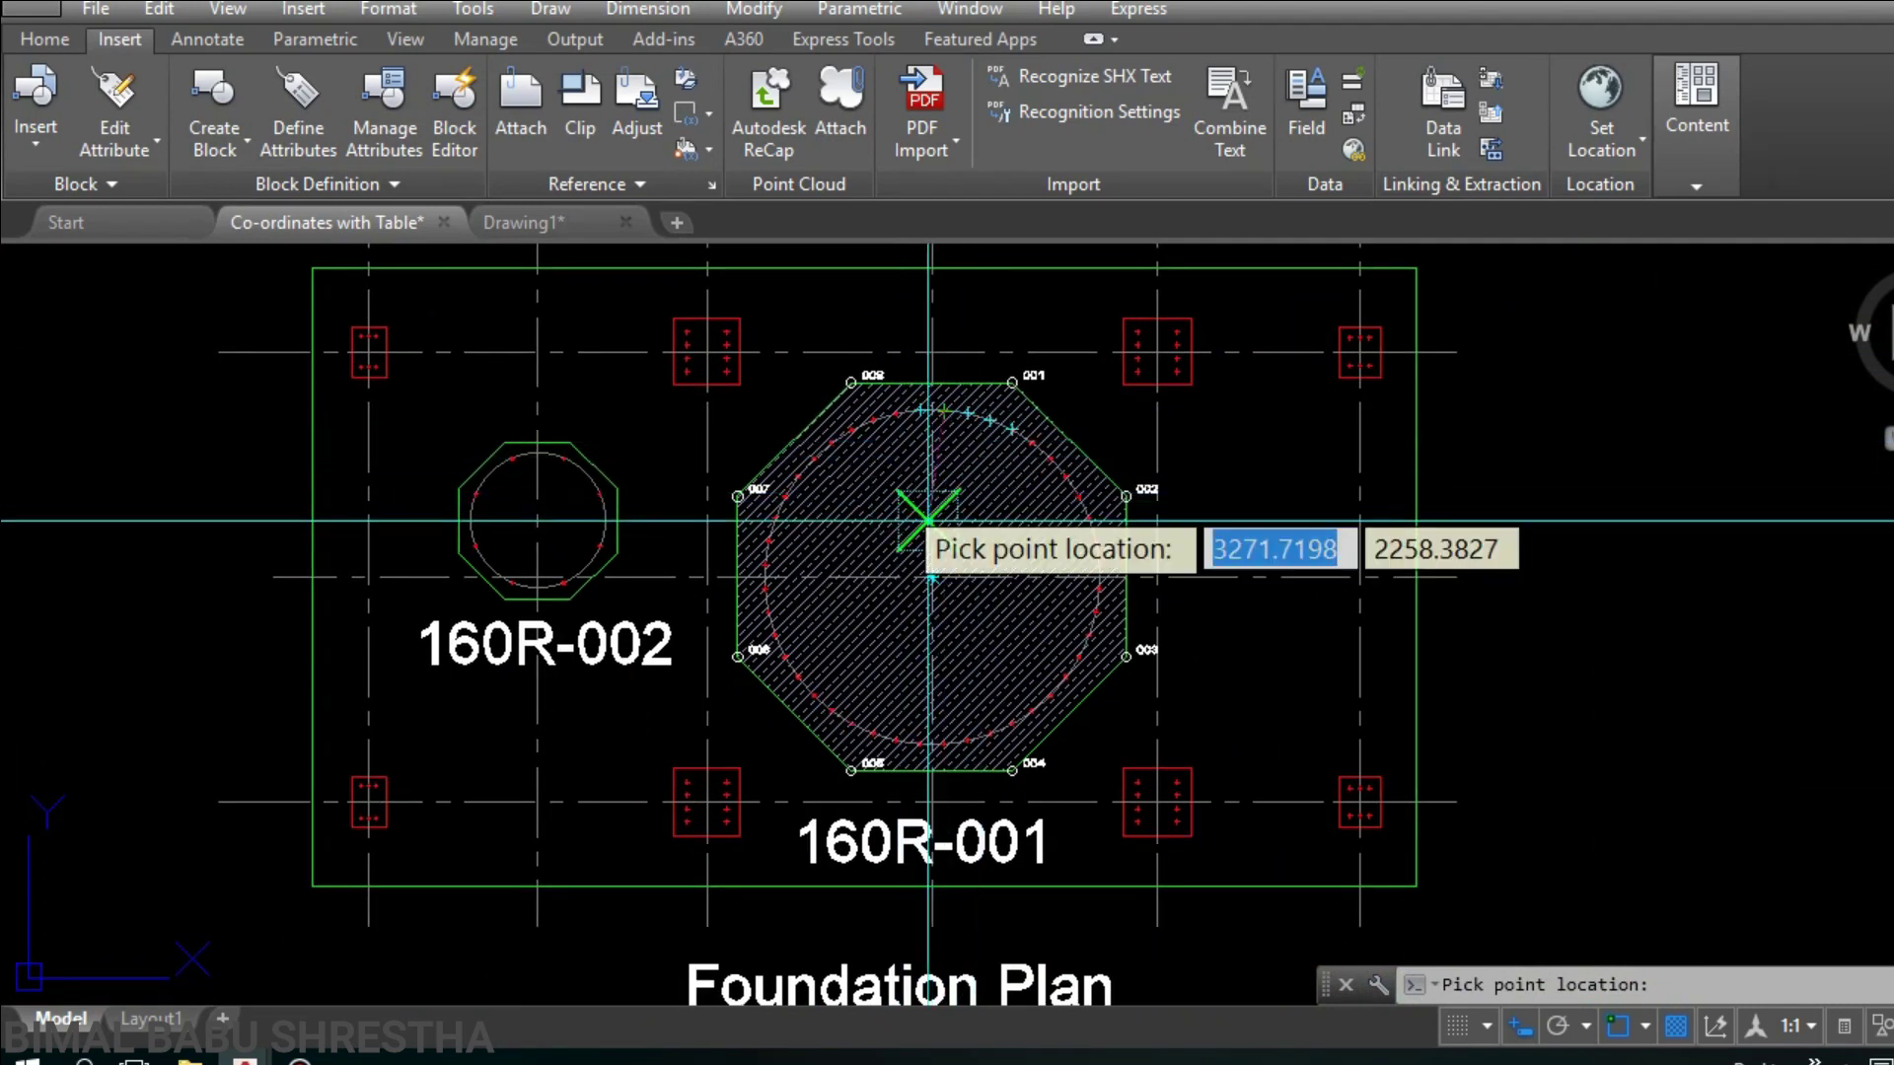
scroll(922, 503, up, 3)
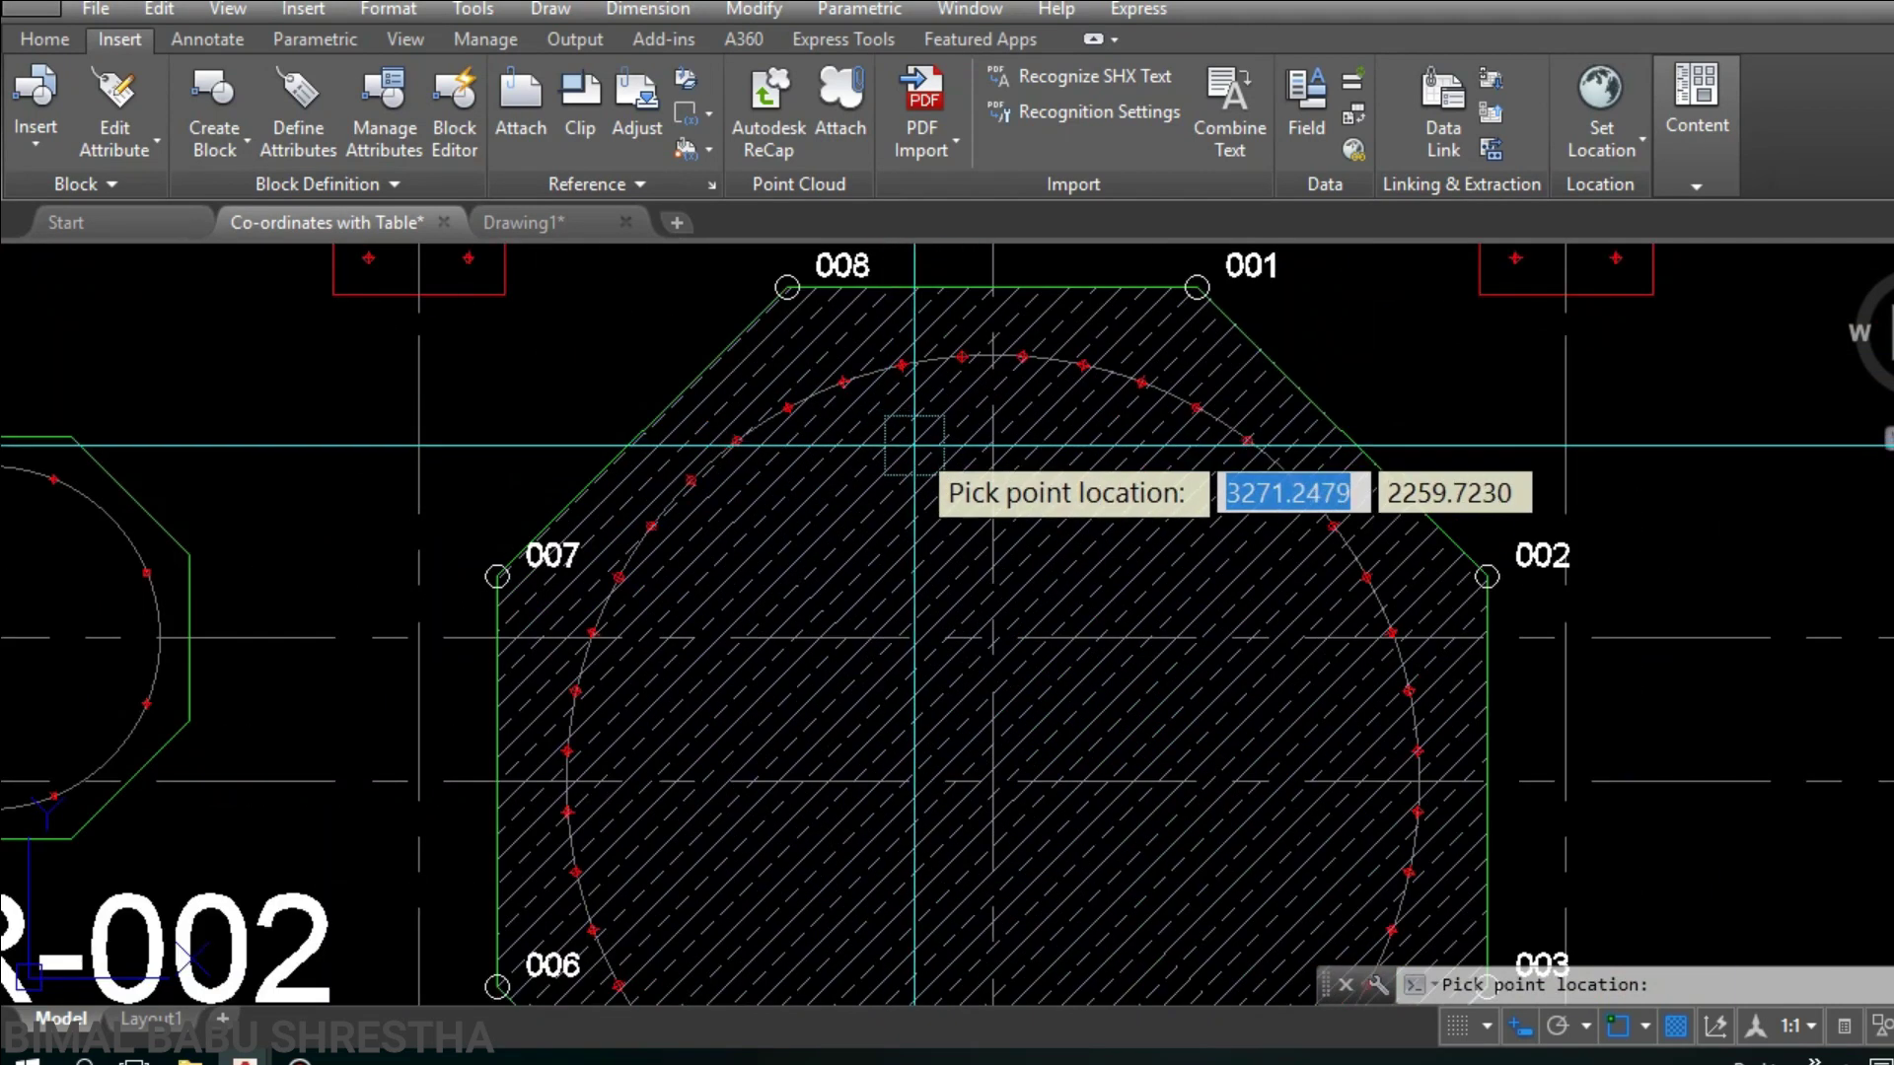
scroll(907, 488, down, 2)
scroll(893, 496, down, 4)
scroll(863, 530, up, 2)
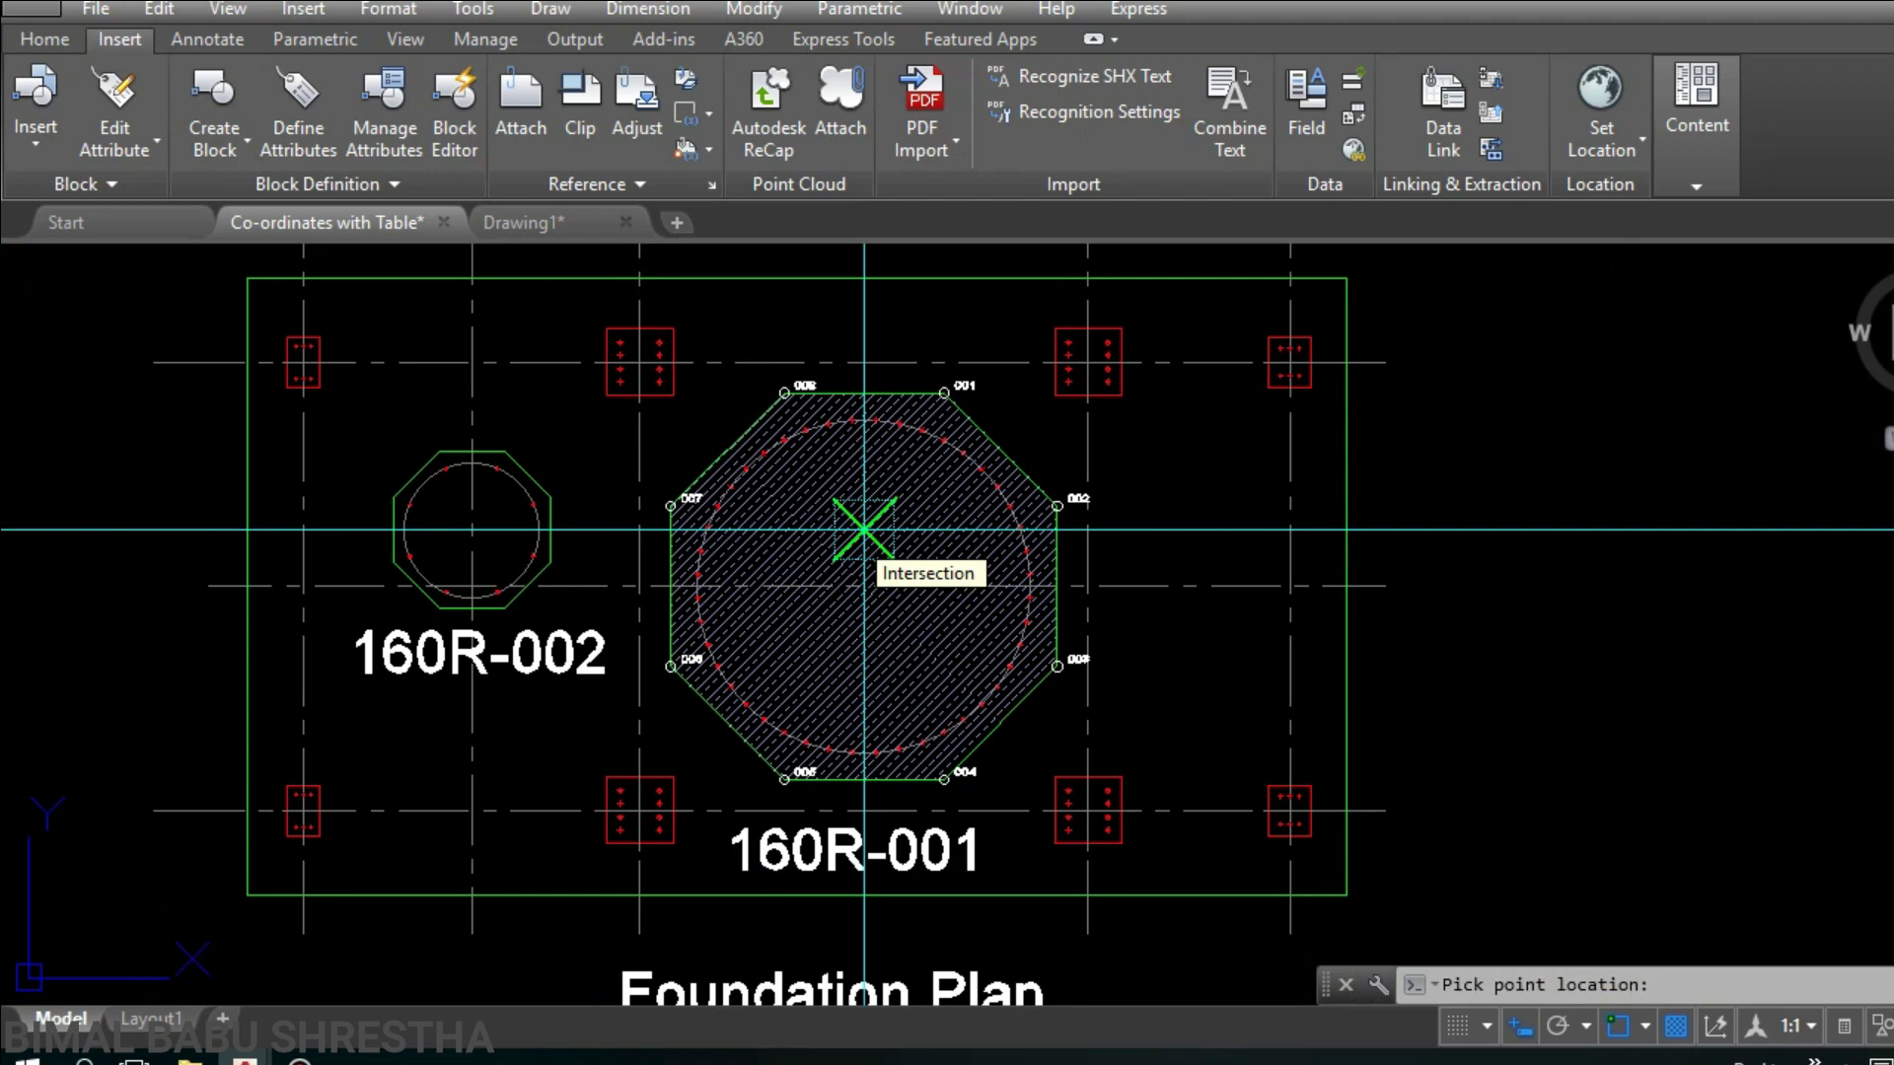
Step: End corner numbering and start the CRT coordinate table command
key(Escape)
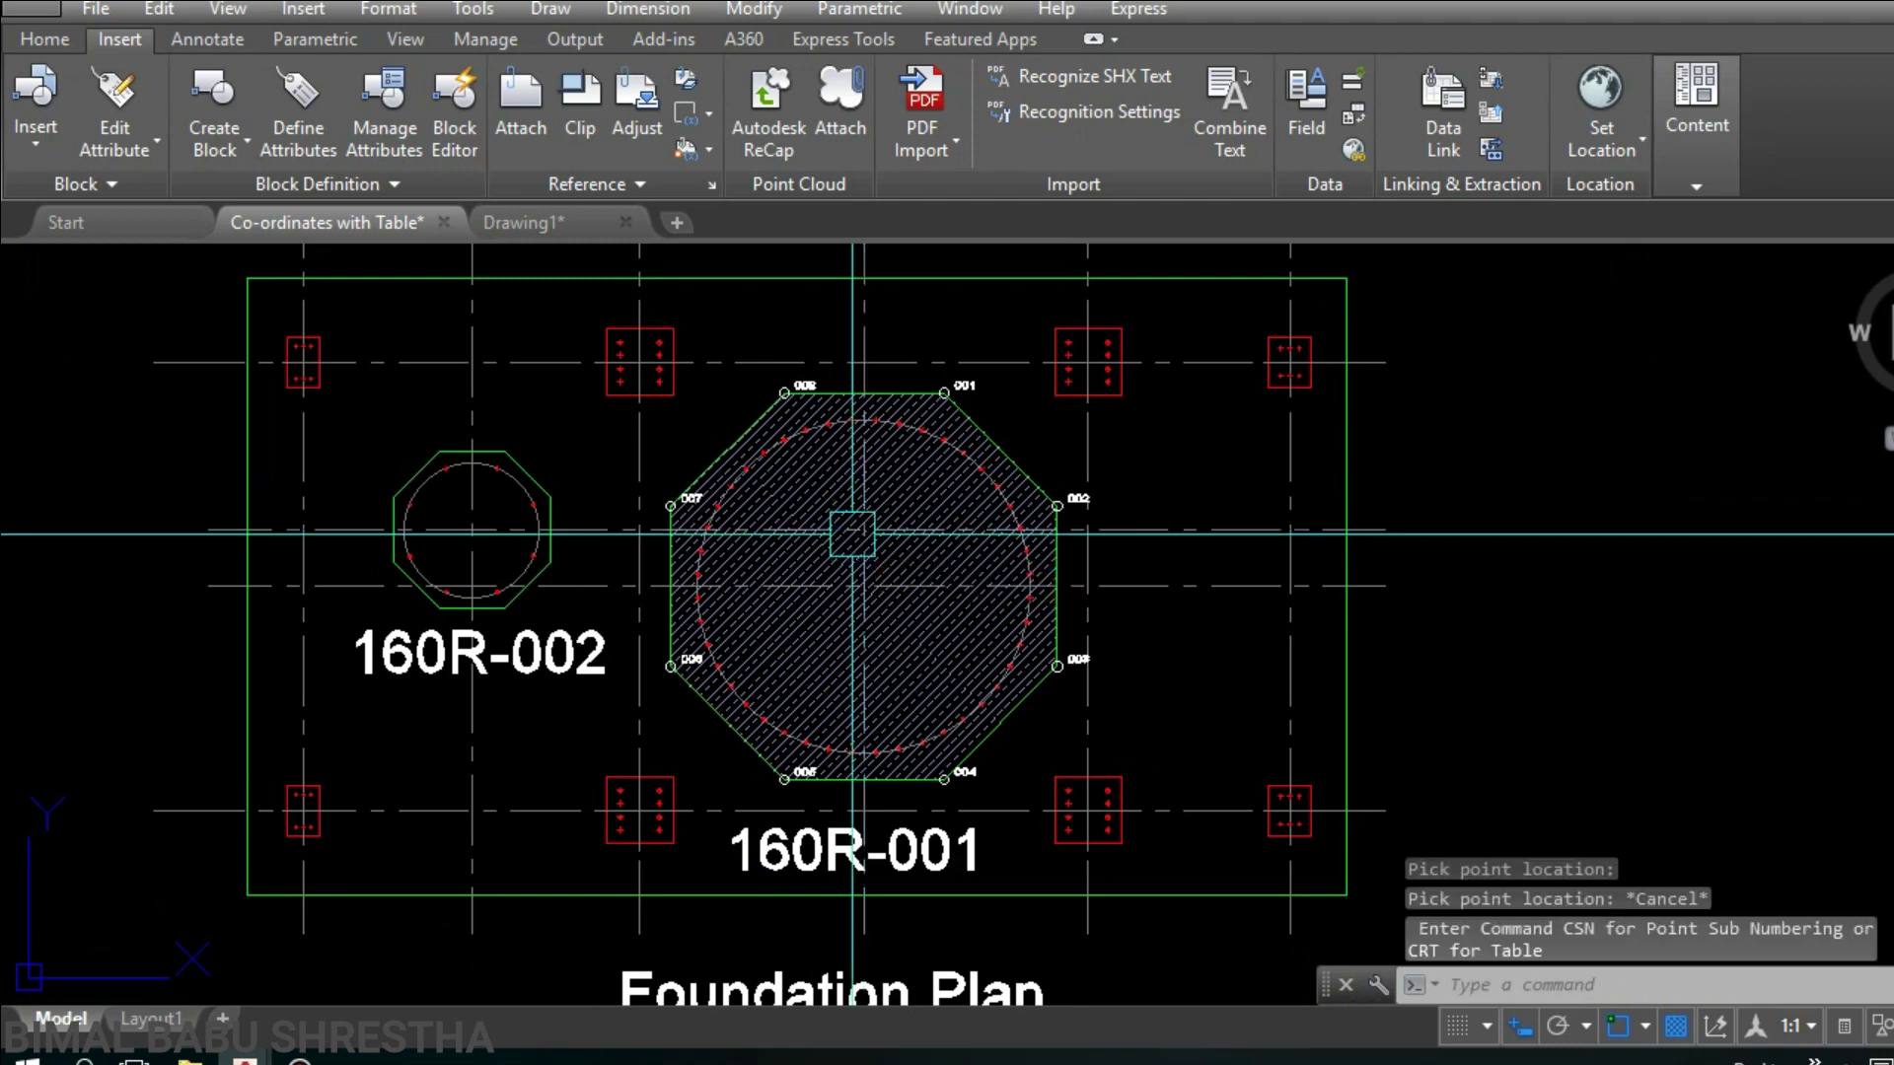
middle_drag(1173, 566, 1178, 506)
key(Escape)
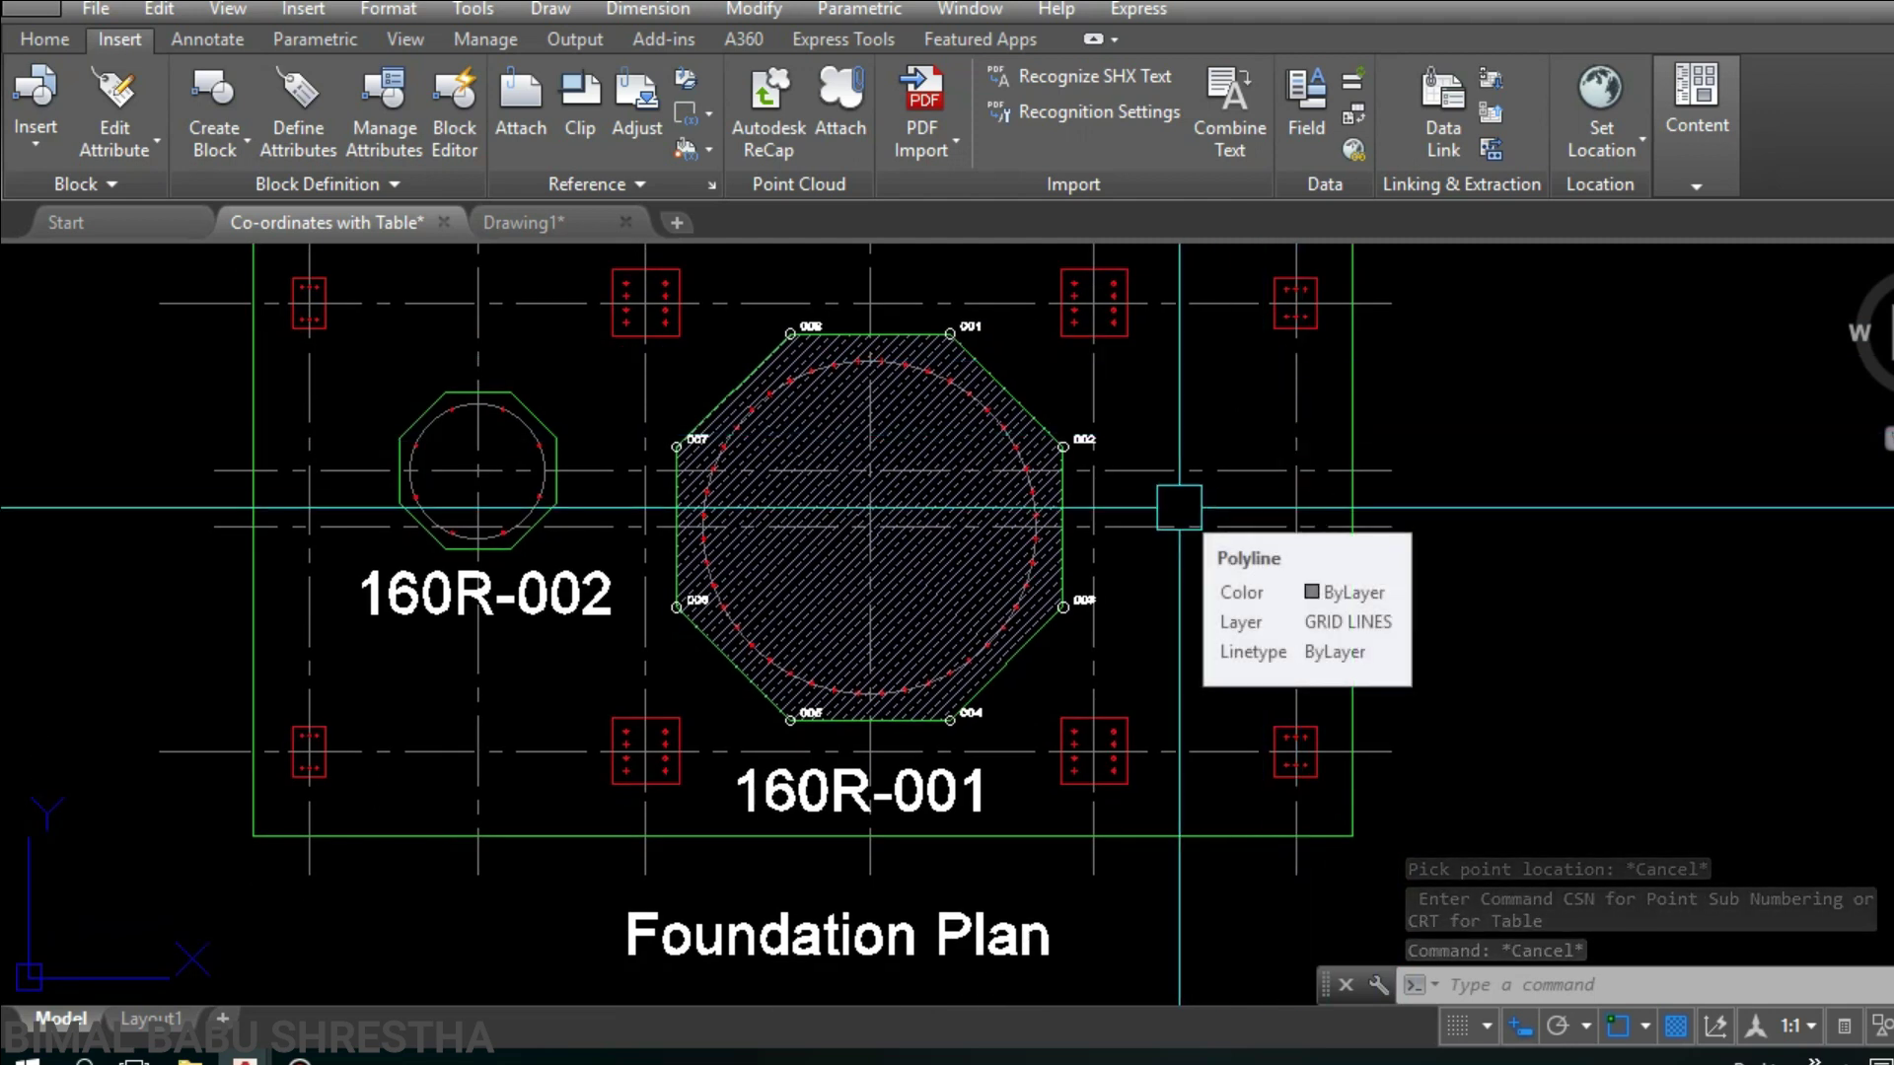
text(C)
key(BackSpace)
key(Escape)
key(Escape)
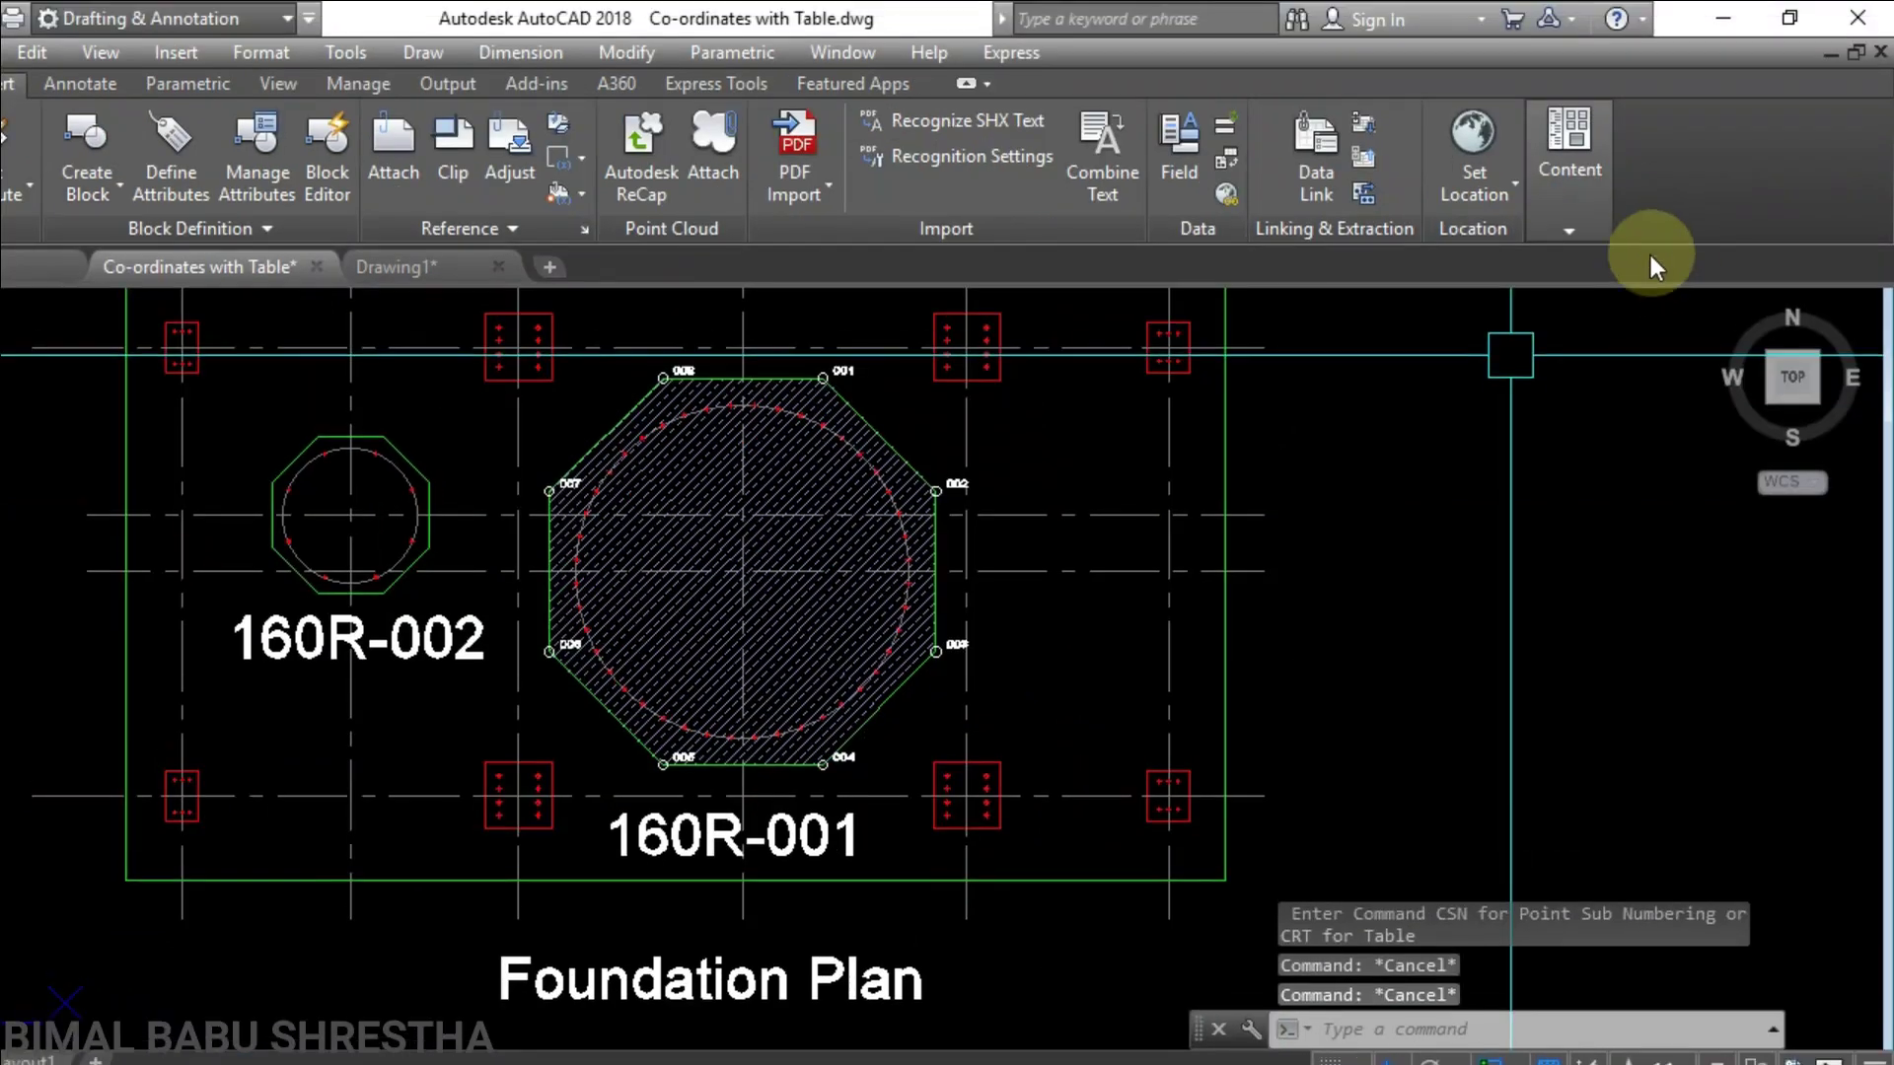
text(C)
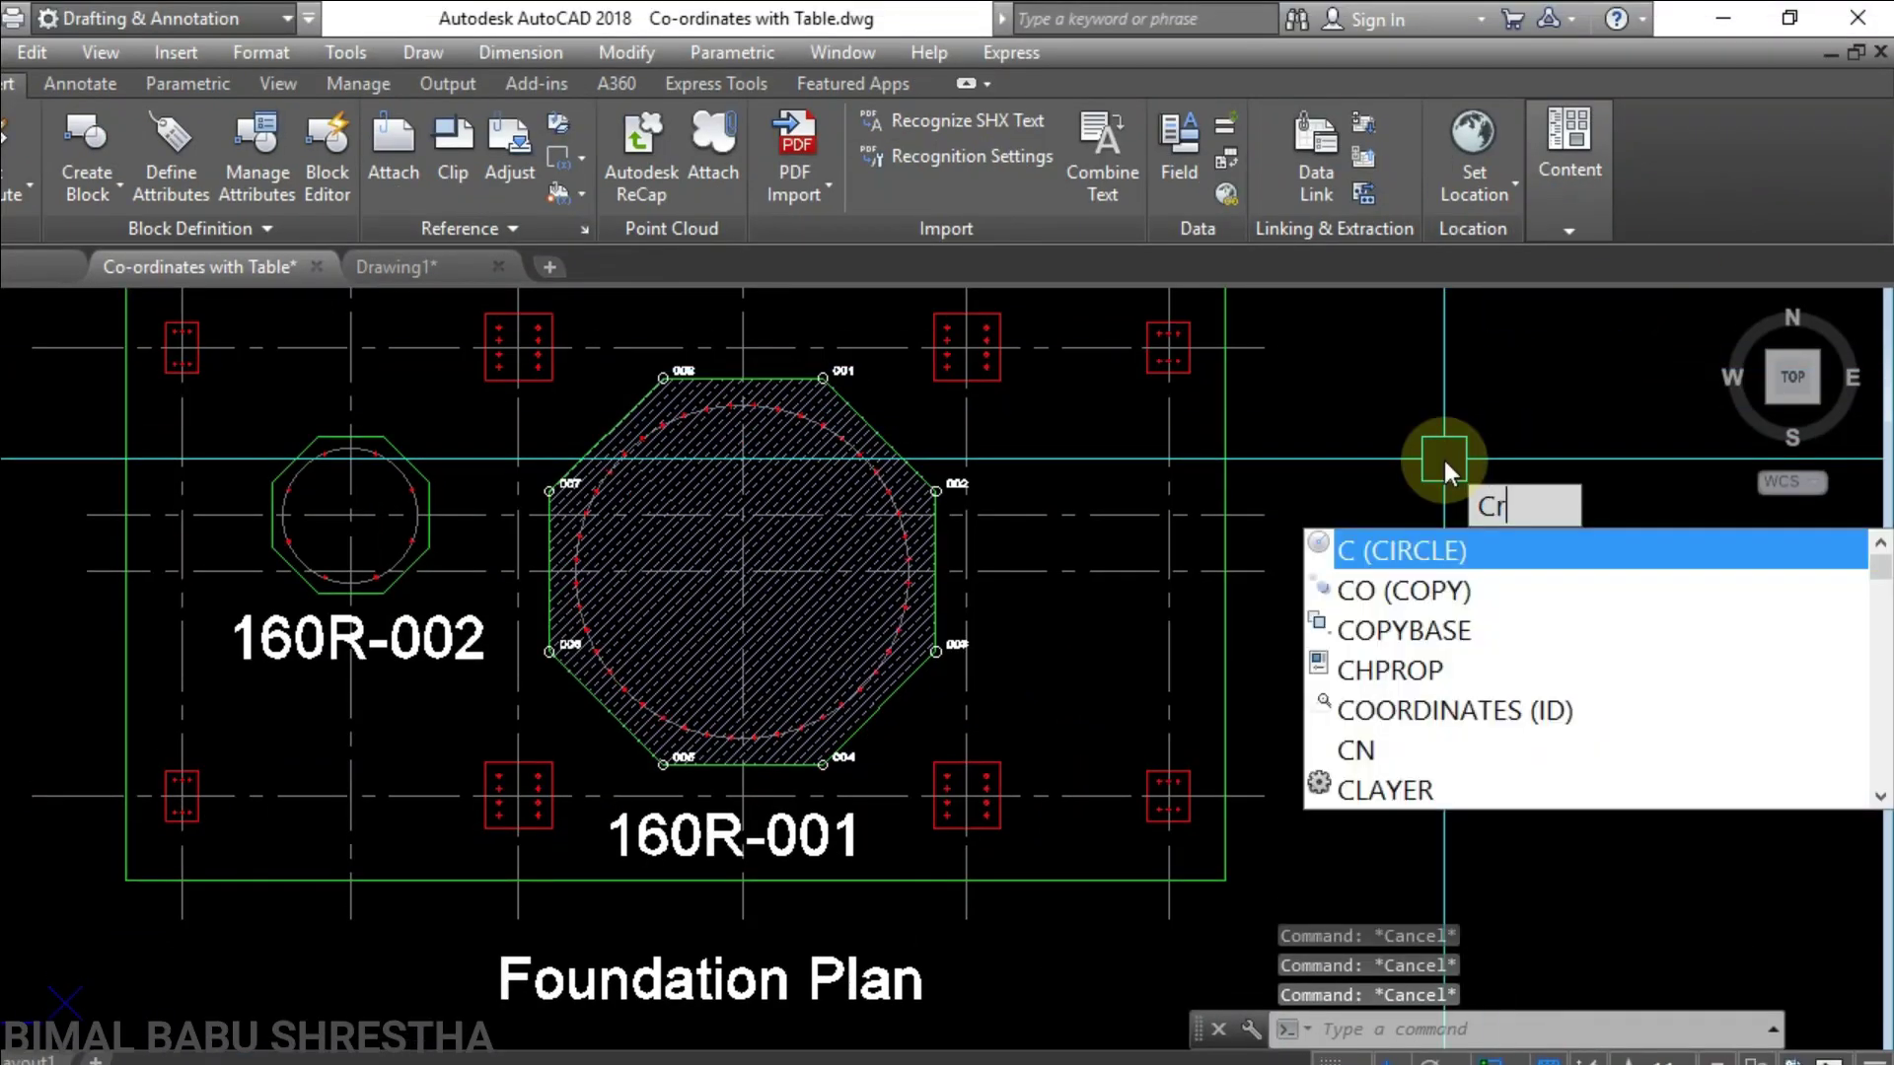
text(RT)
key(Return)
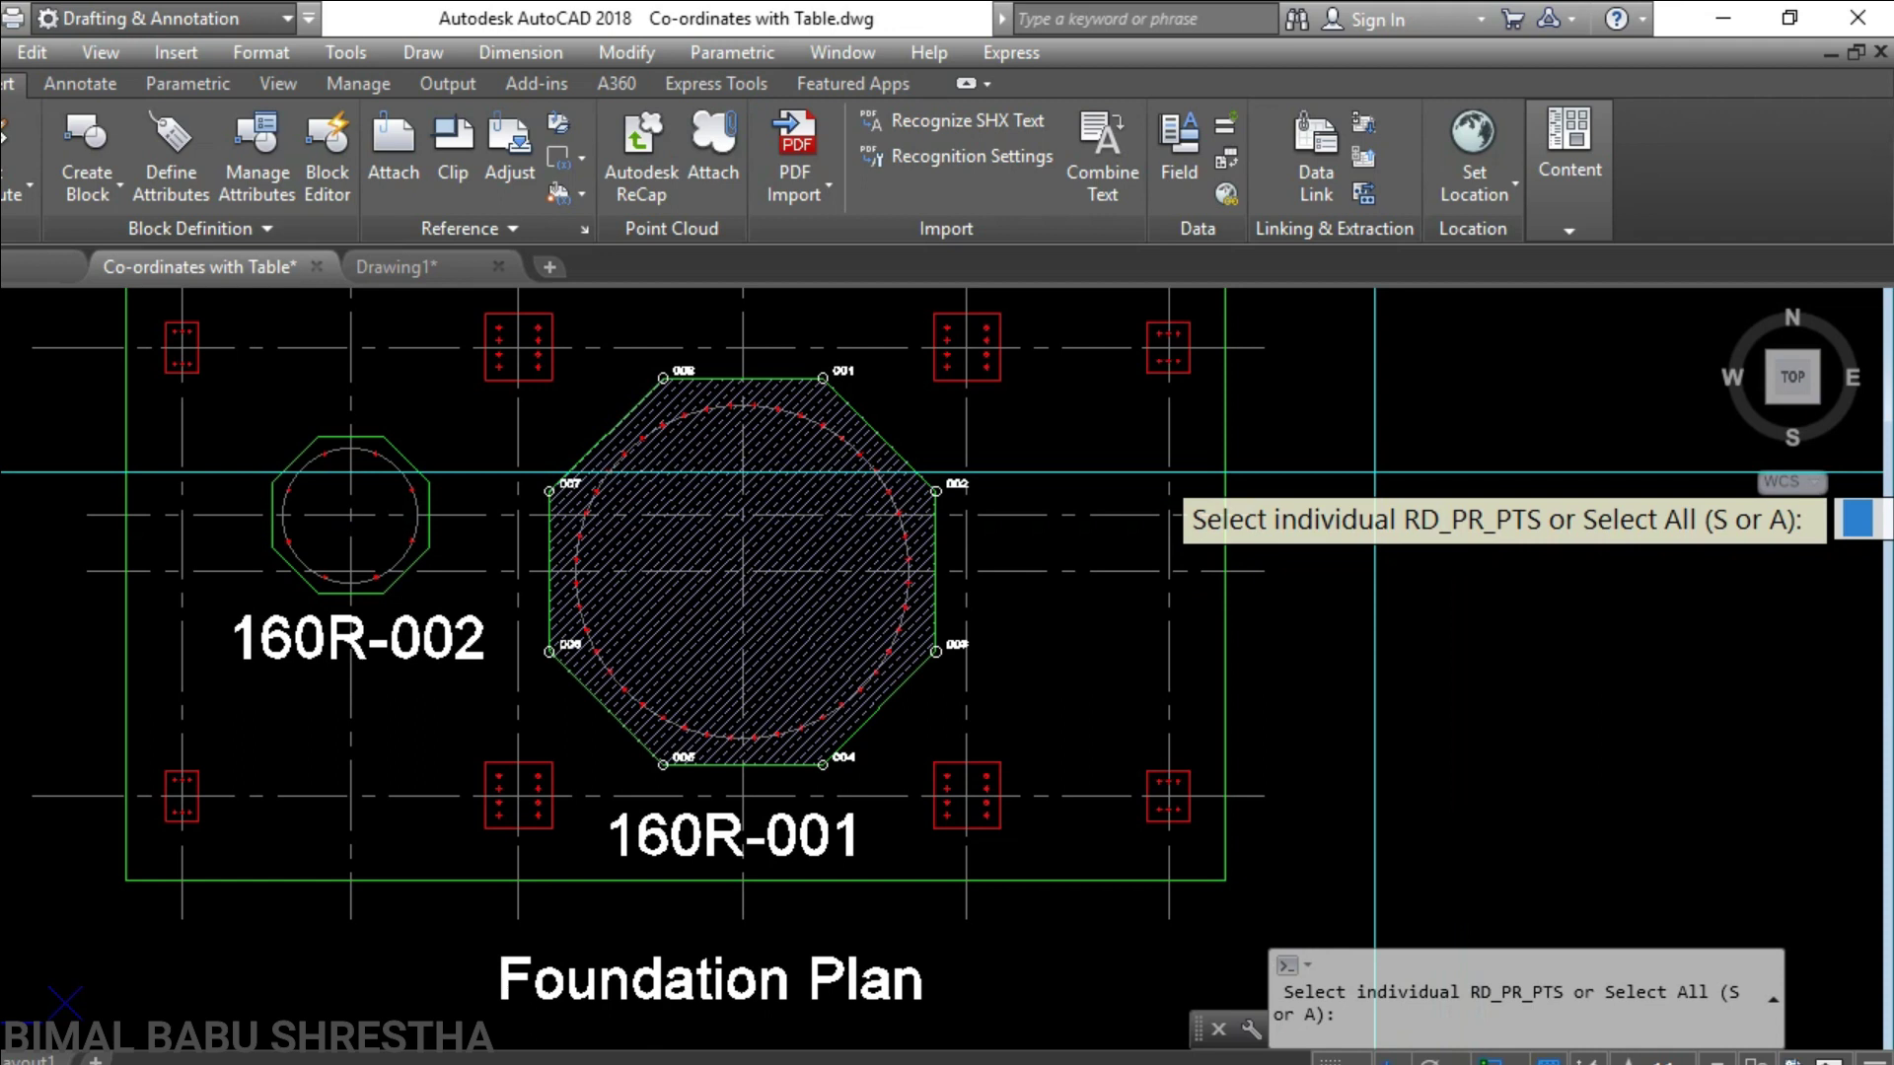
Step: Choose Select and crossing-window the corner points 001–008, then confirm the selection
key(Return)
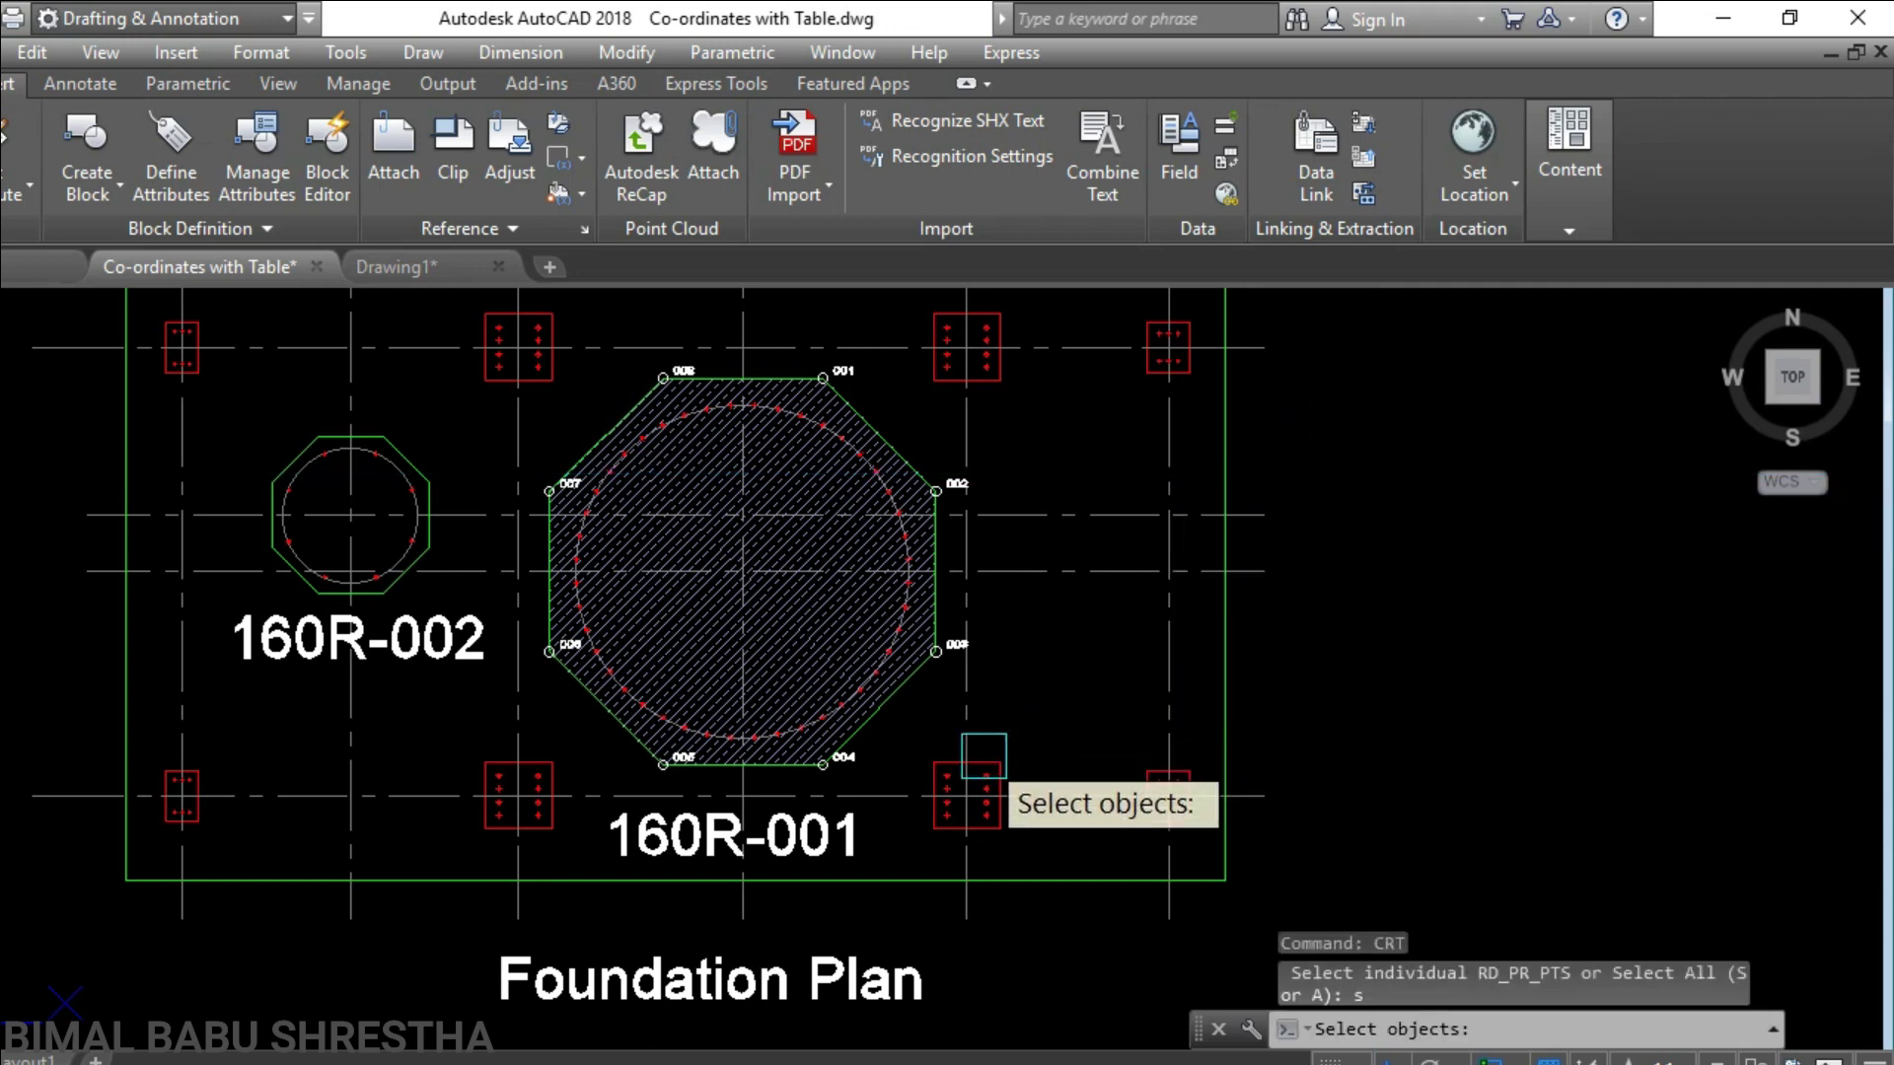
scroll(981, 760, up, 4)
middle_drag(980, 748, 1143, 460)
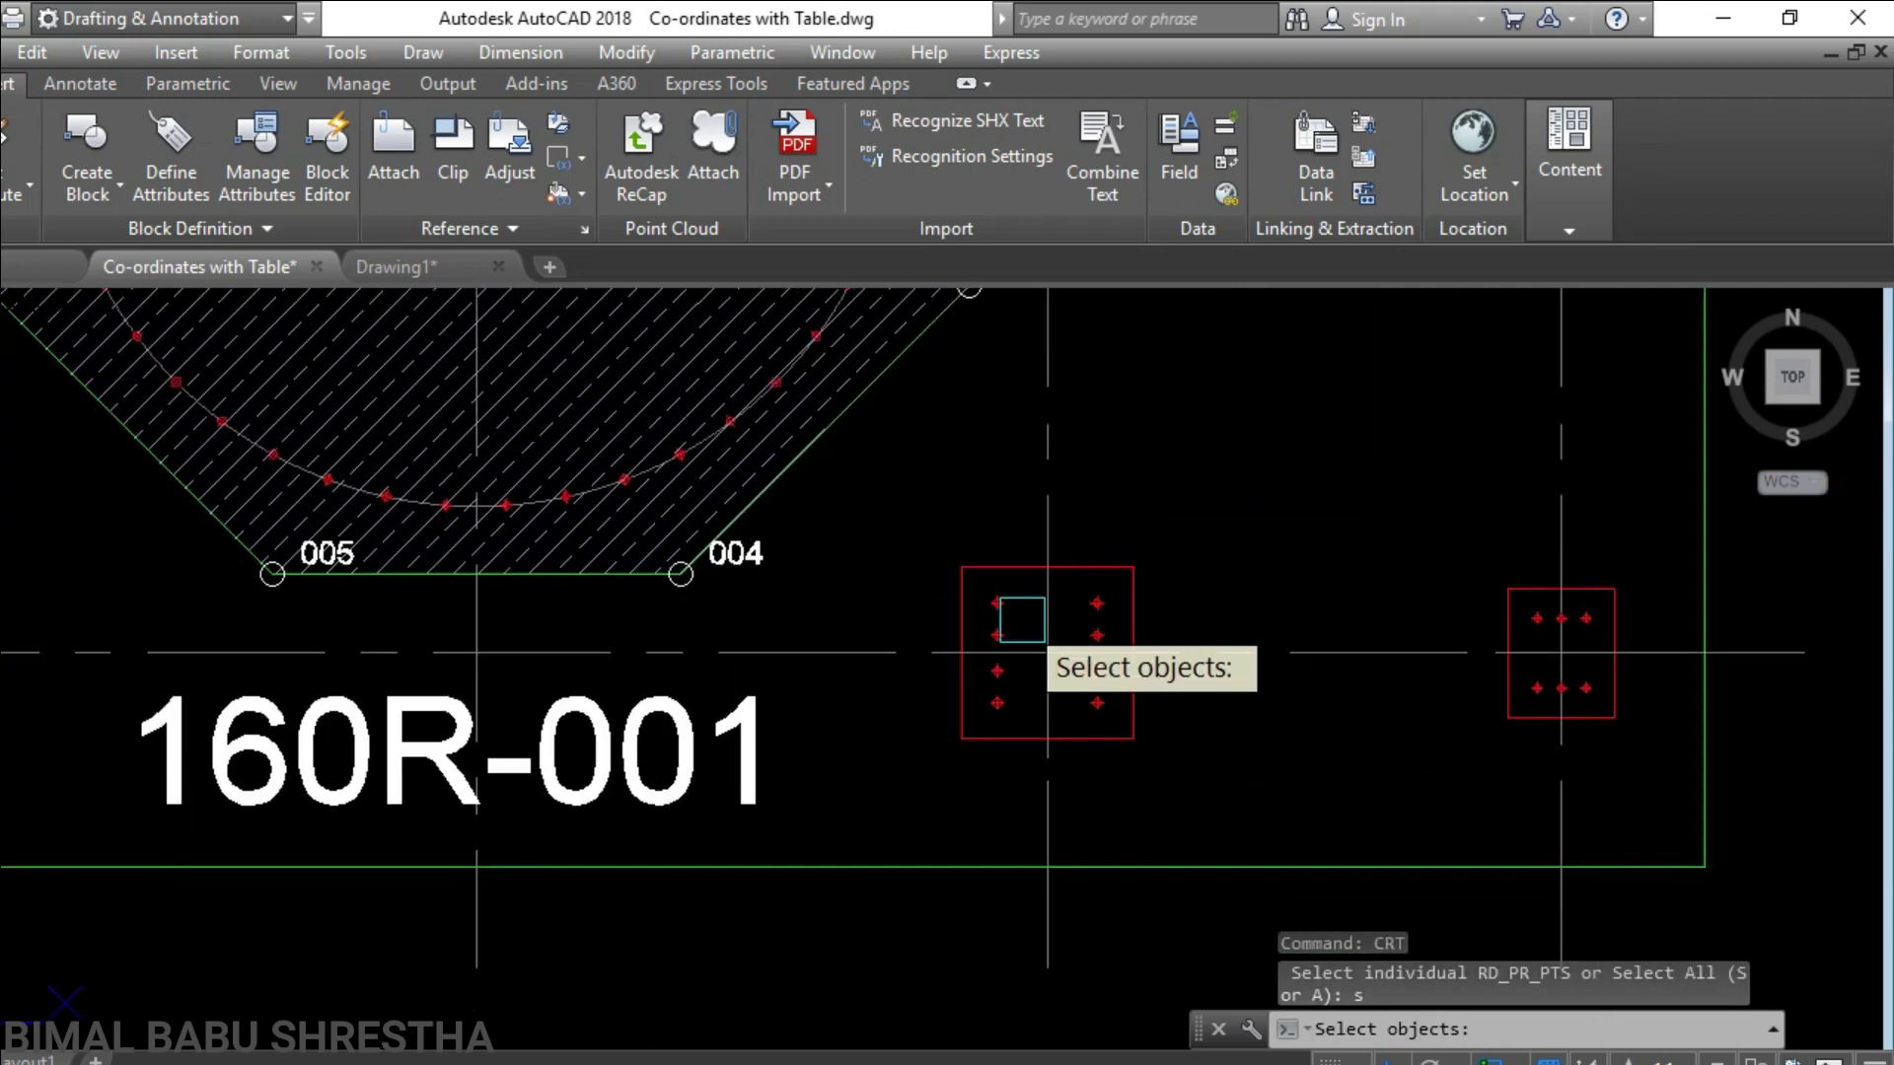
click(1178, 759)
middle_drag(878, 625, 941, 808)
scroll(941, 737, down, 3)
middle_drag(727, 452, 764, 634)
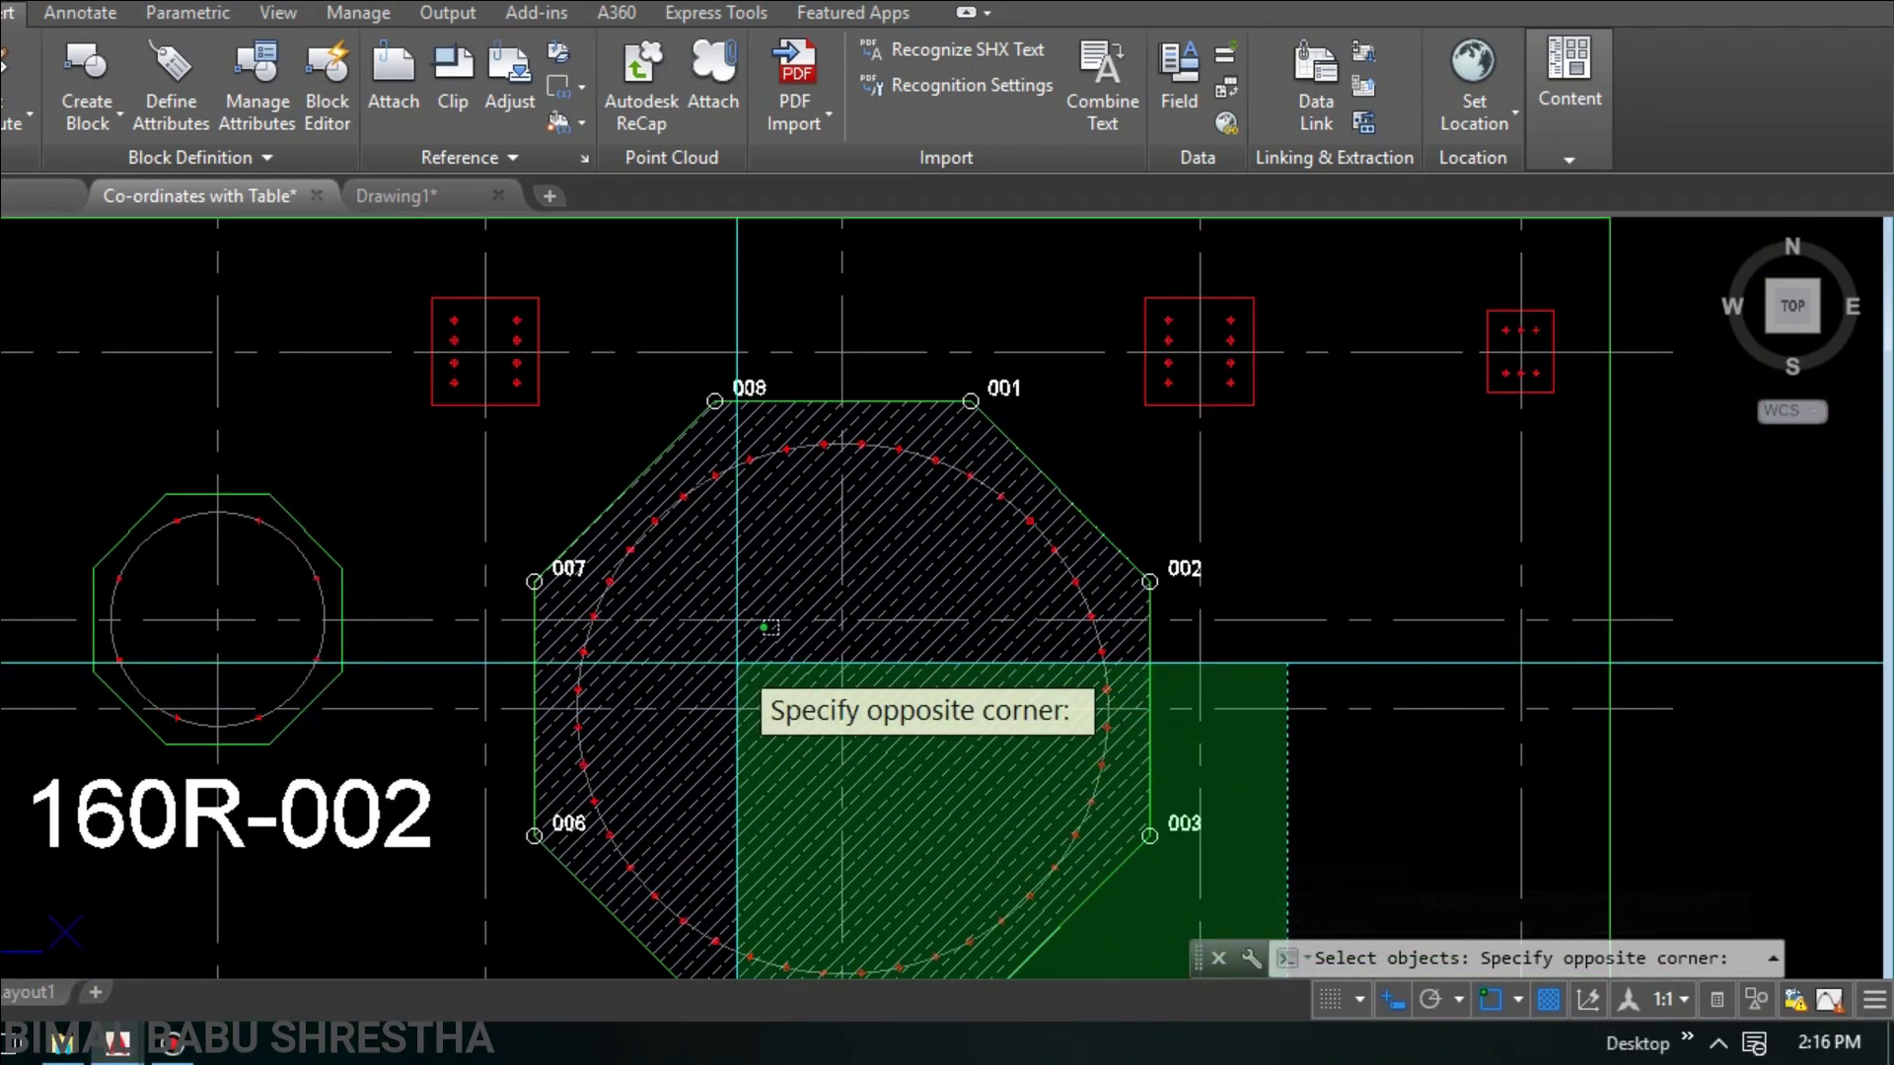
scroll(524, 451, up, 2)
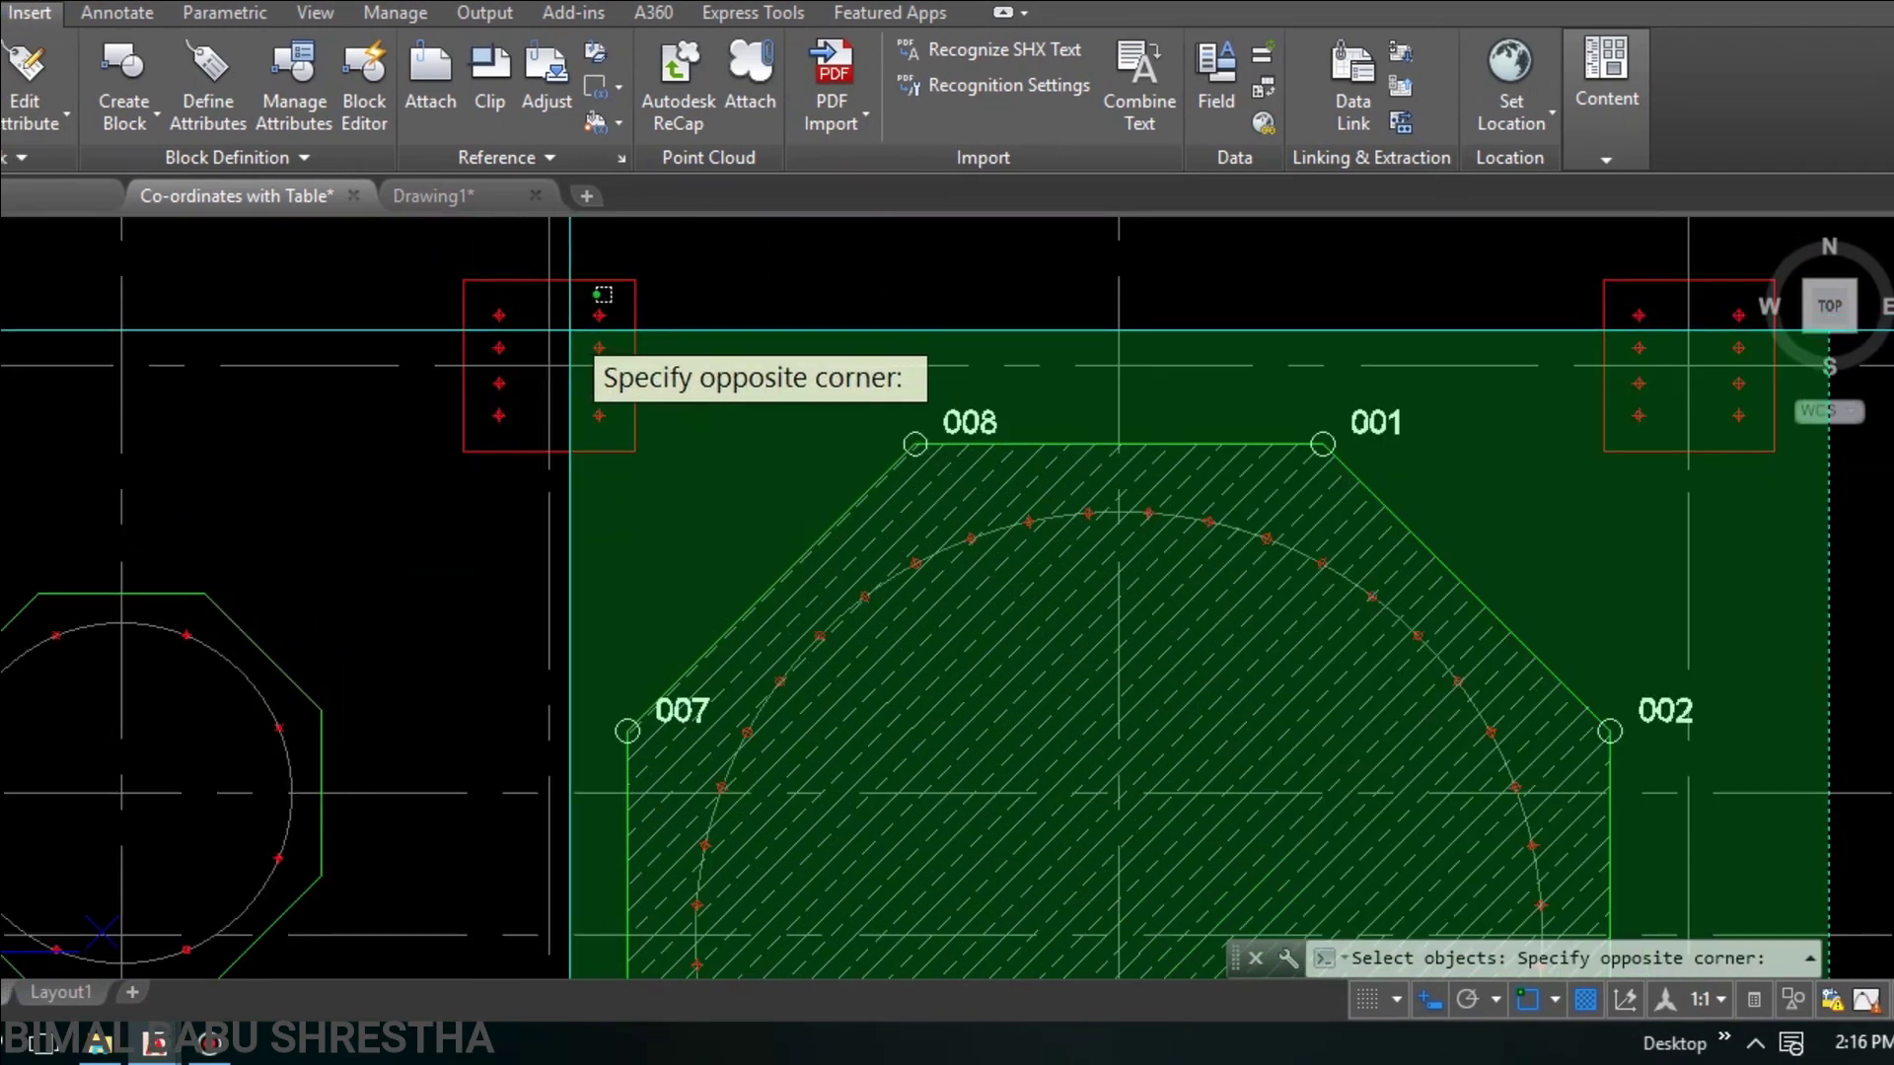
click(603, 294)
scroll(591, 373, down, 3)
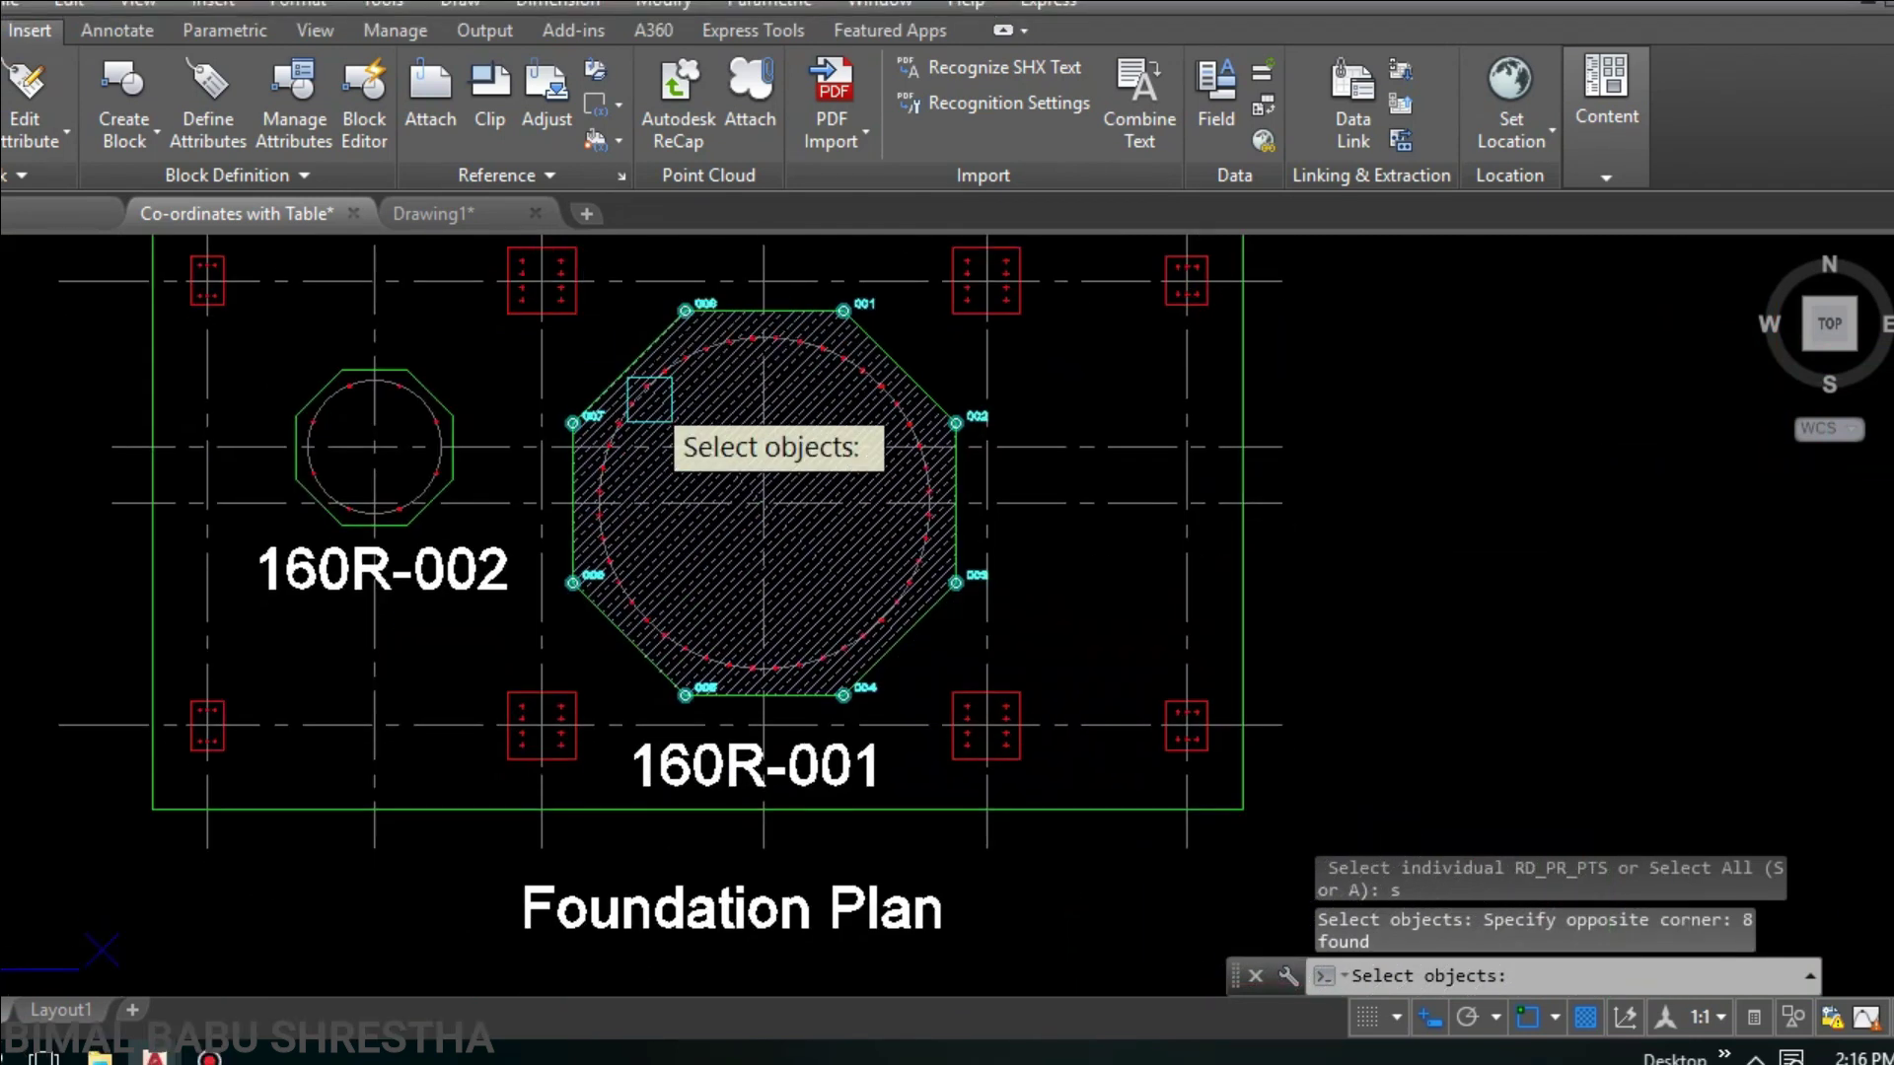
key(Return)
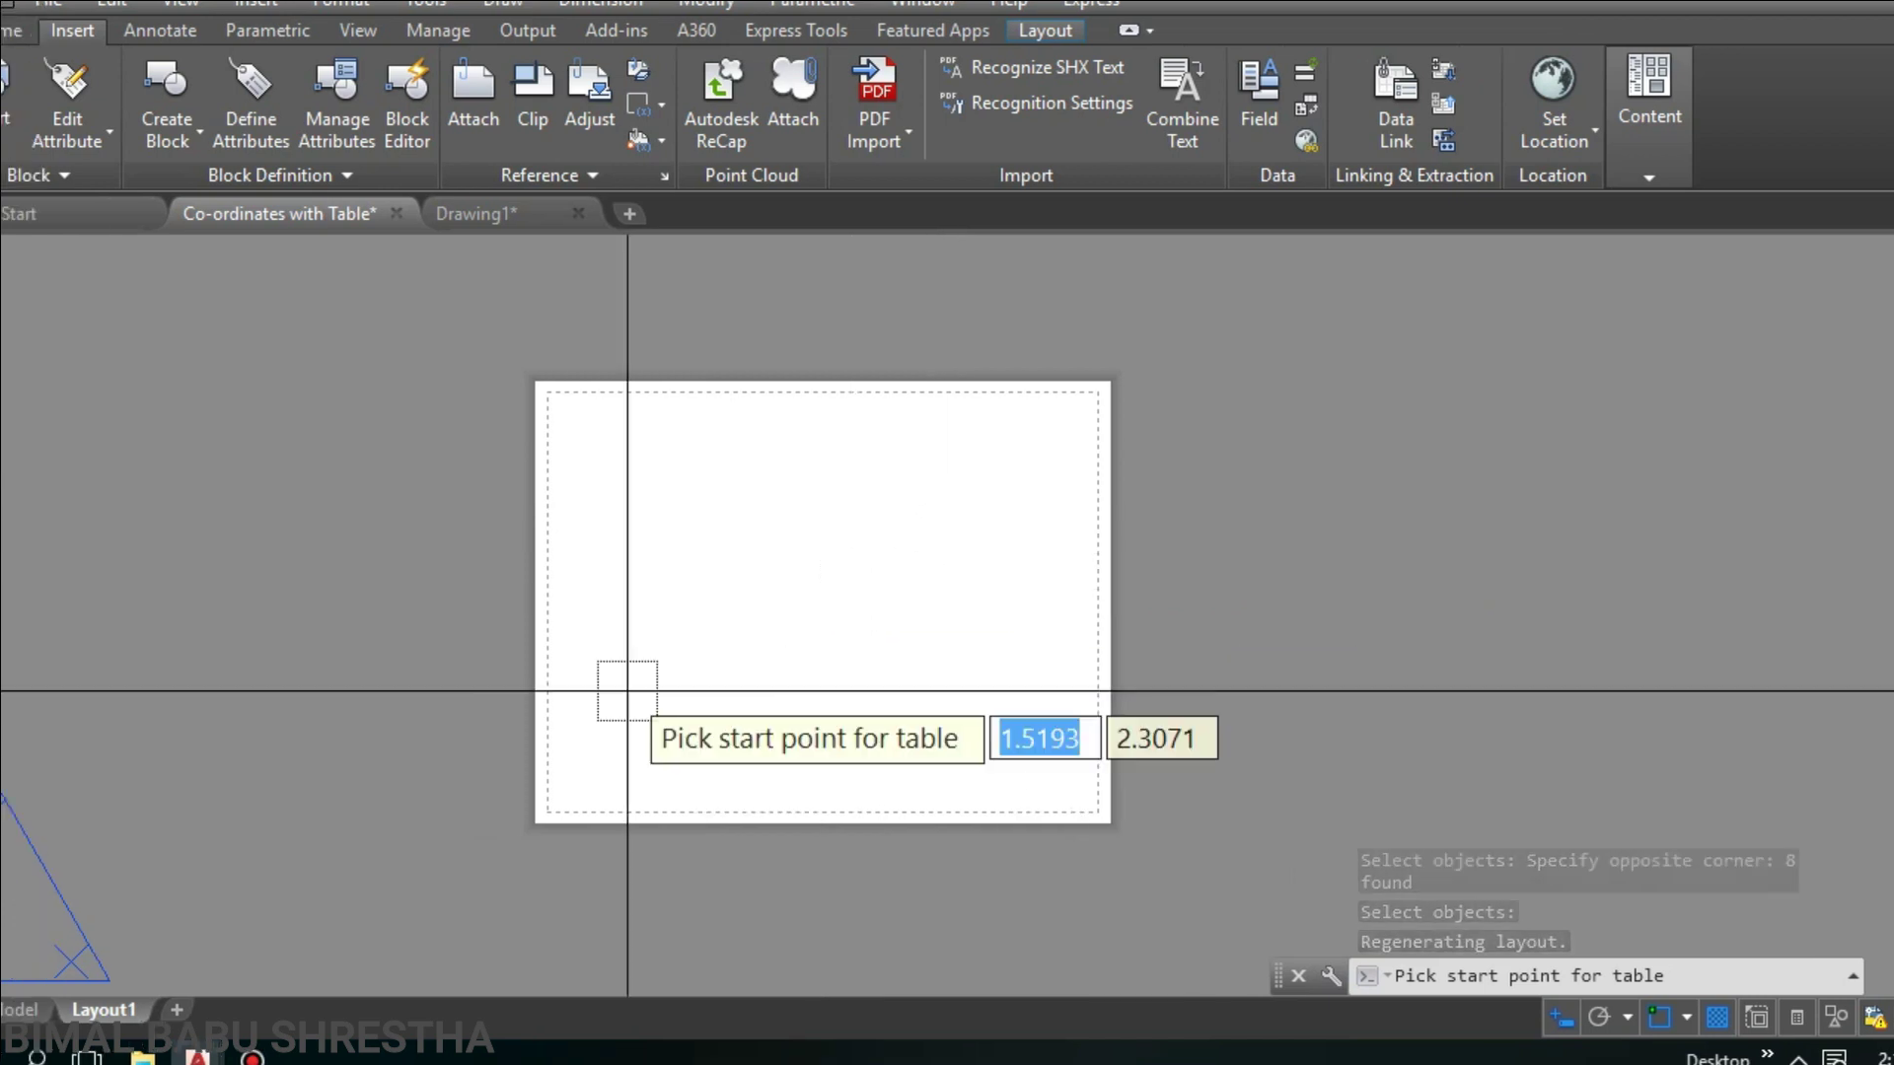
Step: Place the easting/northing table for points 001–008 on Layout1 and zoom to inspect it
middle_drag(1370, 572, 748, 461)
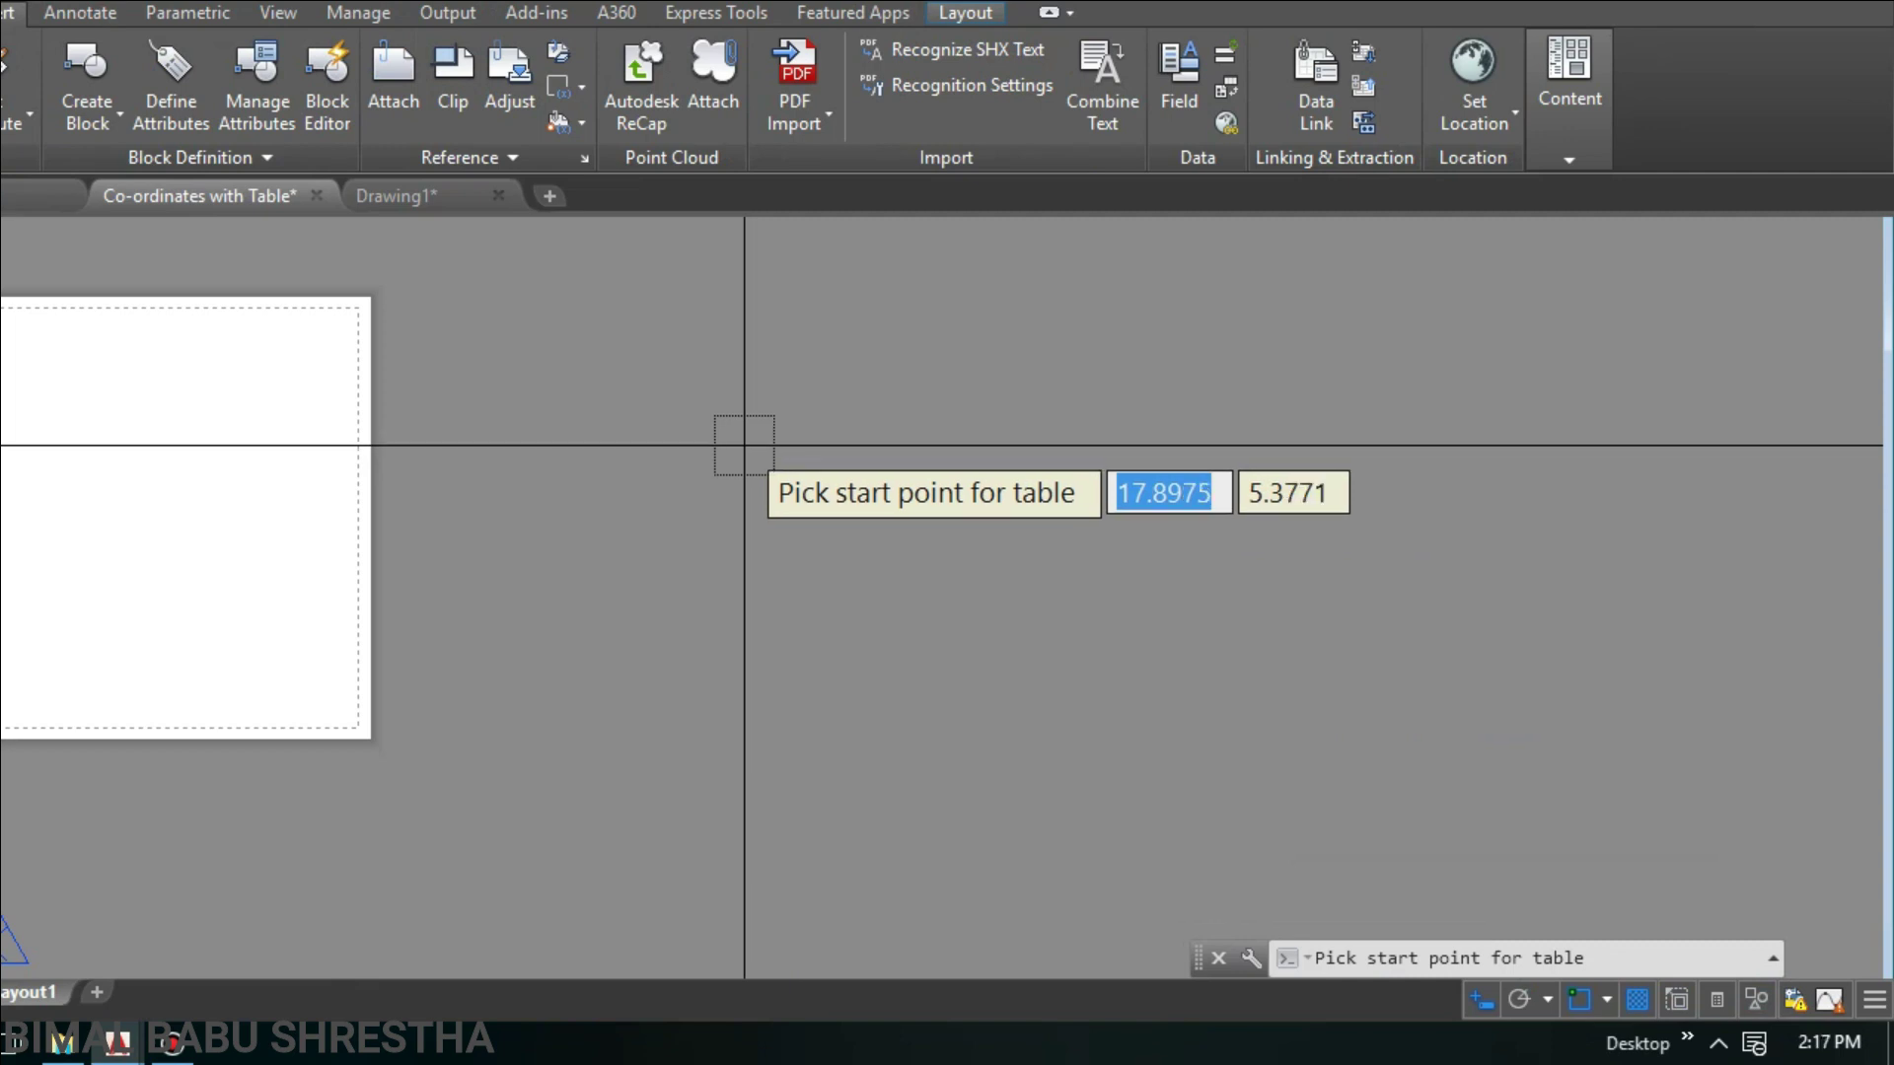
middle_drag(728, 444, 677, 410)
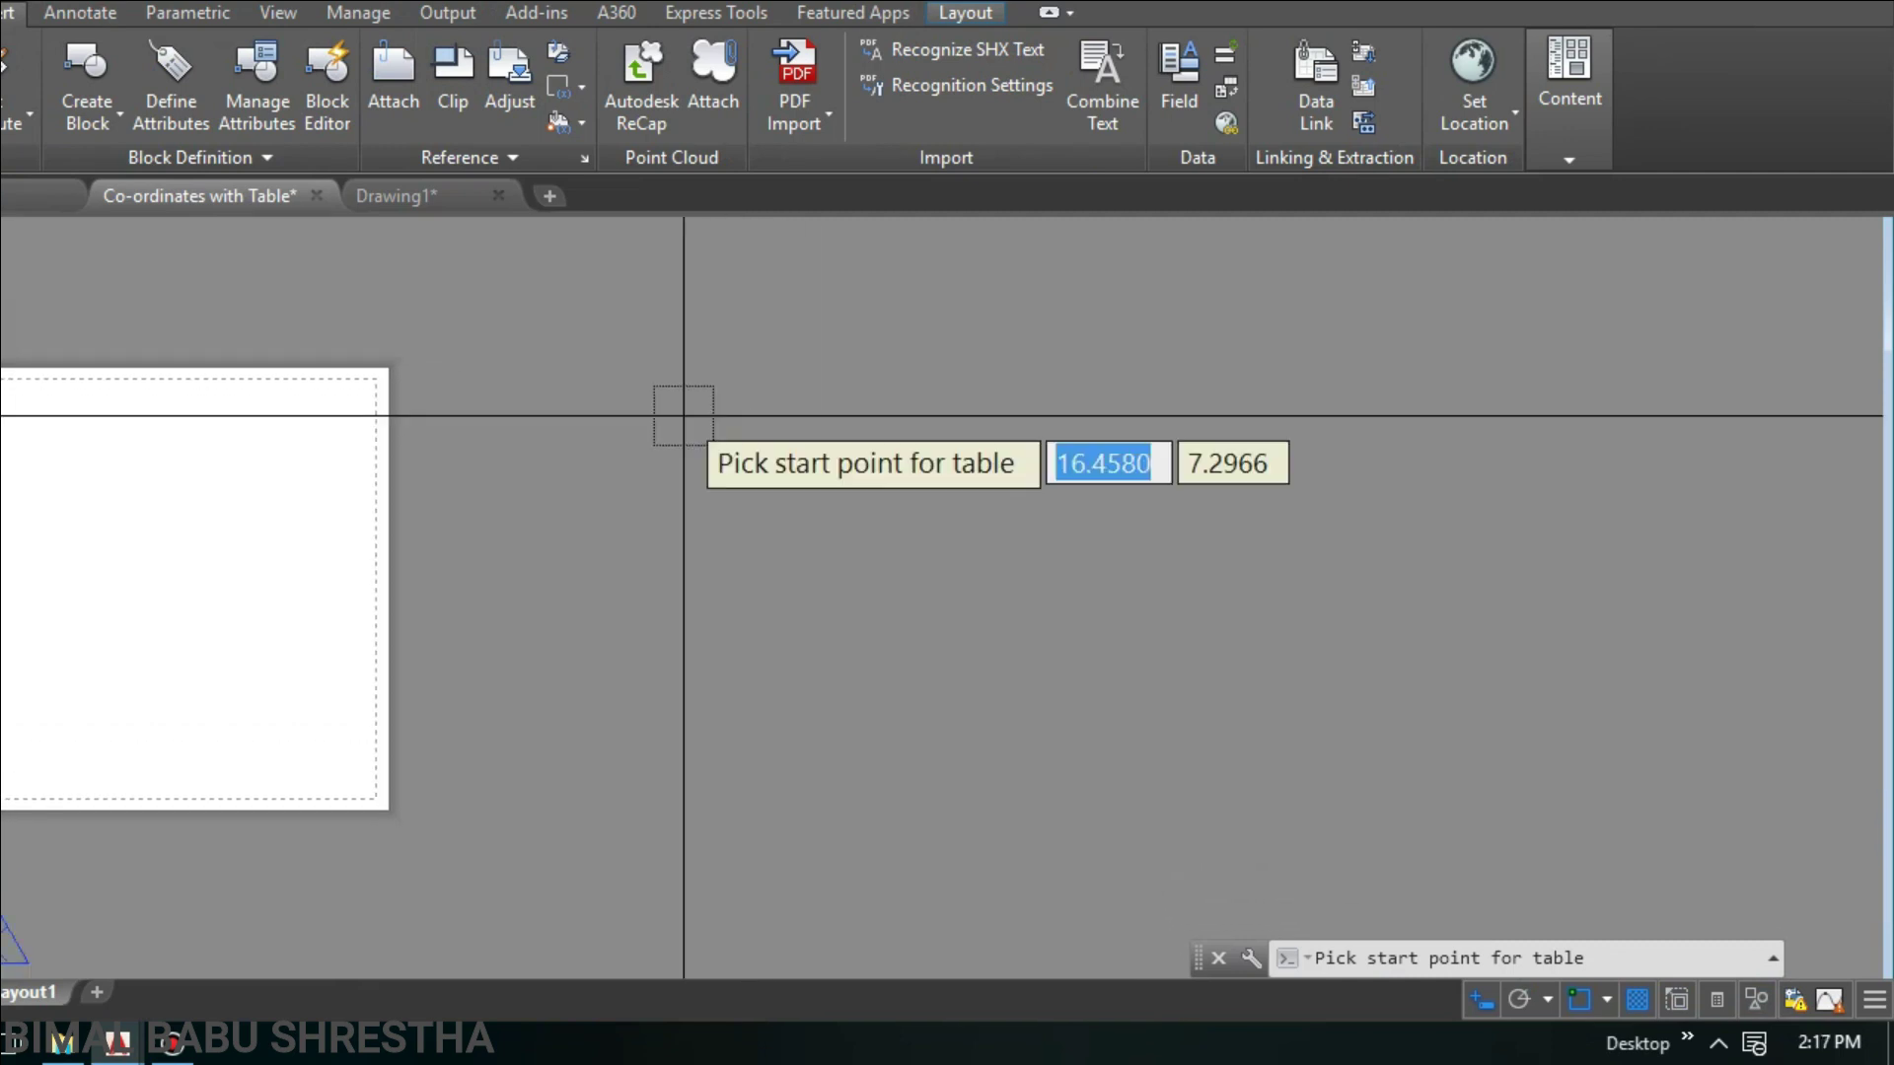
scroll(676, 410, down, 2)
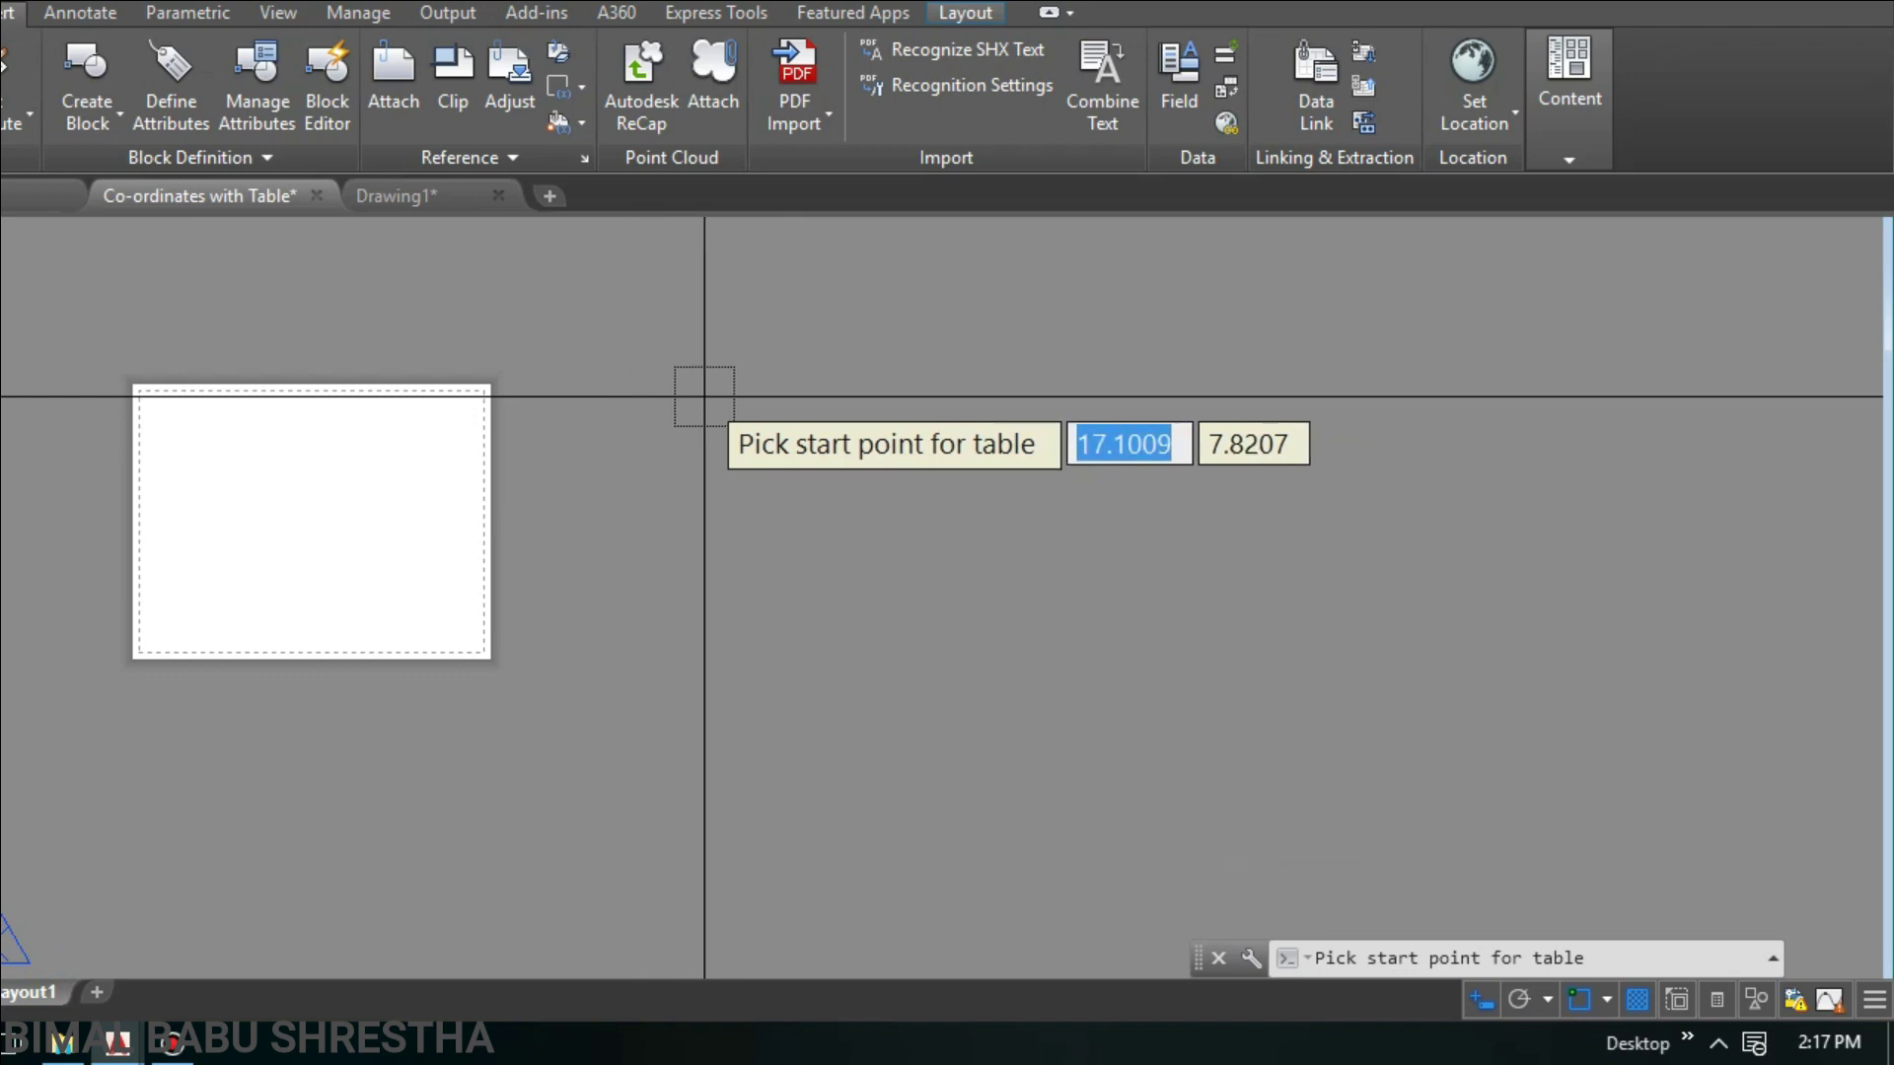
click(759, 362)
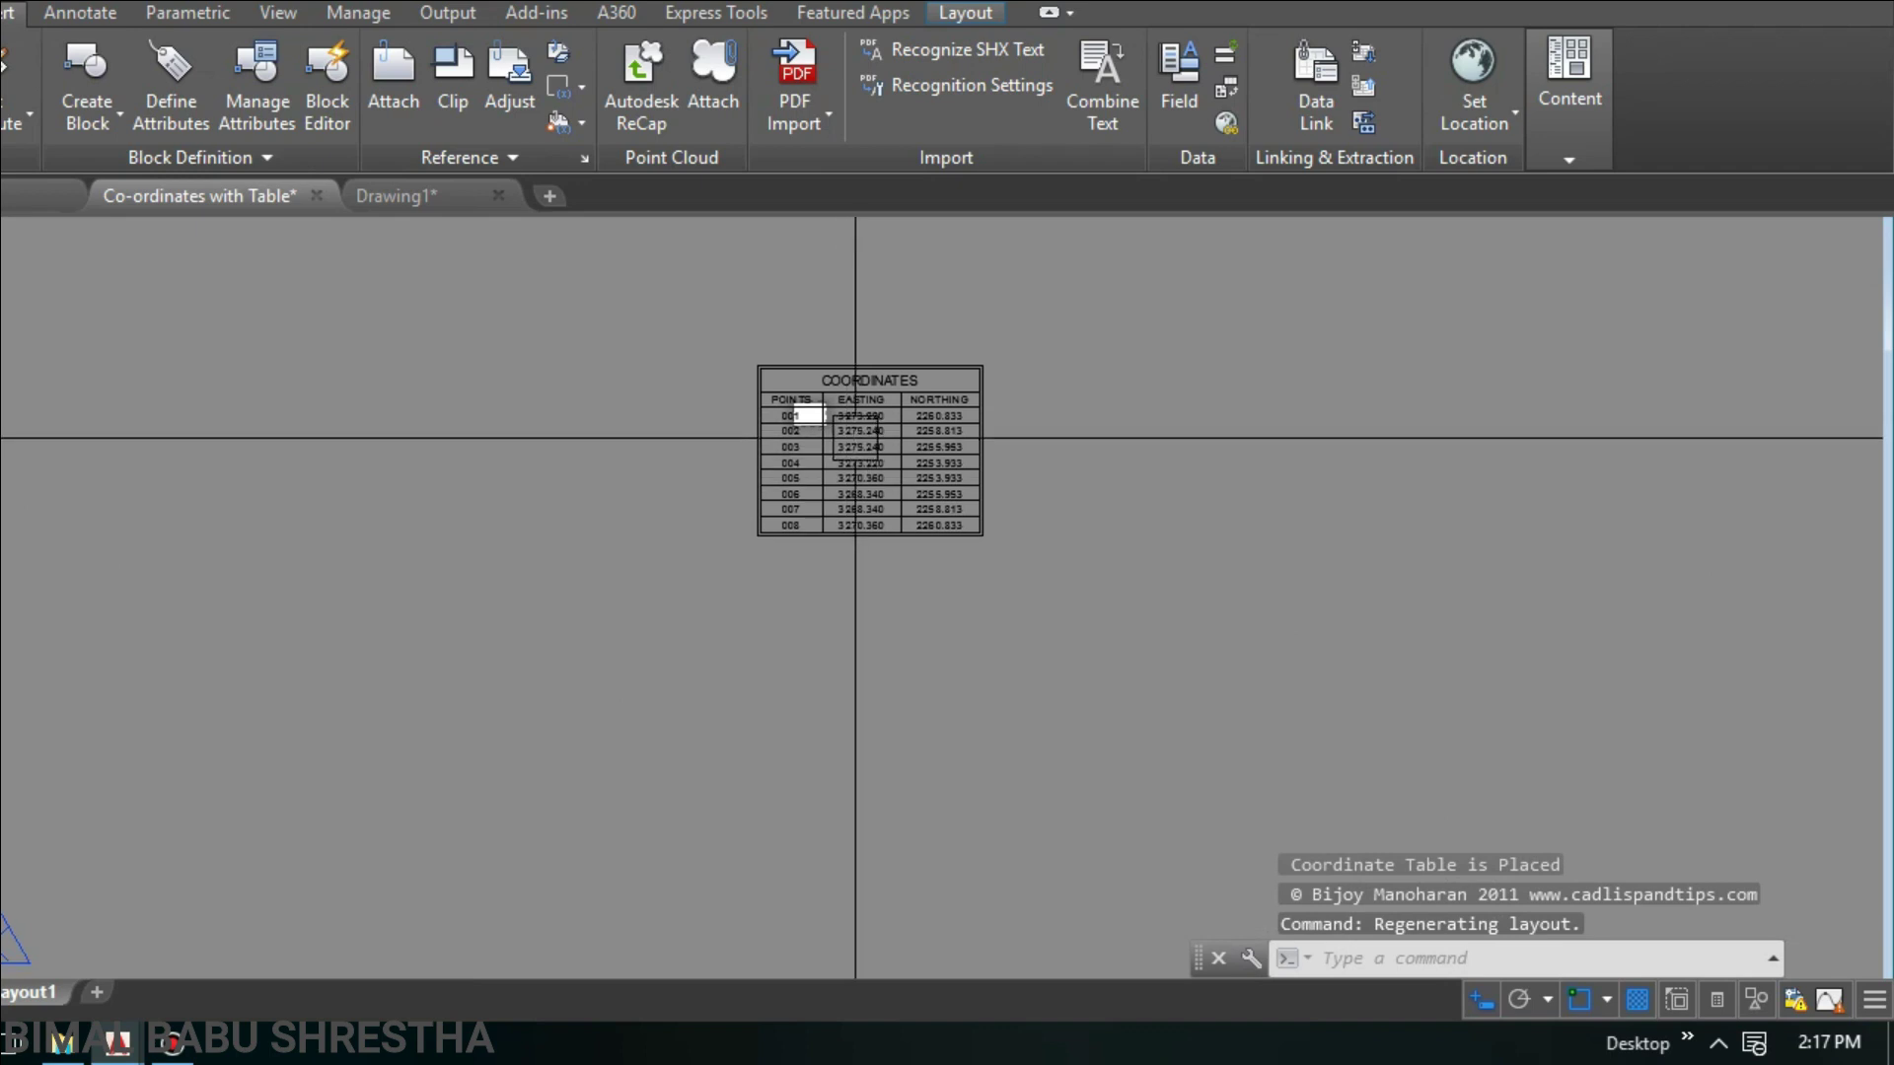
scroll(855, 437, up, 5)
key(Escape)
scroll(844, 513, down, 1)
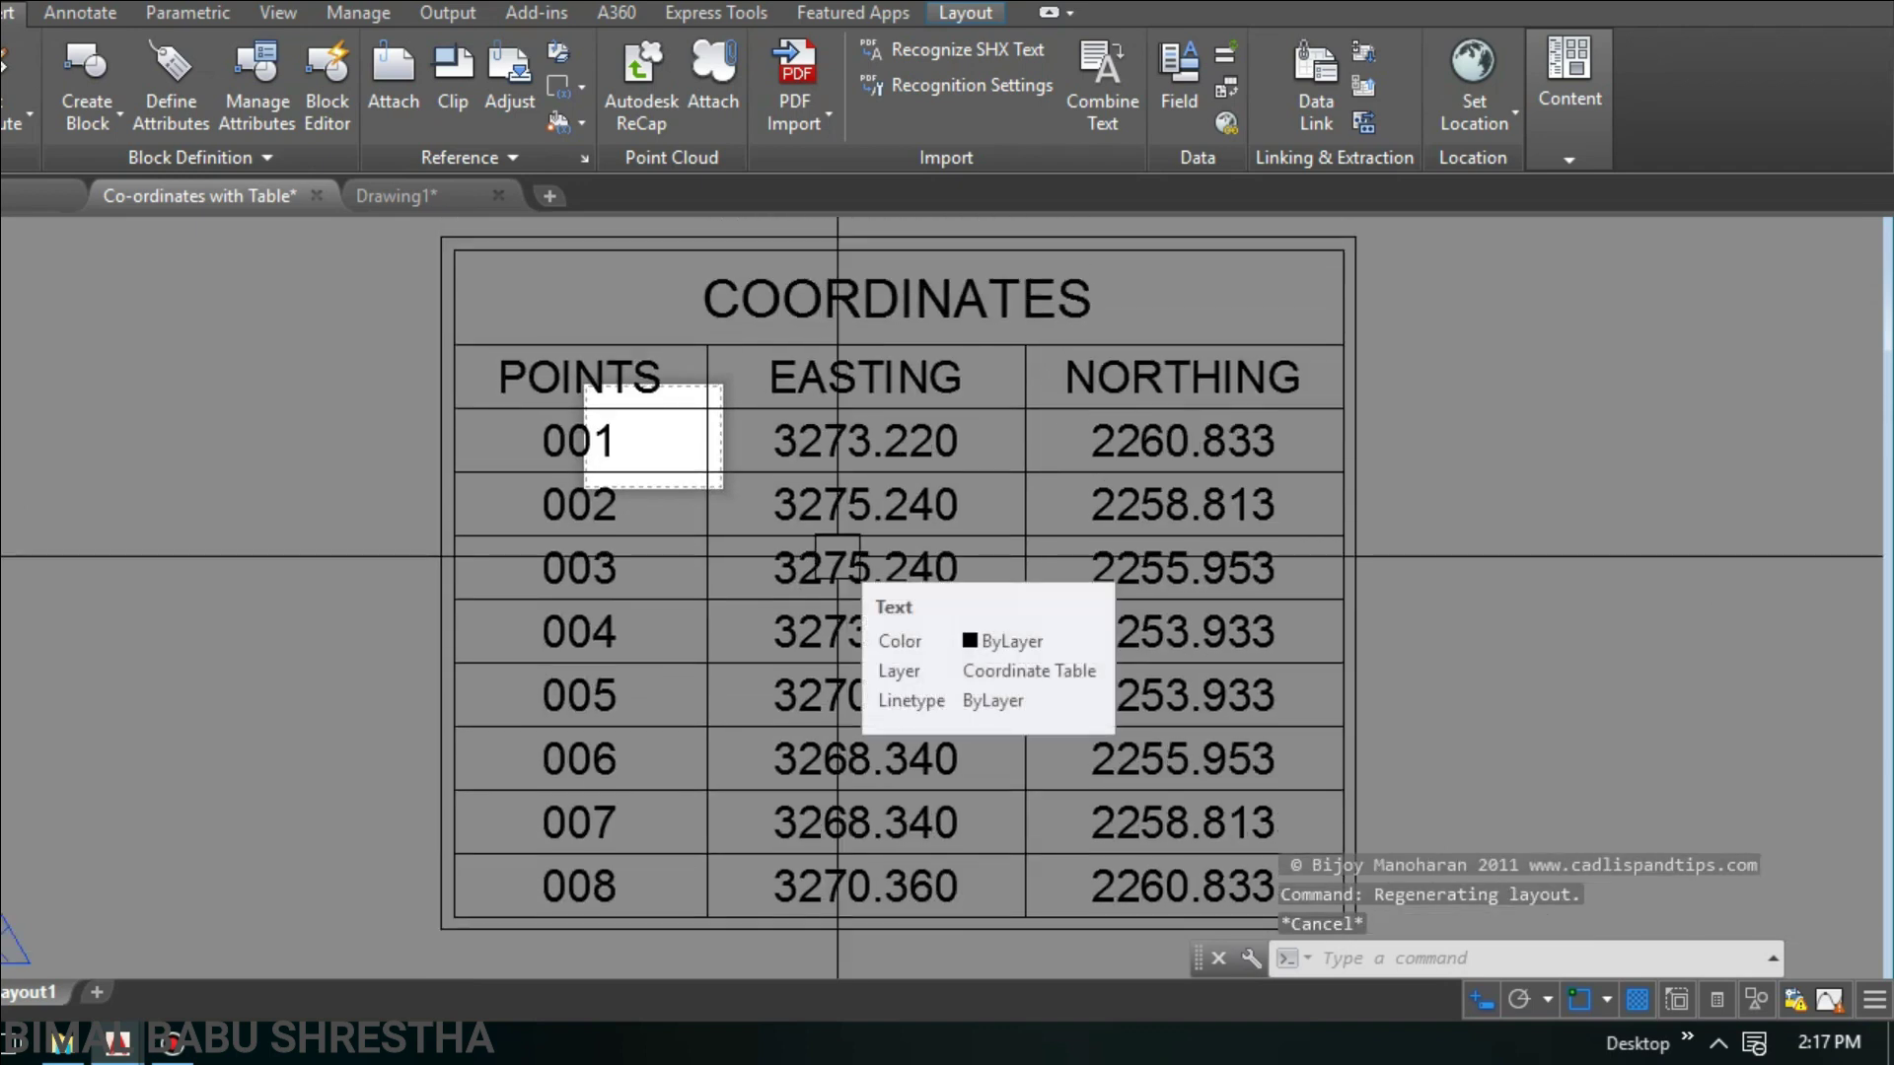
scroll(864, 528, down, 2)
mouse_move(864, 528)
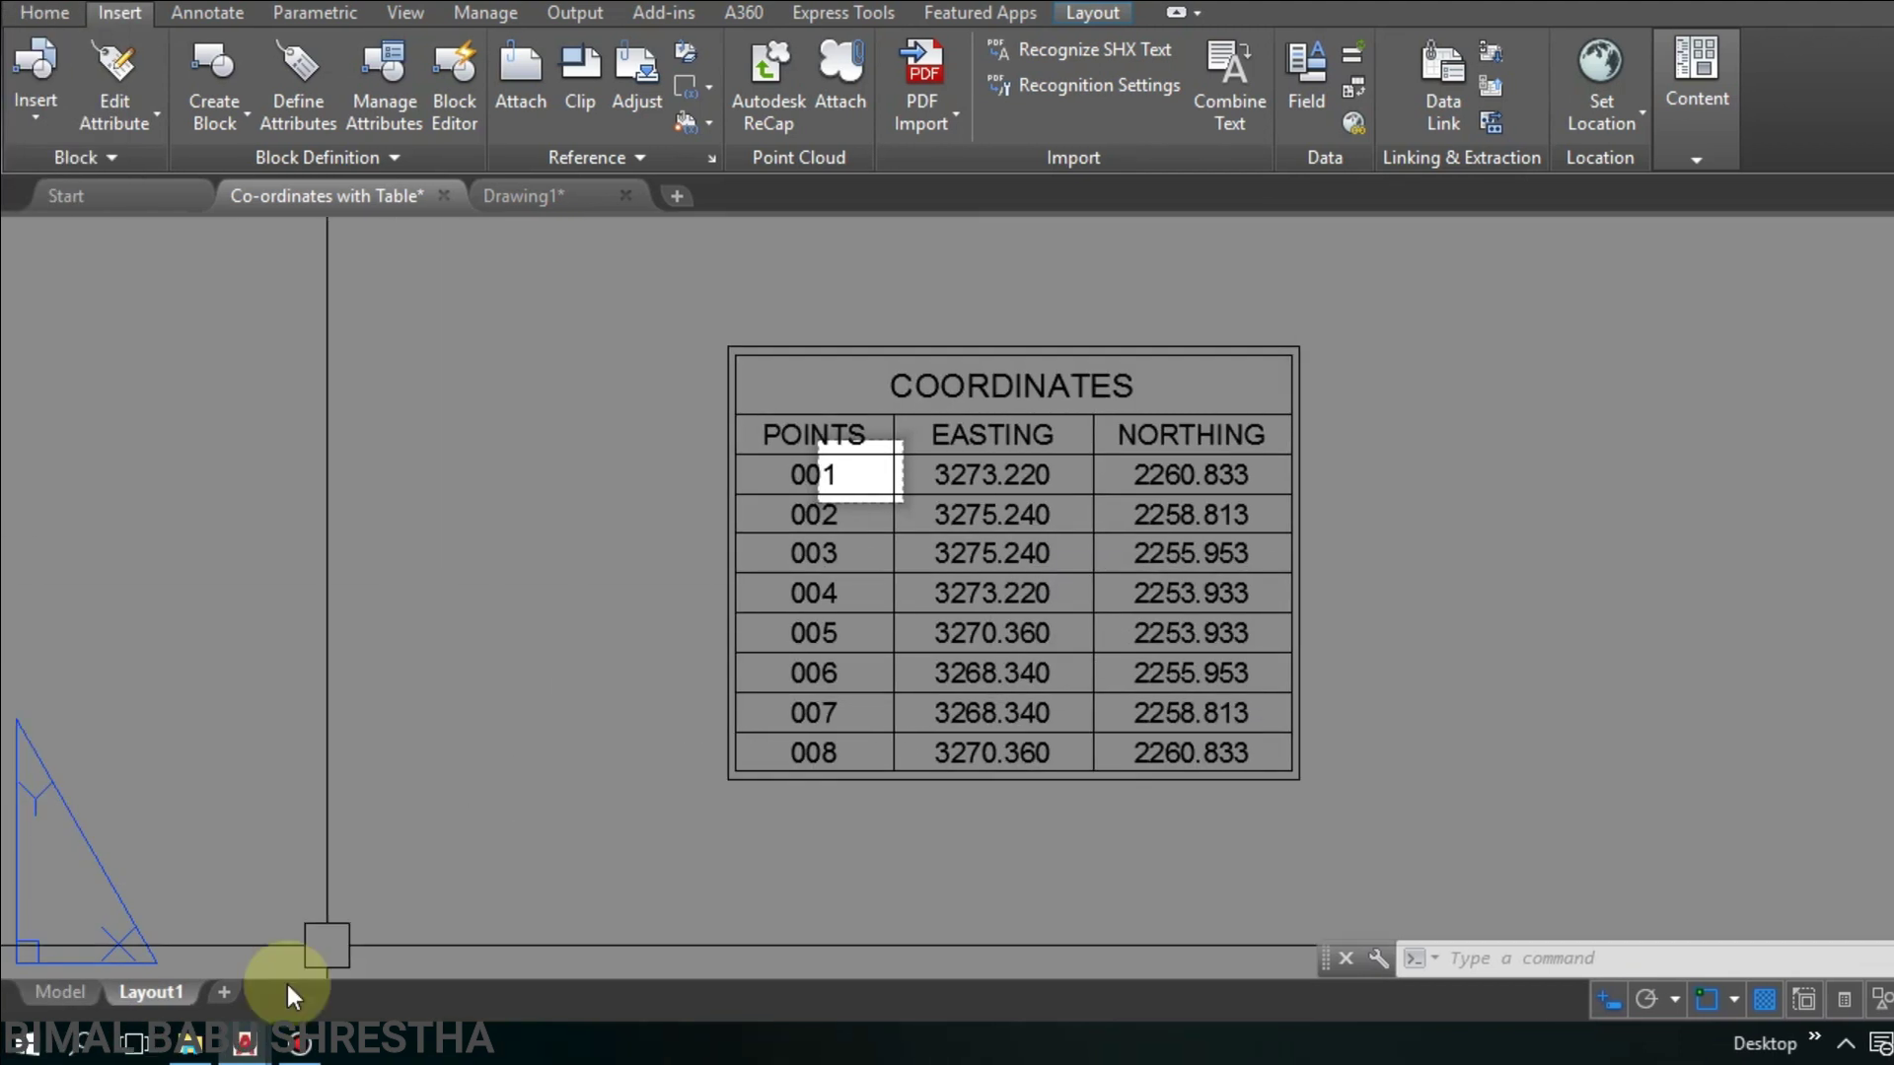
Step: Copy the 41-object COORDINATES table on Layout1 with COPYBASE at base point 0,0,0
click(59, 991)
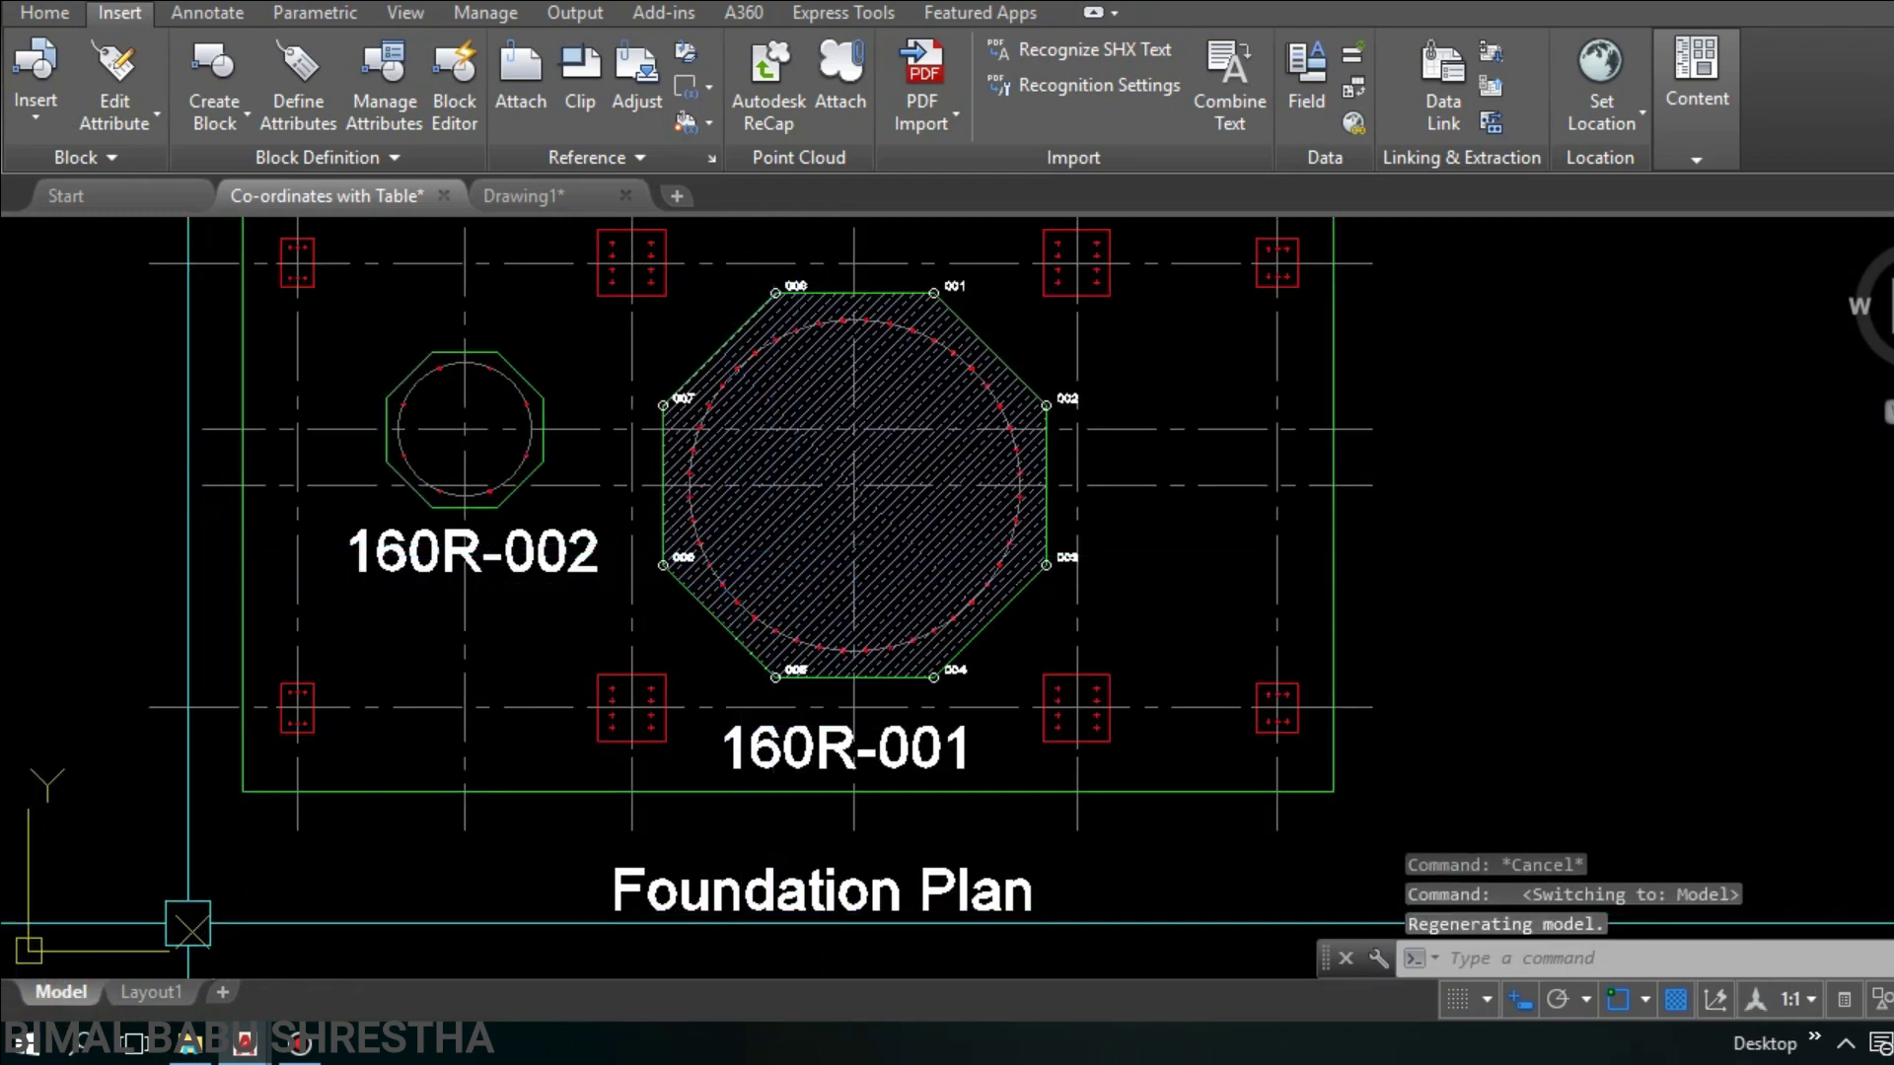
click(148, 992)
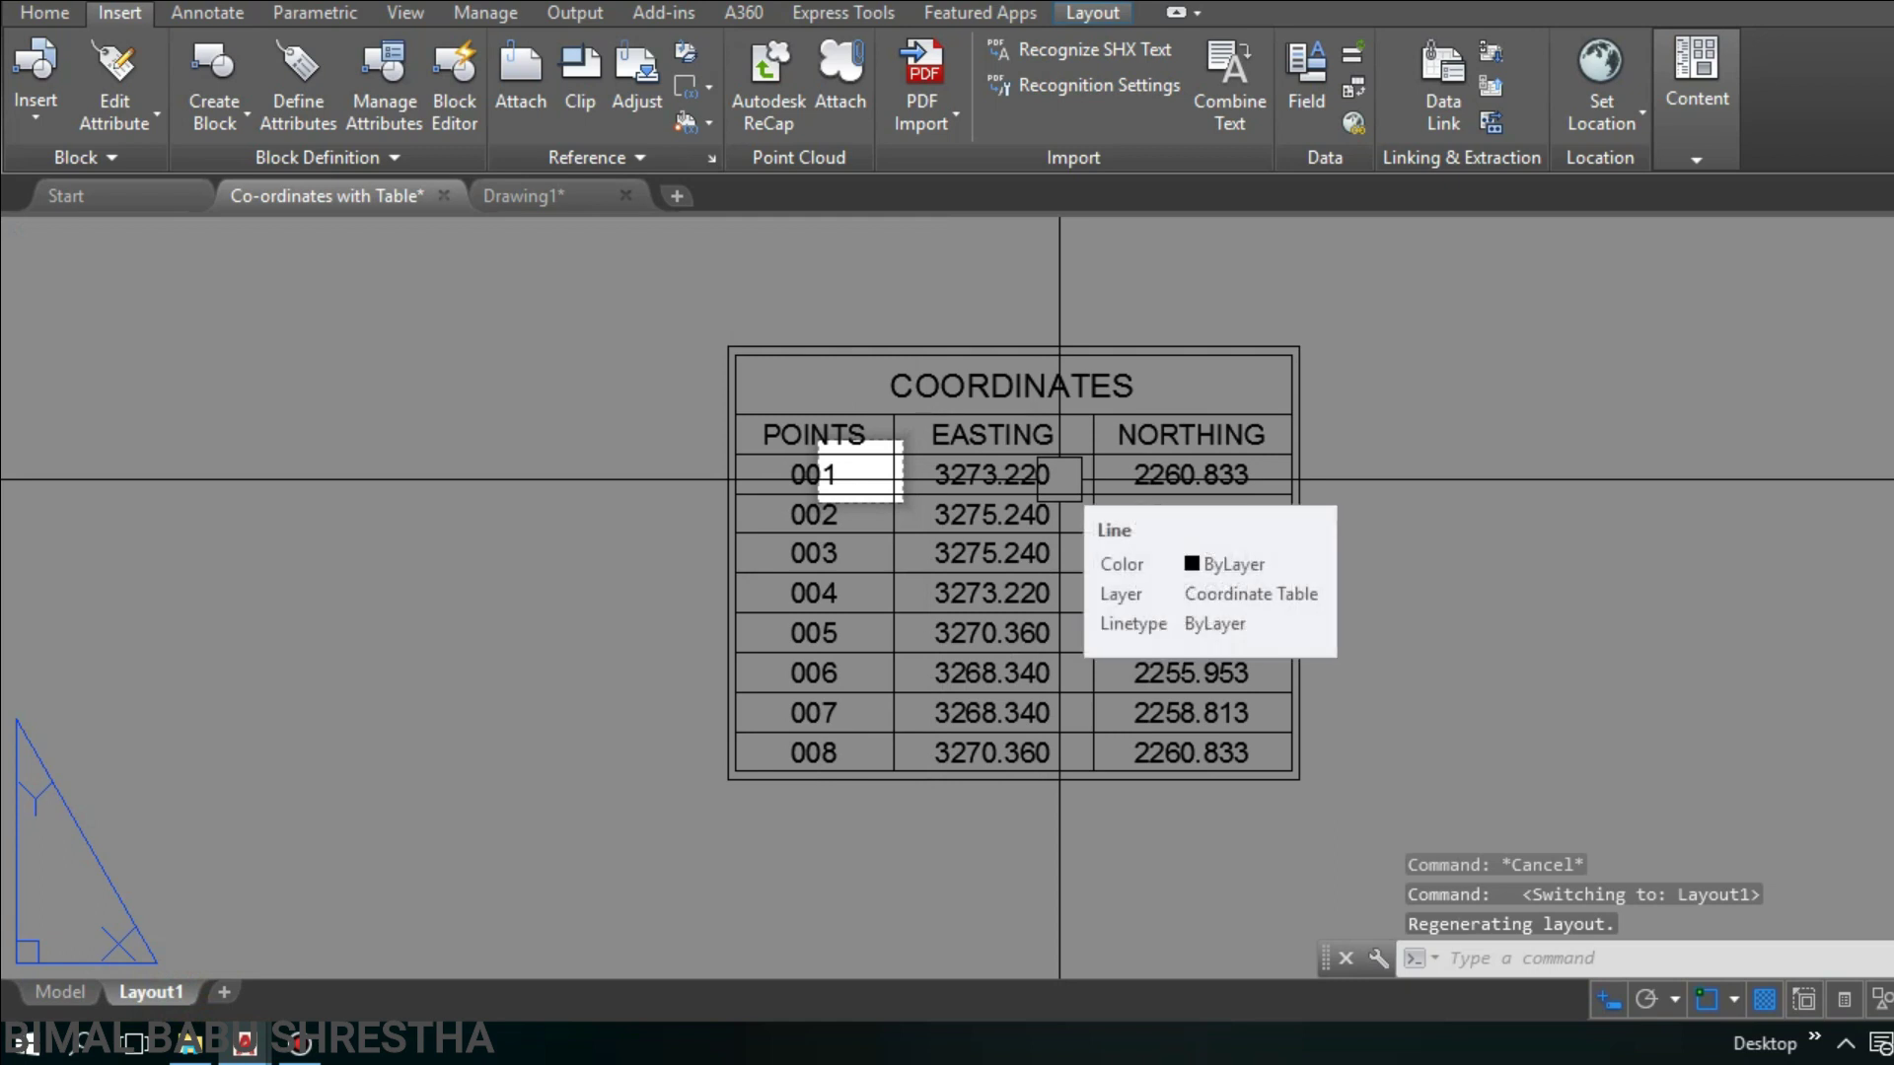
key(Escape)
key(Escape)
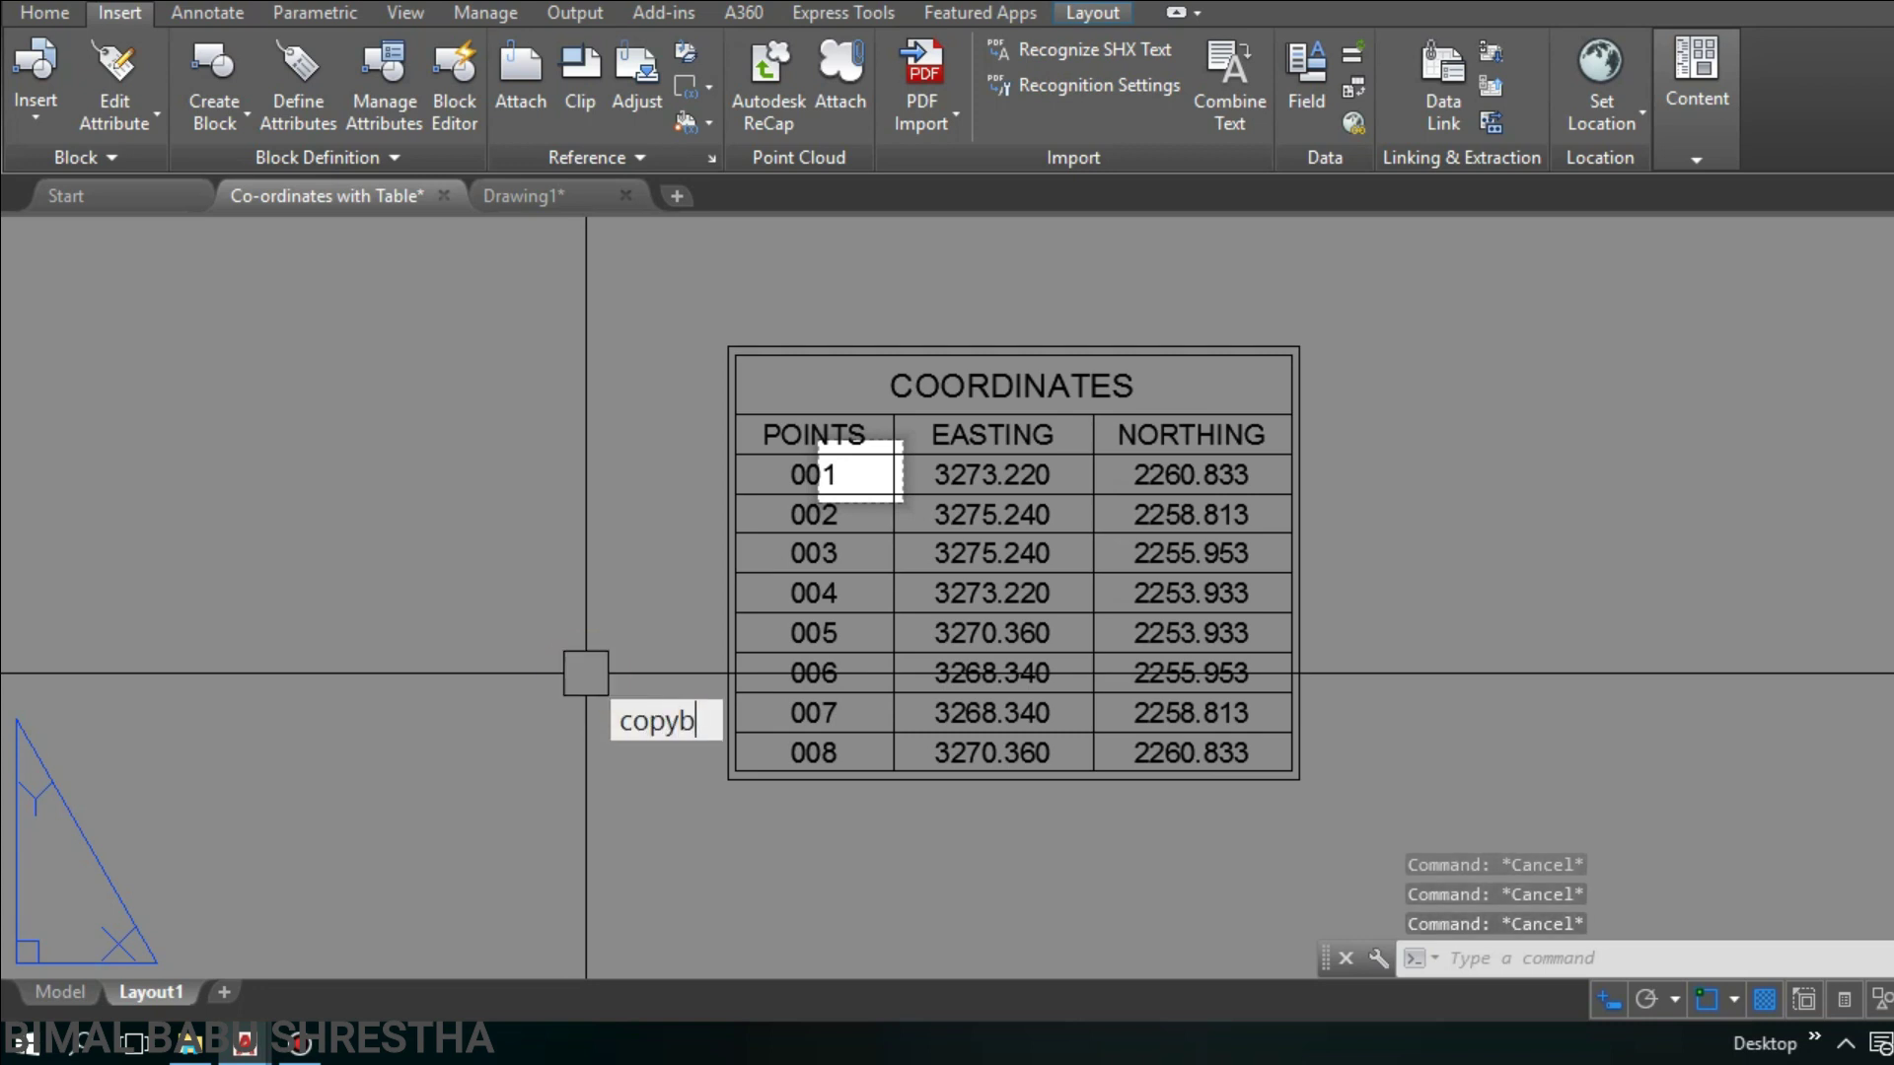
key(Return)
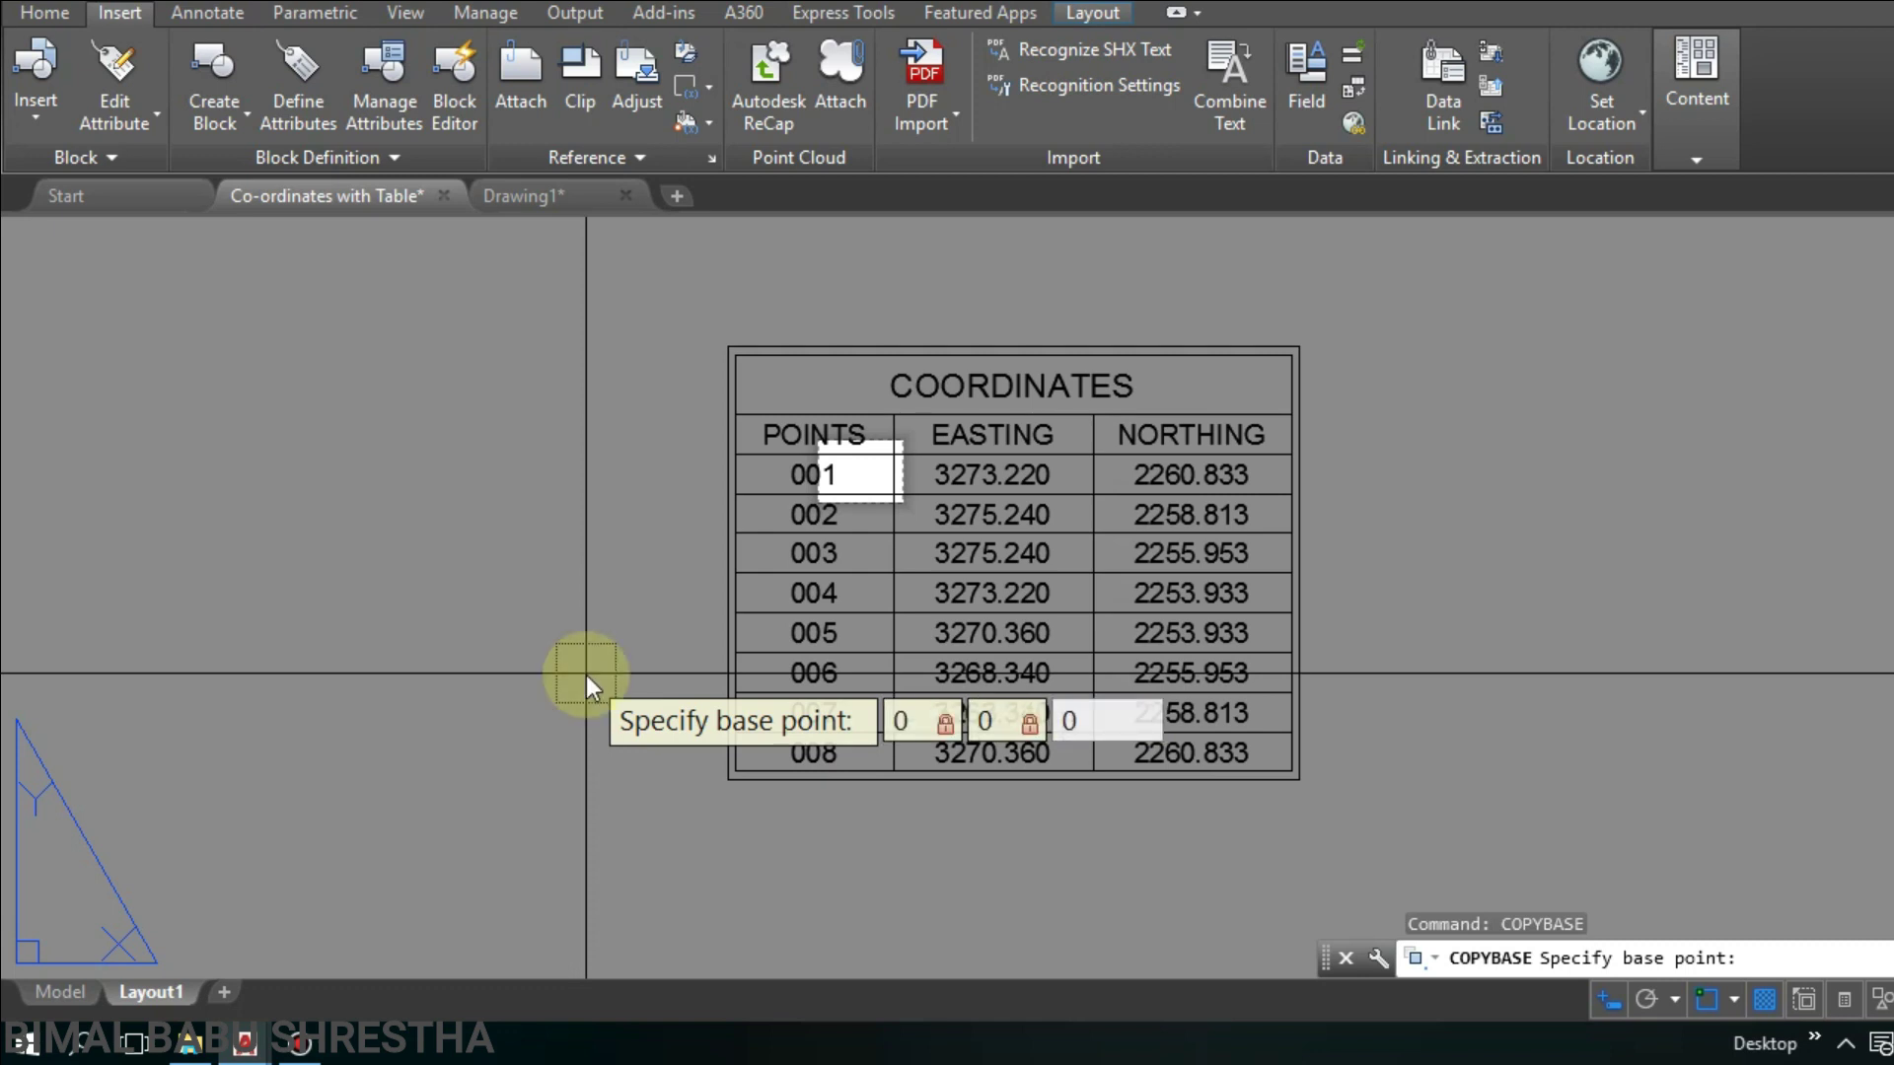
key(Return)
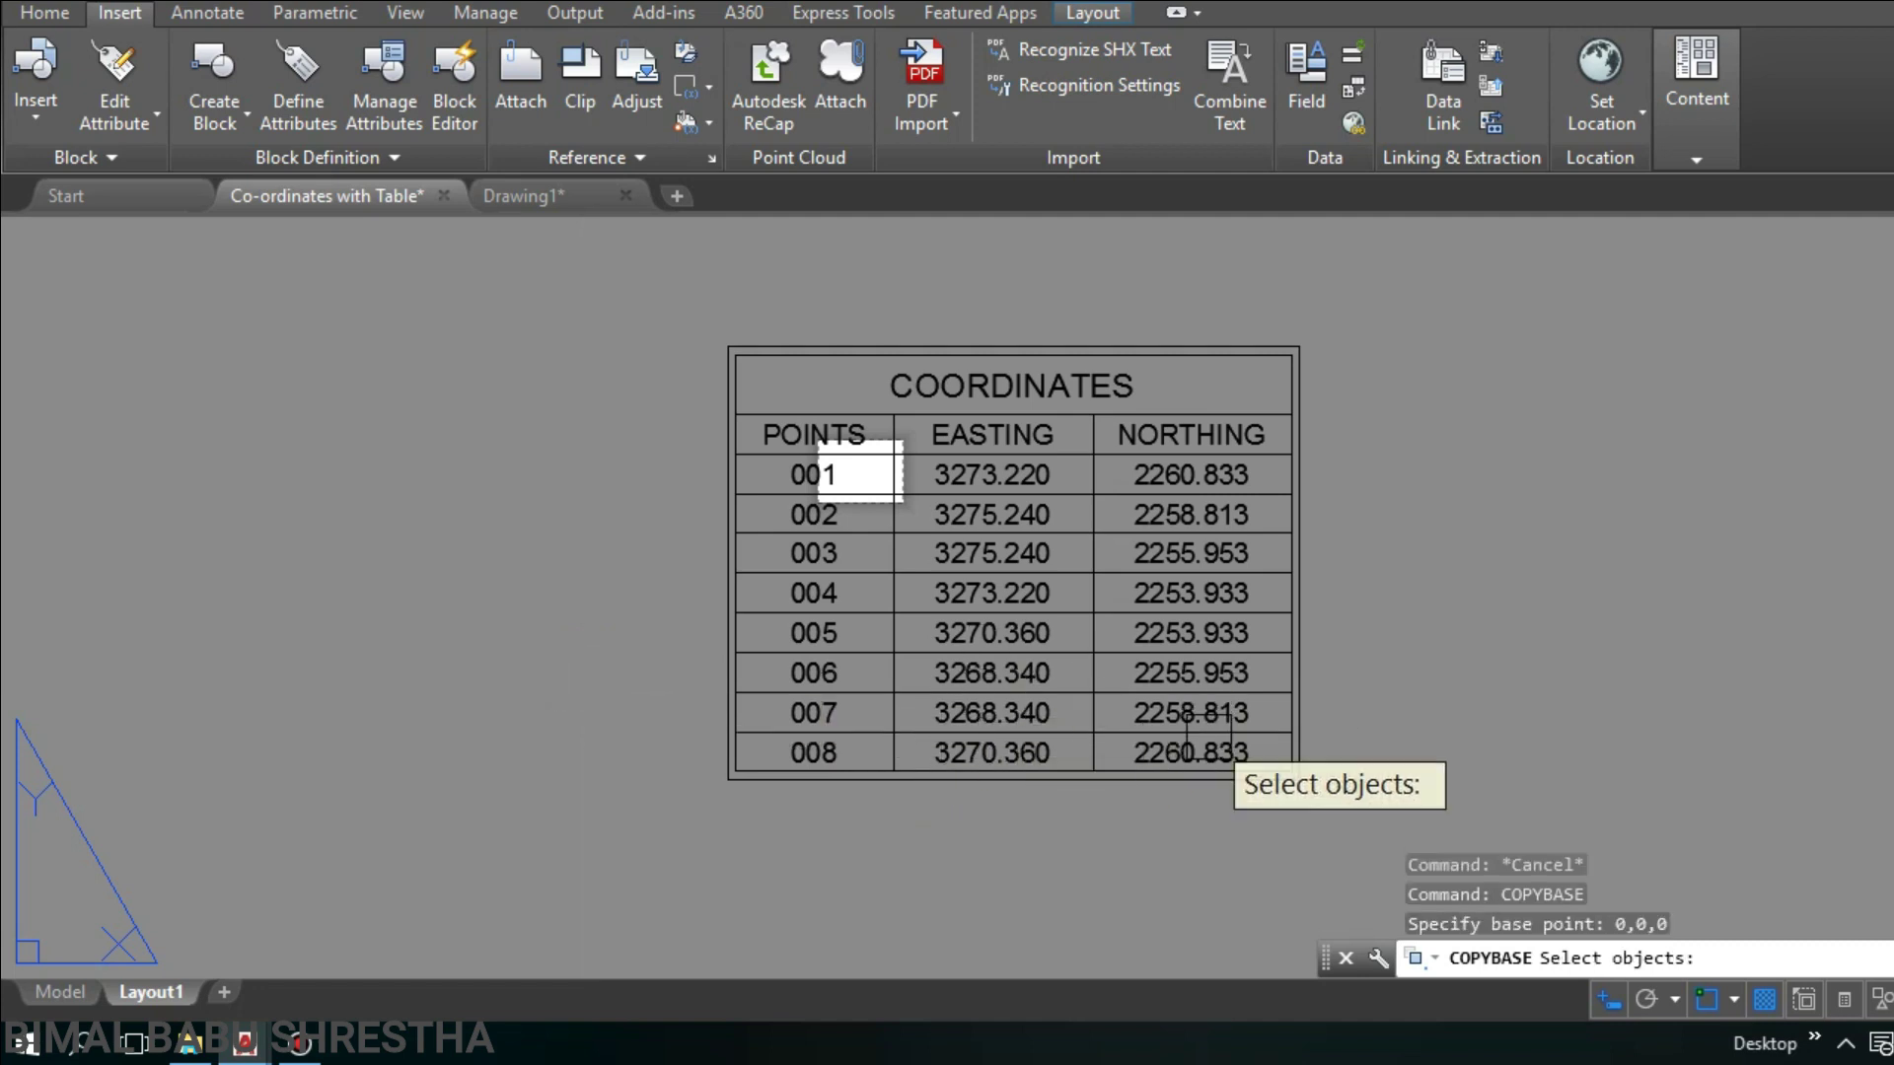
click(1331, 811)
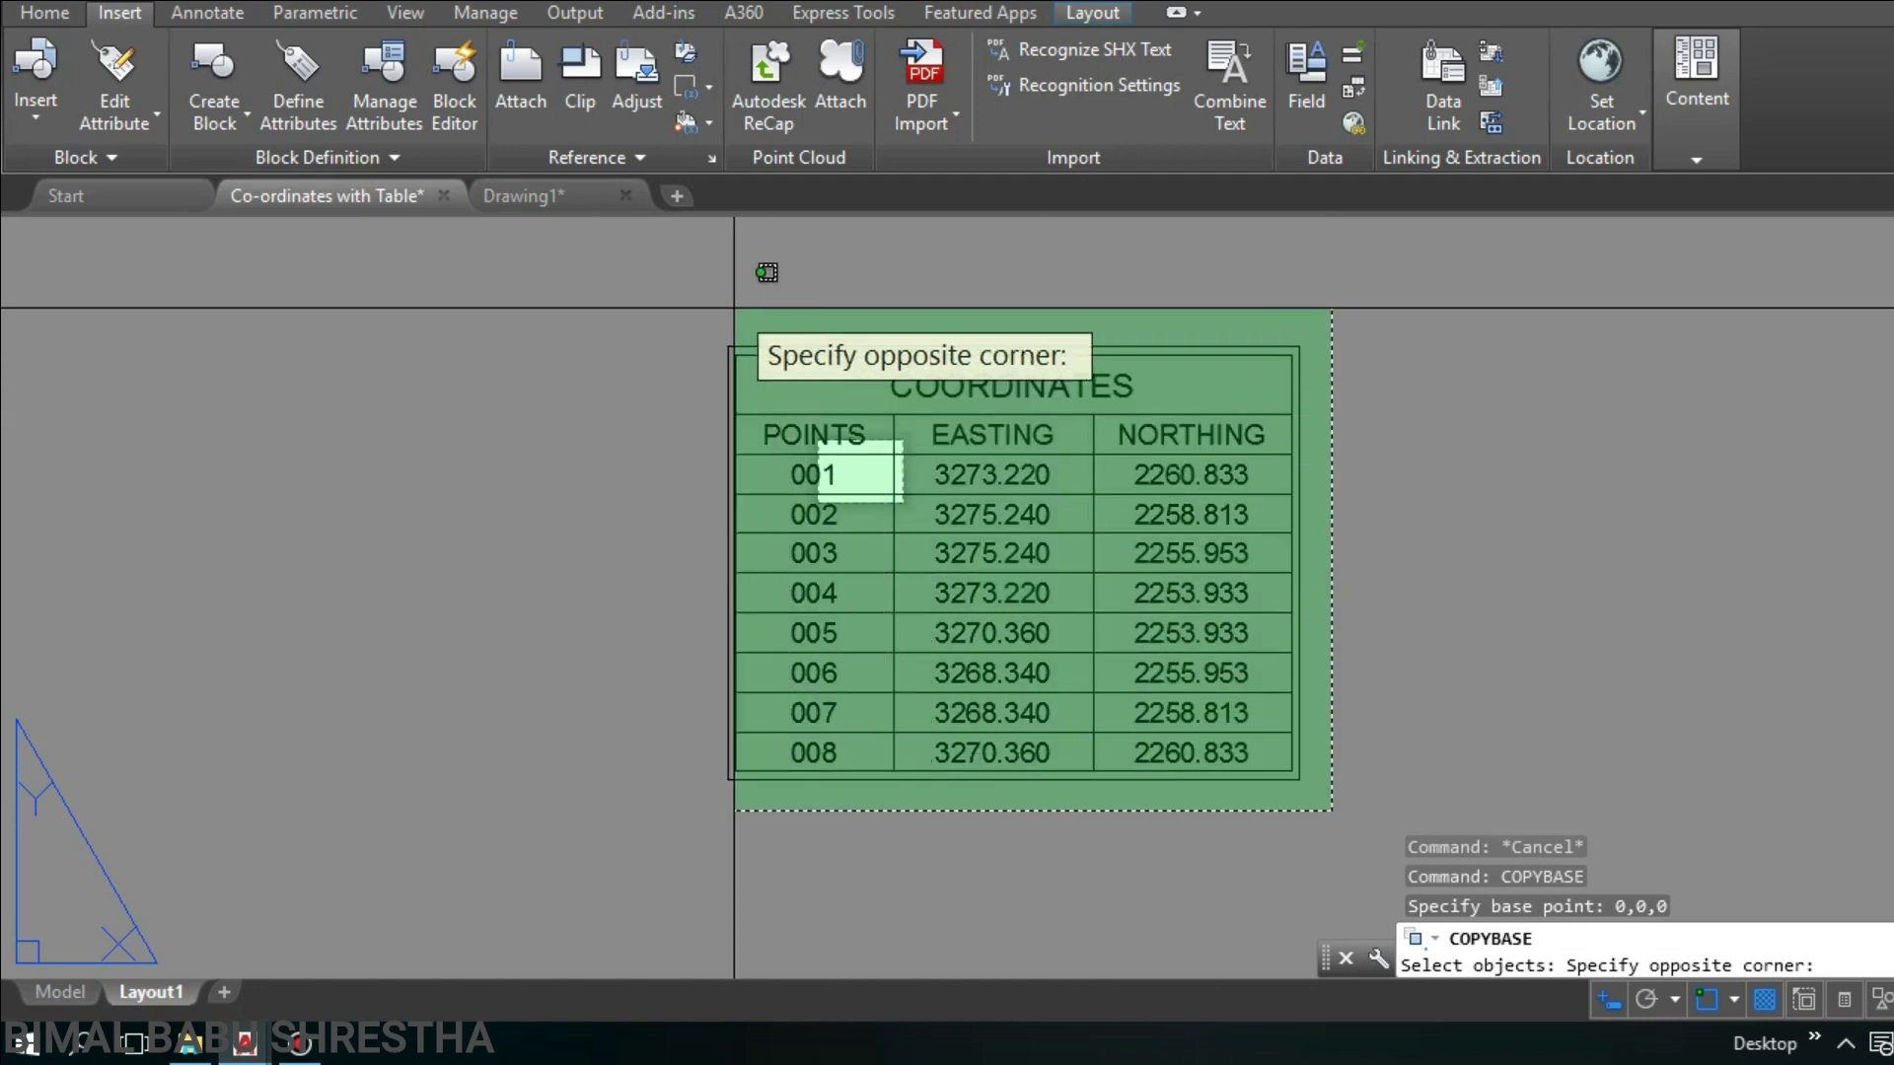
click(708, 318)
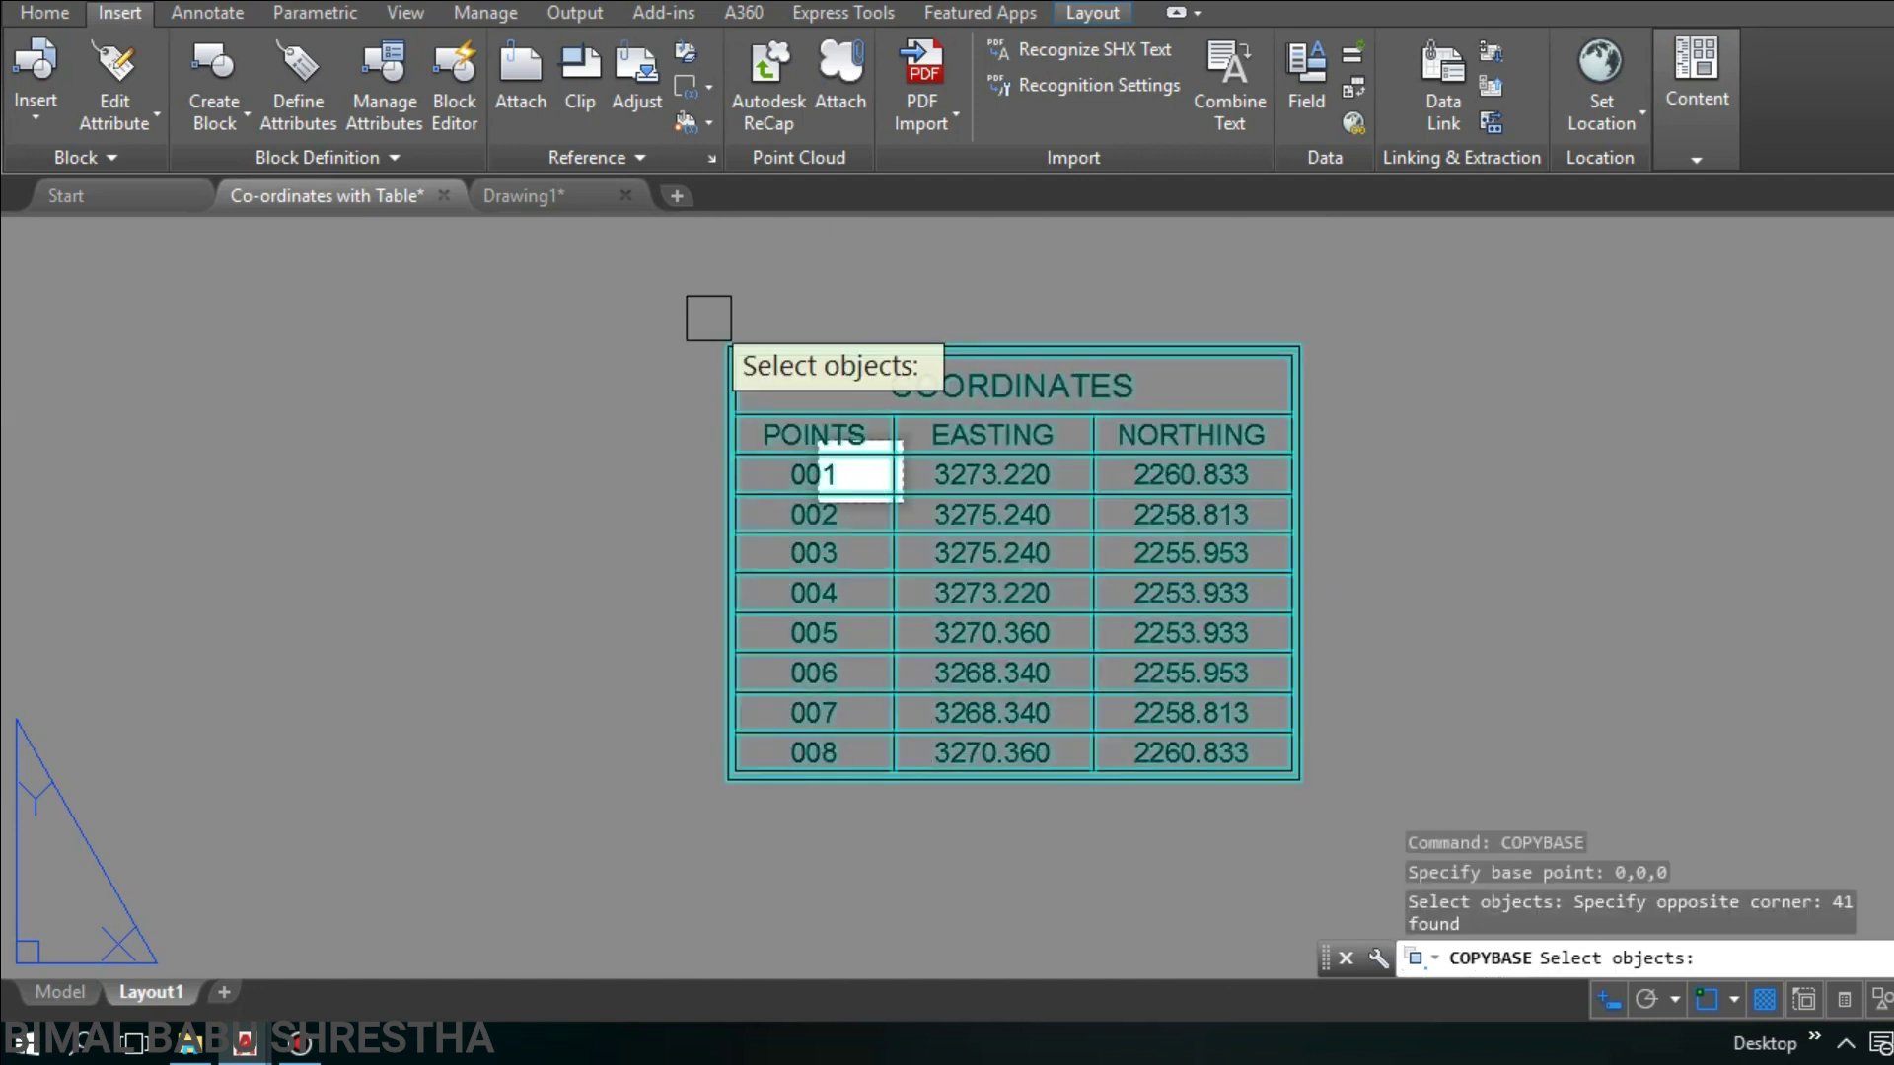
key(Return)
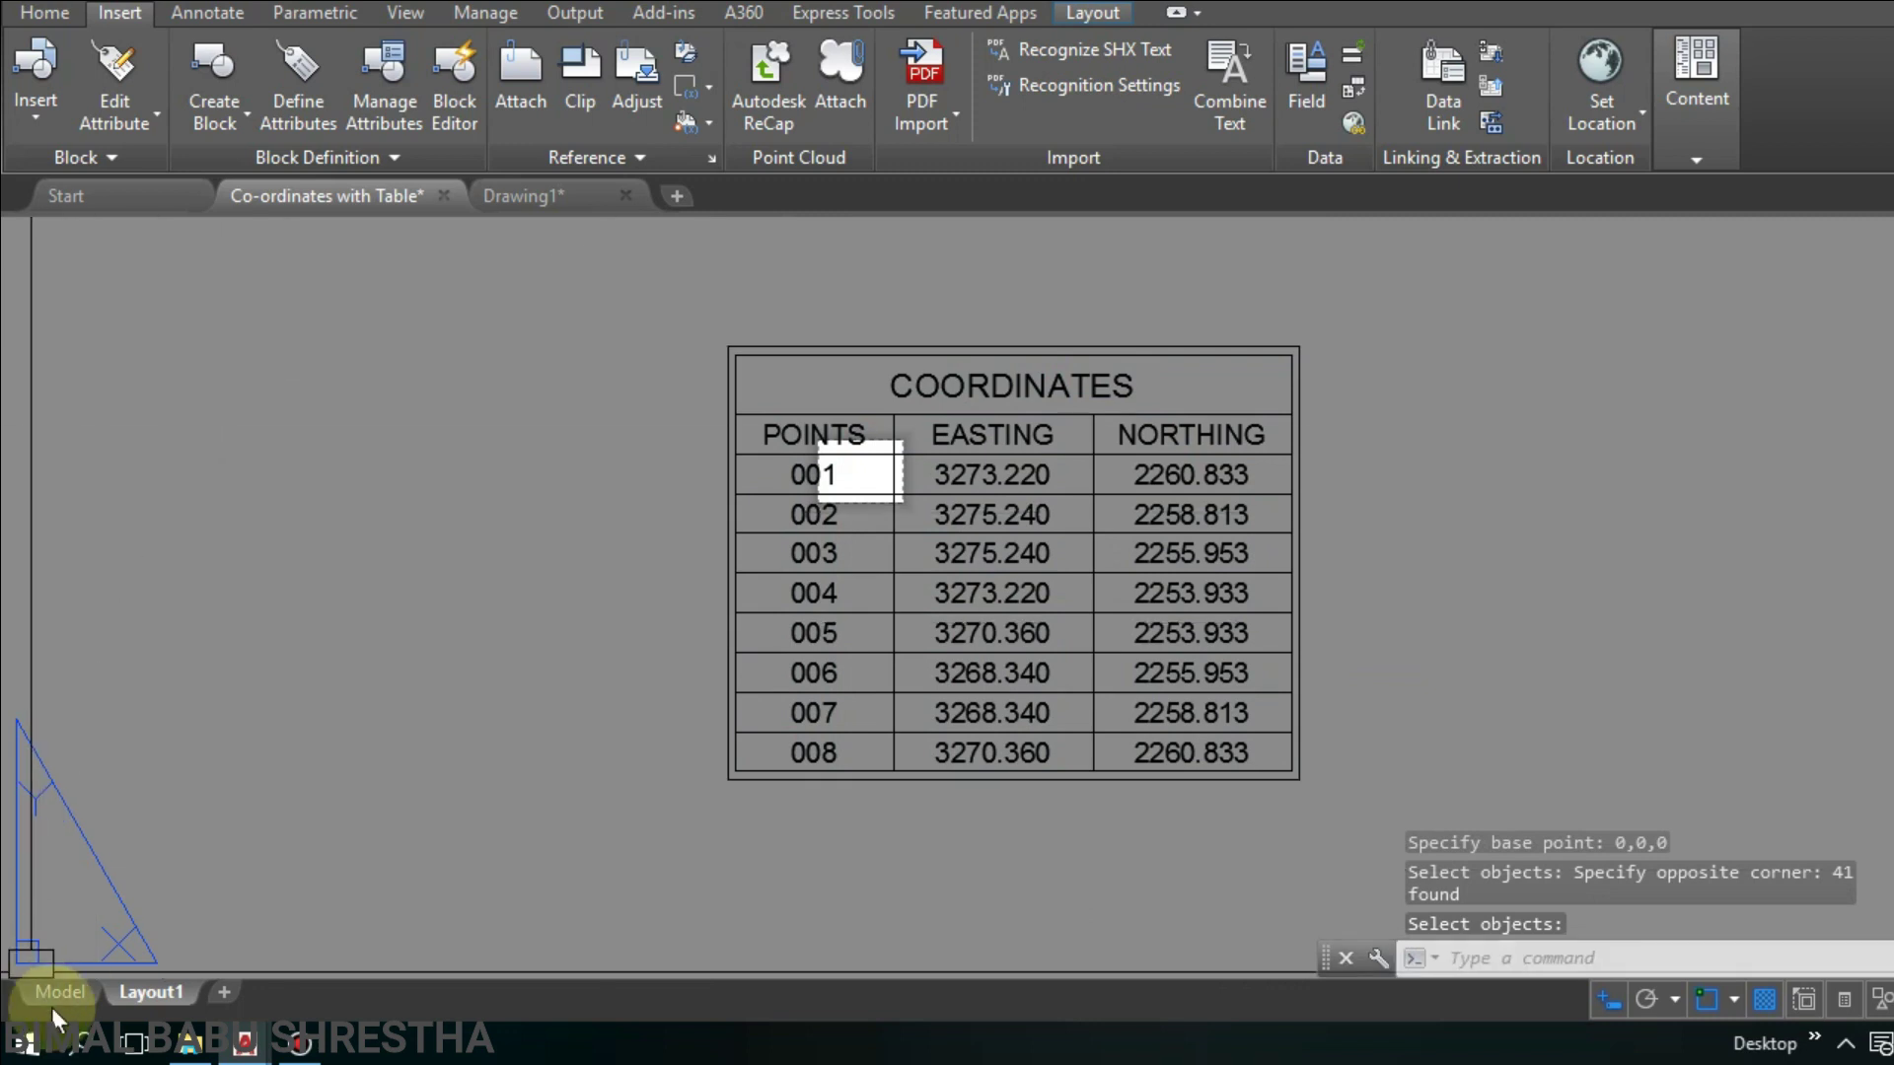
Step: In model space, paste the 001–008 coordinate table just right of the foundation plan
click(79, 996)
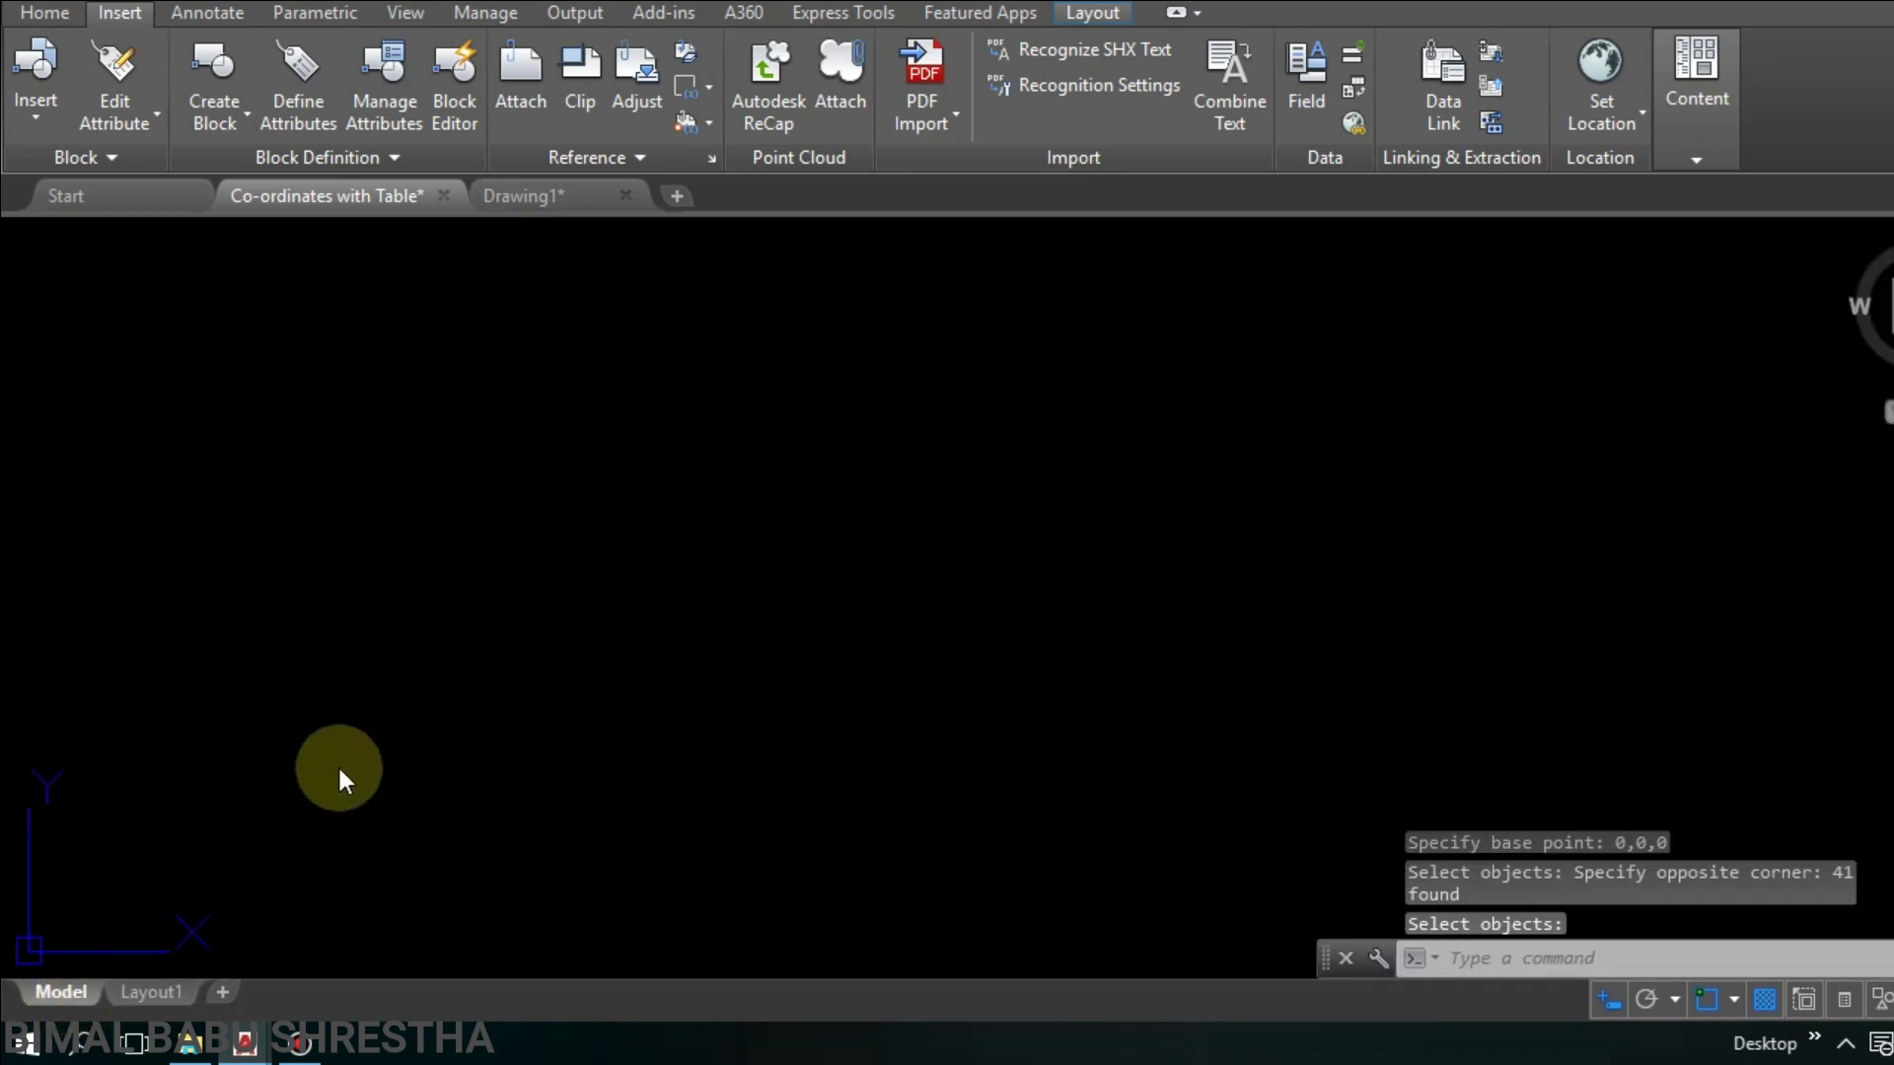
scroll(12, 543, down, 3)
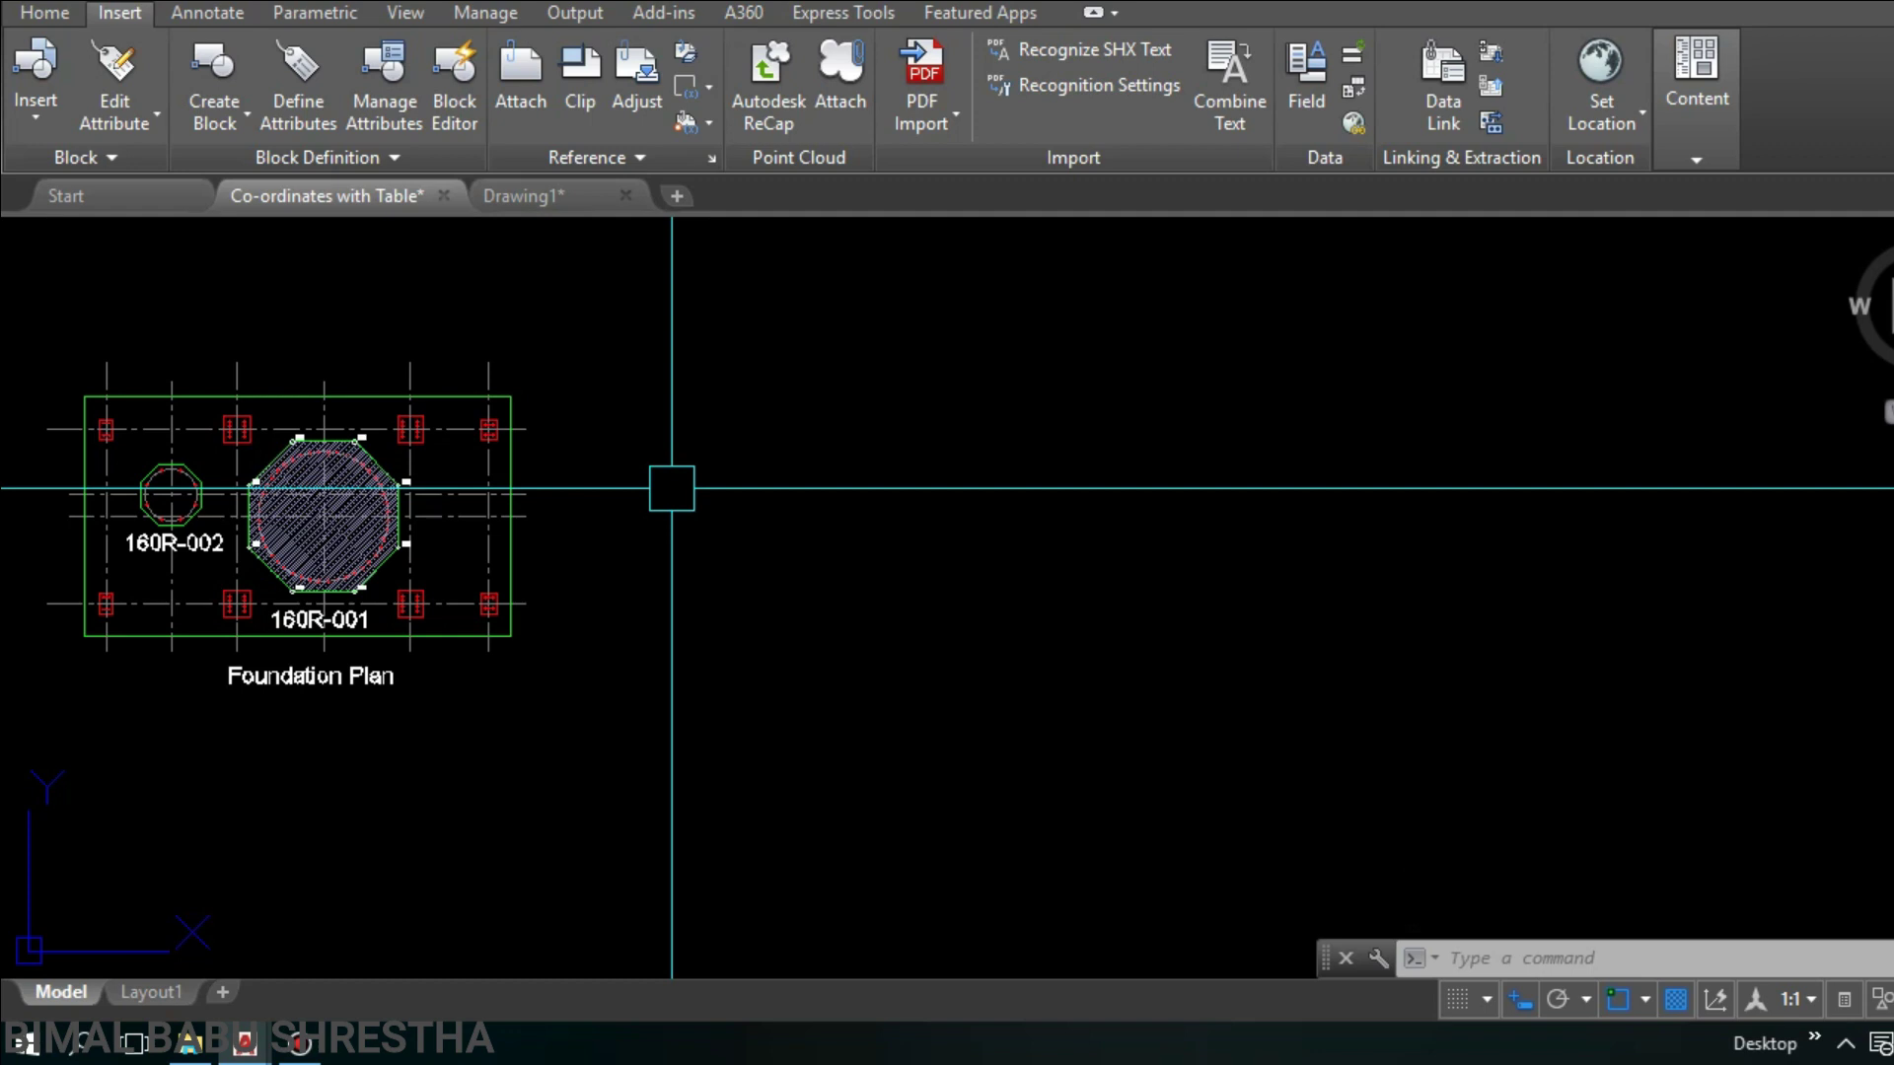
key(ctrl+v)
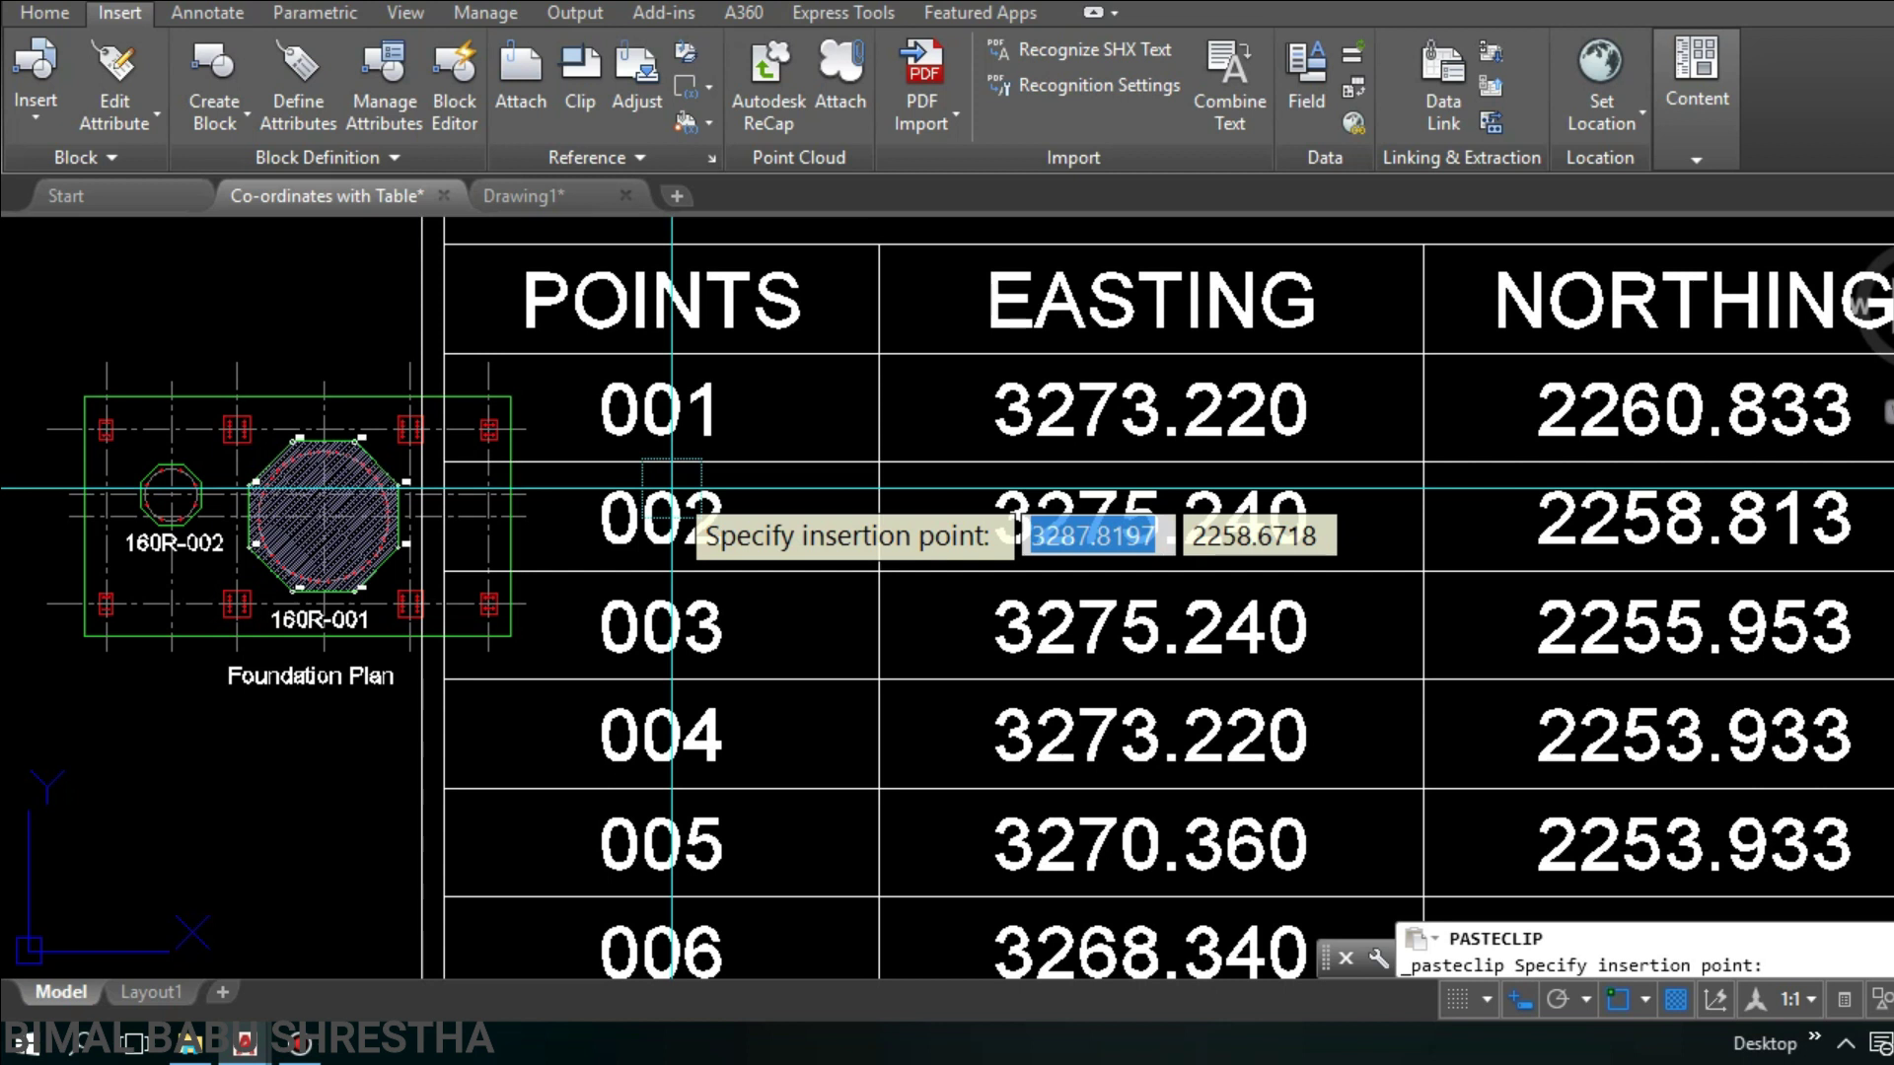
scroll(672, 487, down, 4)
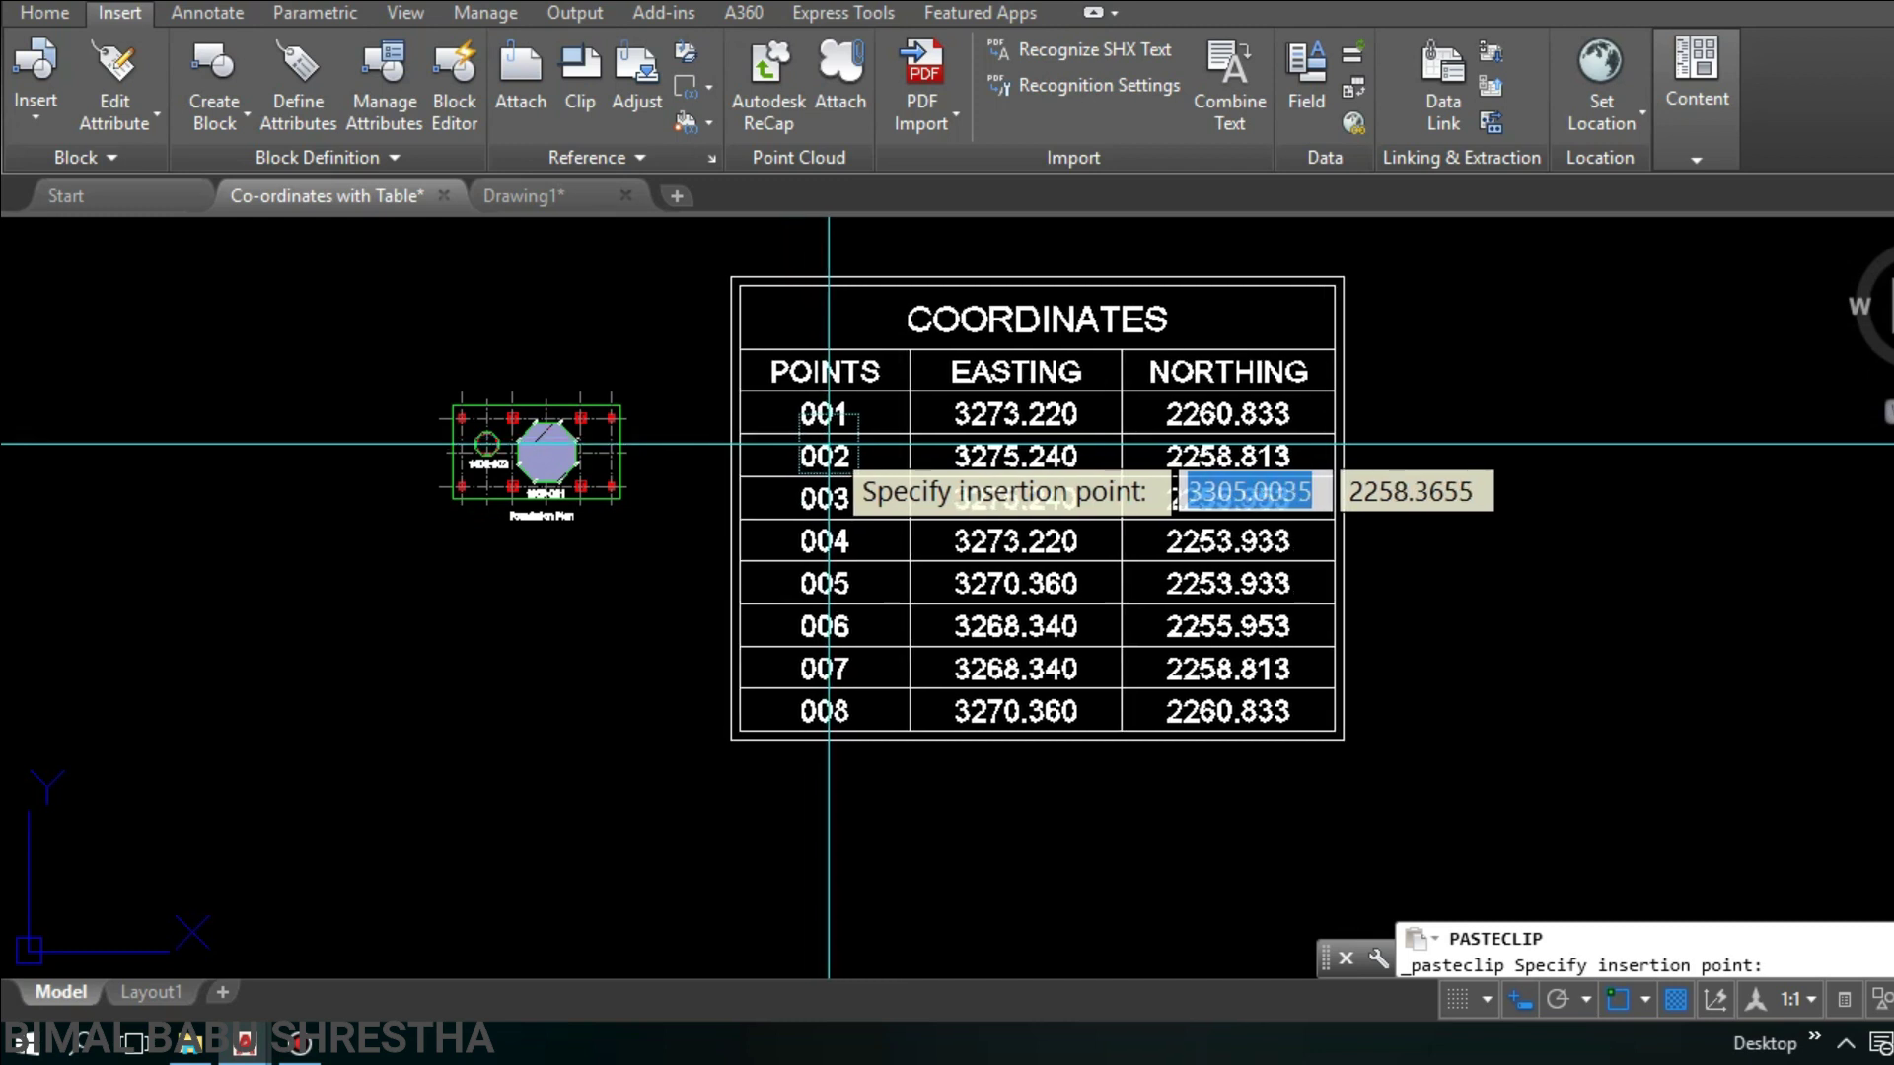
click(829, 444)
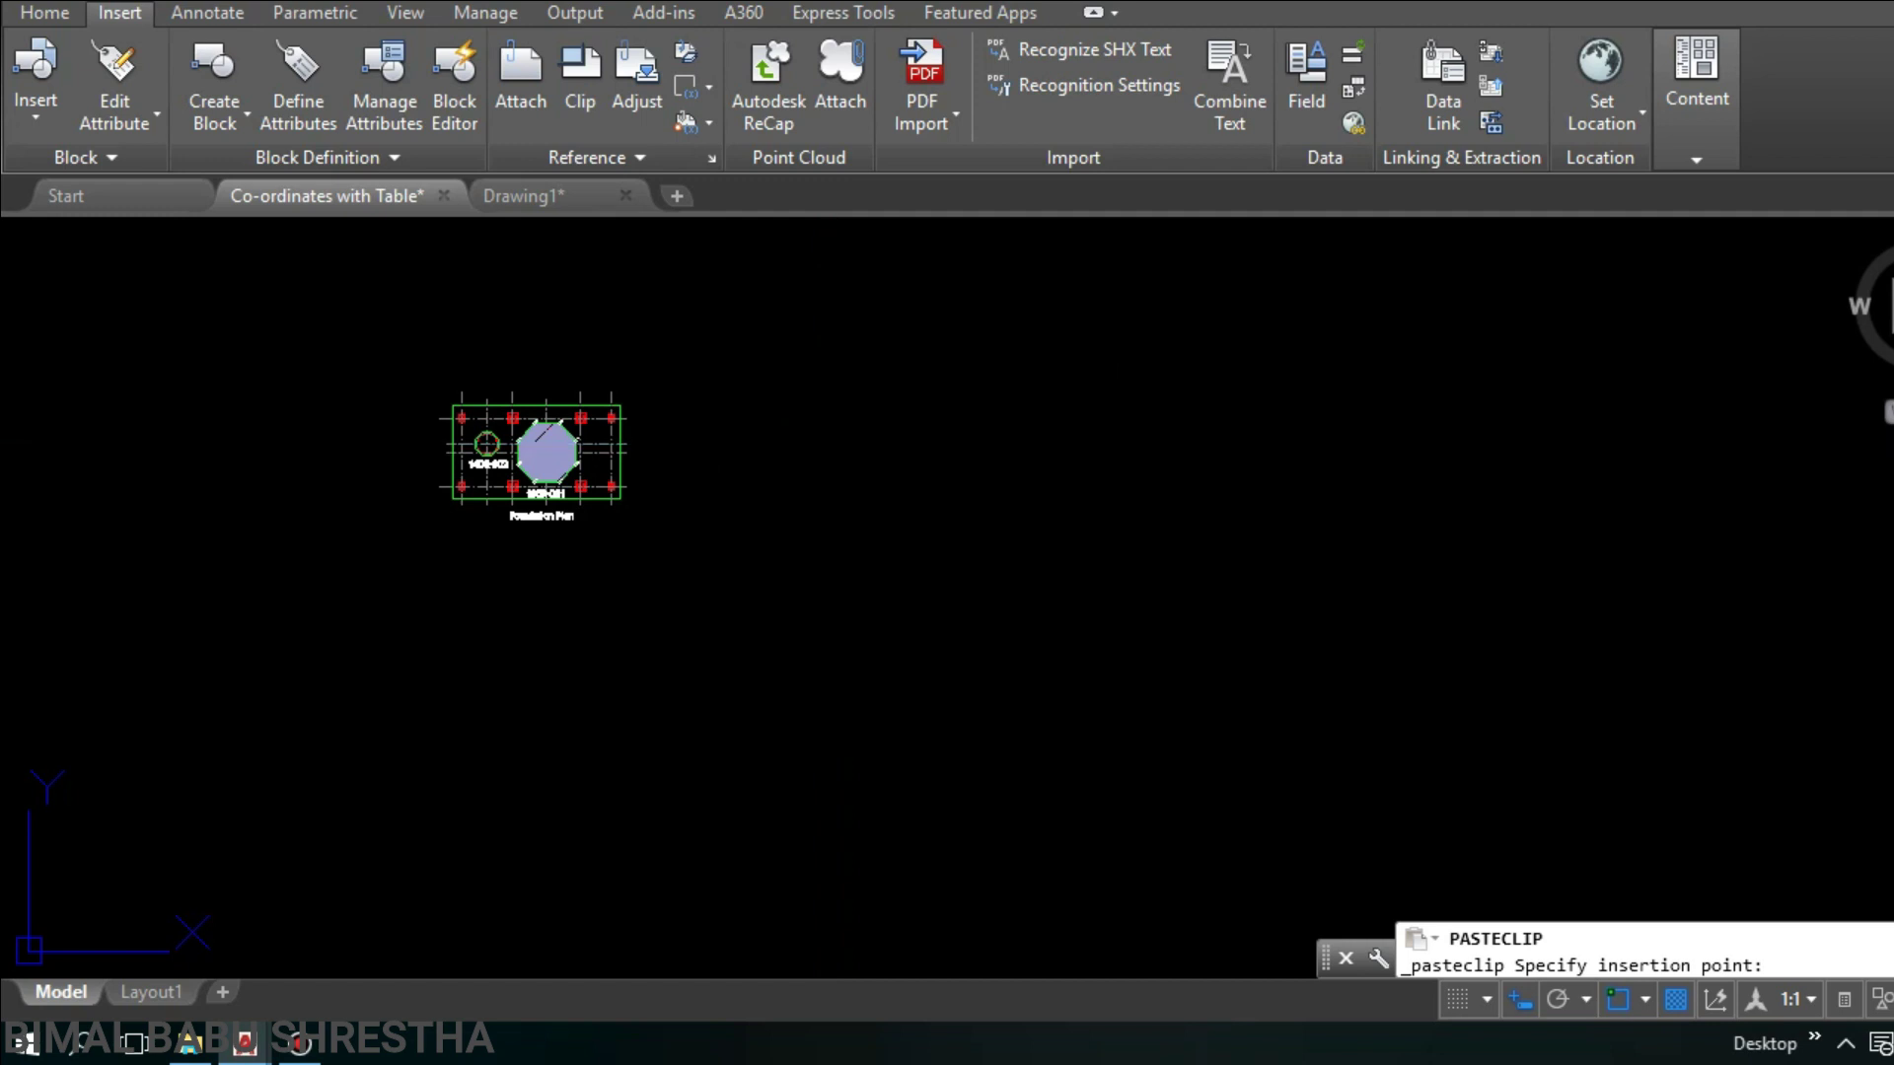
middle_drag(842, 526, 925, 592)
scroll(723, 361, down, 3)
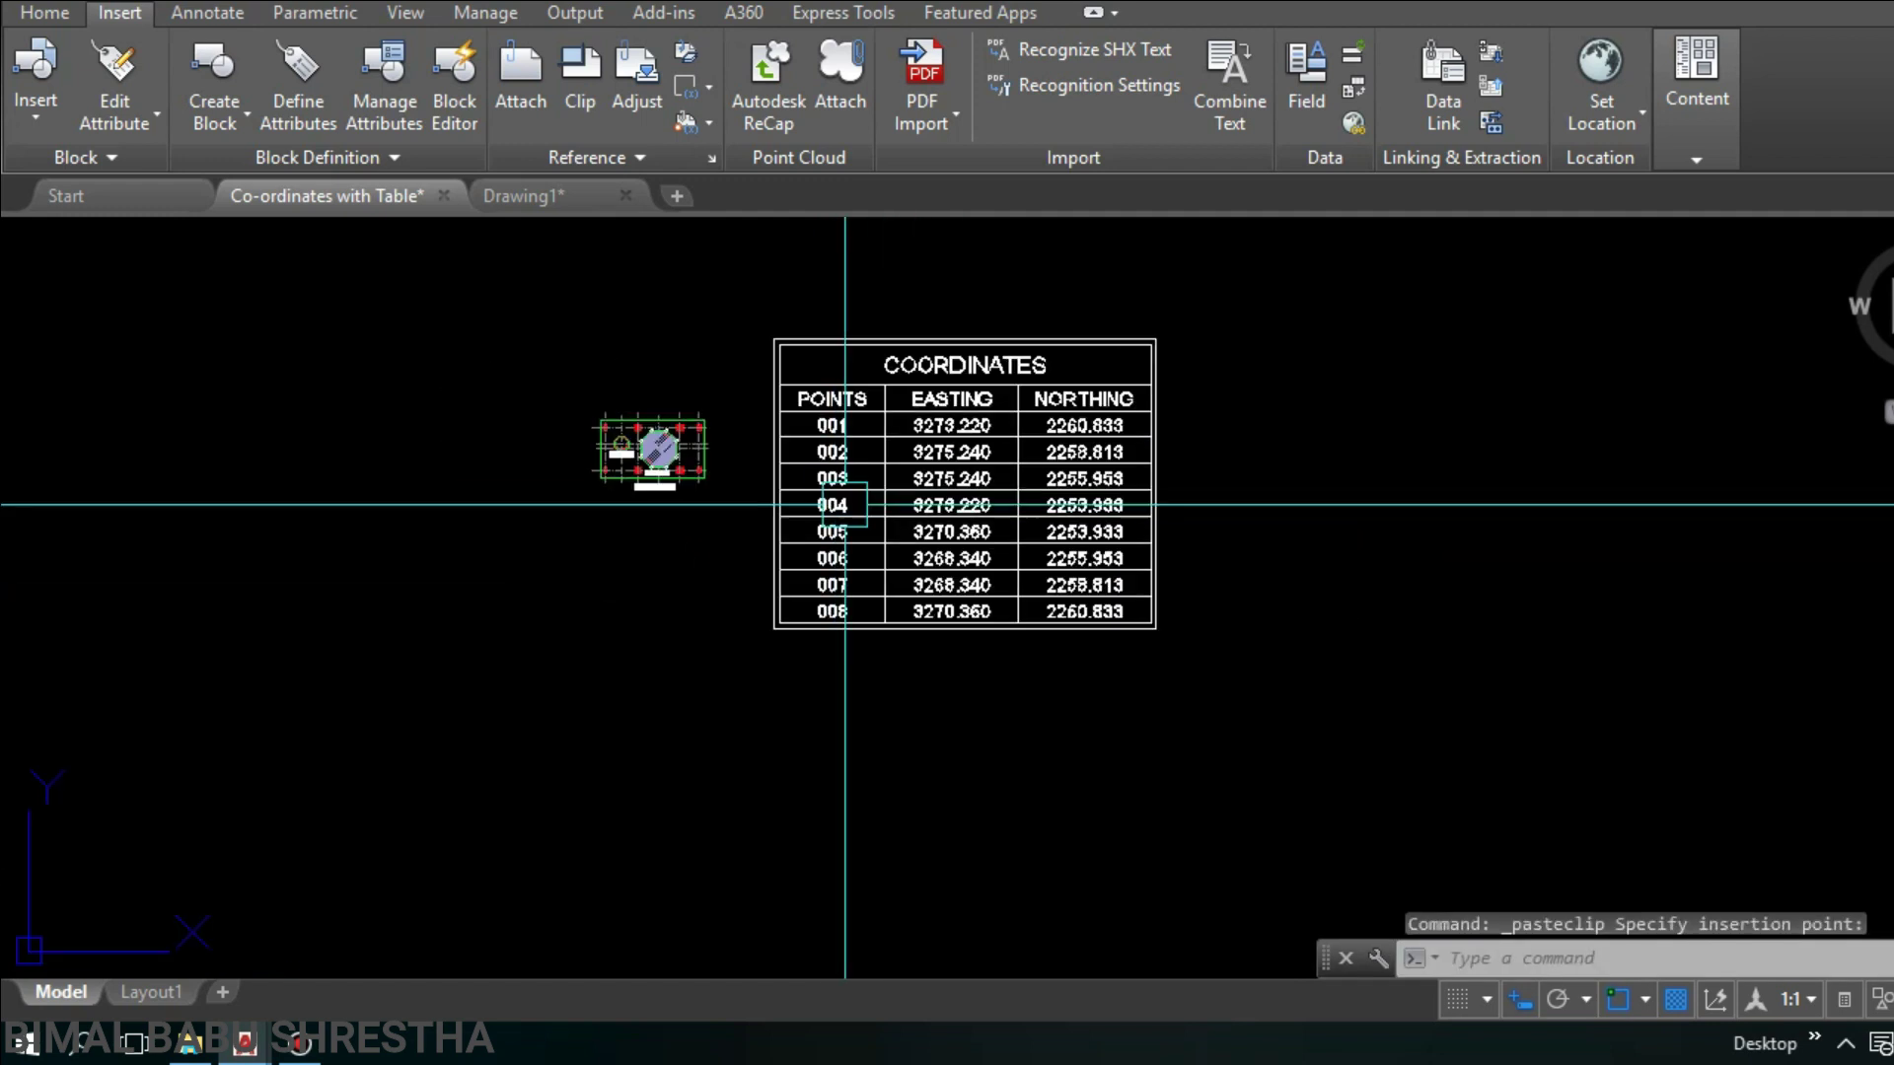
key(Escape)
scroll(859, 448, up, 5)
scroll(439, 325, down, 2)
scroll(1115, 690, down, 2)
key(Escape)
key(Escape)
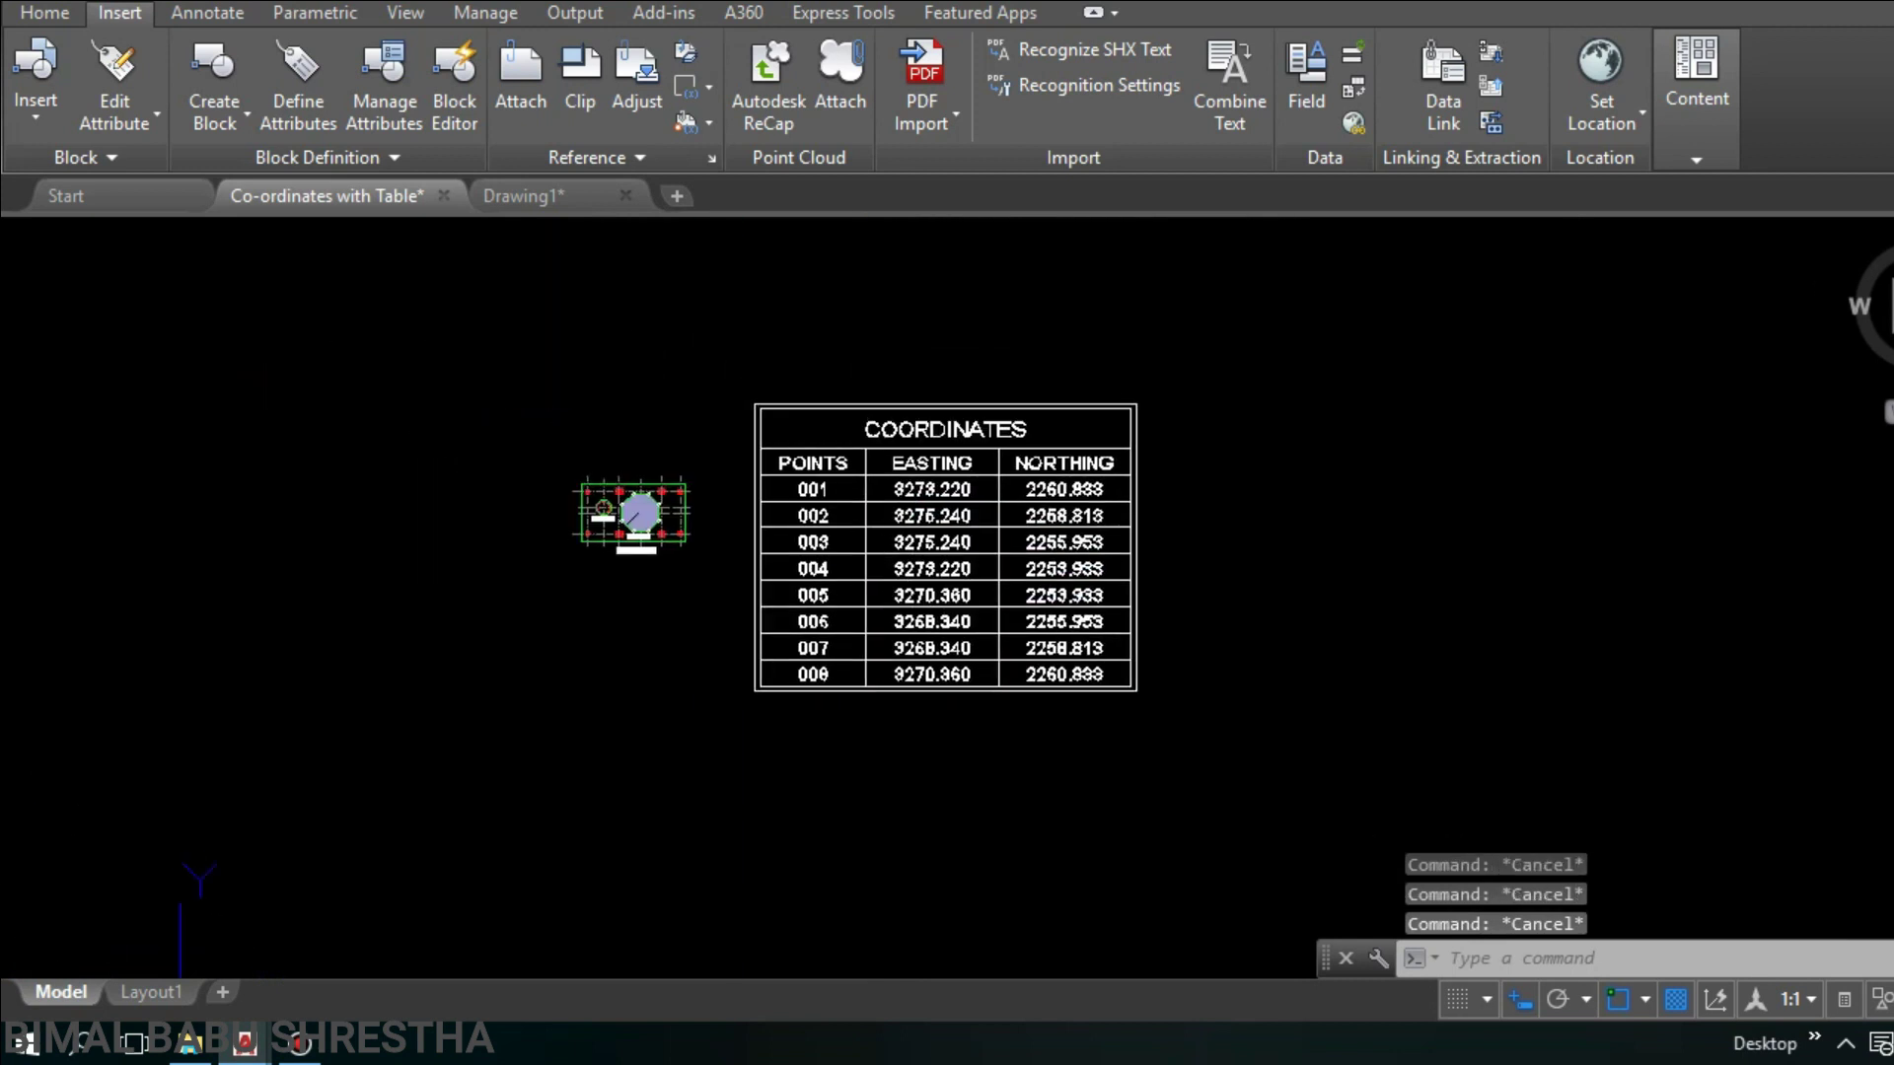
scroll(875, 499, up, 4)
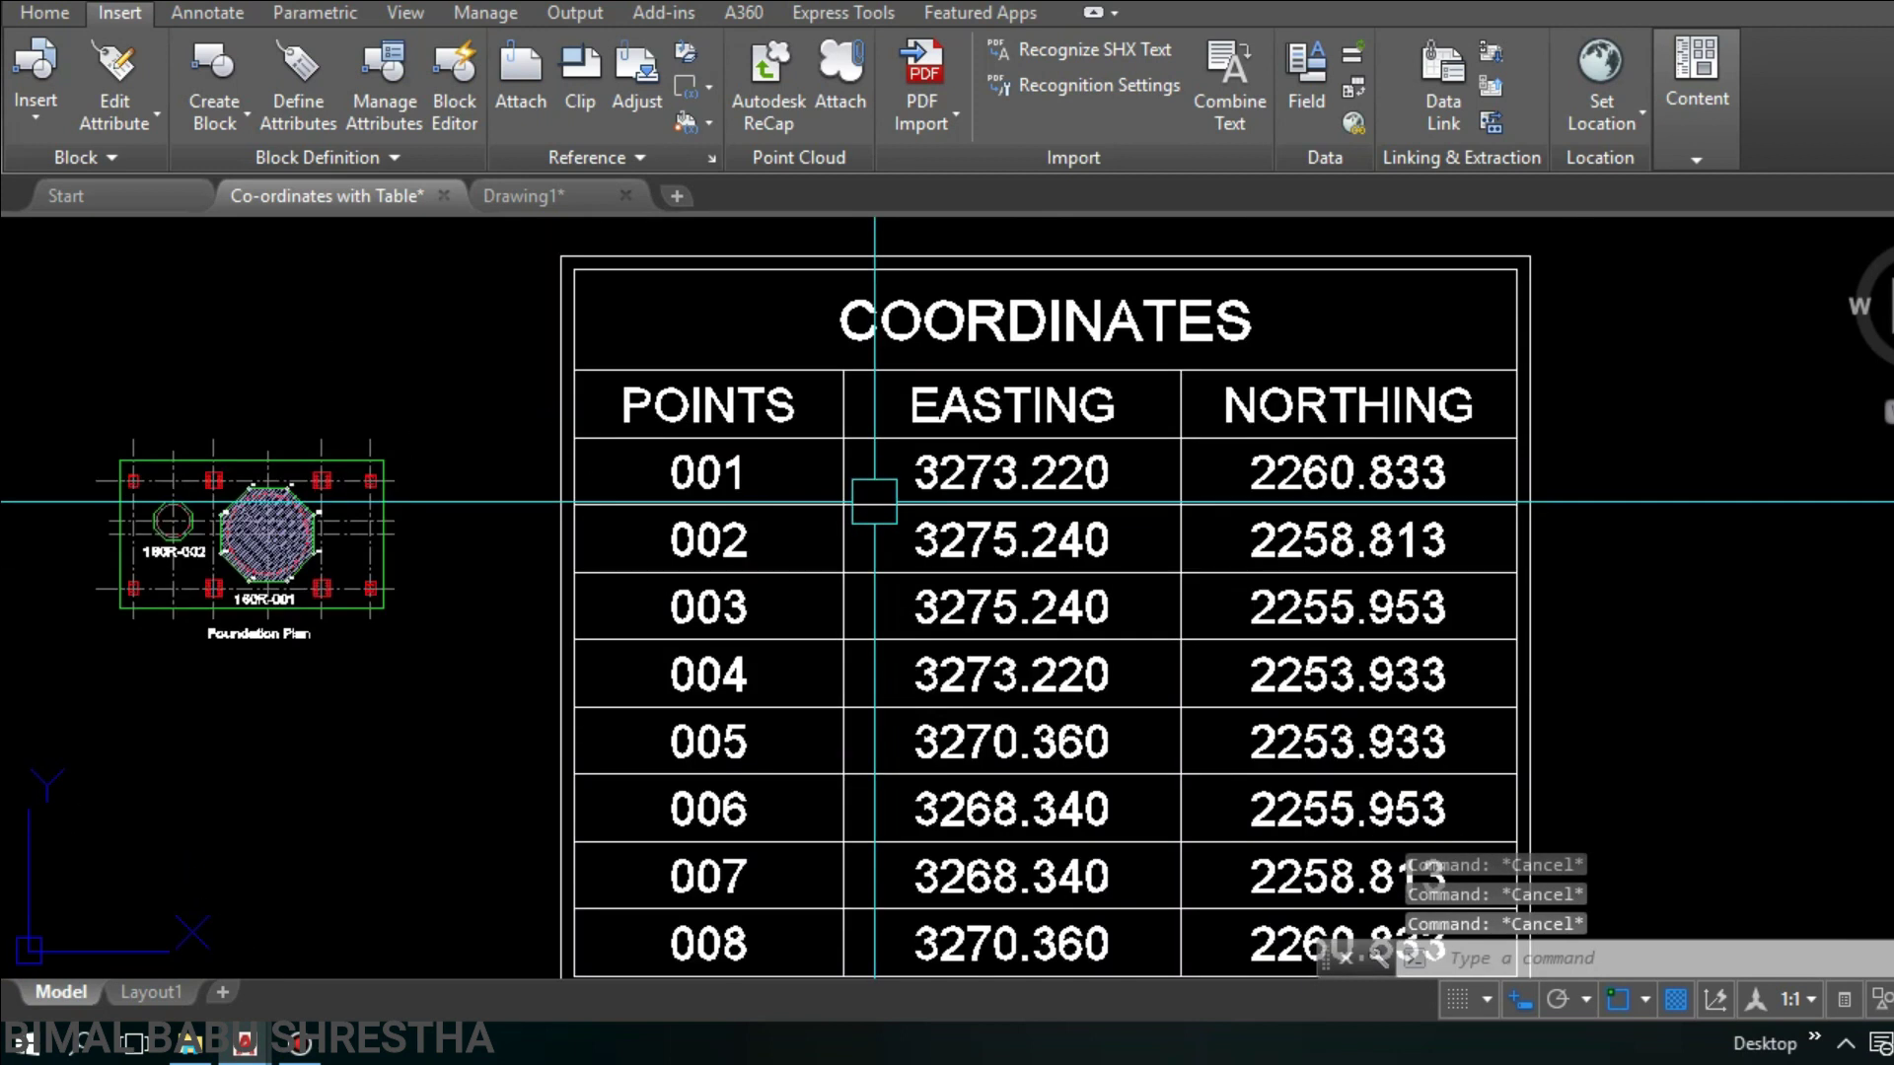
scroll(875, 501, down, 3)
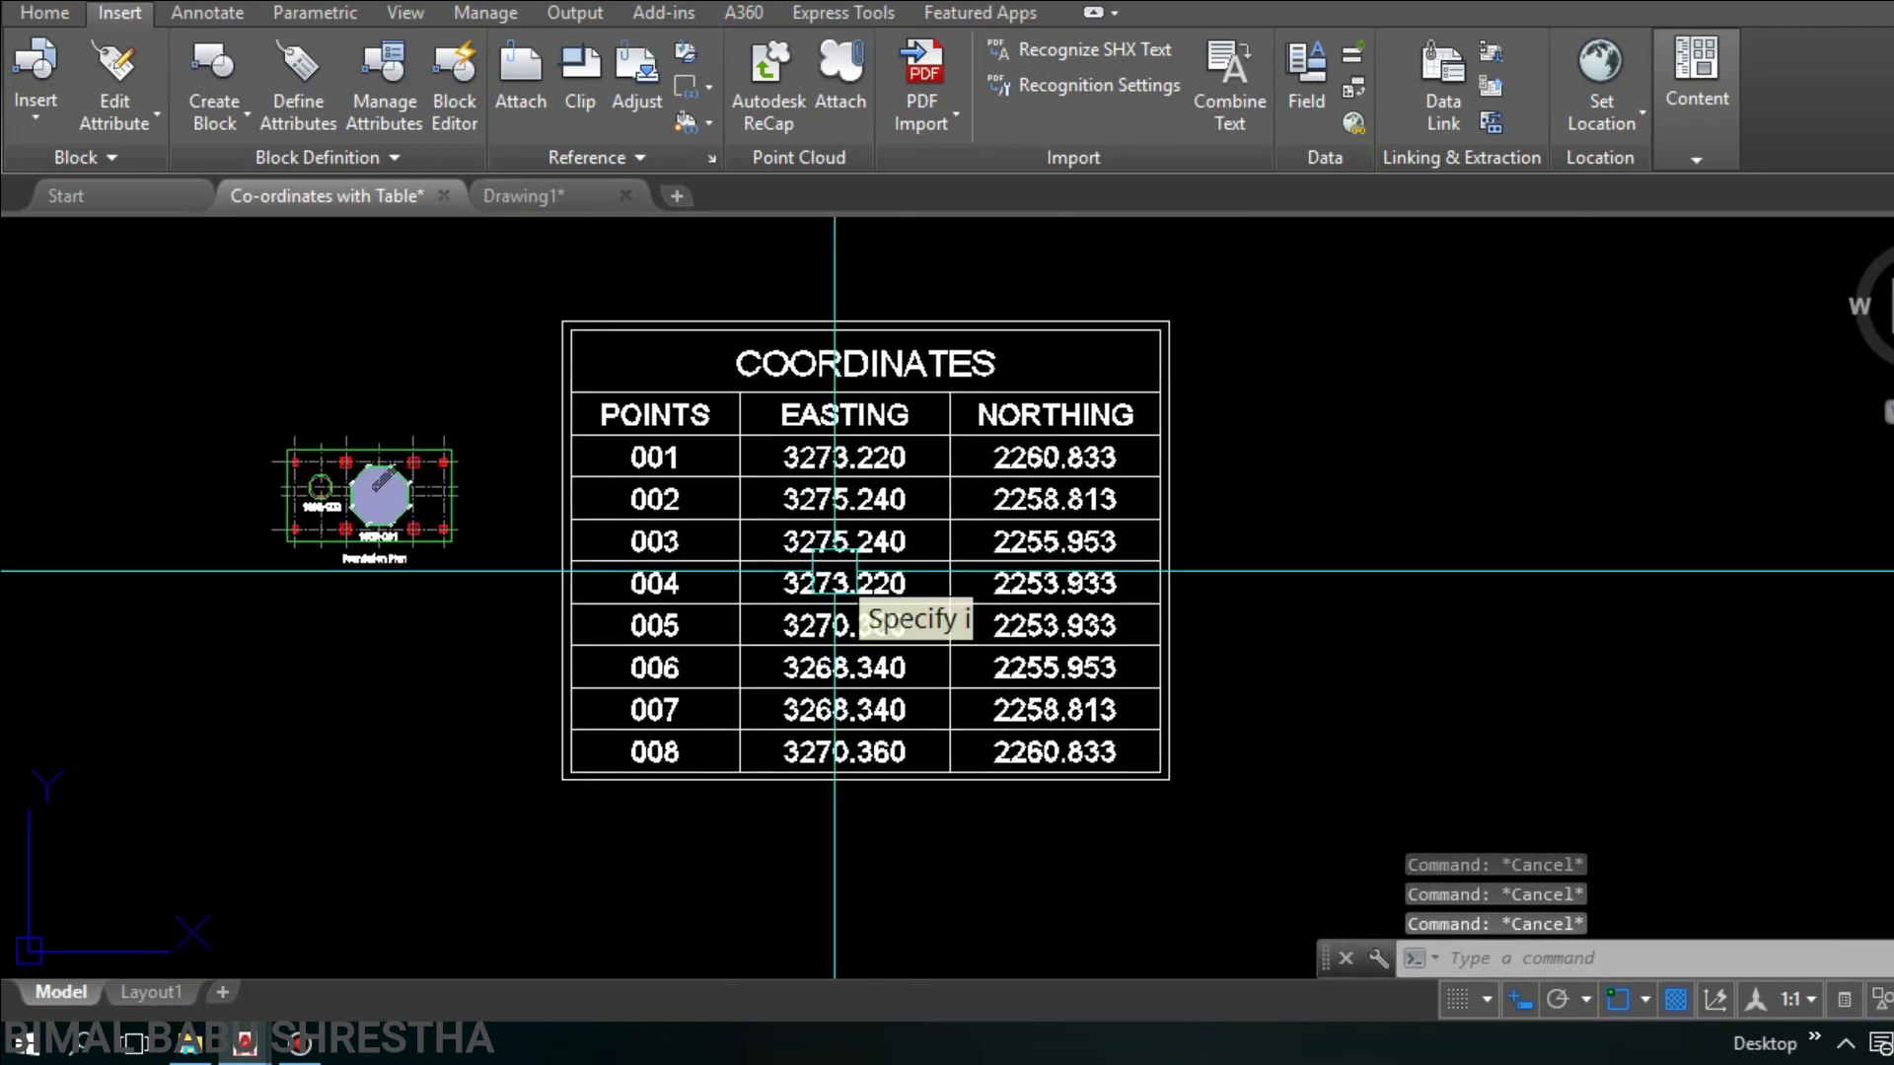
text(SC)
key(Return)
click(1248, 802)
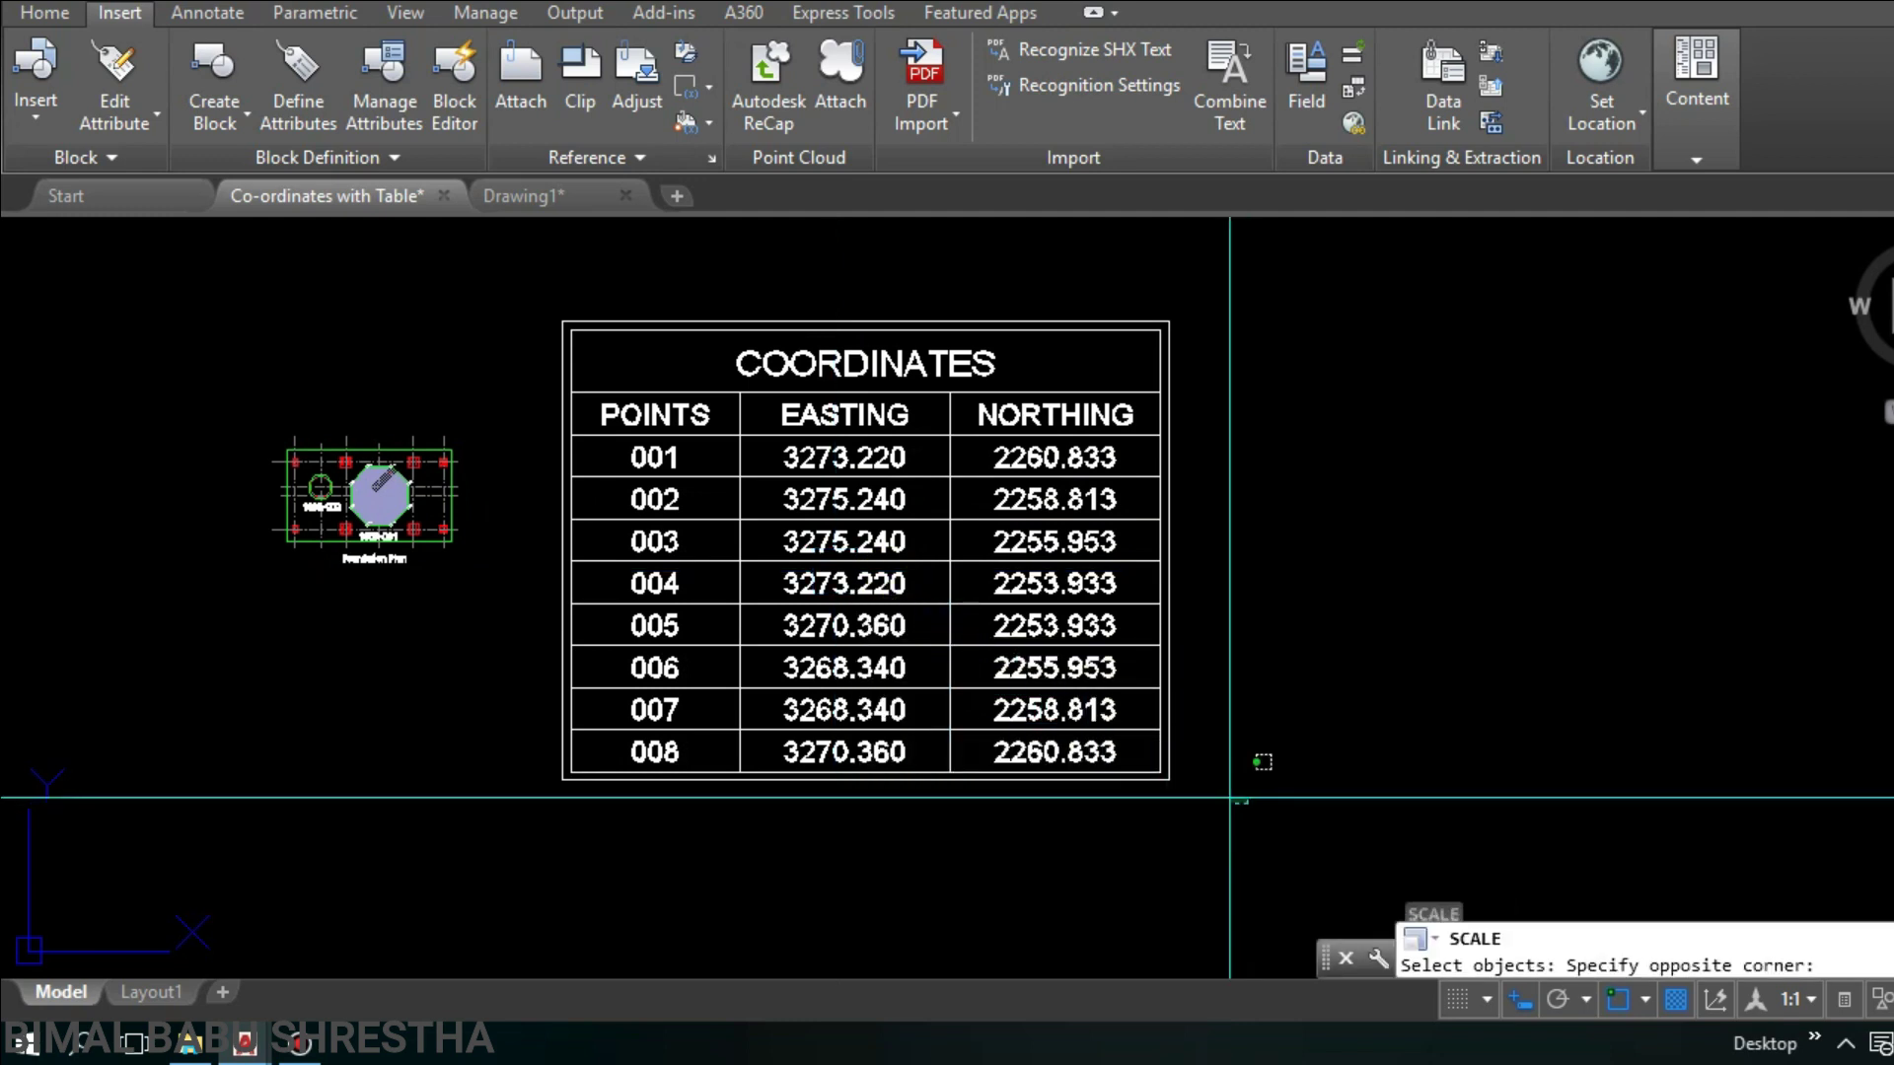
click(603, 390)
key(Return)
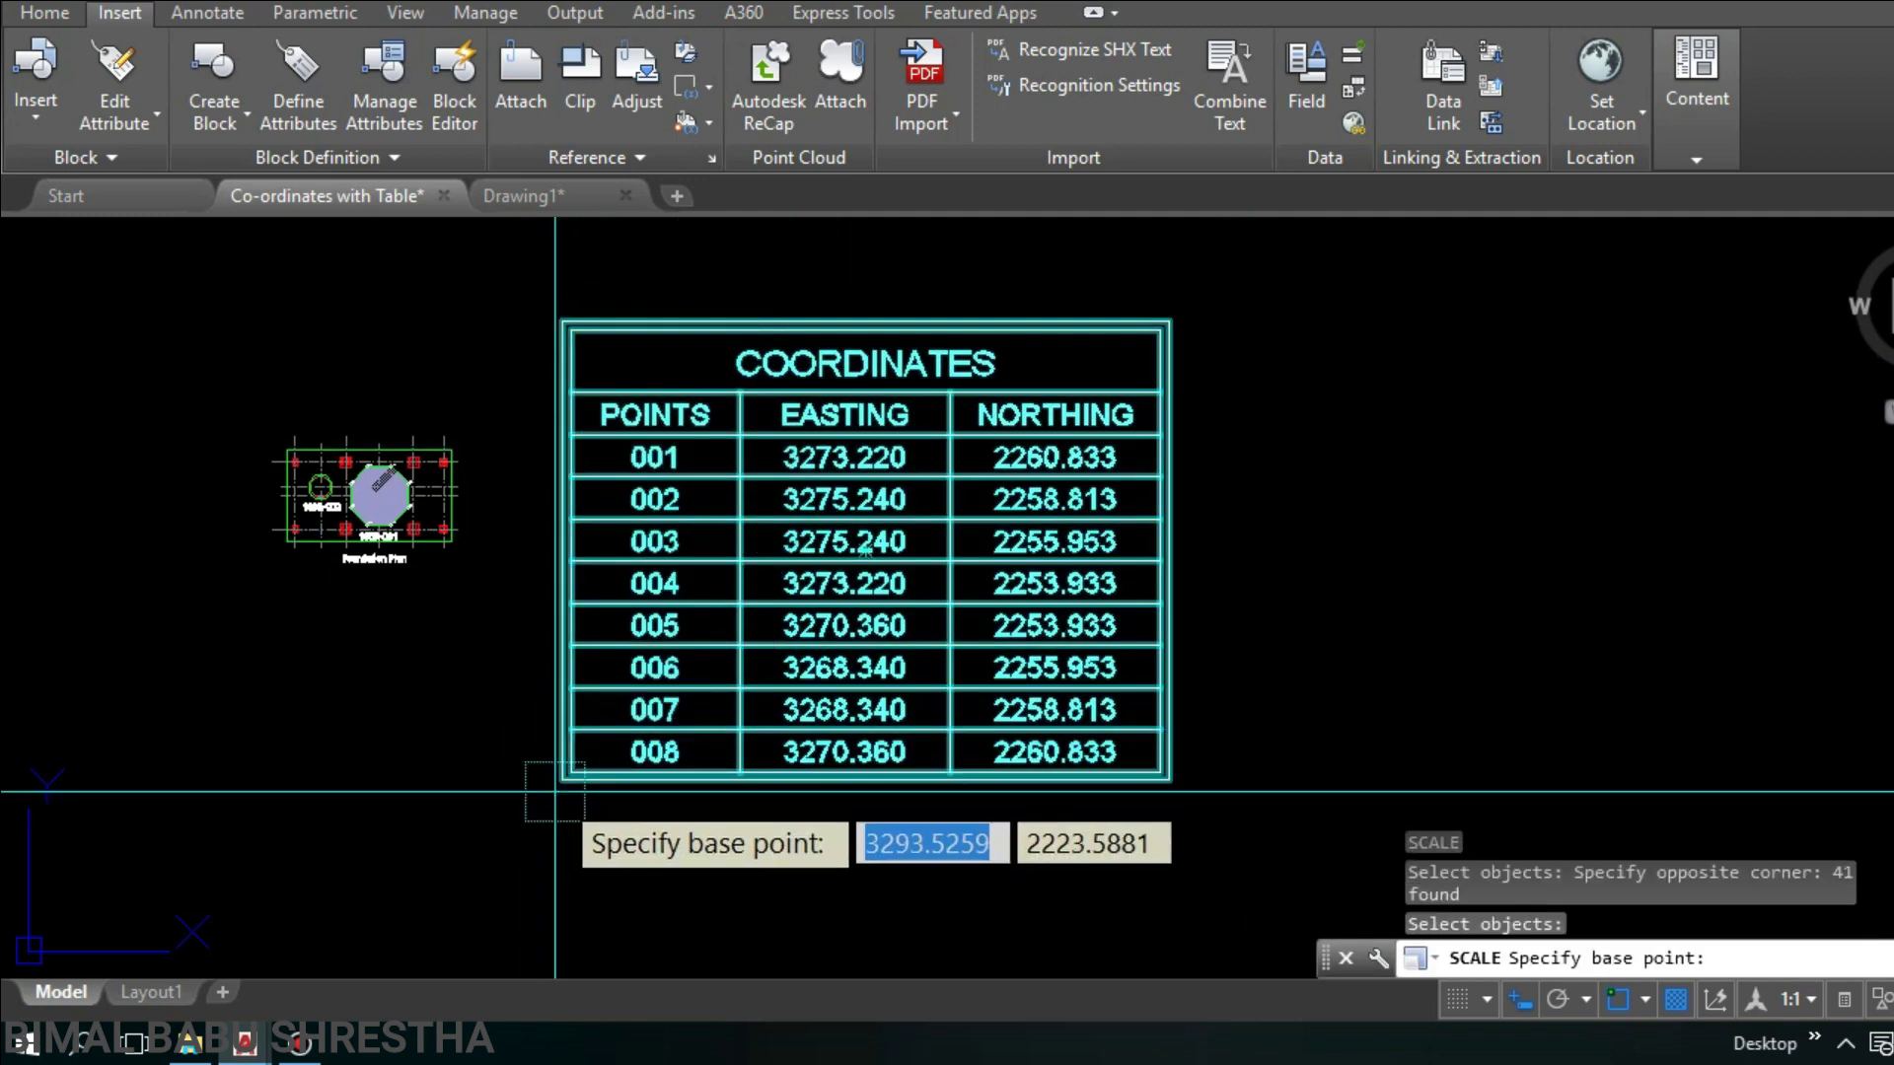
click(565, 789)
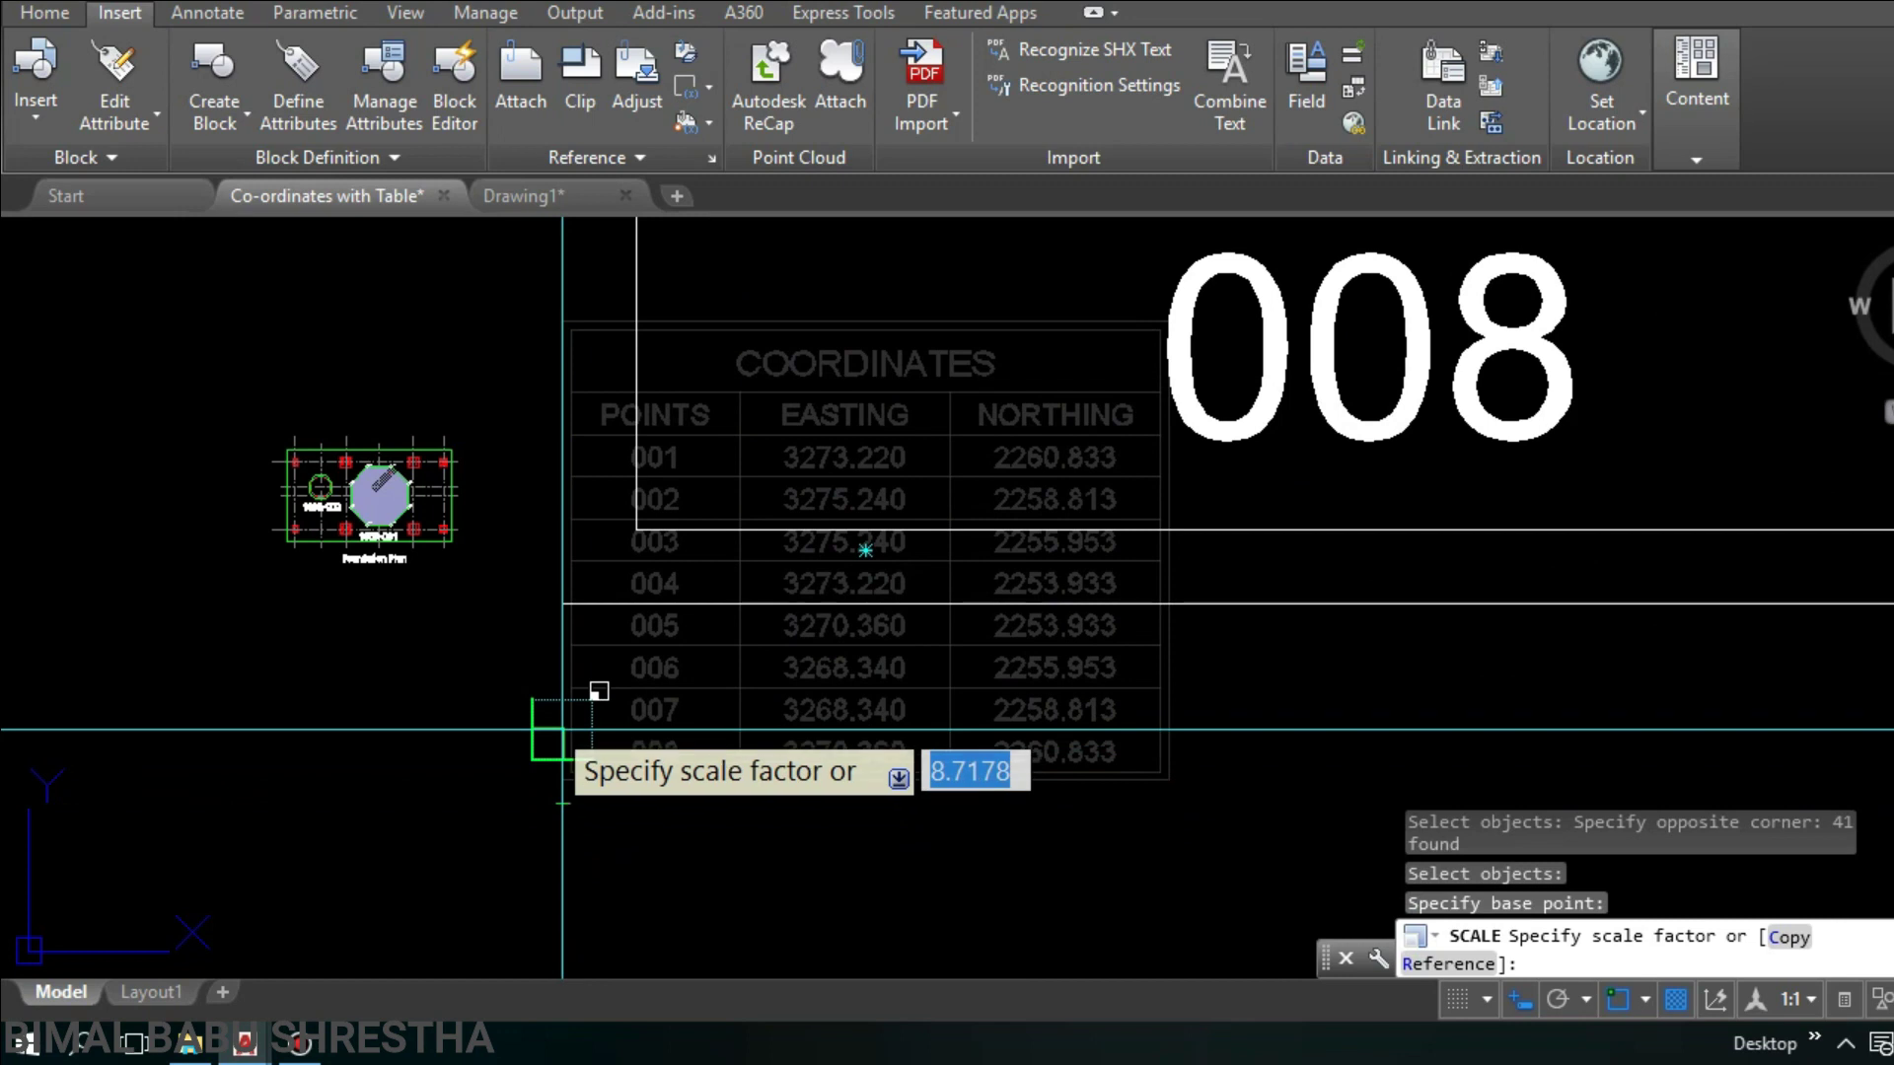
text(r)
key(Return)
click(563, 801)
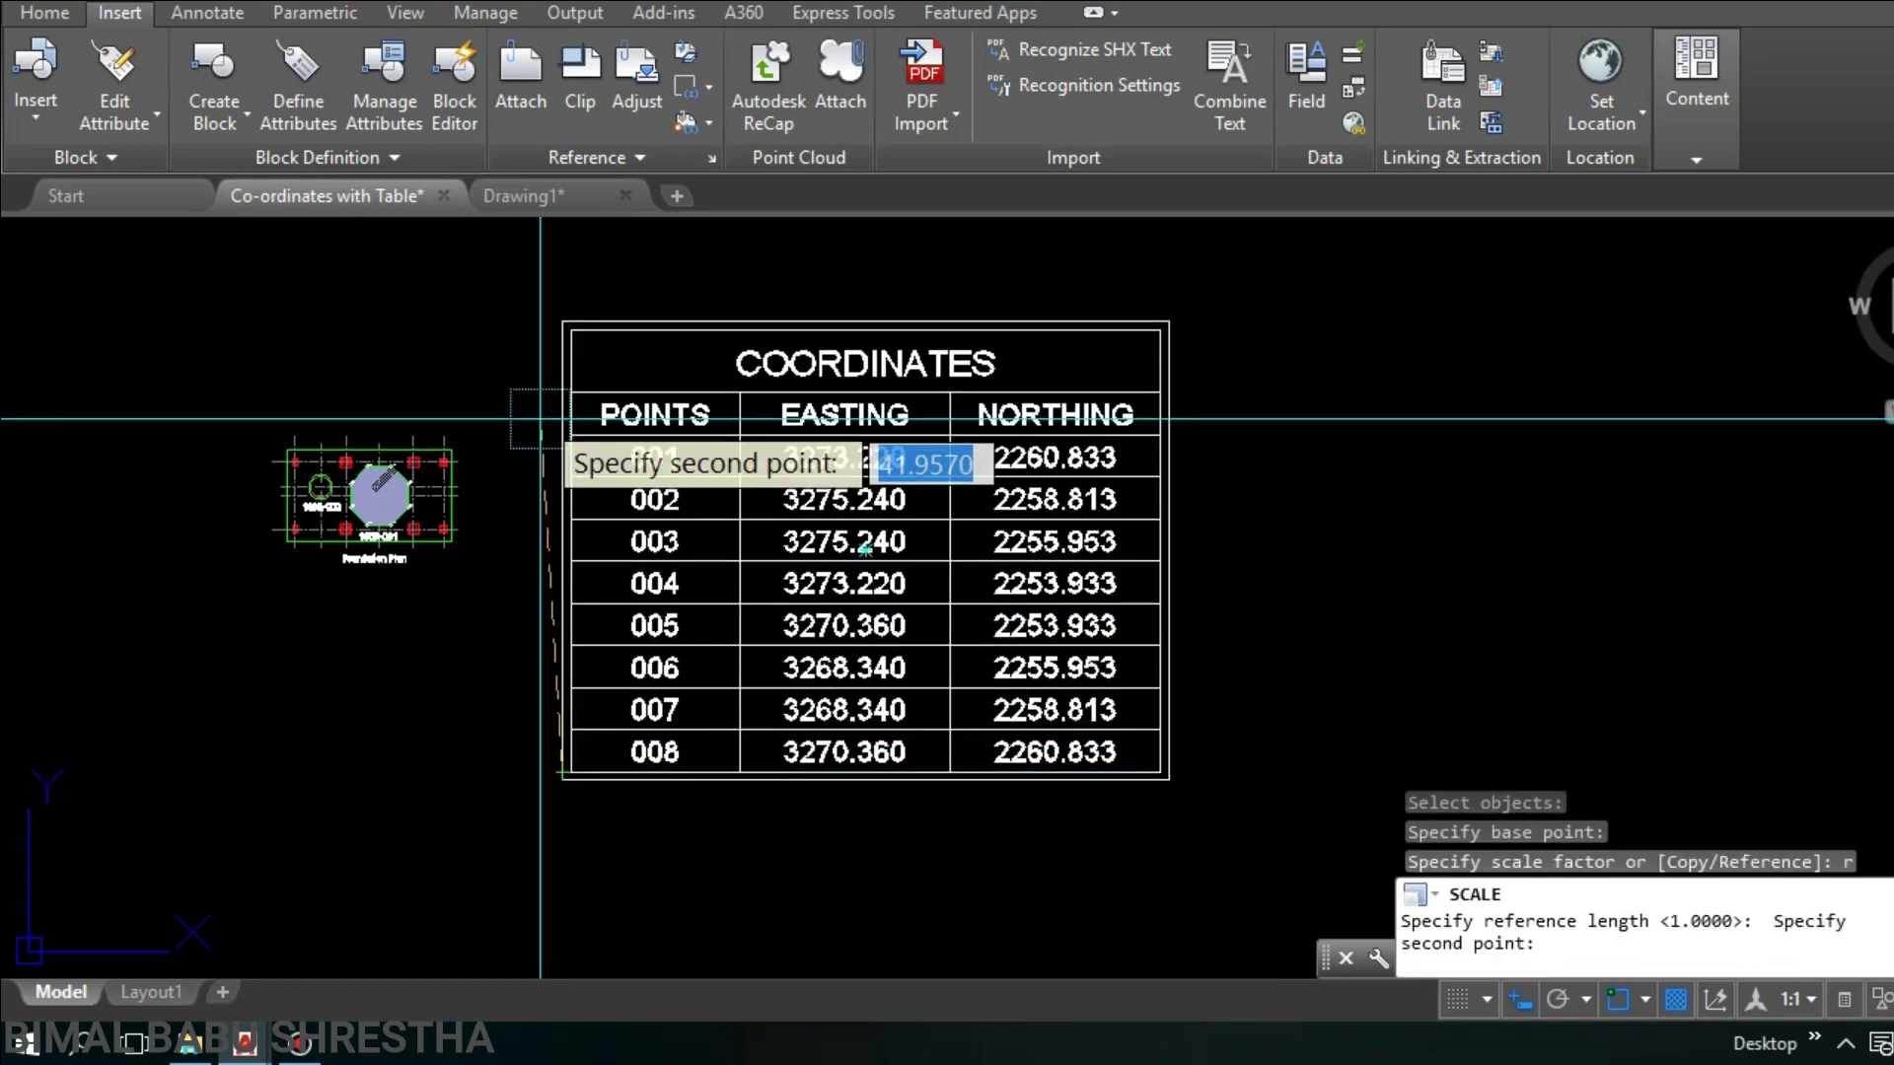
click(551, 308)
scroll(550, 611, up, 4)
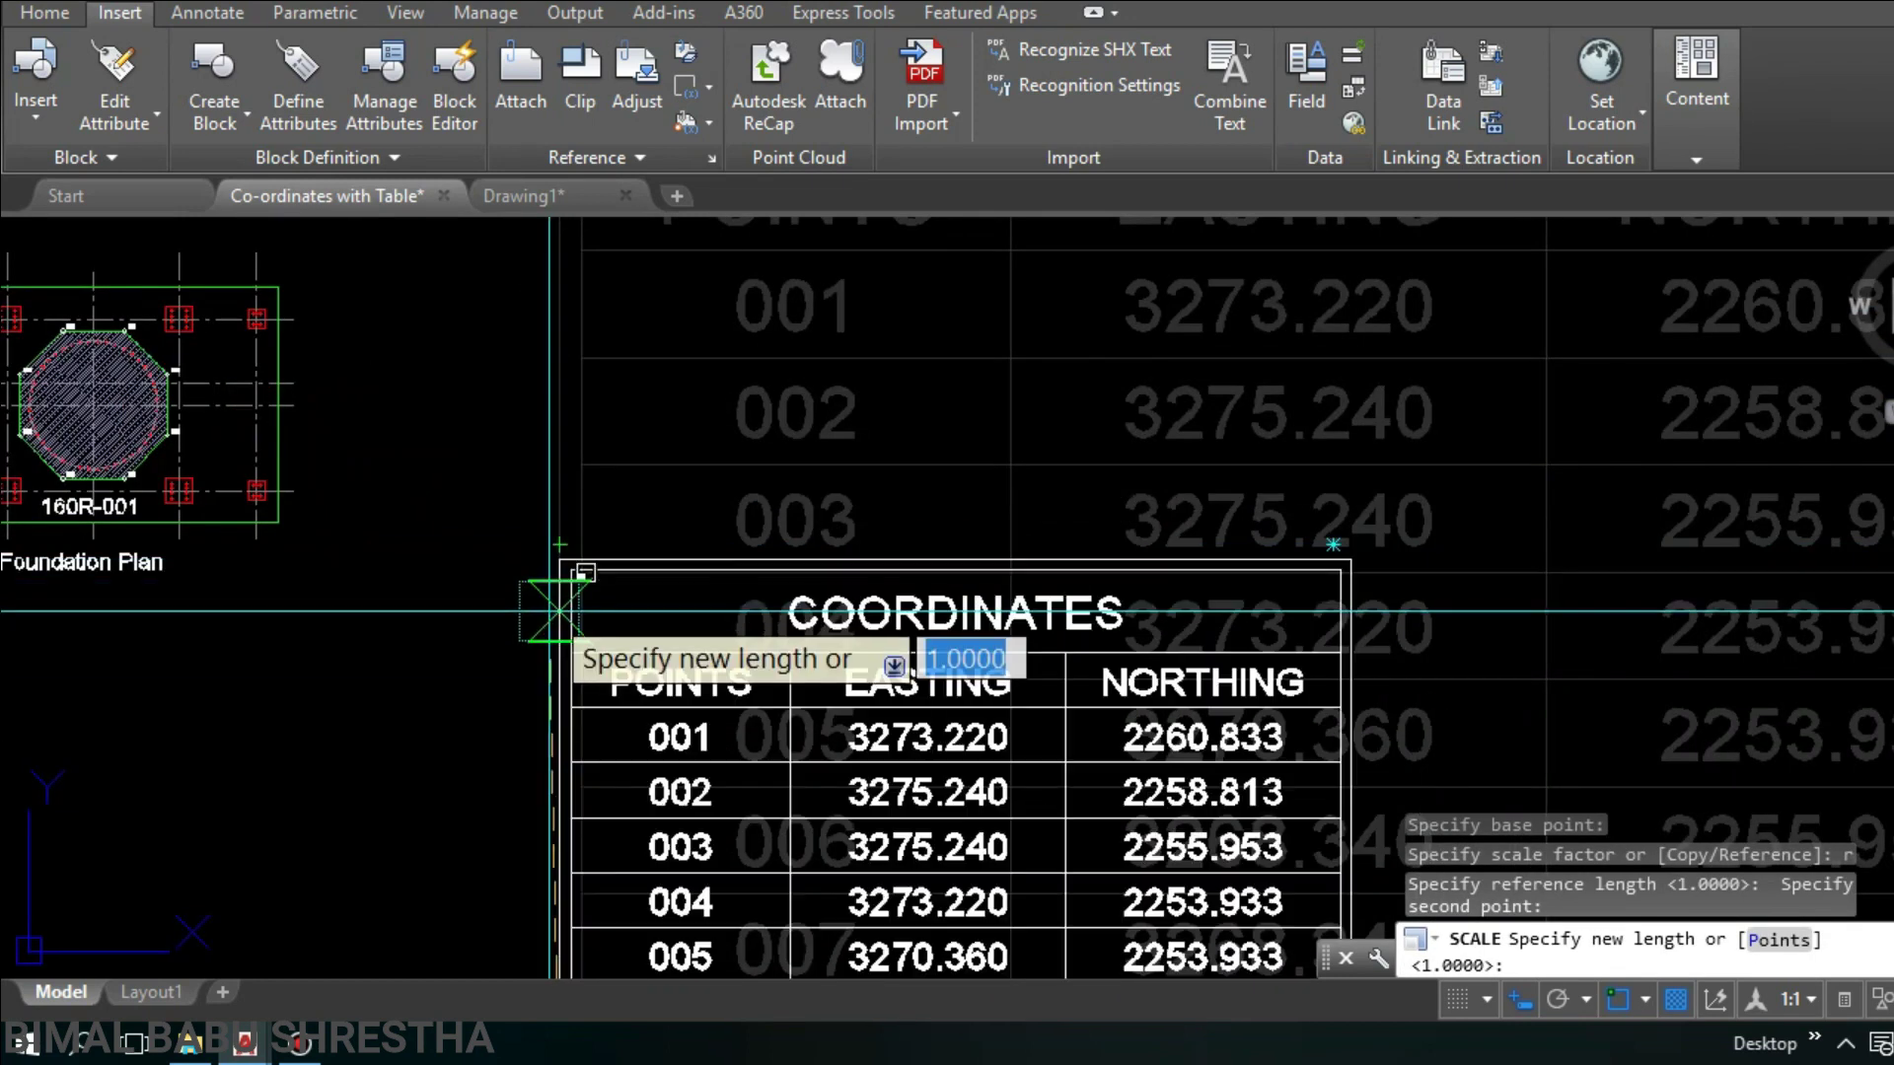
scroll(710, 435, down, 5)
key(Escape)
key(Escape)
text(m)
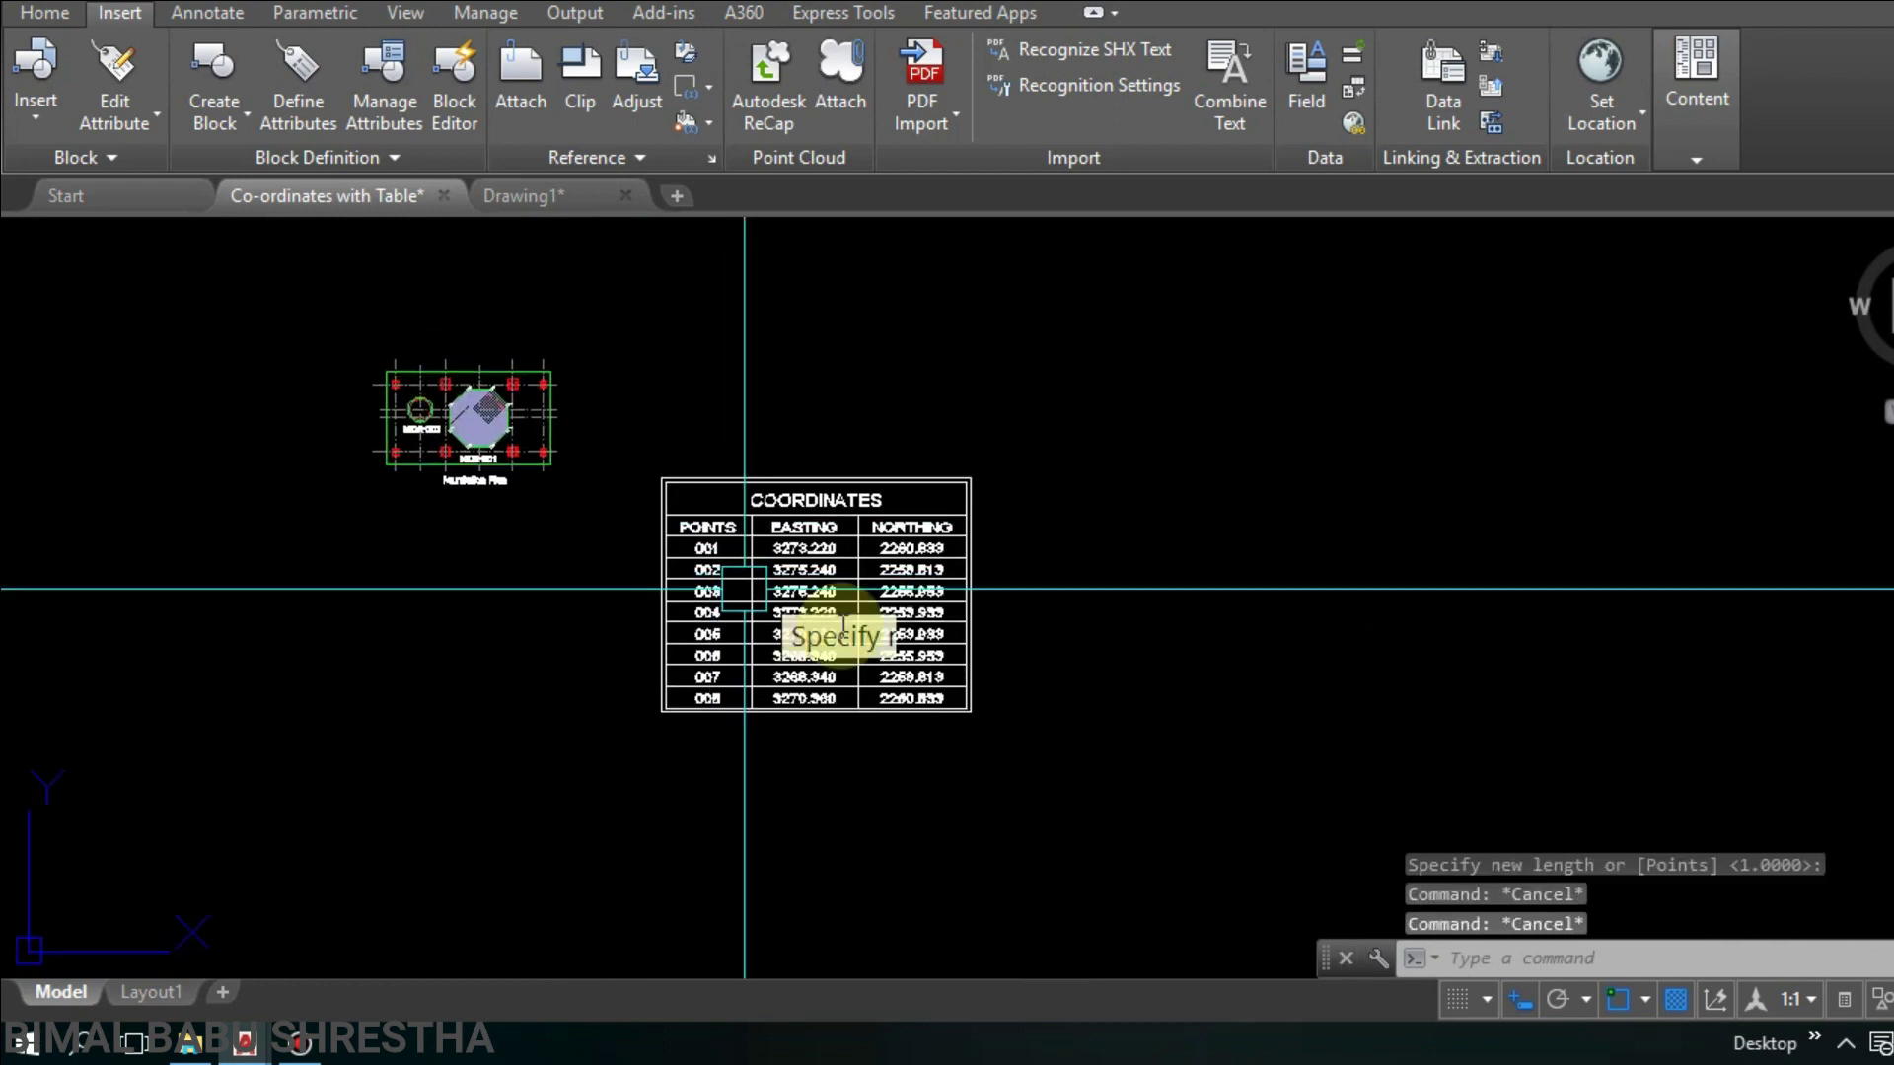
key(Return)
click(993, 761)
click(641, 405)
key(Return)
click(691, 597)
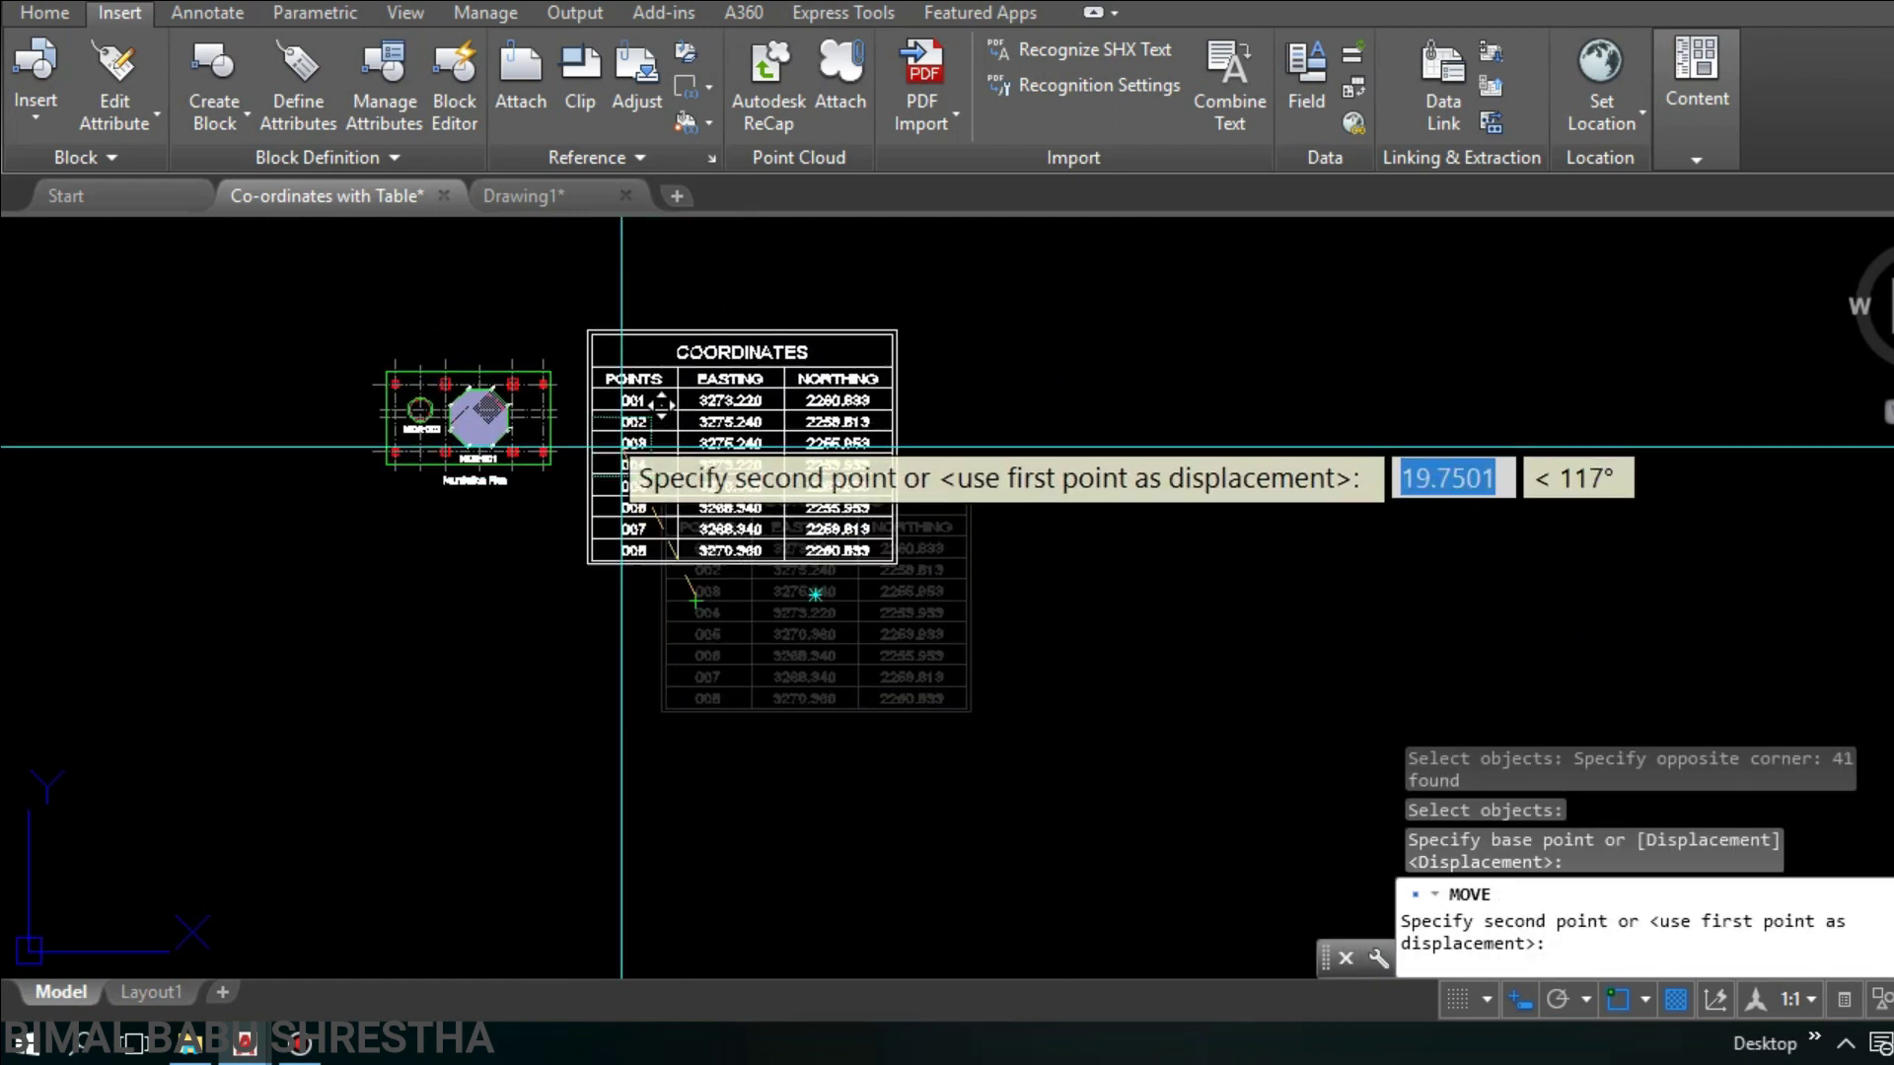
scroll(627, 449, up, 4)
key(Escape)
key(Escape)
middle_drag(794, 589, 838, 631)
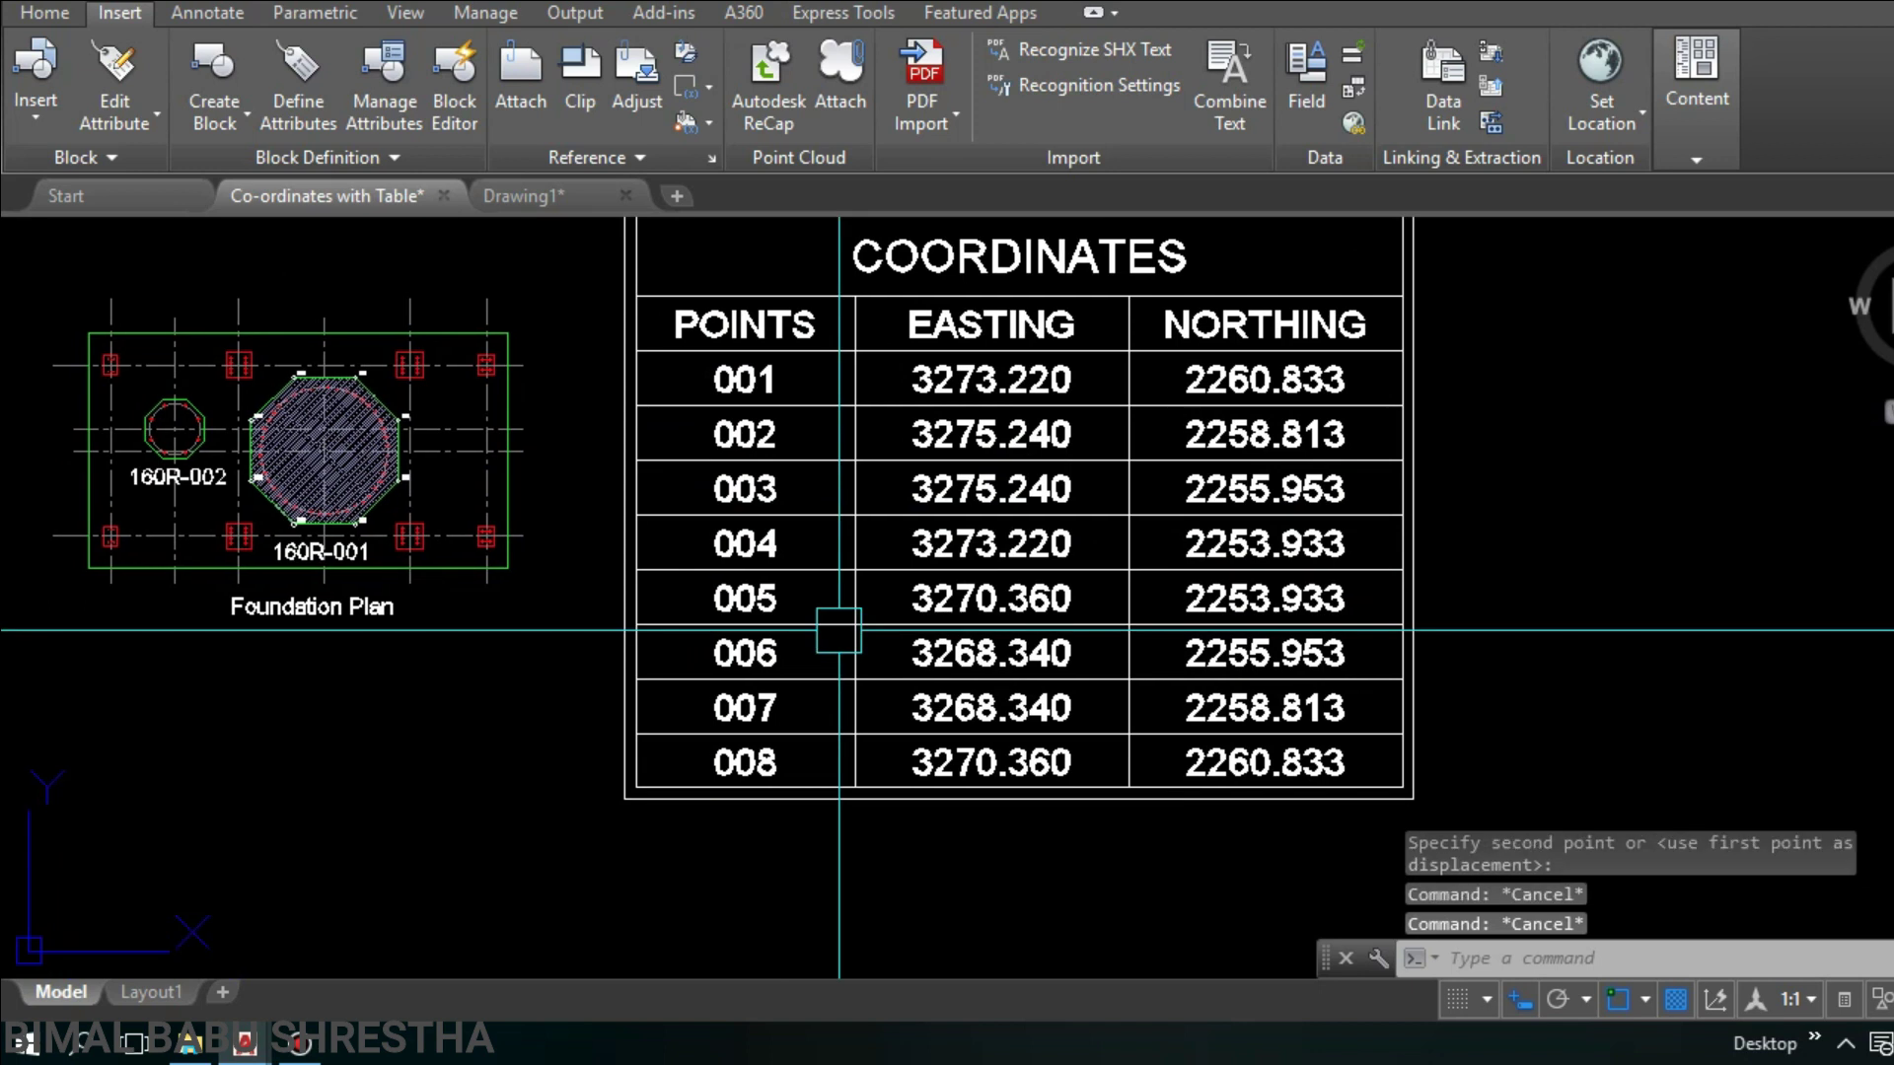
text(sc)
key(Return)
scroll(828, 646, down, 5)
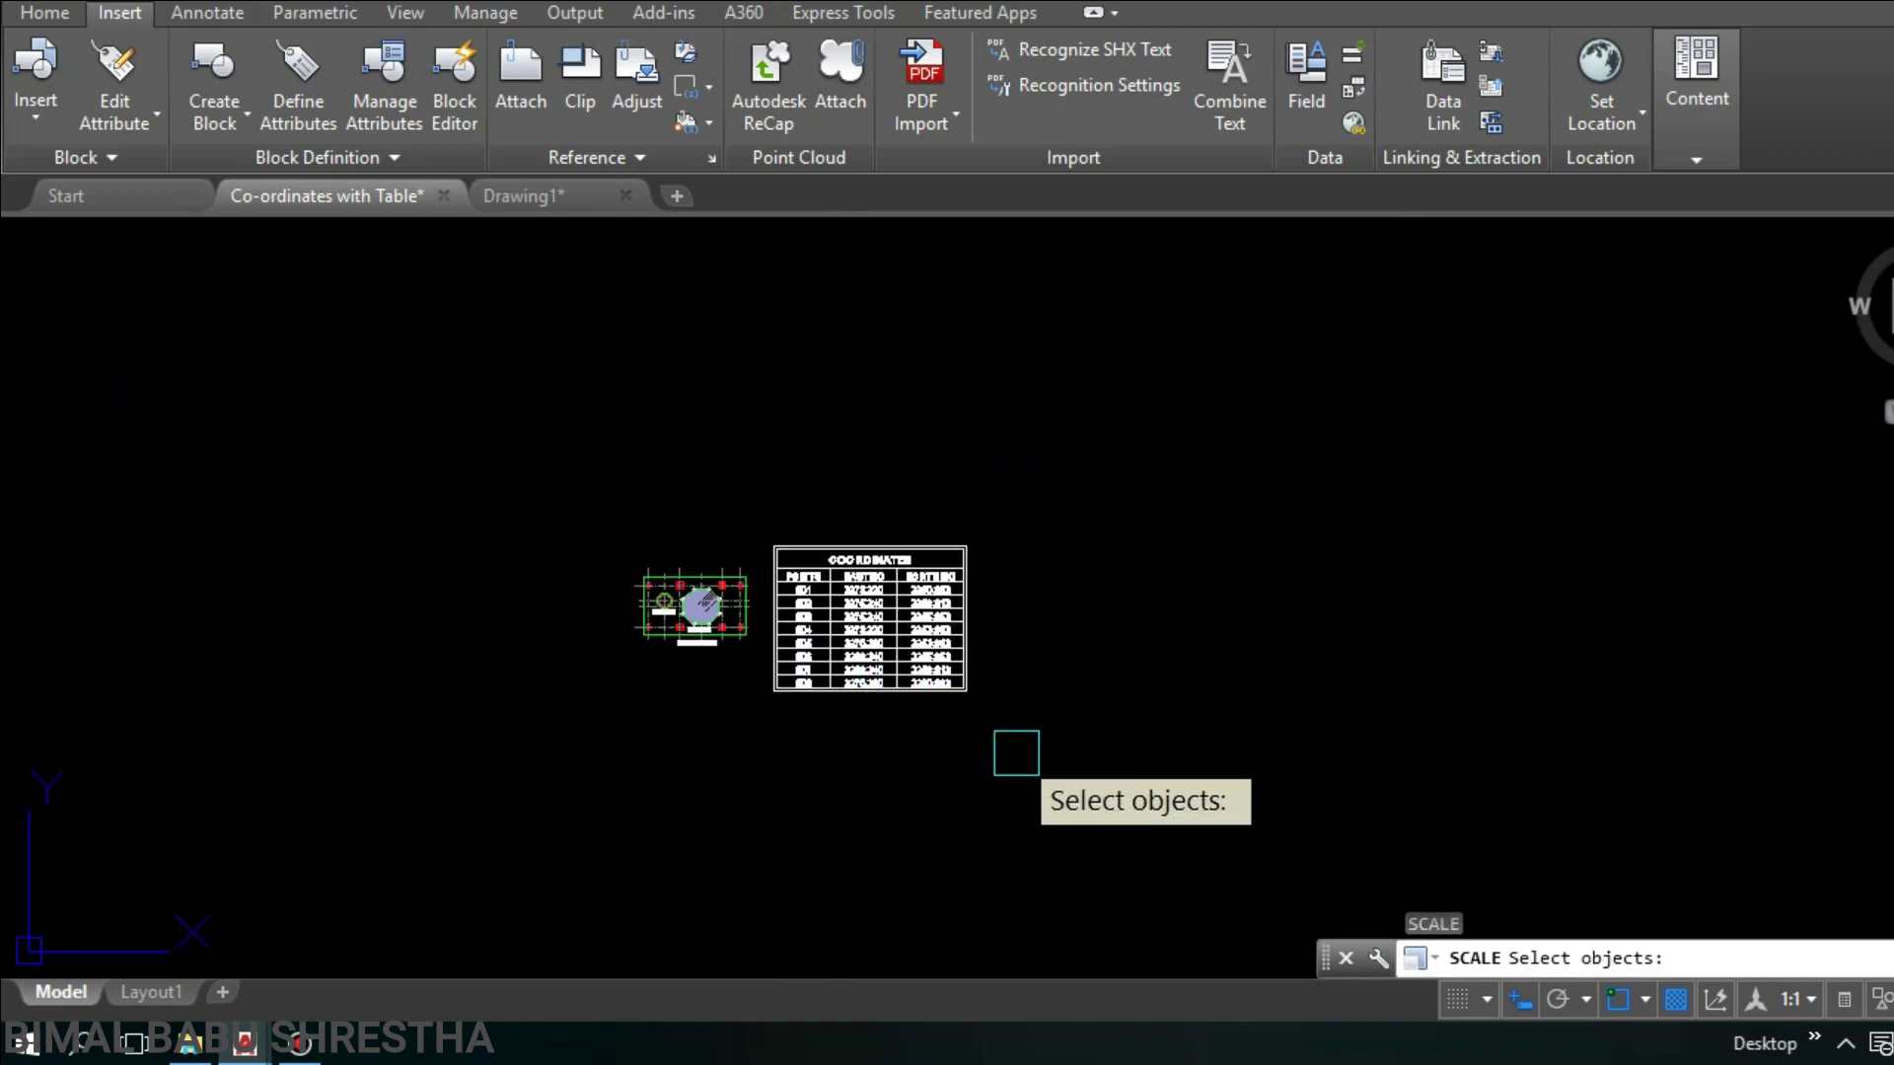
click(1016, 752)
scroll(759, 434, up, 4)
click(744, 447)
middle_drag(744, 448, 779, 158)
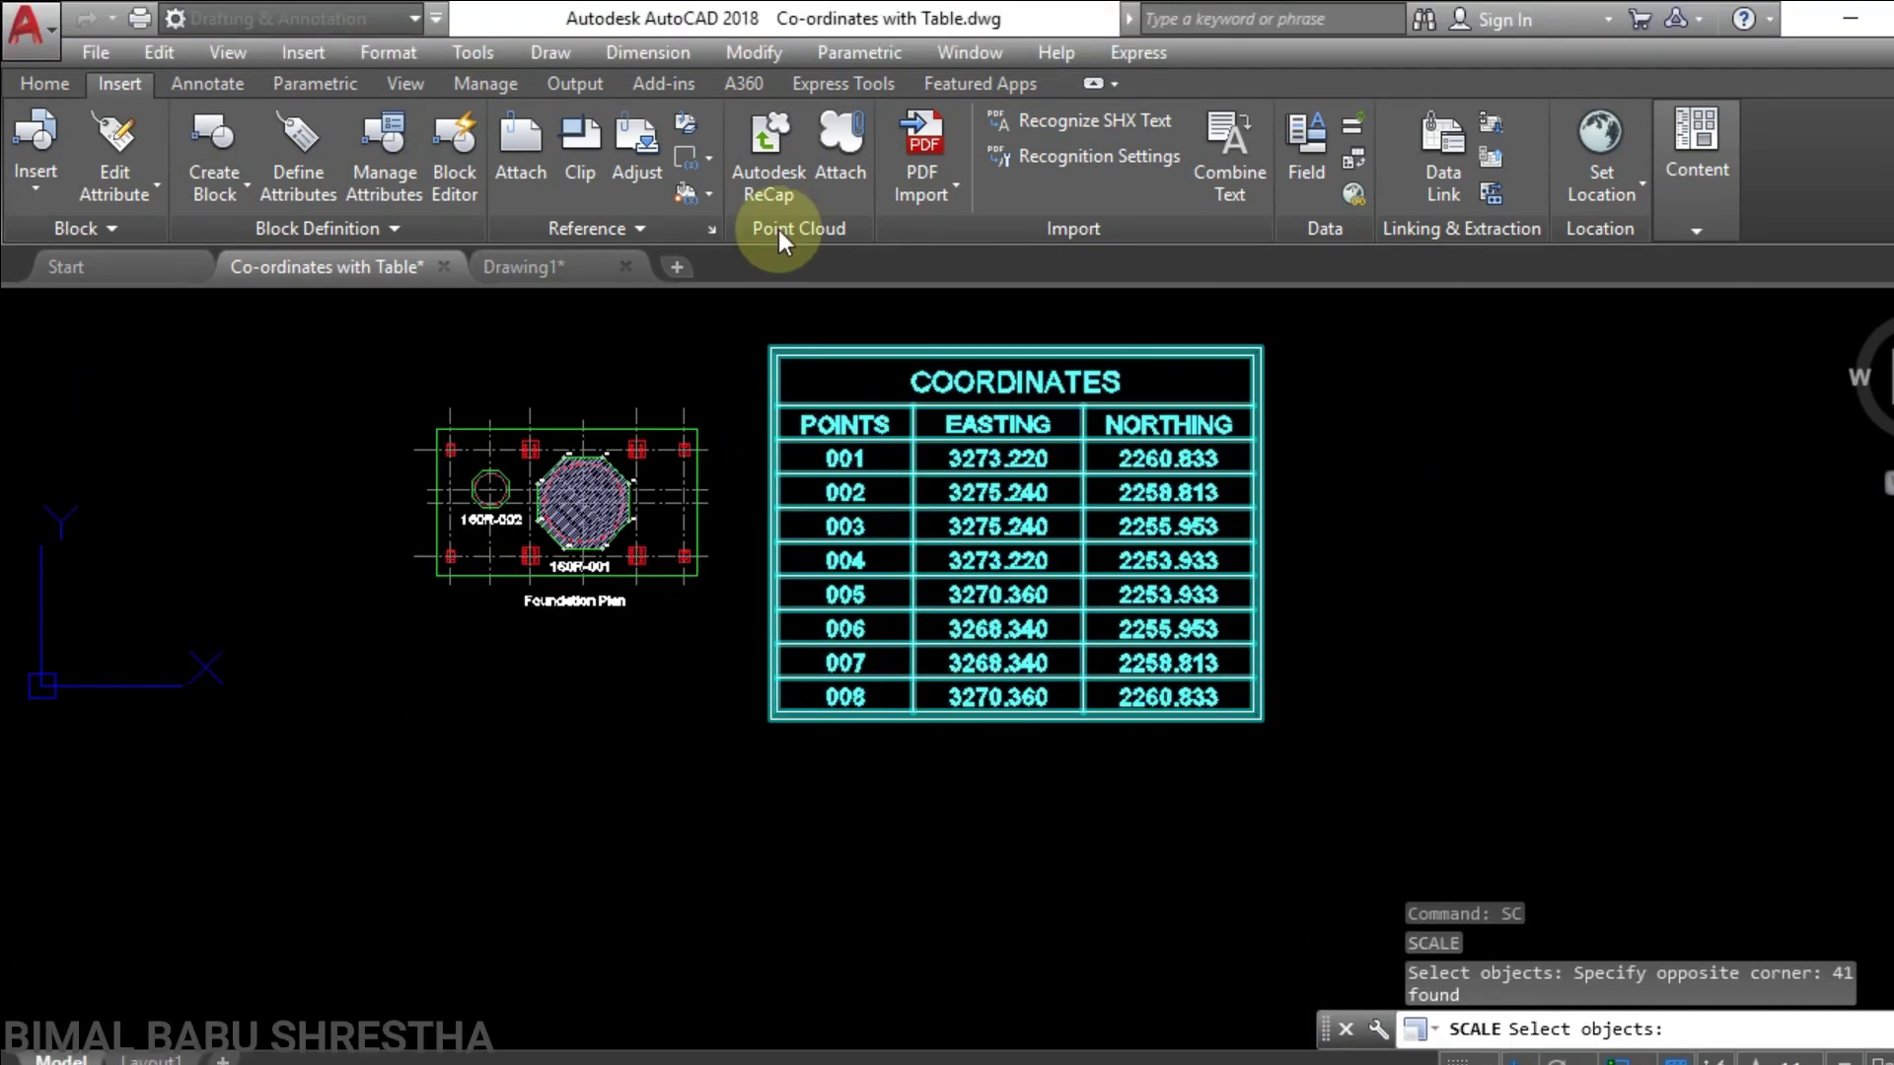
key(Return)
click(770, 719)
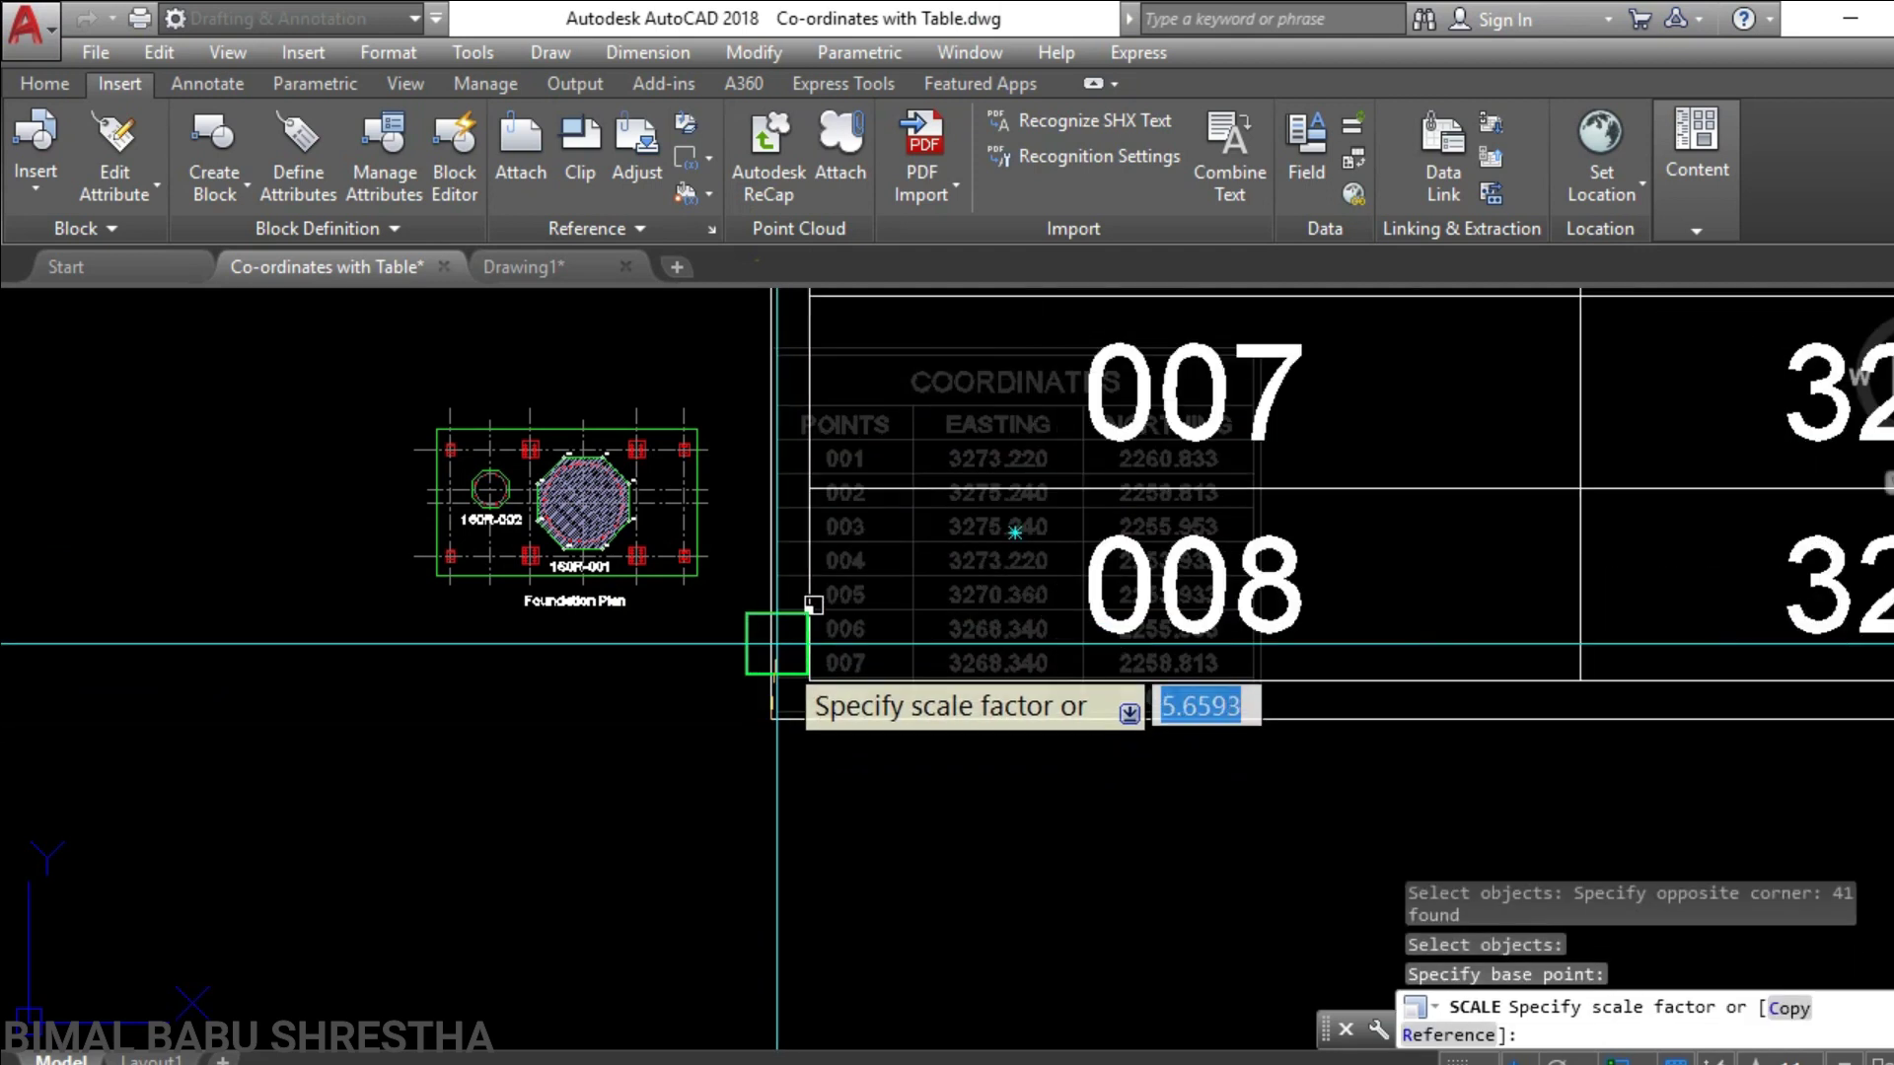
text(r)
key(Return)
click(772, 718)
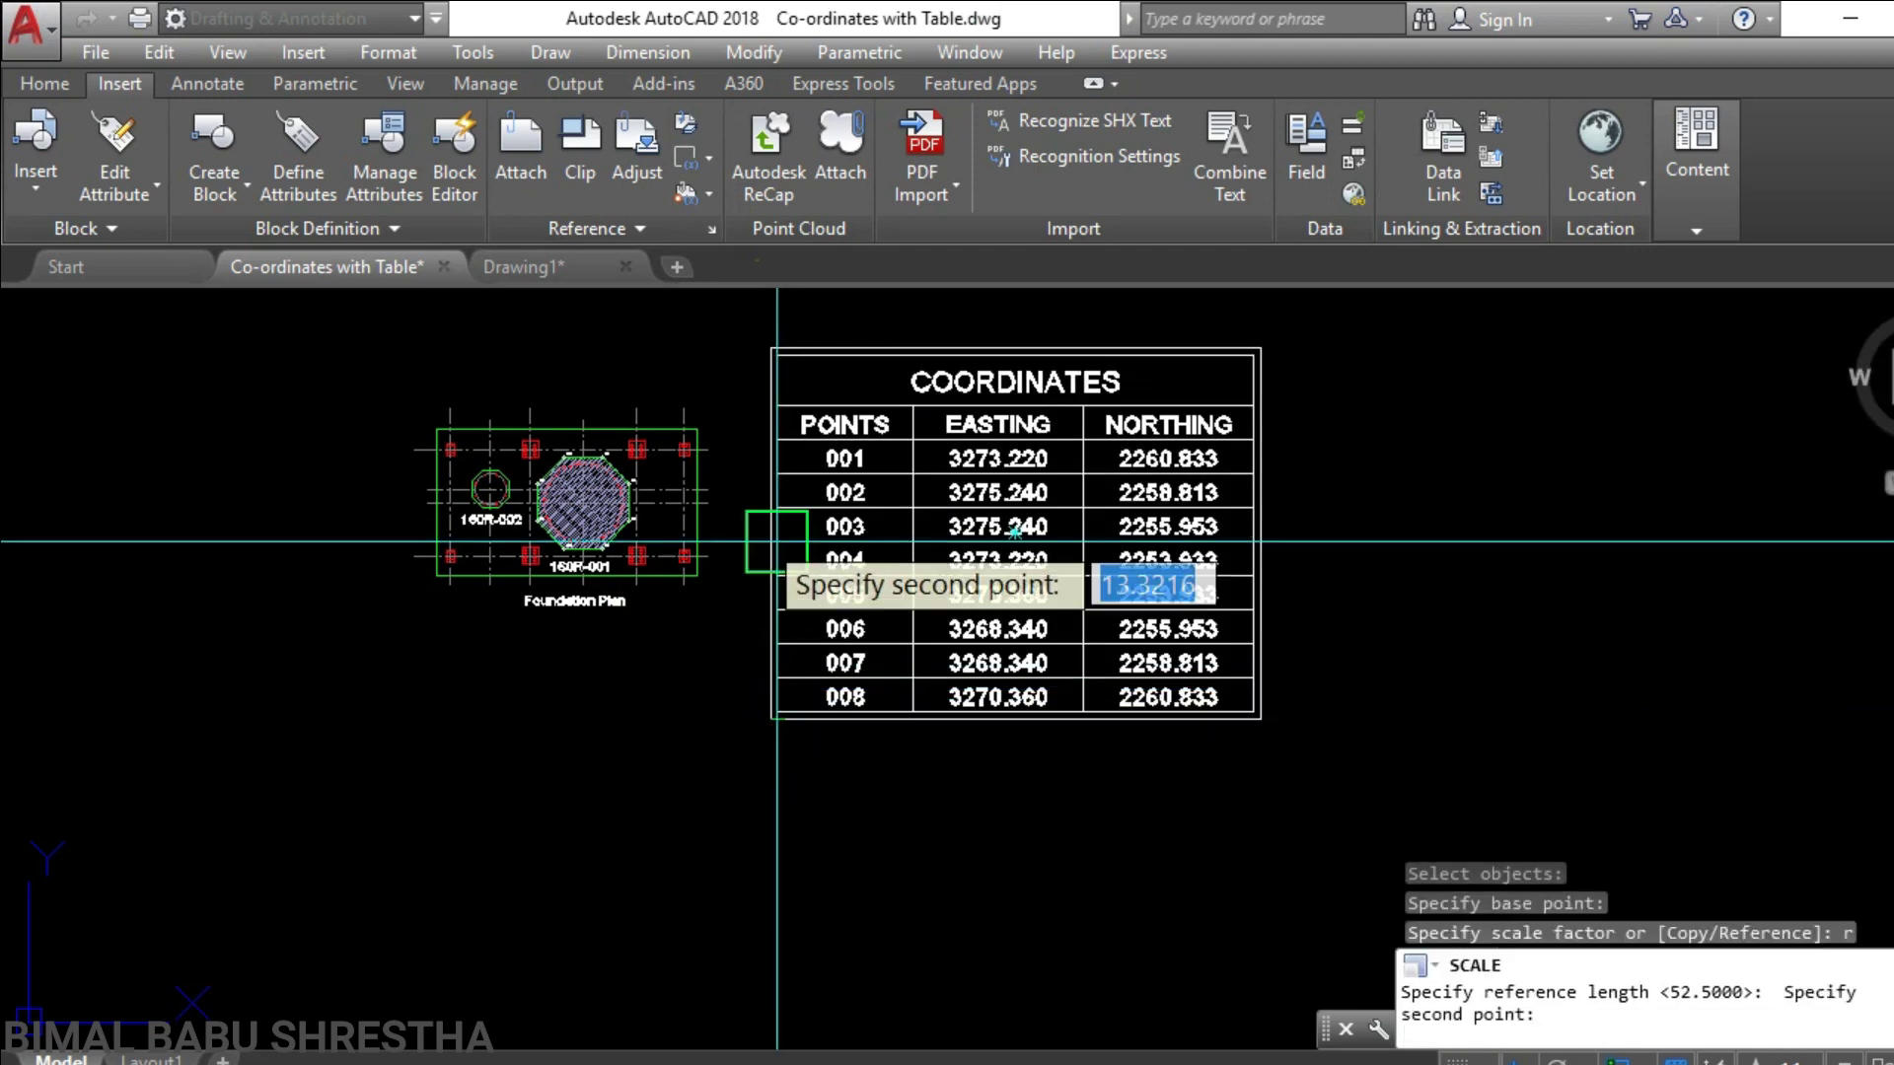
click(770, 347)
scroll(843, 552, up, 5)
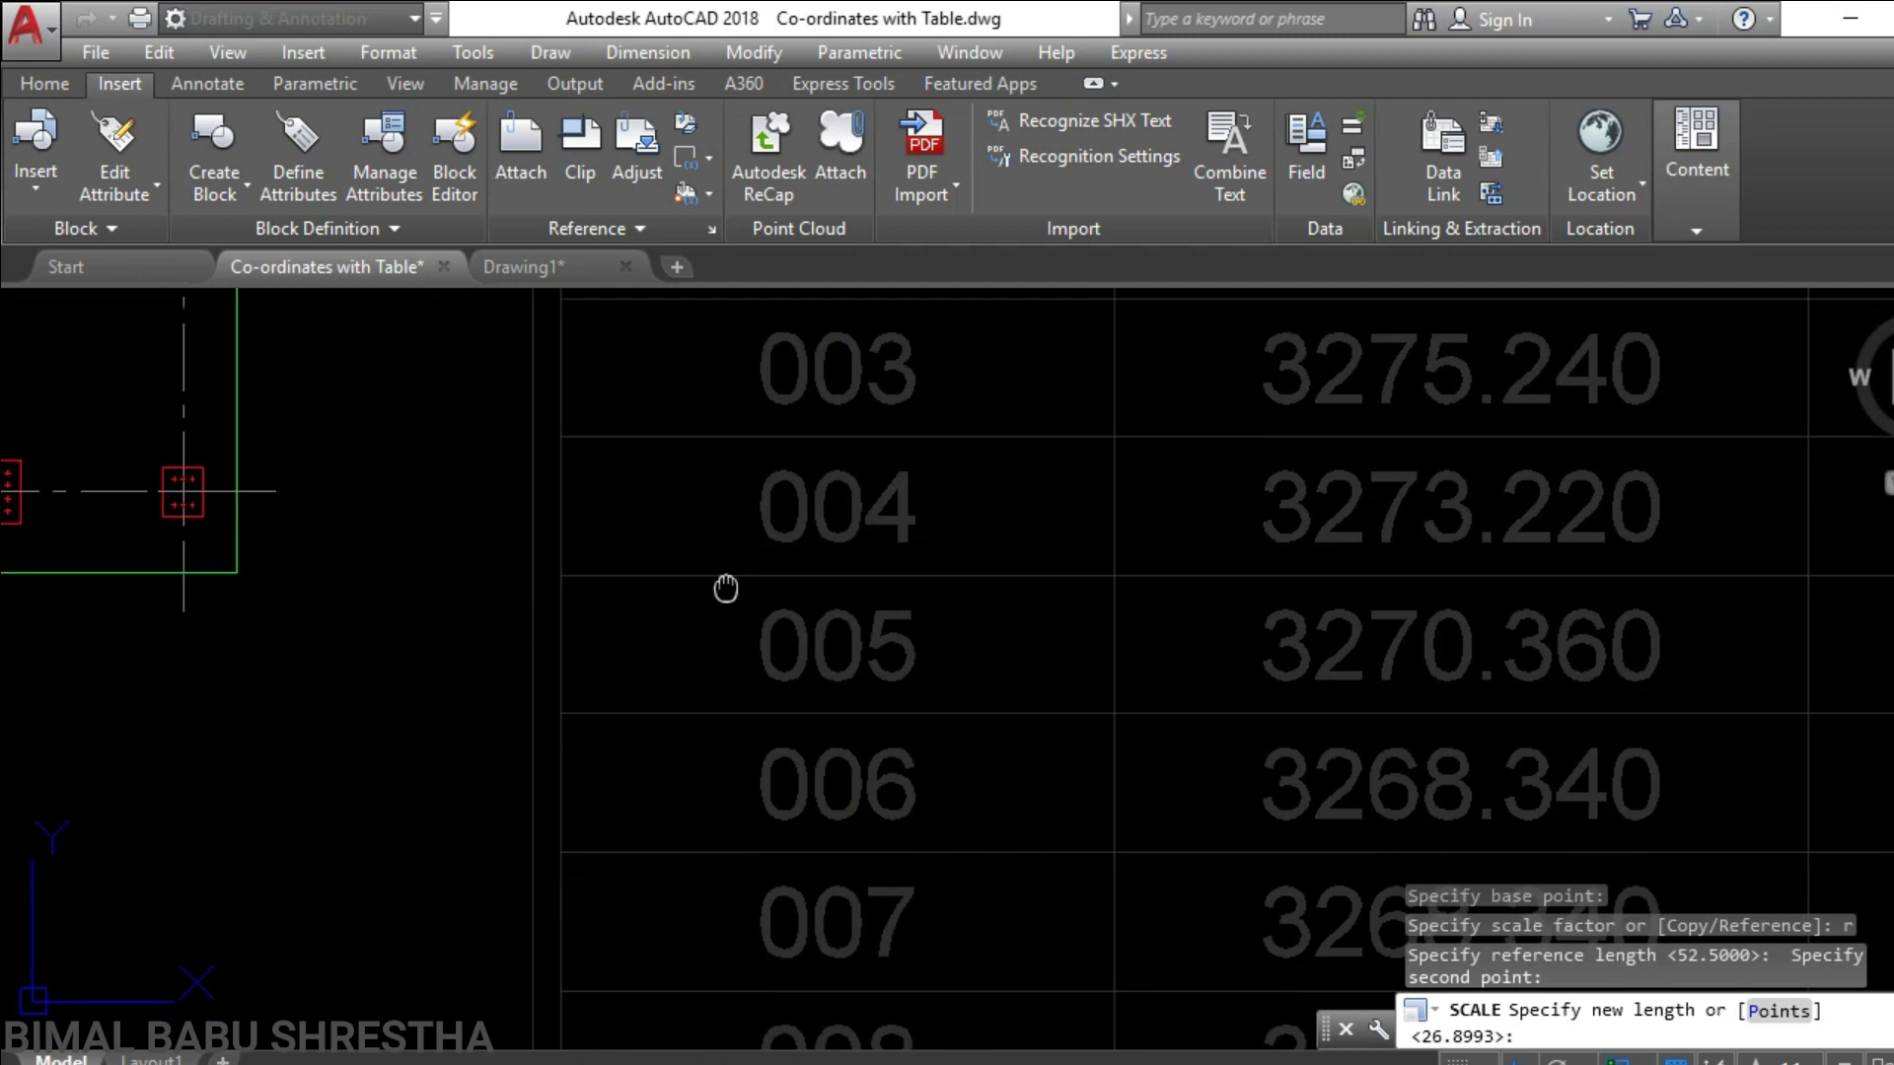
key(Escape)
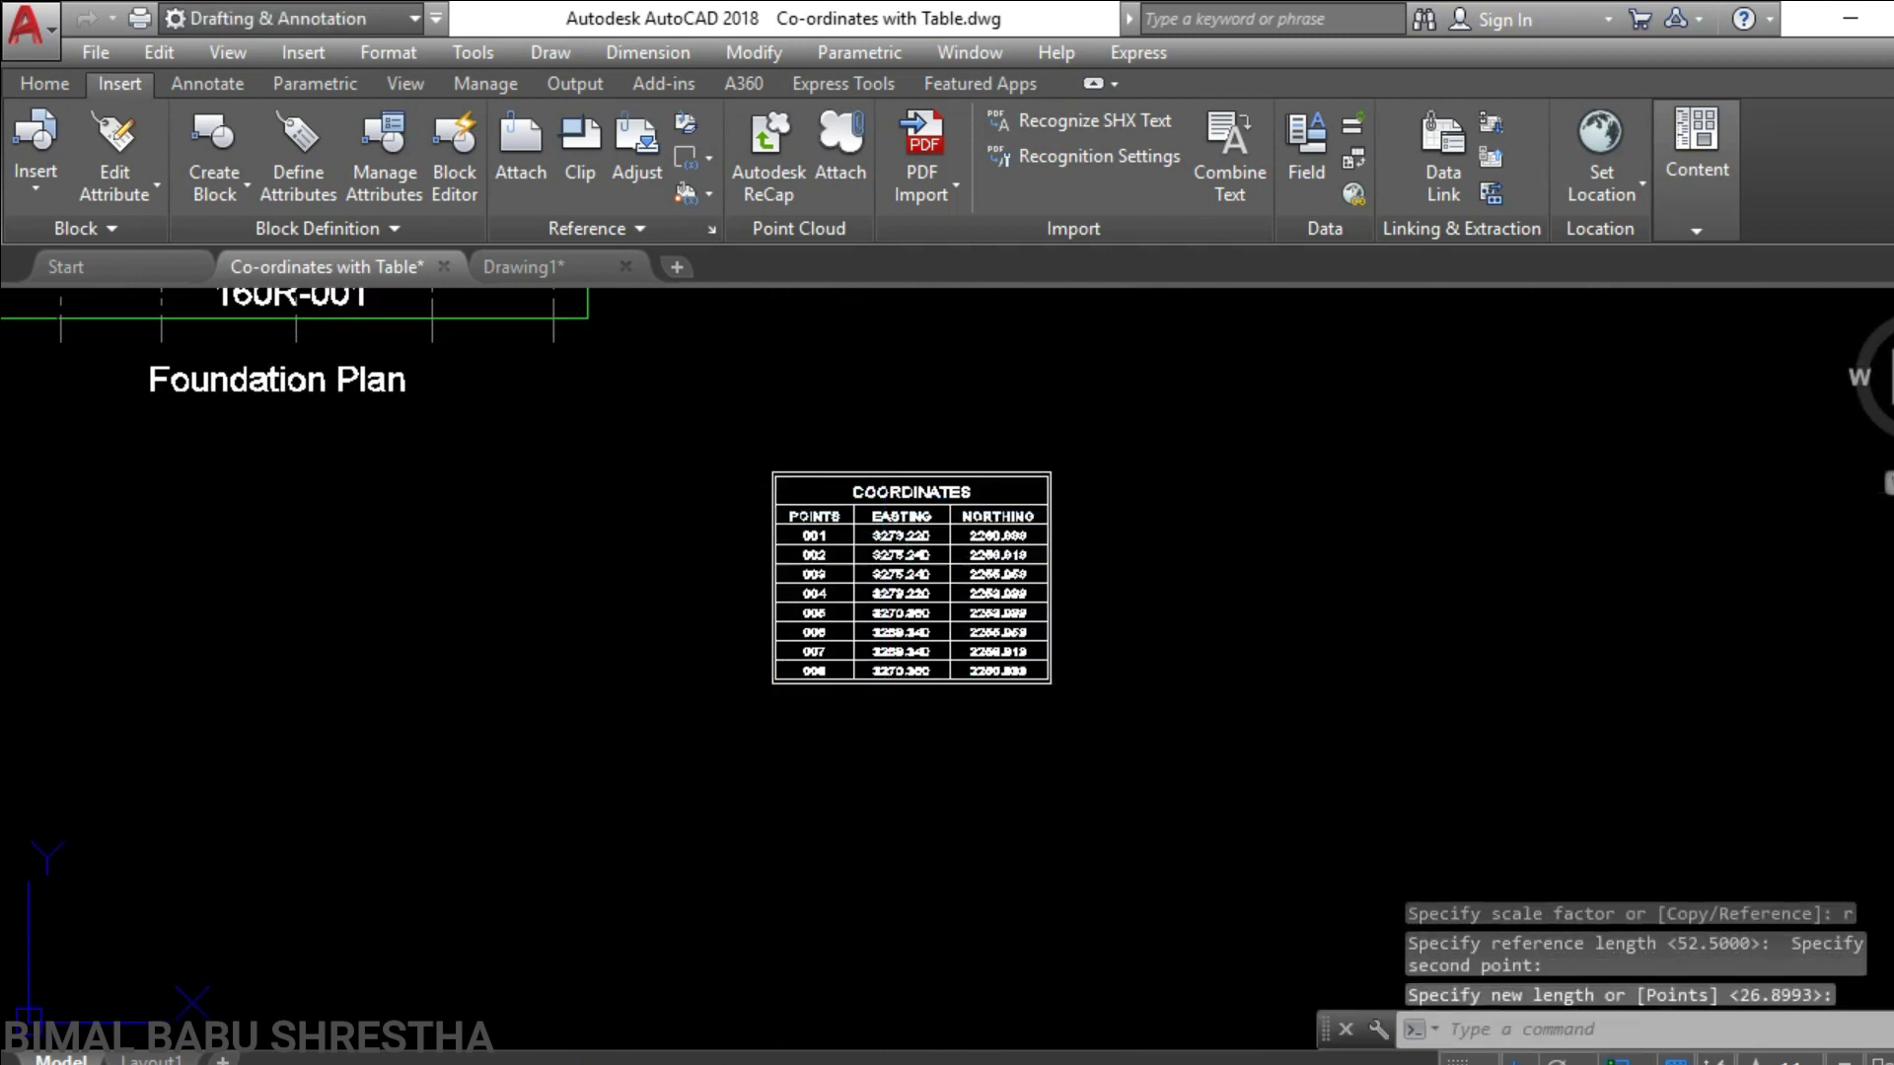
key(Escape)
middle_drag(859, 654, 769, 727)
text(m)
key(Return)
click(1079, 840)
click(664, 501)
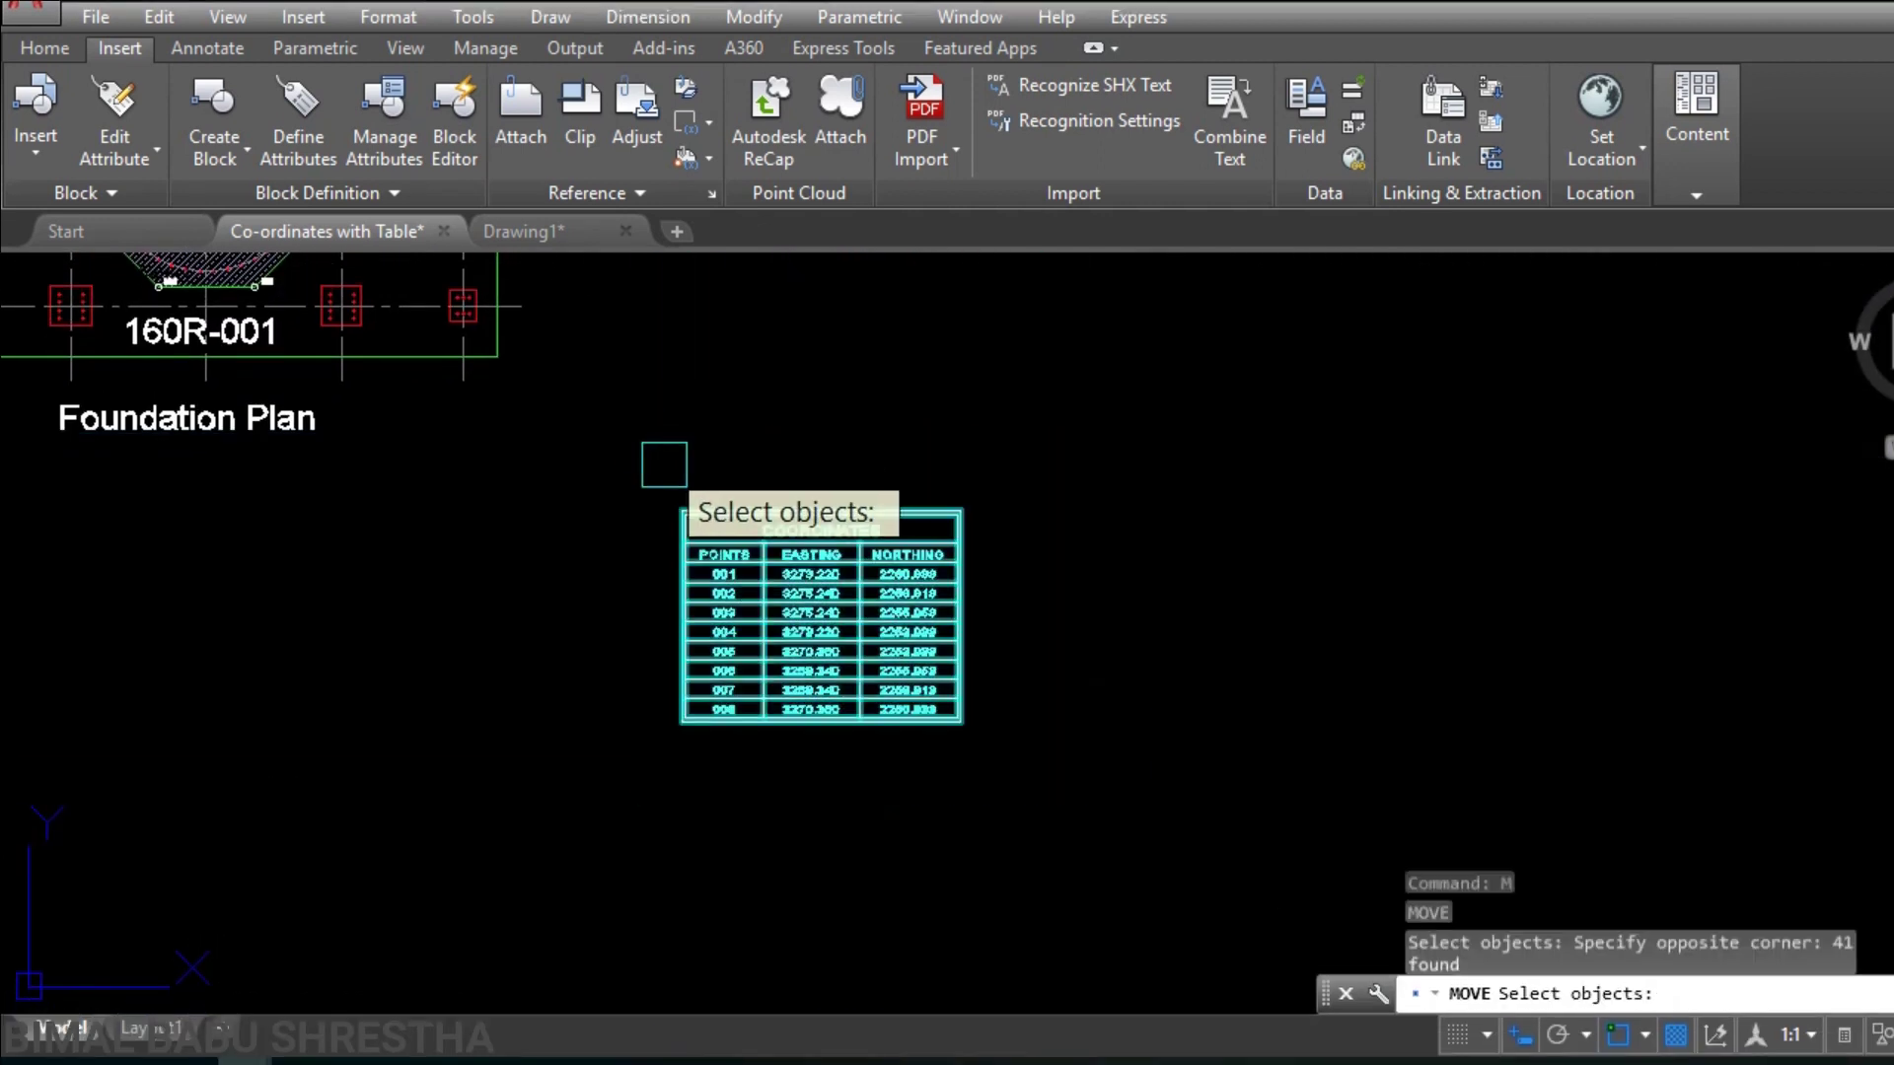
key(Return)
click(763, 657)
middle_drag(764, 640, 845, 790)
scroll(814, 577, up, 6)
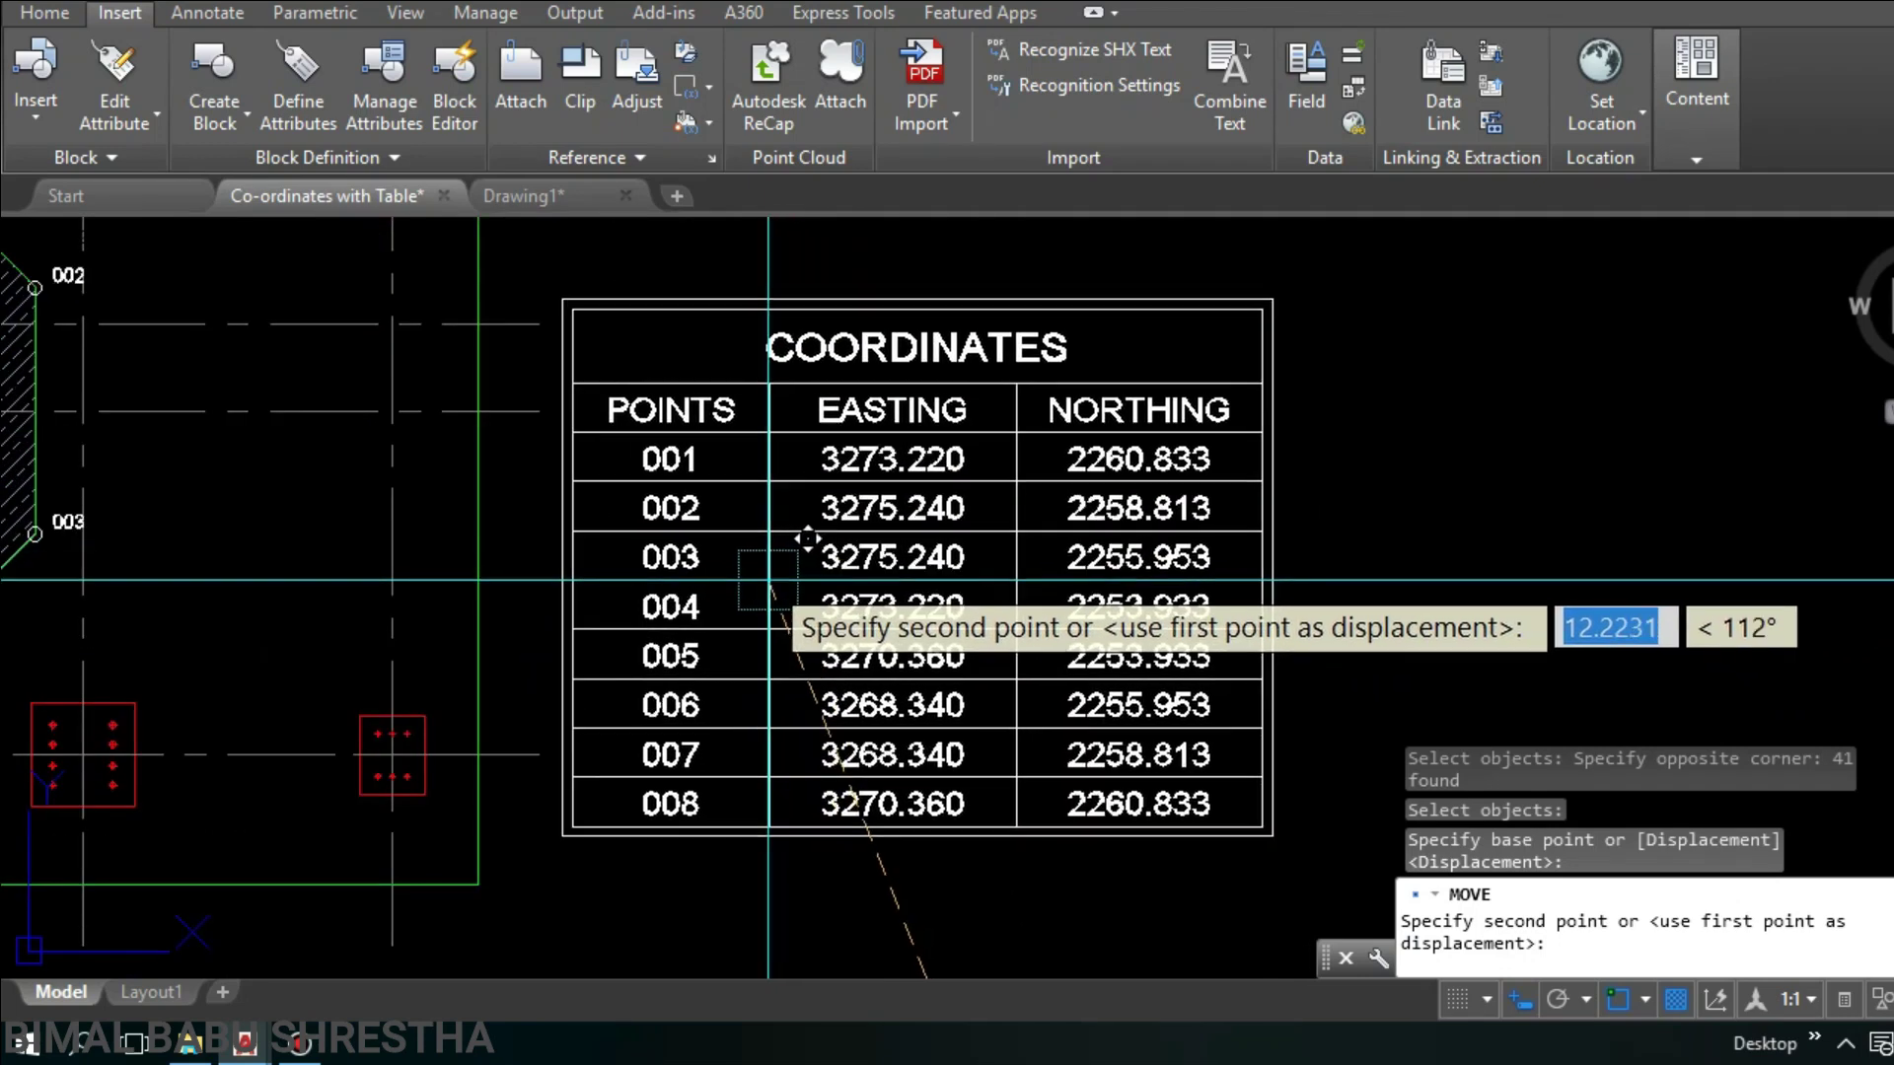
key(Escape)
key(Escape)
key(Escape)
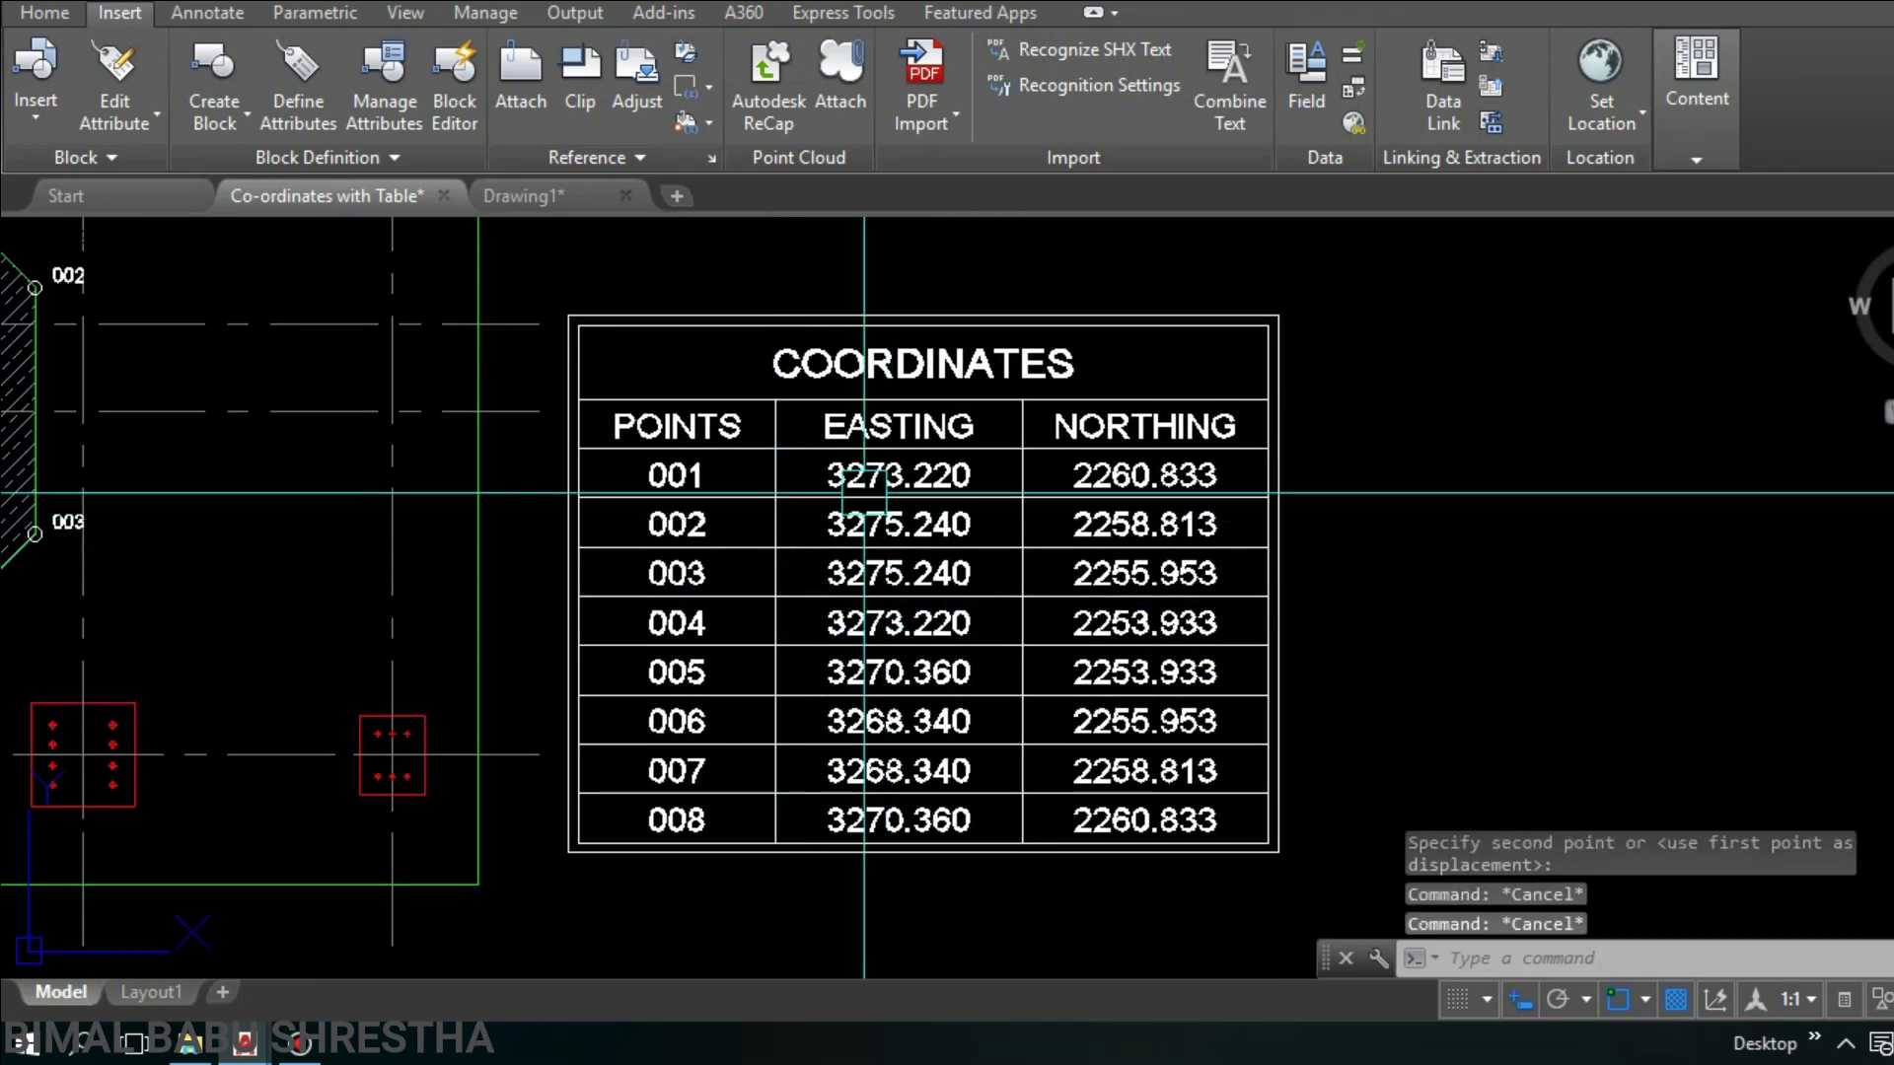
Step: Zoom to the COORDINATES table title and open it for text editing
scroll(1066, 375, up, 4)
scroll(1066, 374, down, 6)
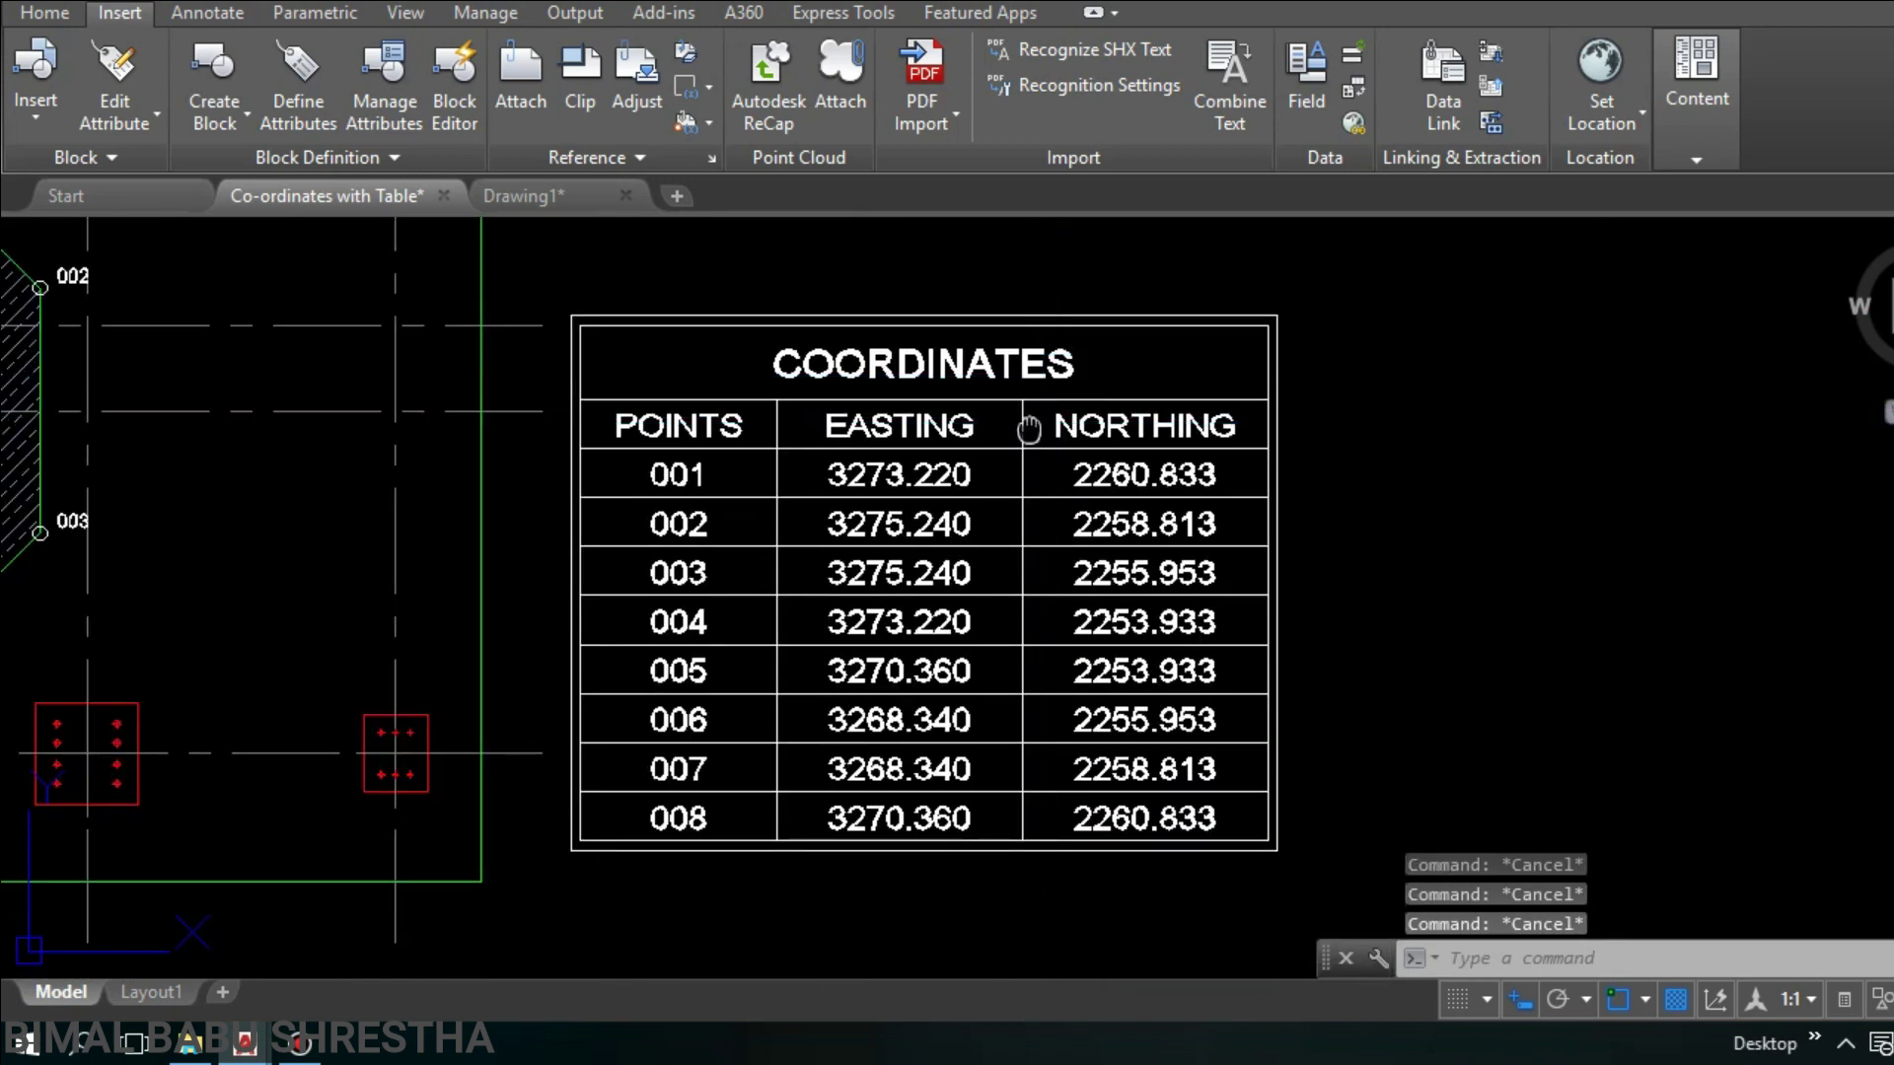
scroll(969, 360, up, 6)
middle_drag(969, 360, 1058, 483)
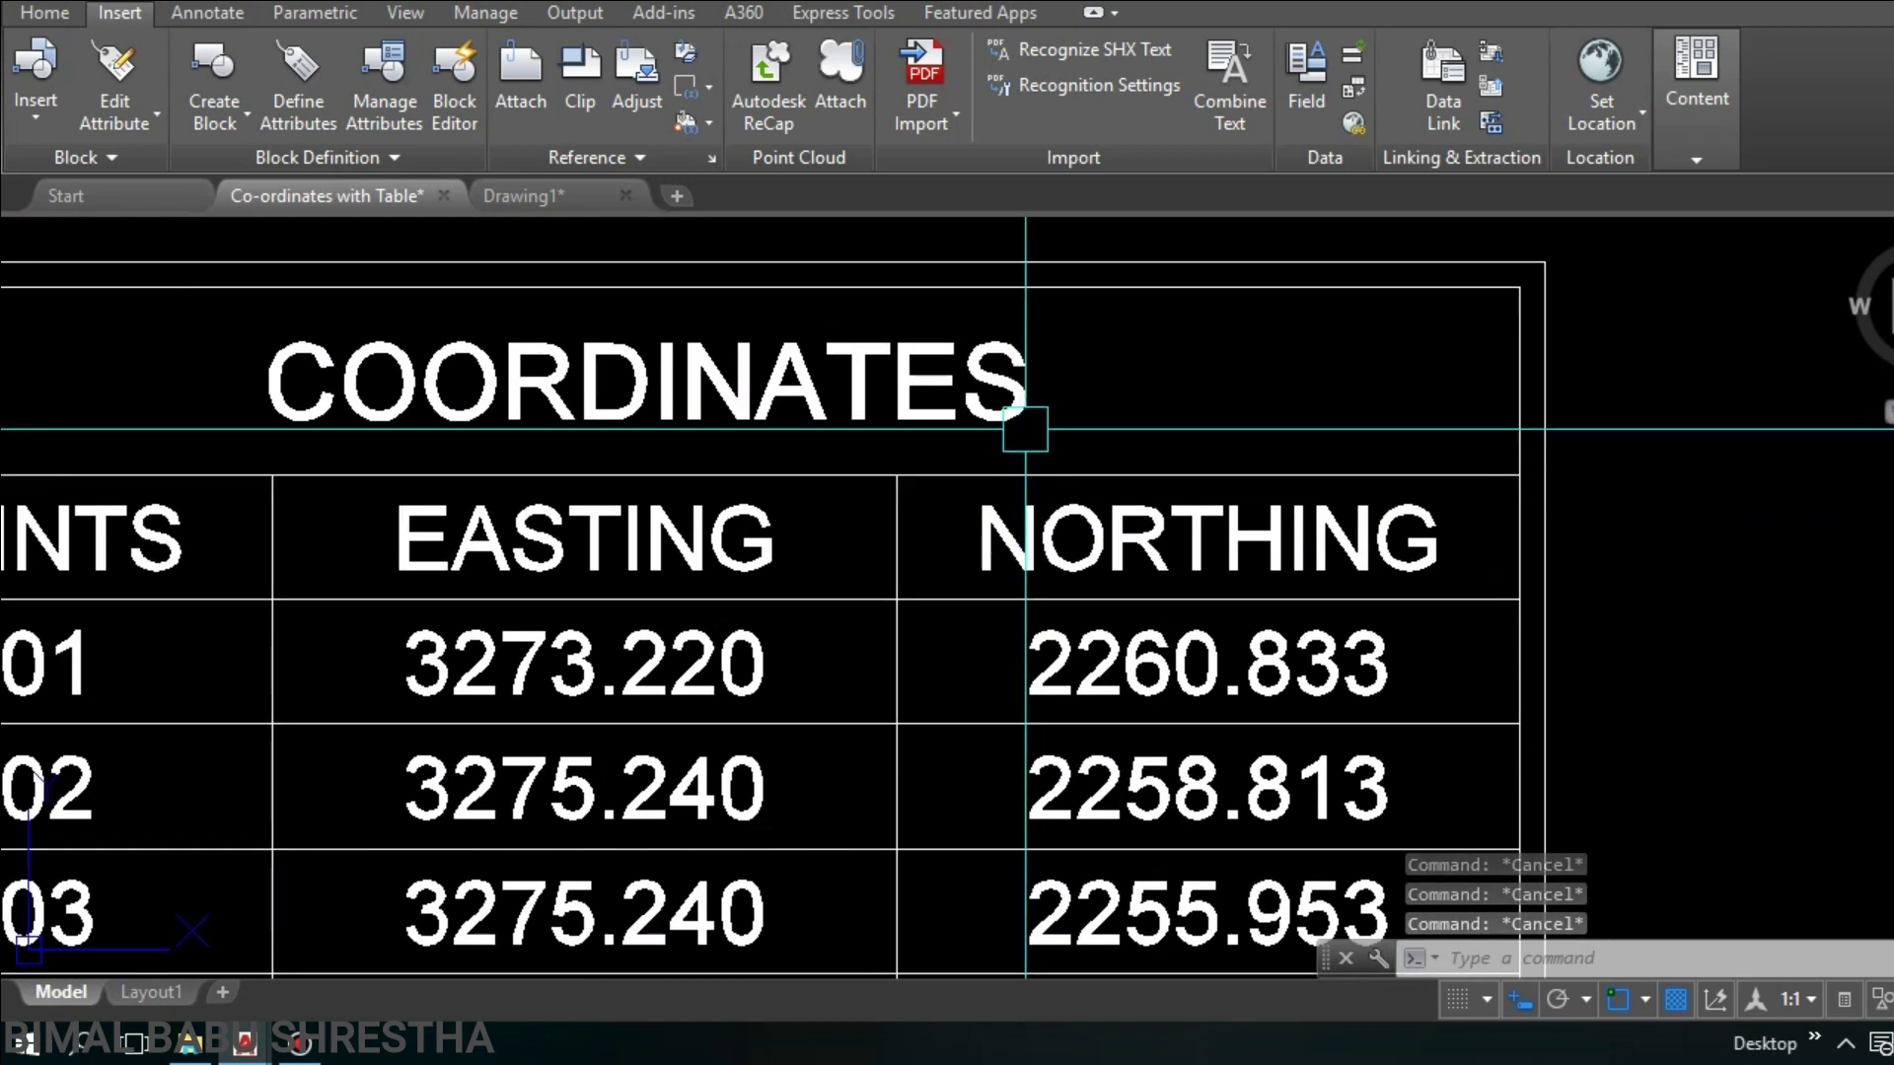
double_click(1023, 390)
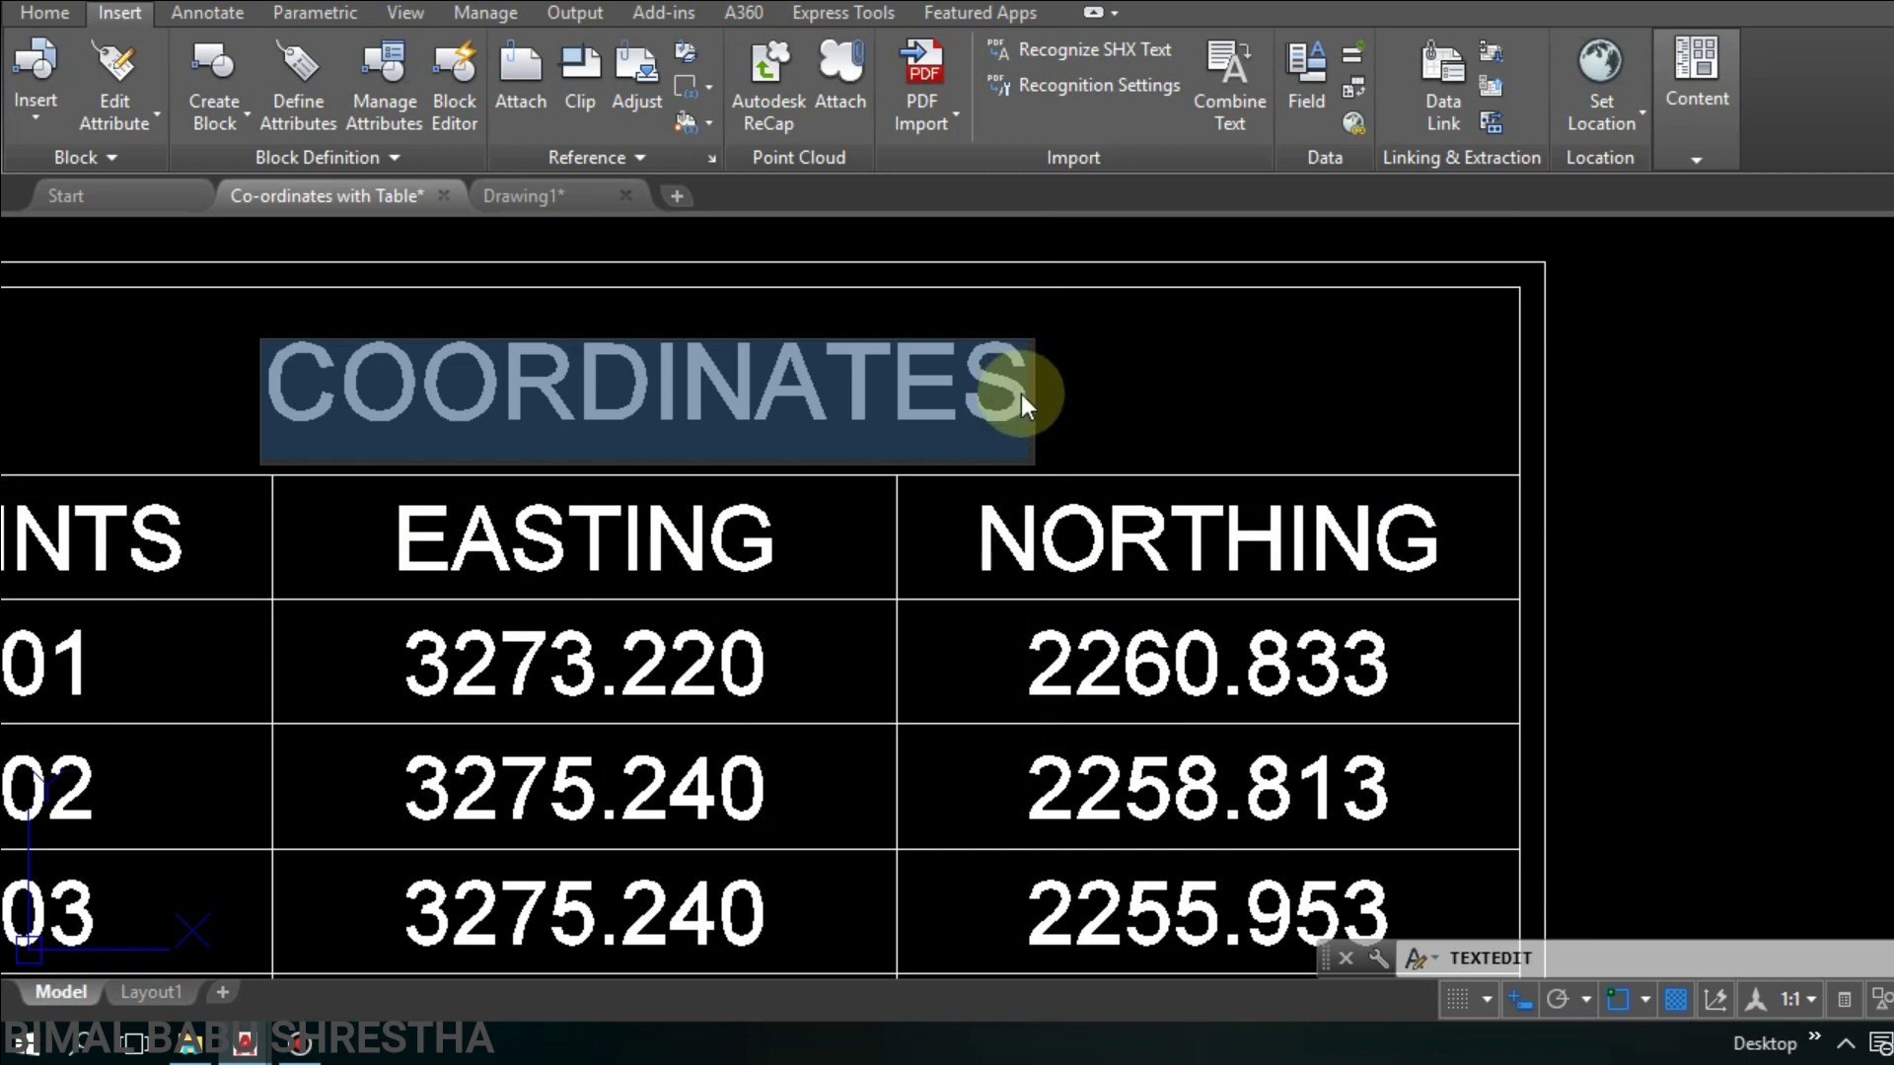
click(1022, 394)
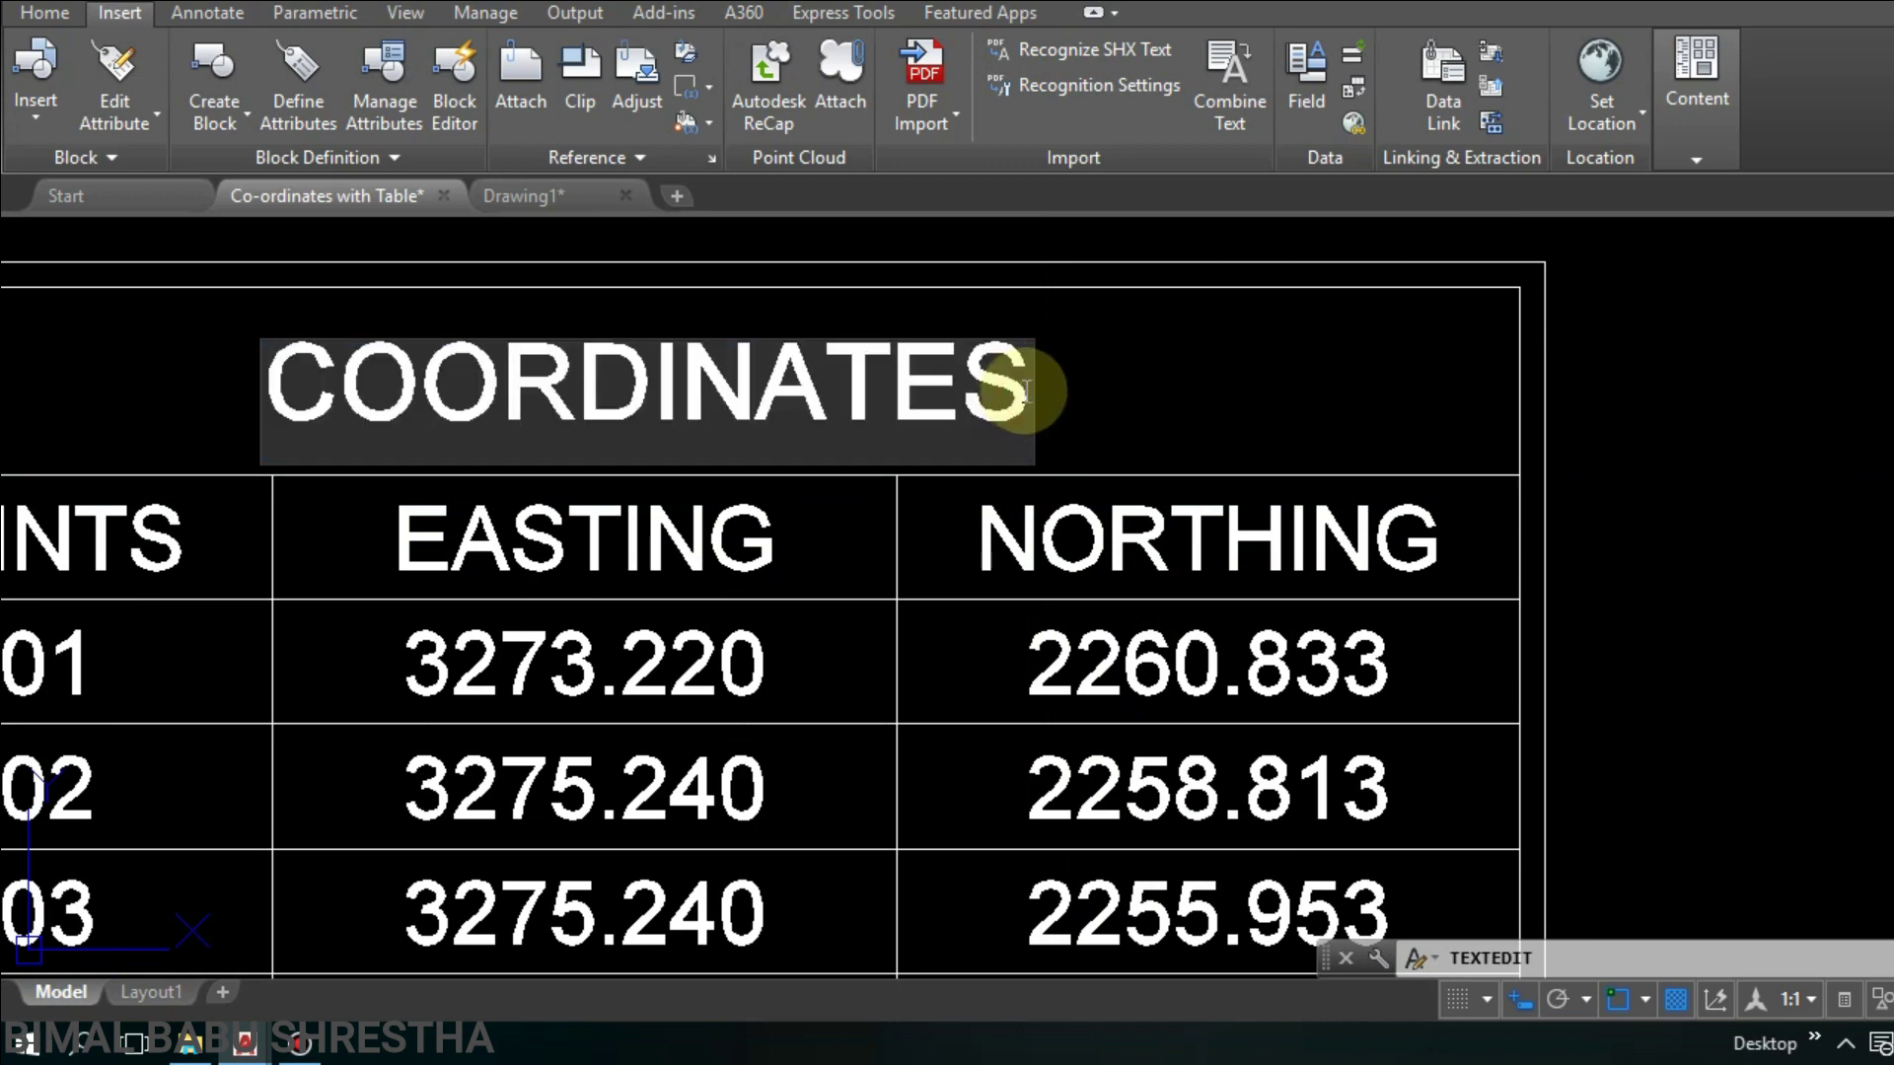
Step: Append 'FOR OCTAGONAL FND' in capitals after COORDINATES and close the editor
text(for)
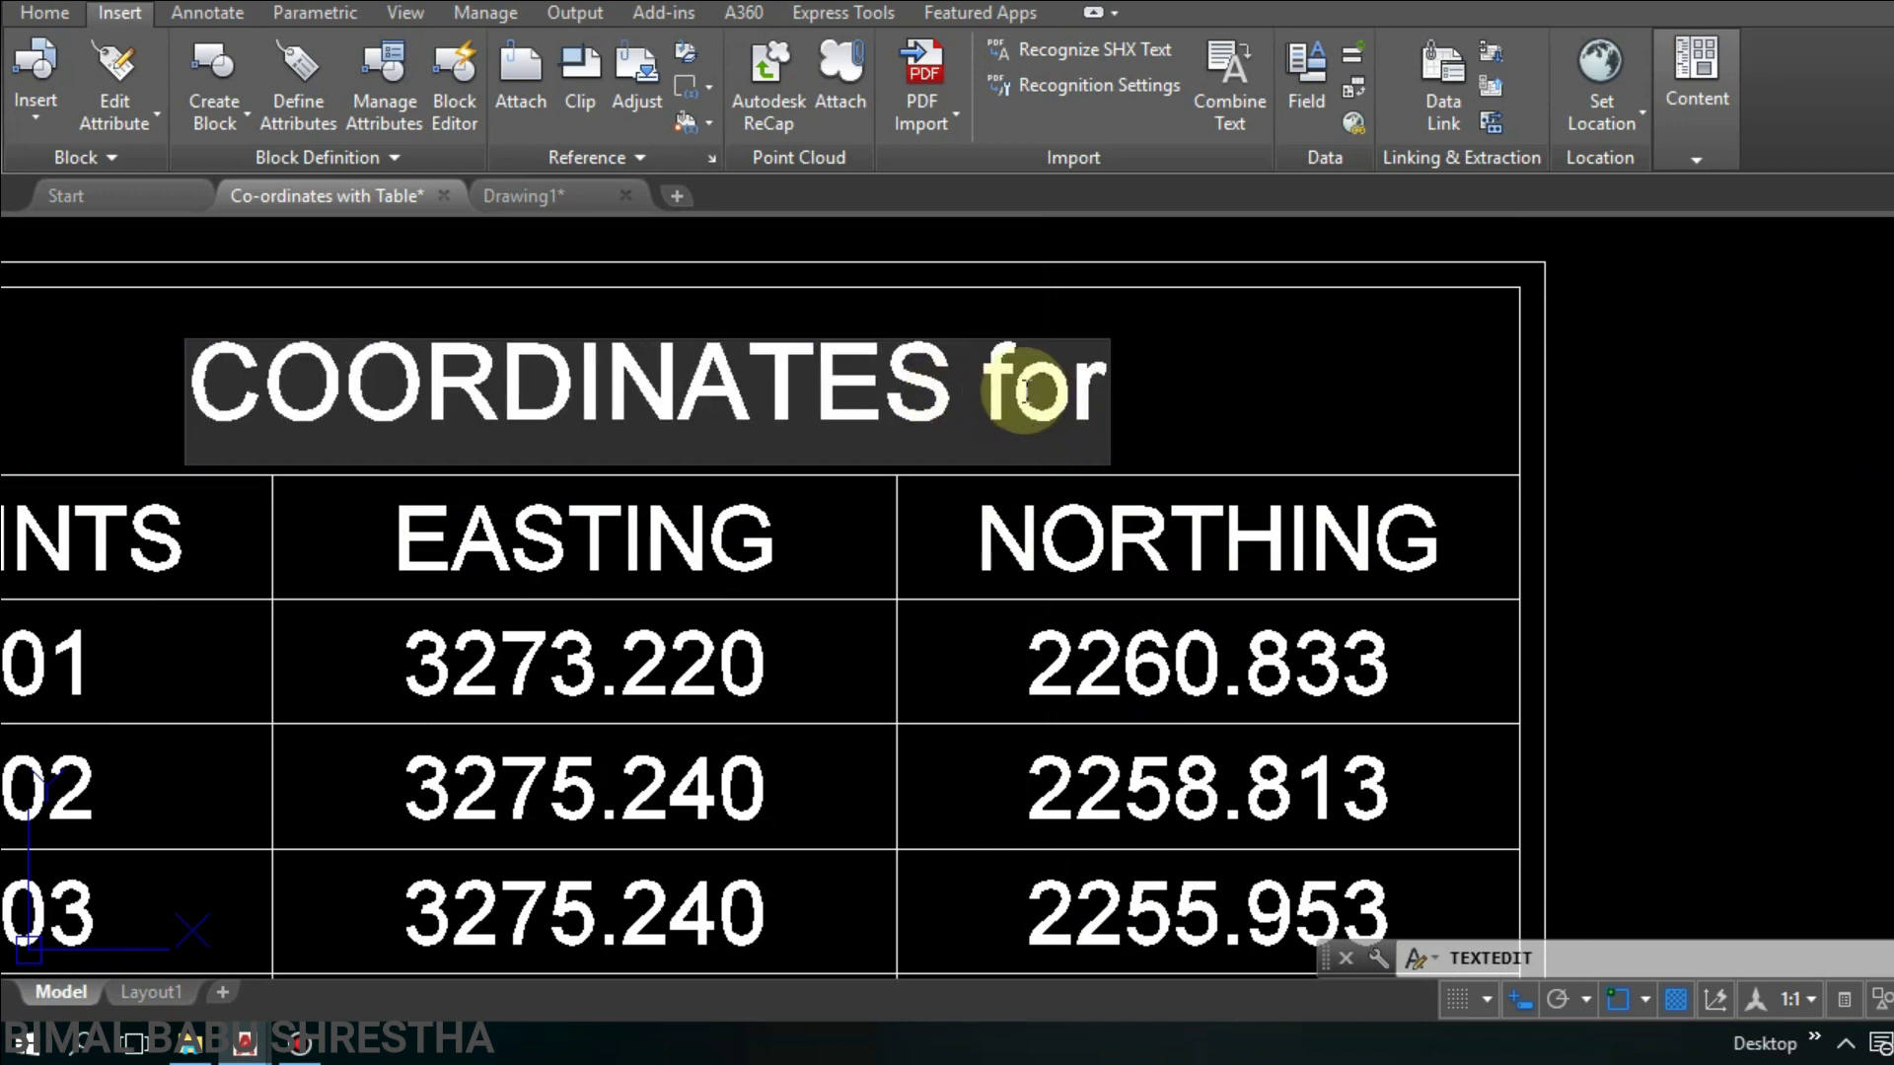
key(BackSpace)
key(BackSpace)
key(BackSpace)
text(F)
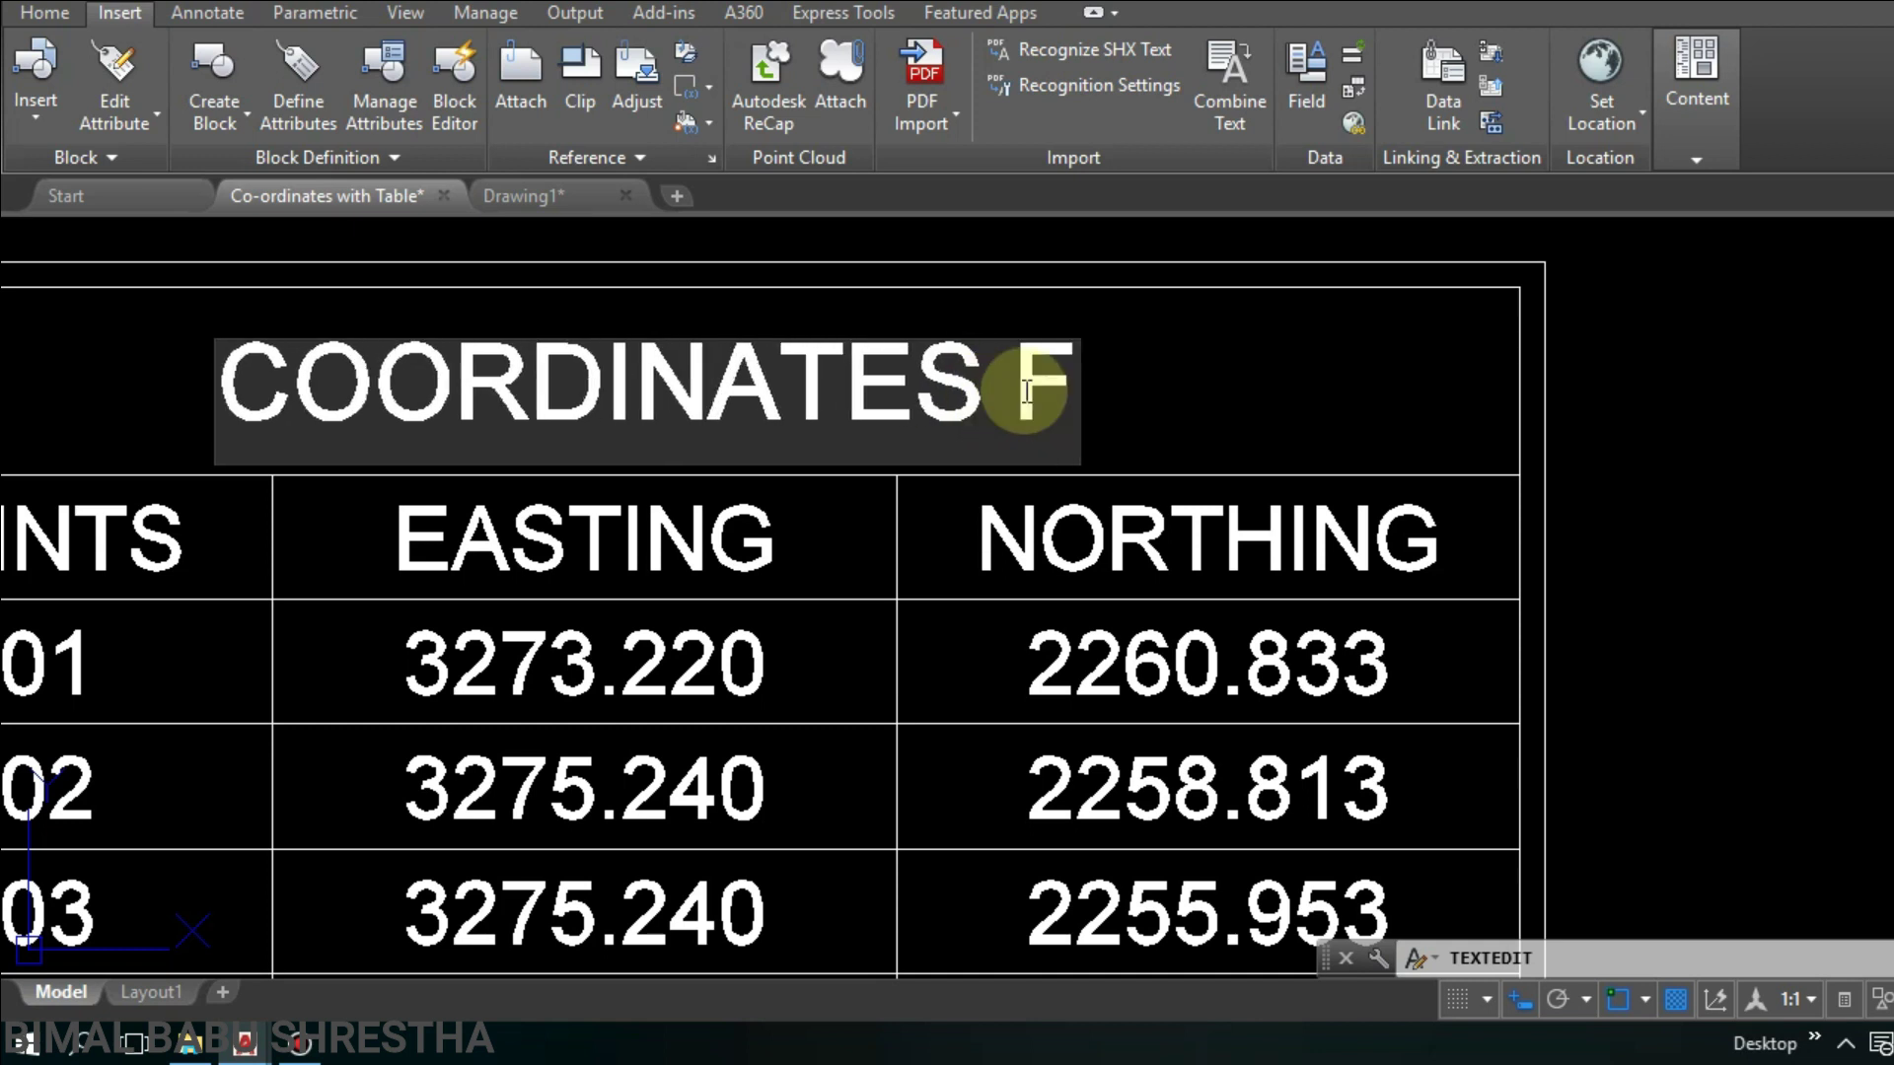
text(O)
key(BackSpace)
text(or)
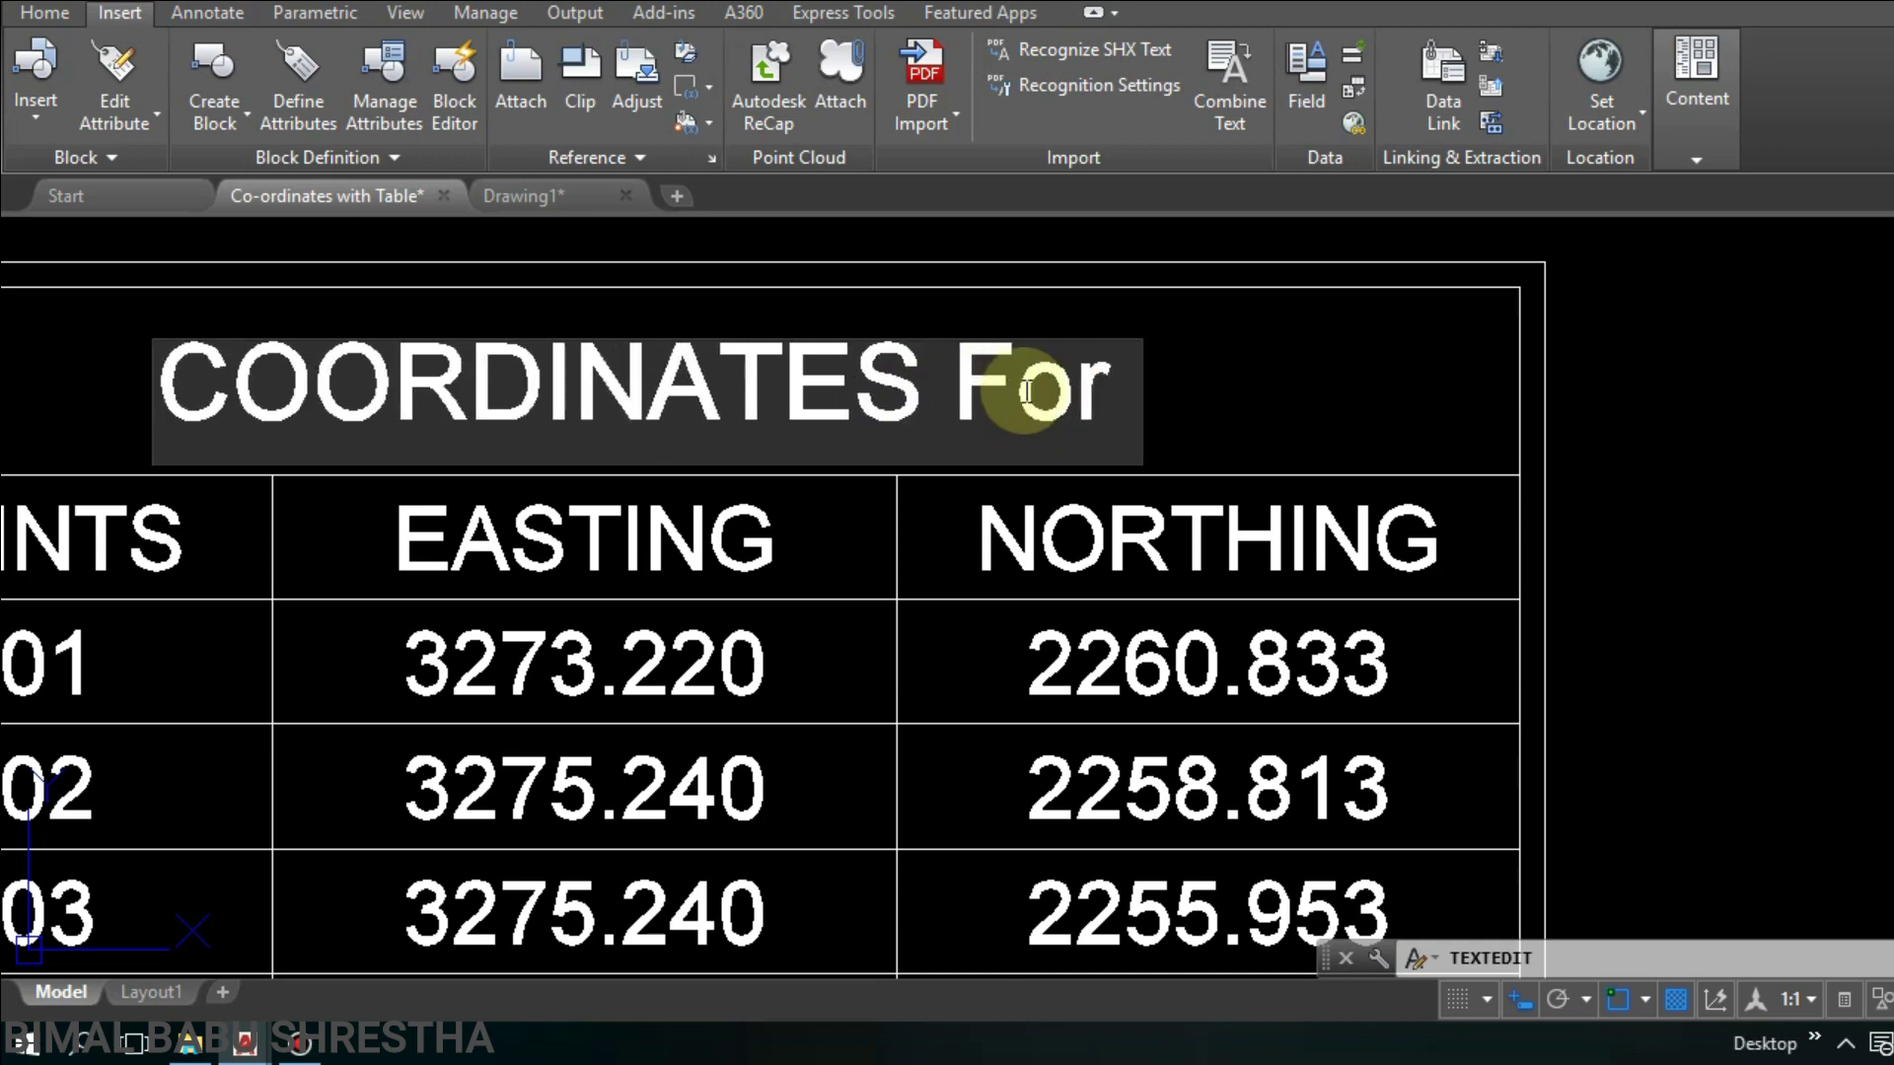
key(BackSpace)
key(BackSpace)
text(OR)
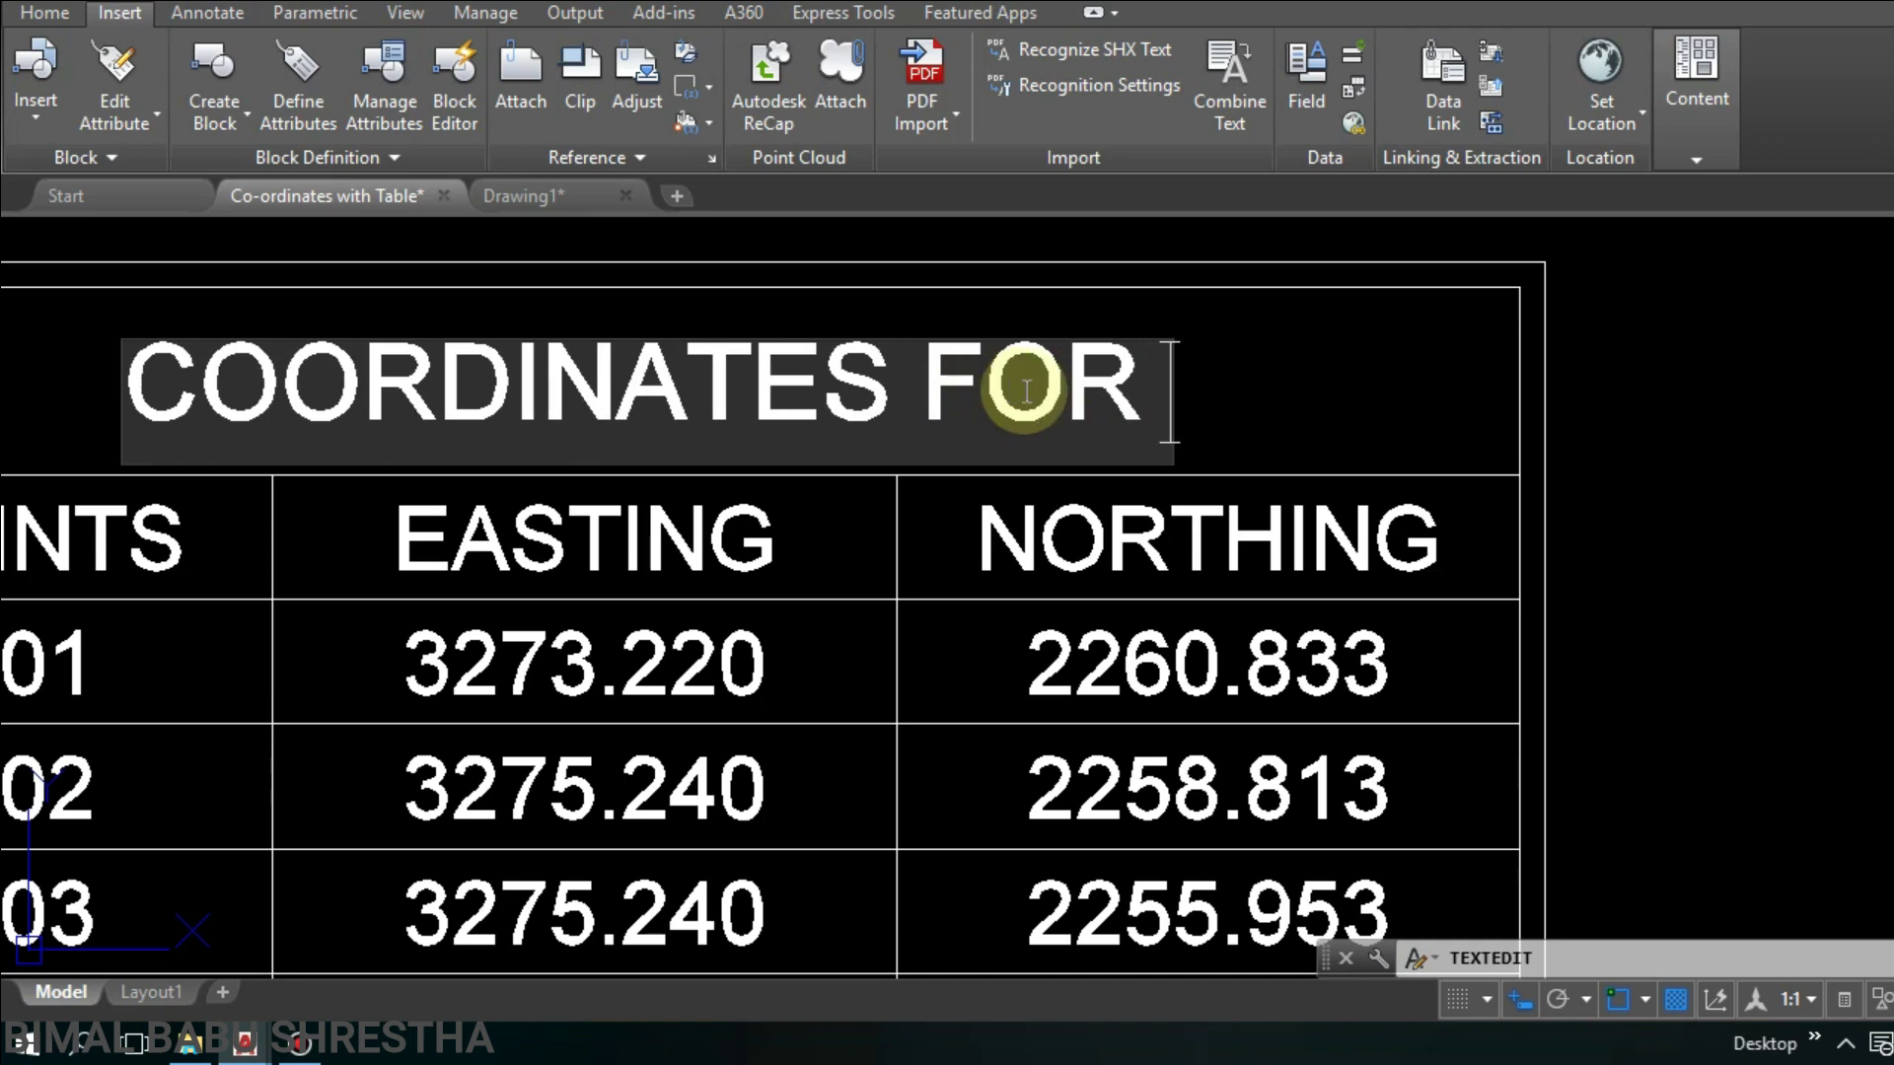
text( OCTA)
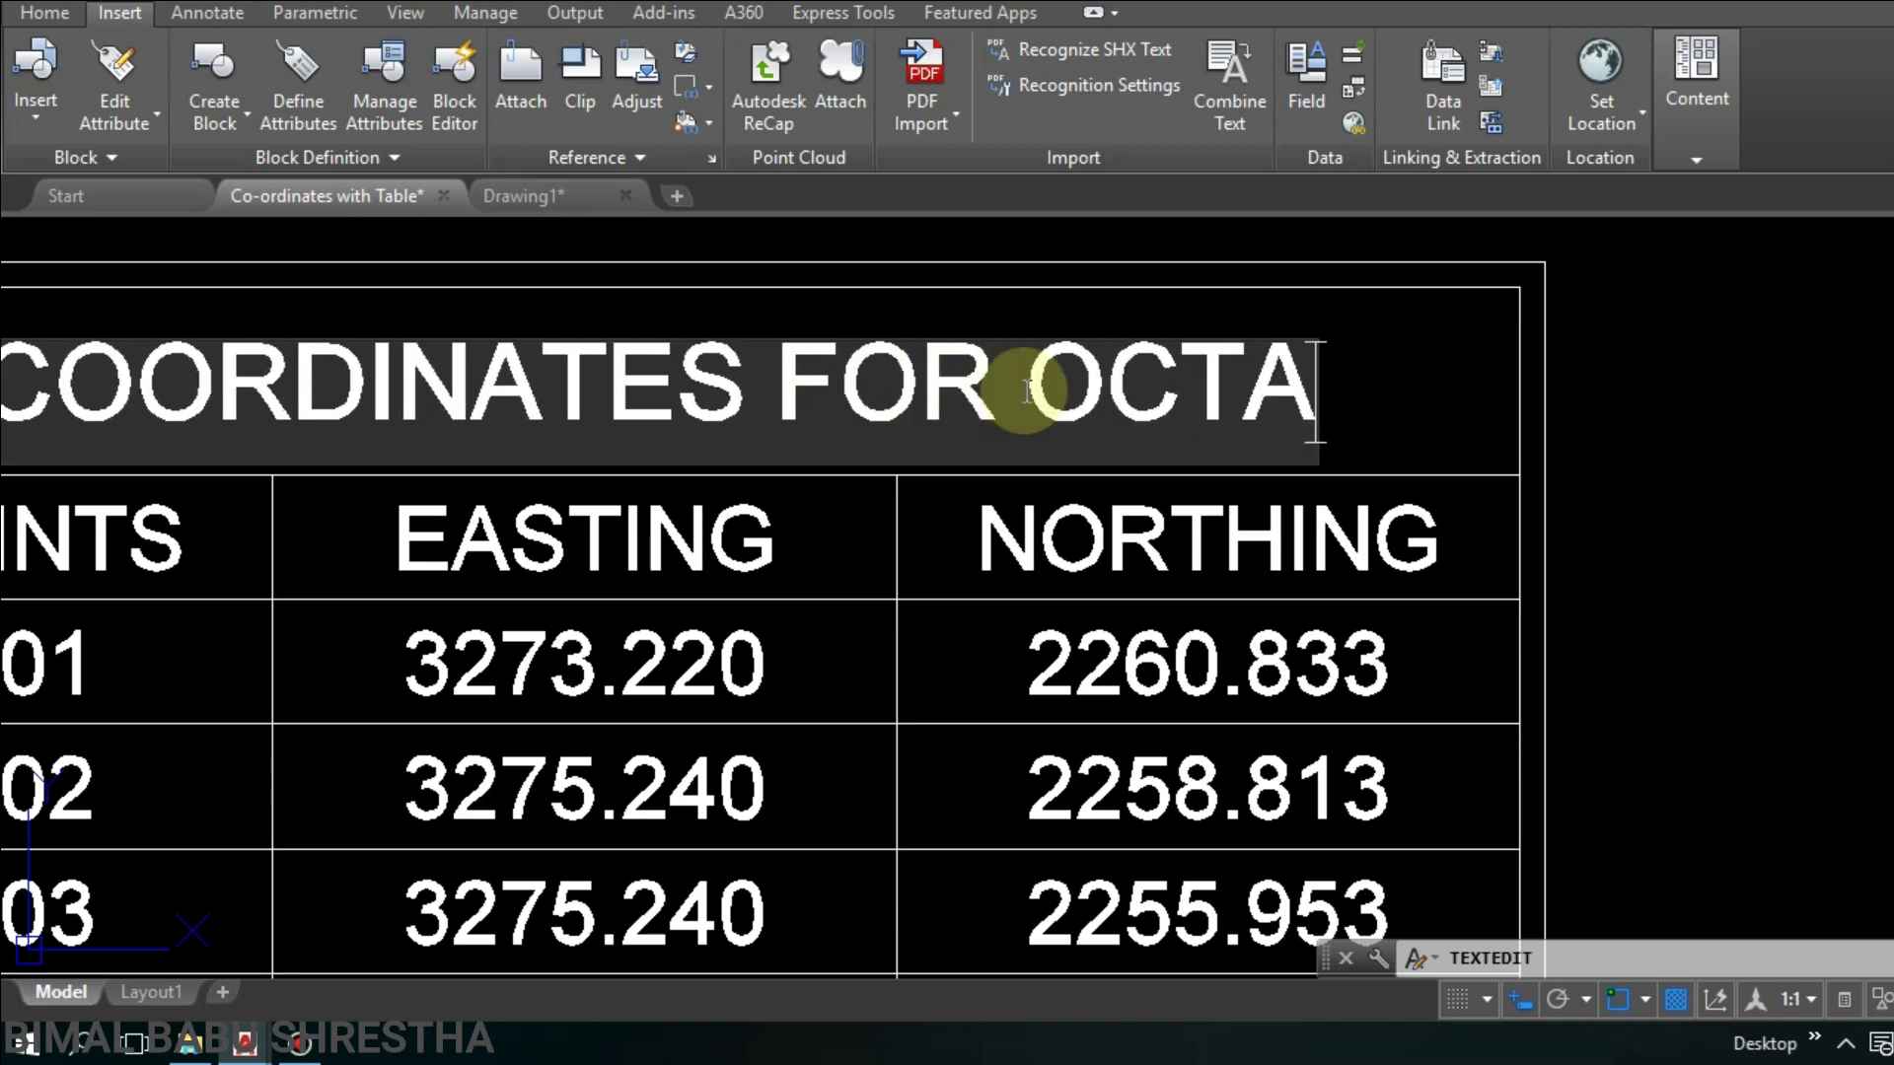
text(GONAL)
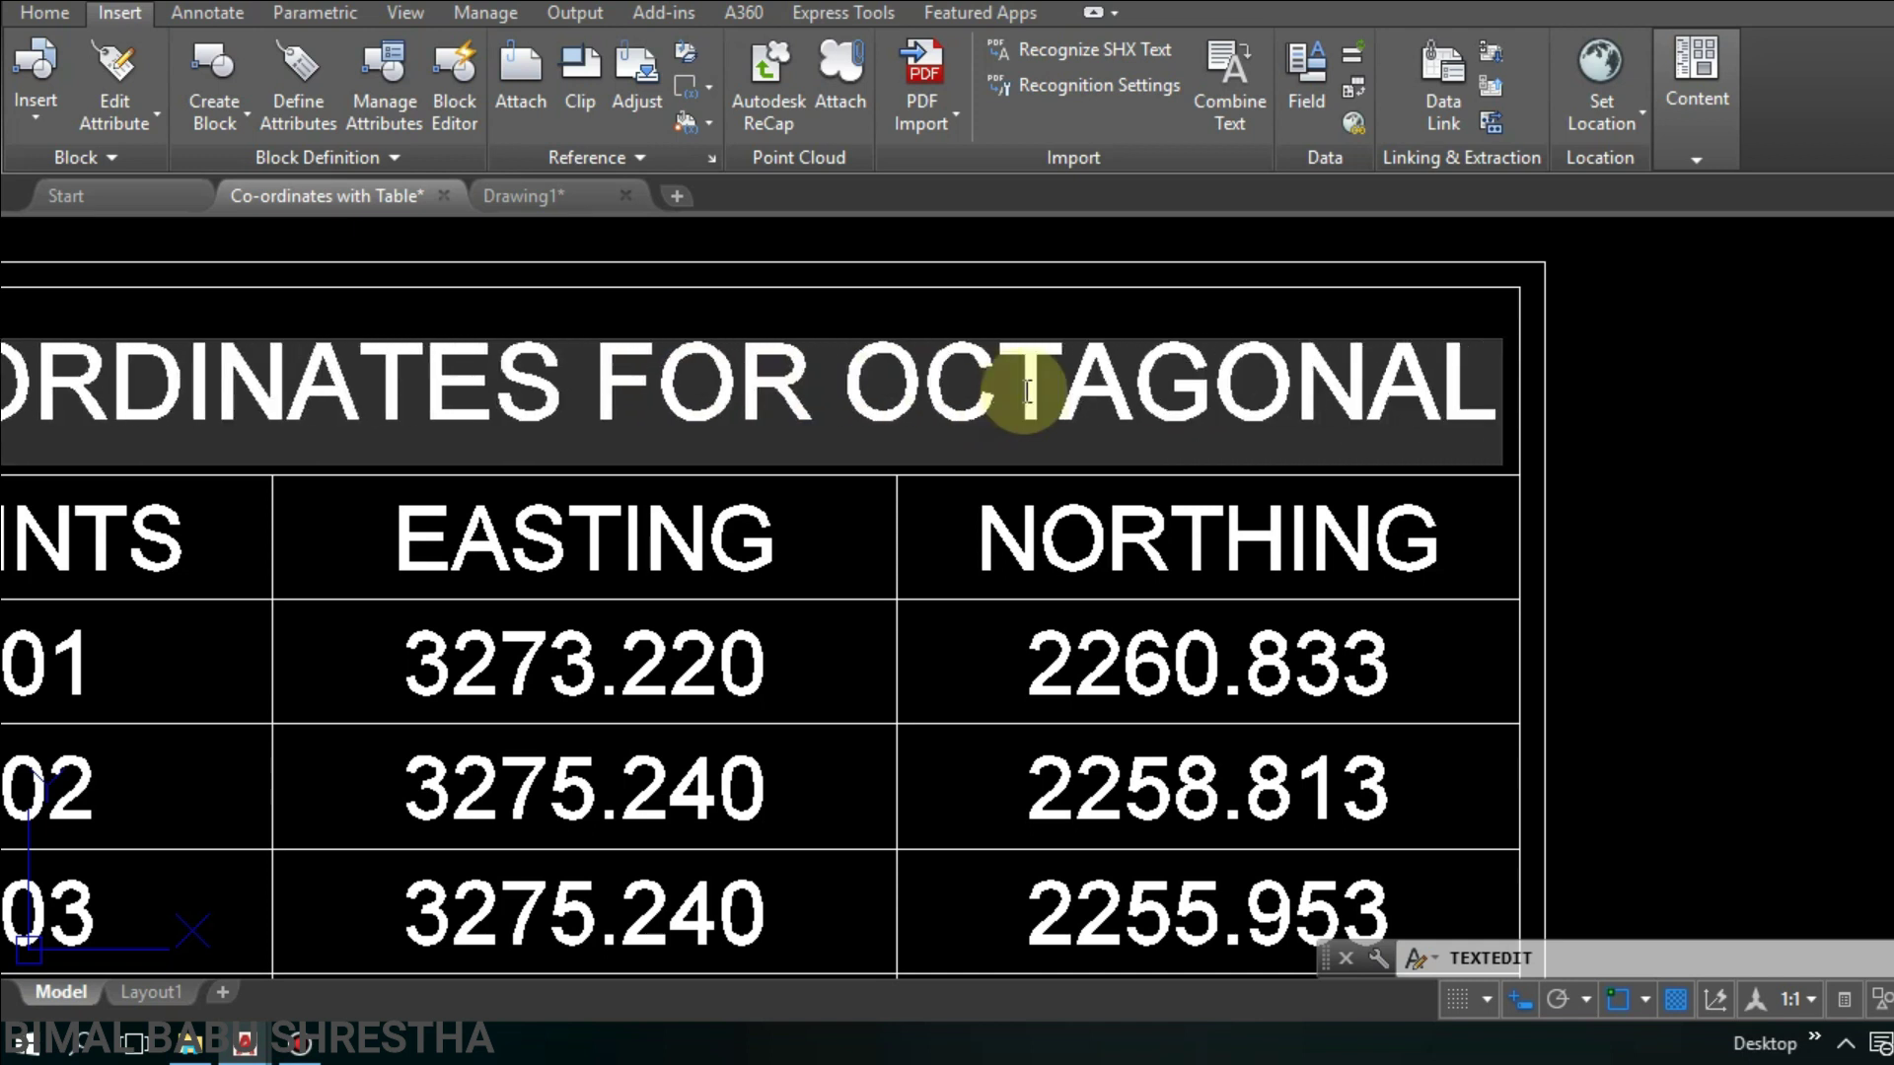
text( FND)
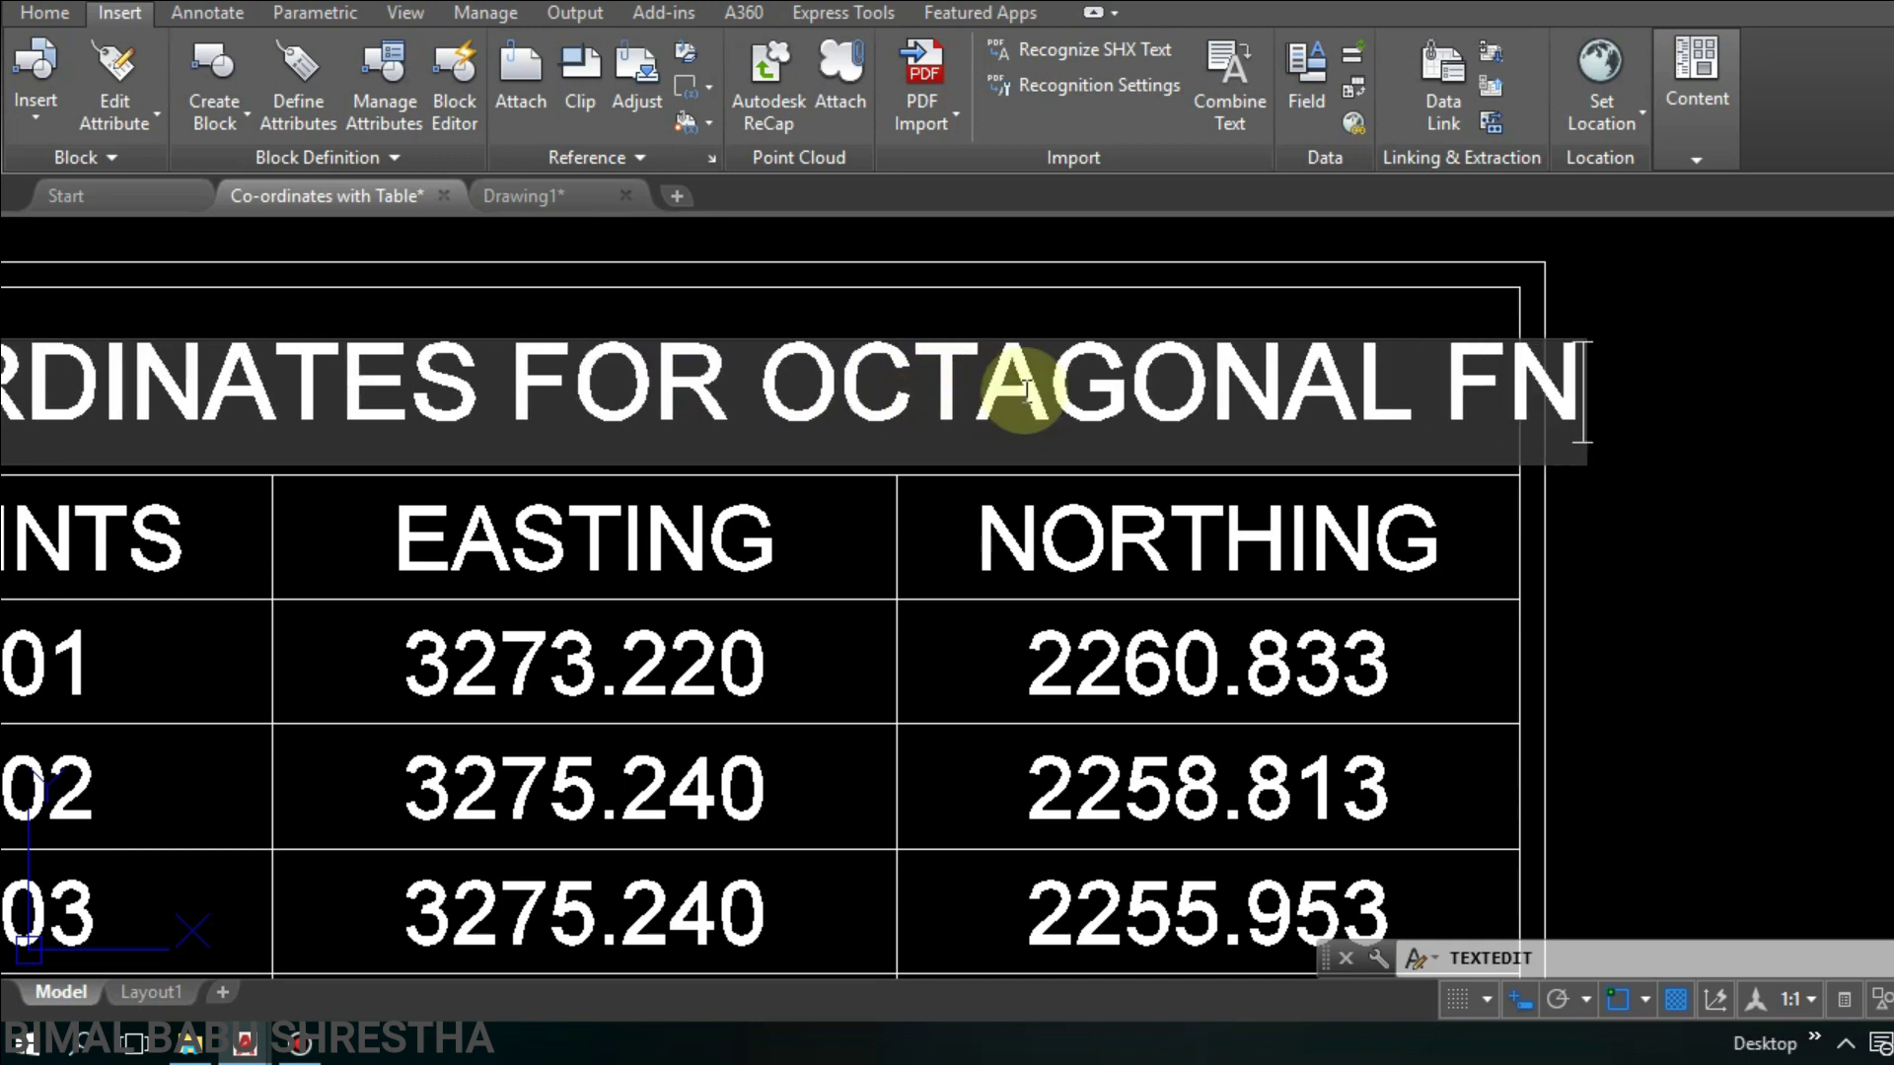
click(1514, 560)
scroll(1479, 543, down, 5)
Step: Using Properties (MO), set the COORDINATES FOR OCTAGONAL FND title height to 0.2
key(Escape)
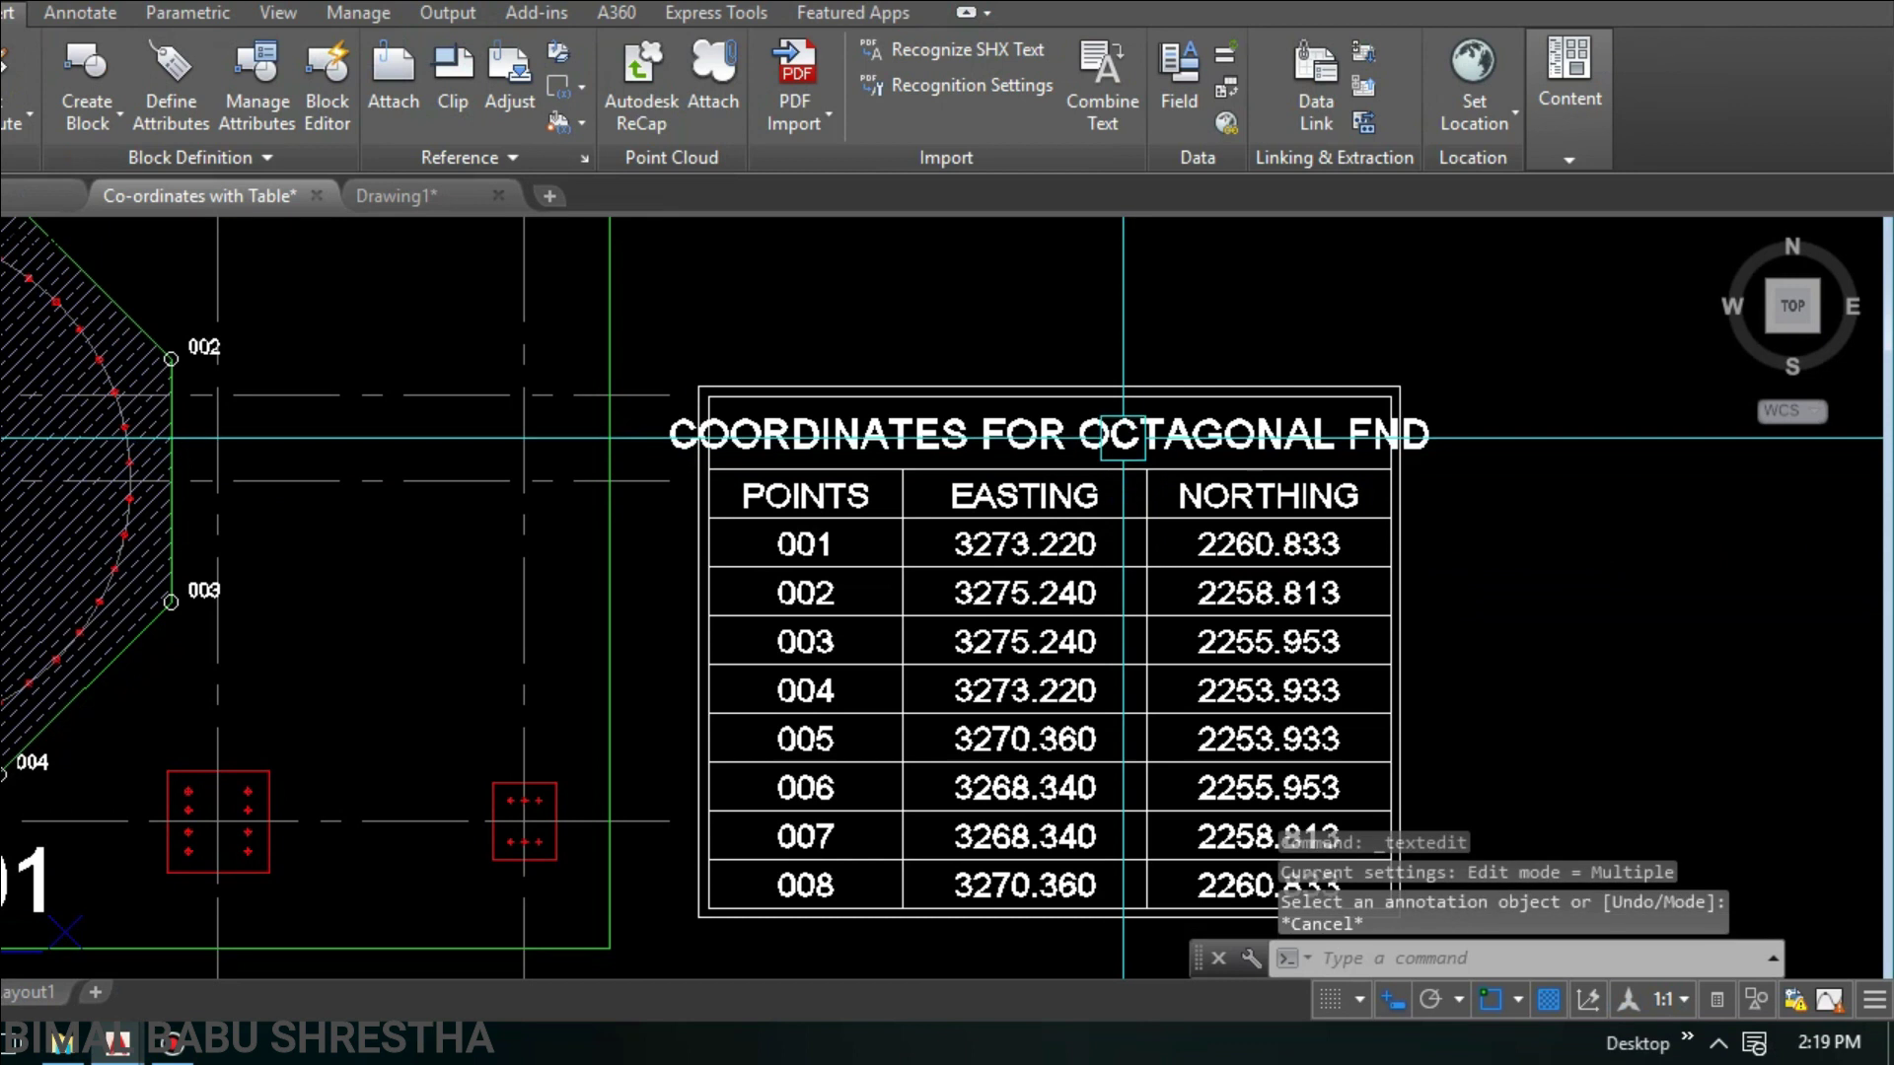
click(1124, 437)
key(Escape)
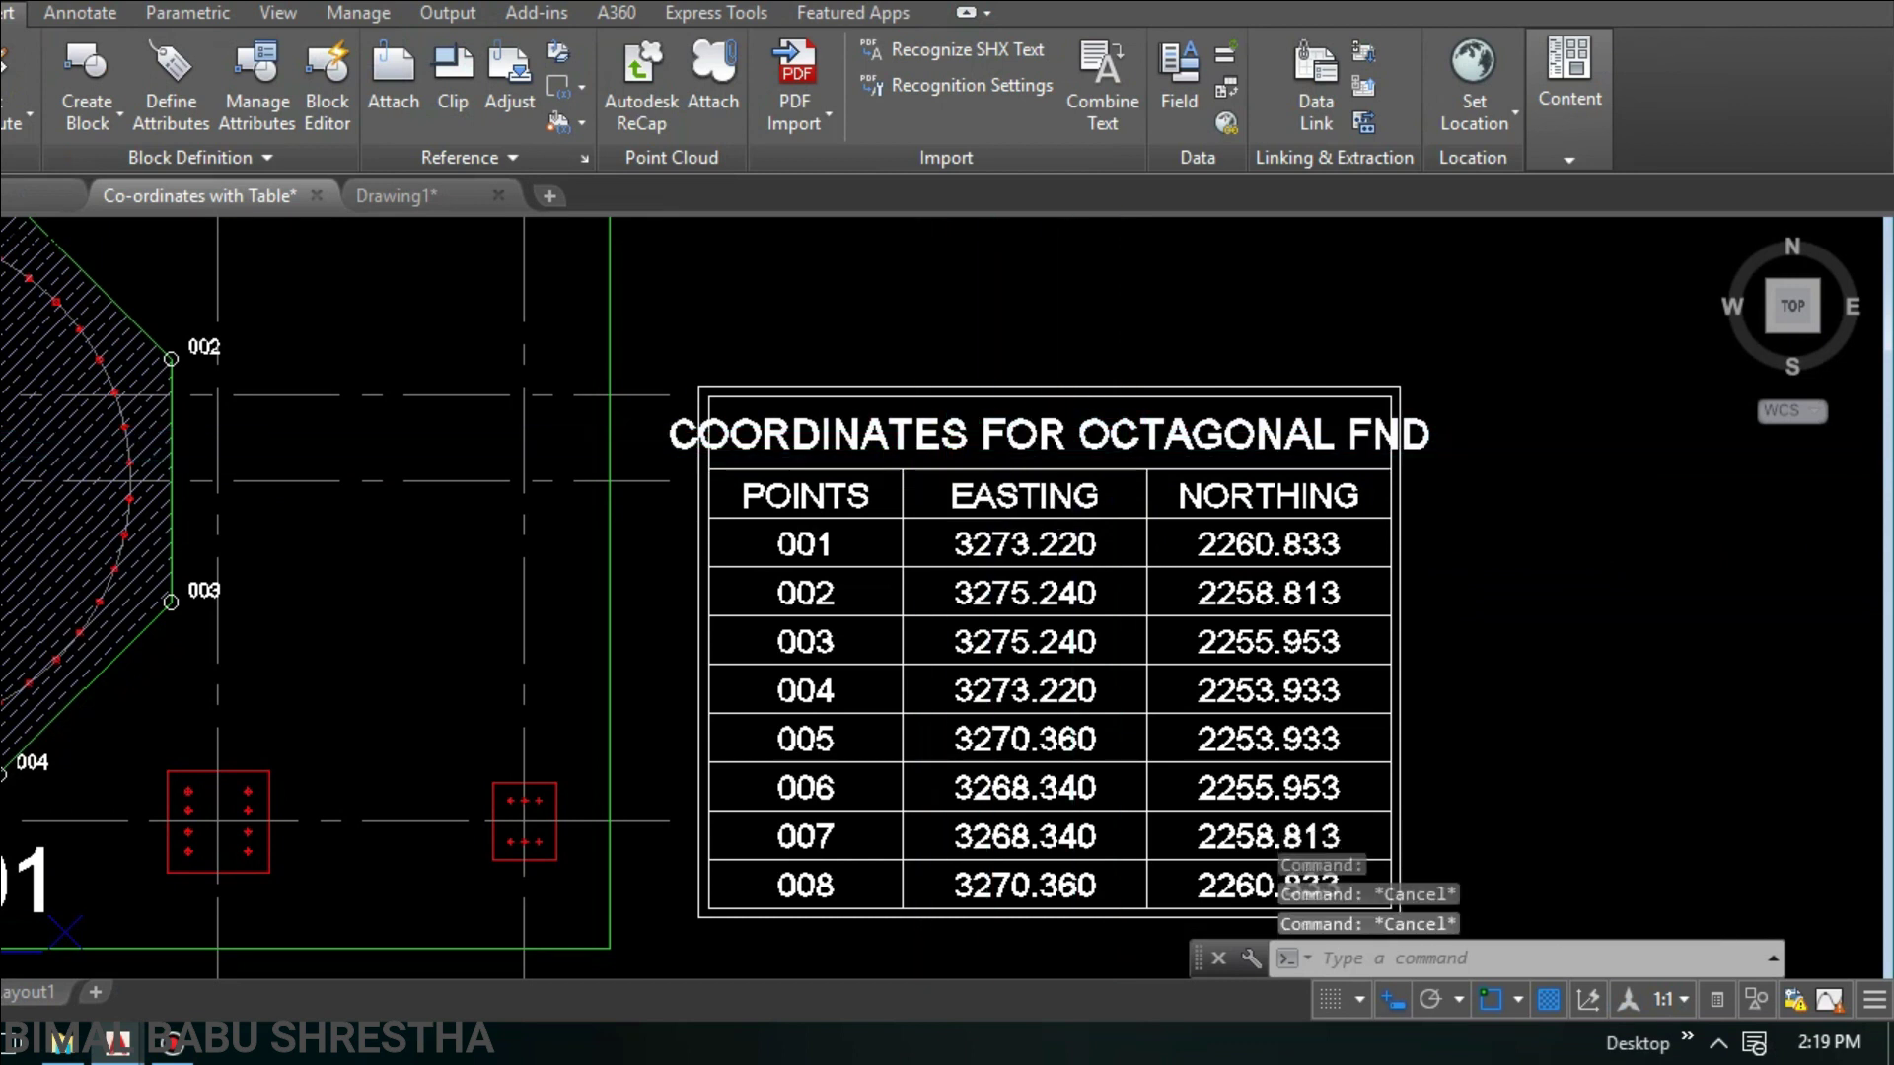
text(mo)
key(Return)
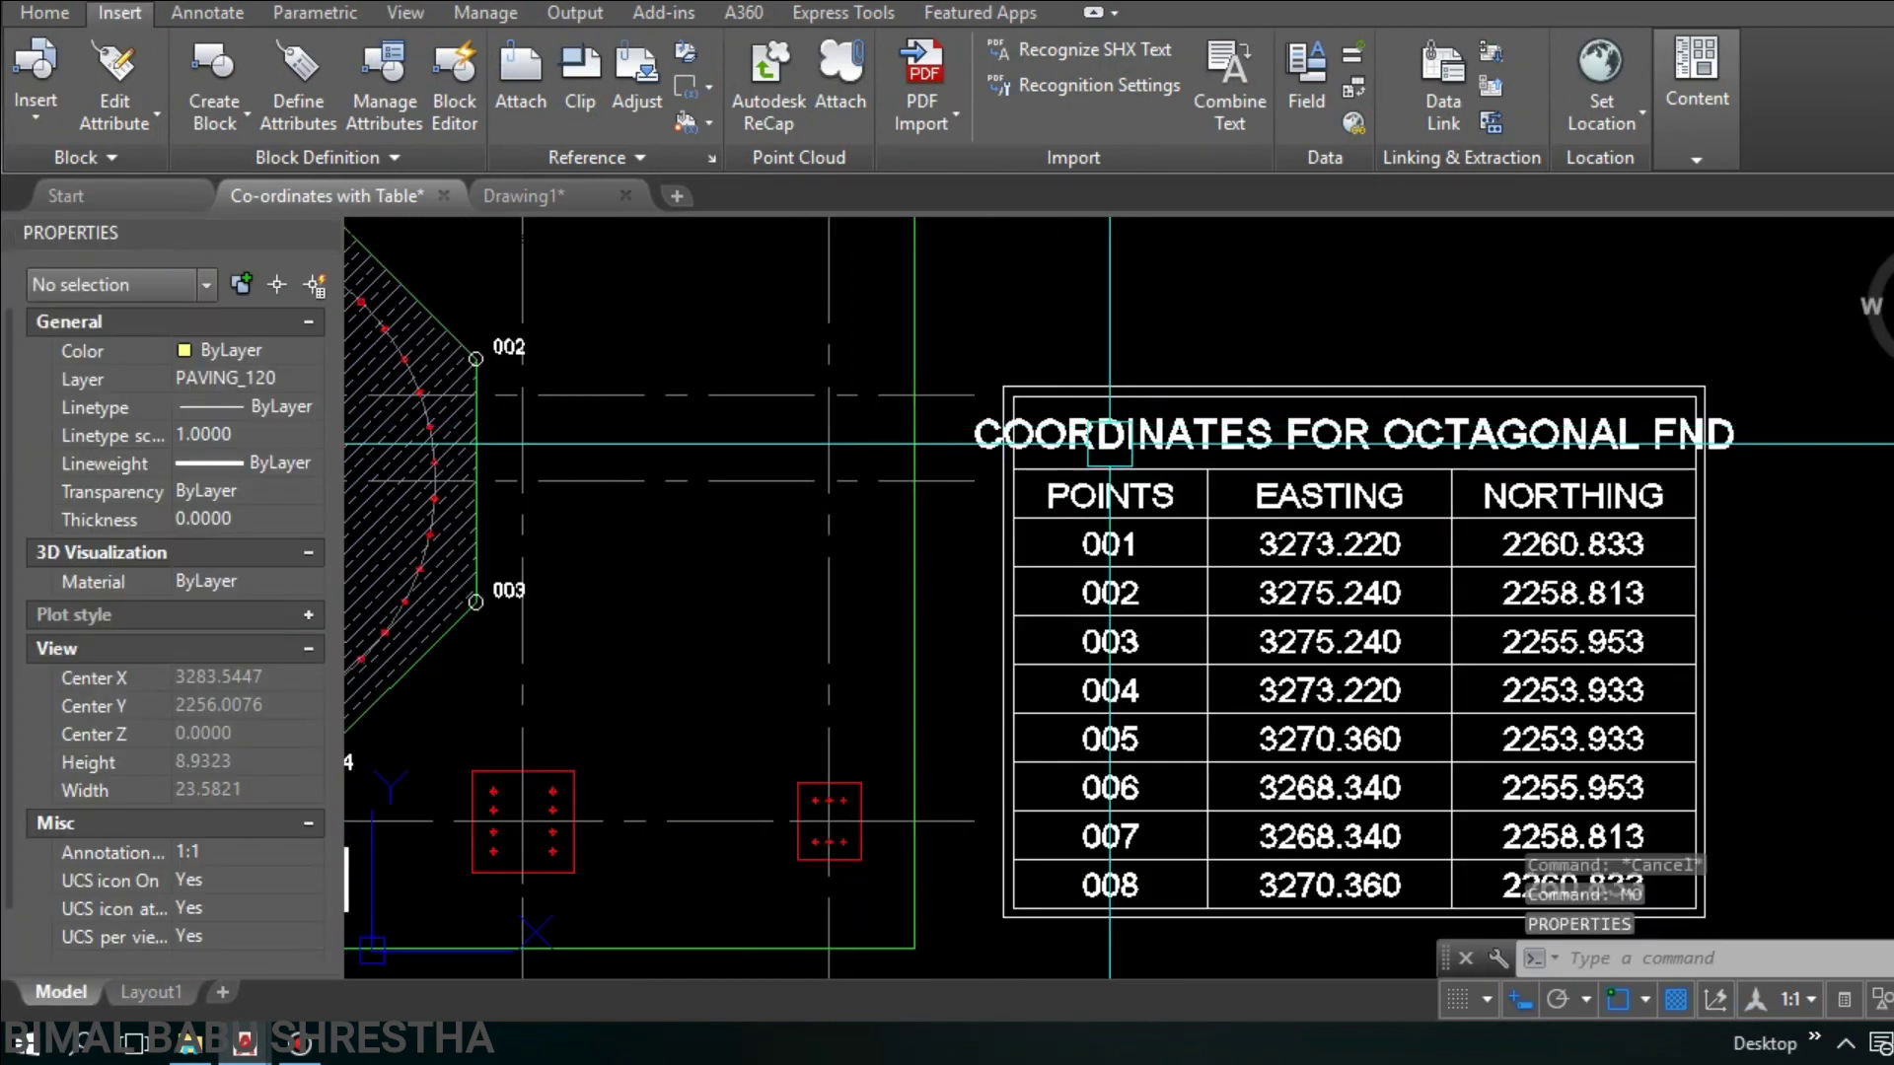
click(1139, 437)
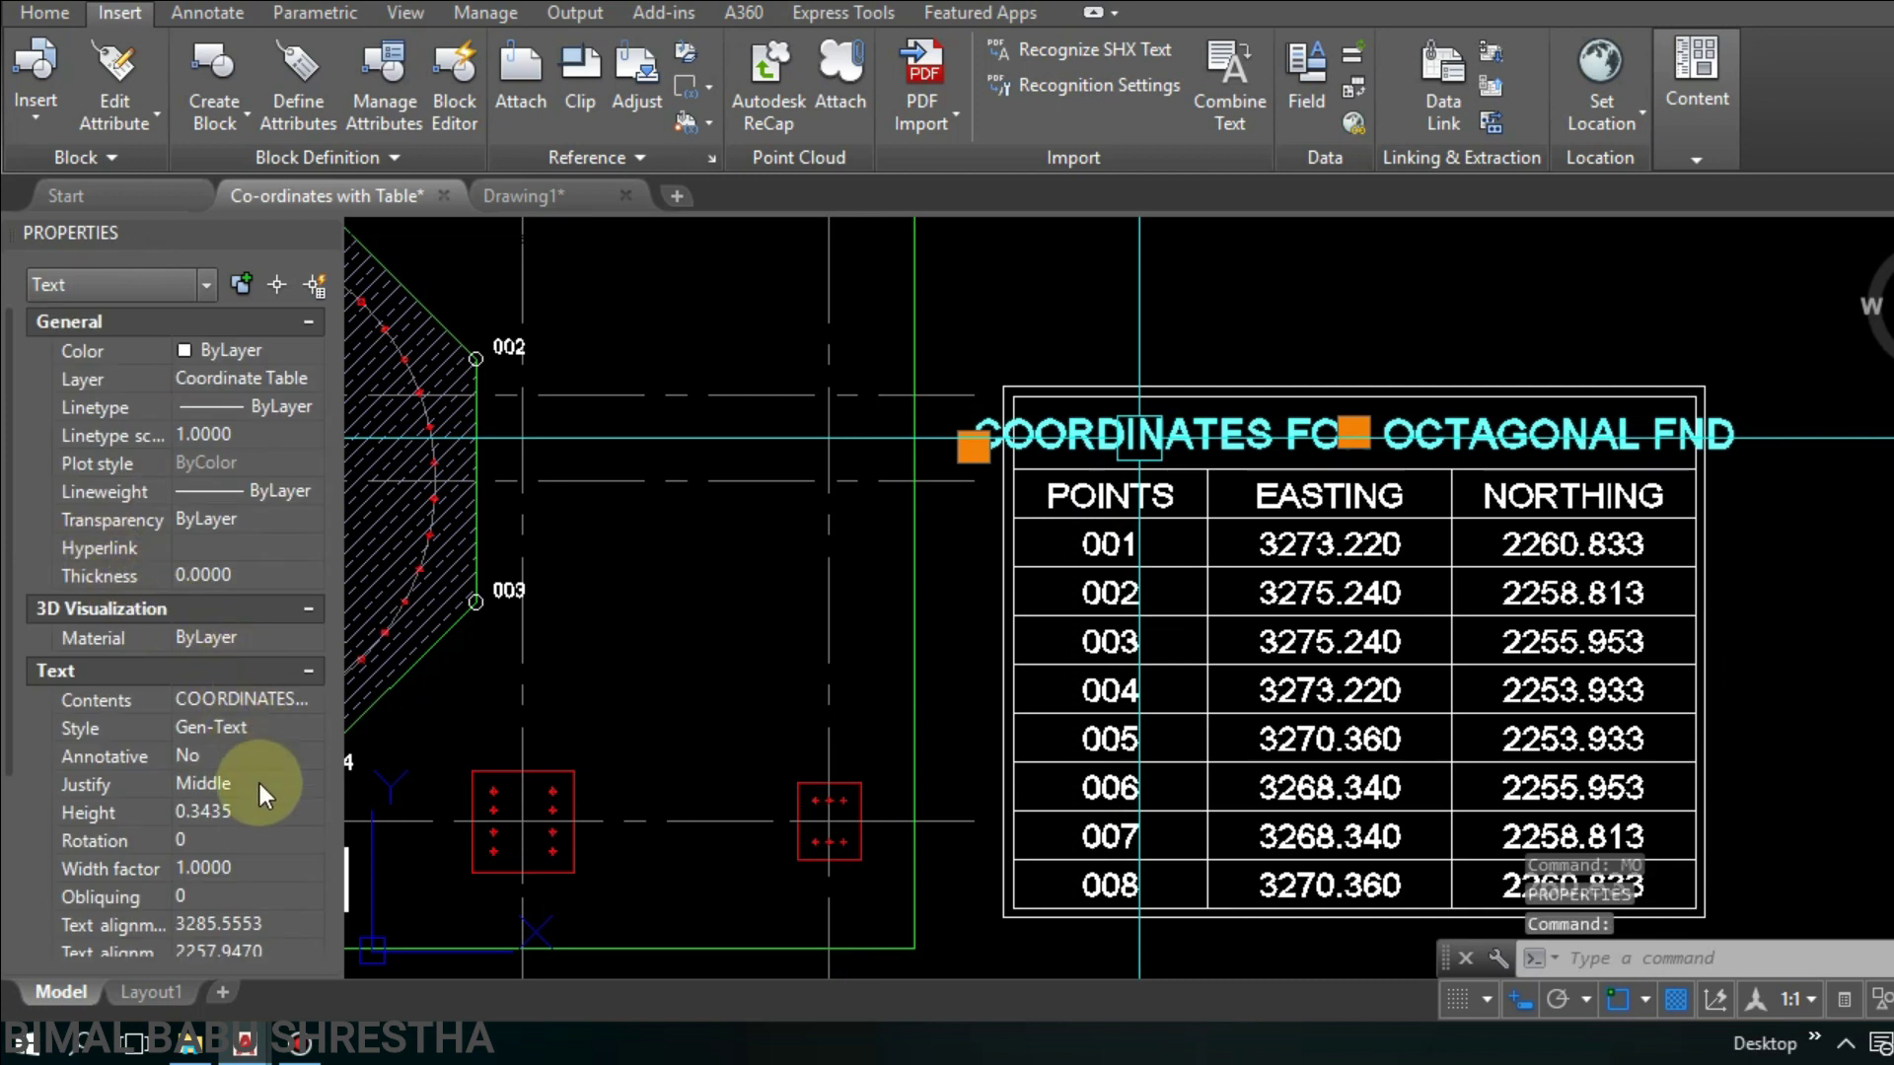
click(261, 810)
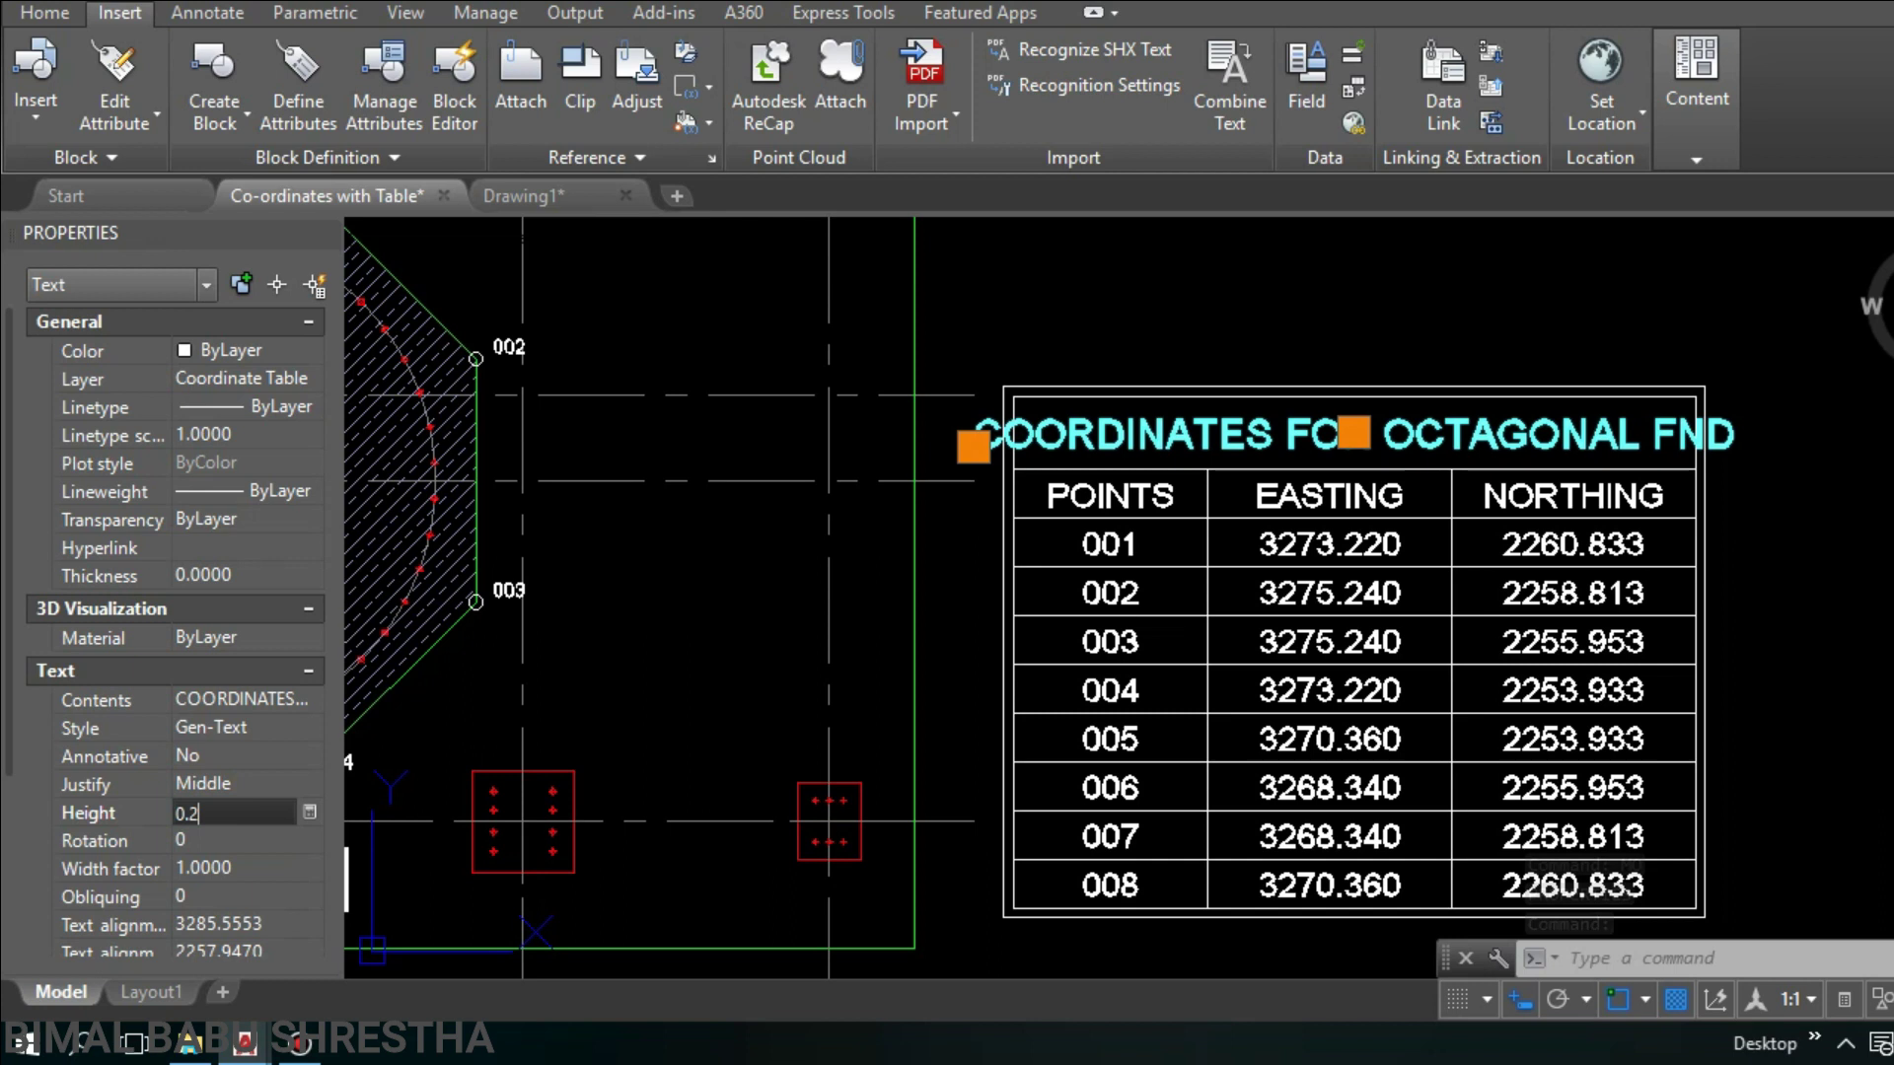
key(Escape)
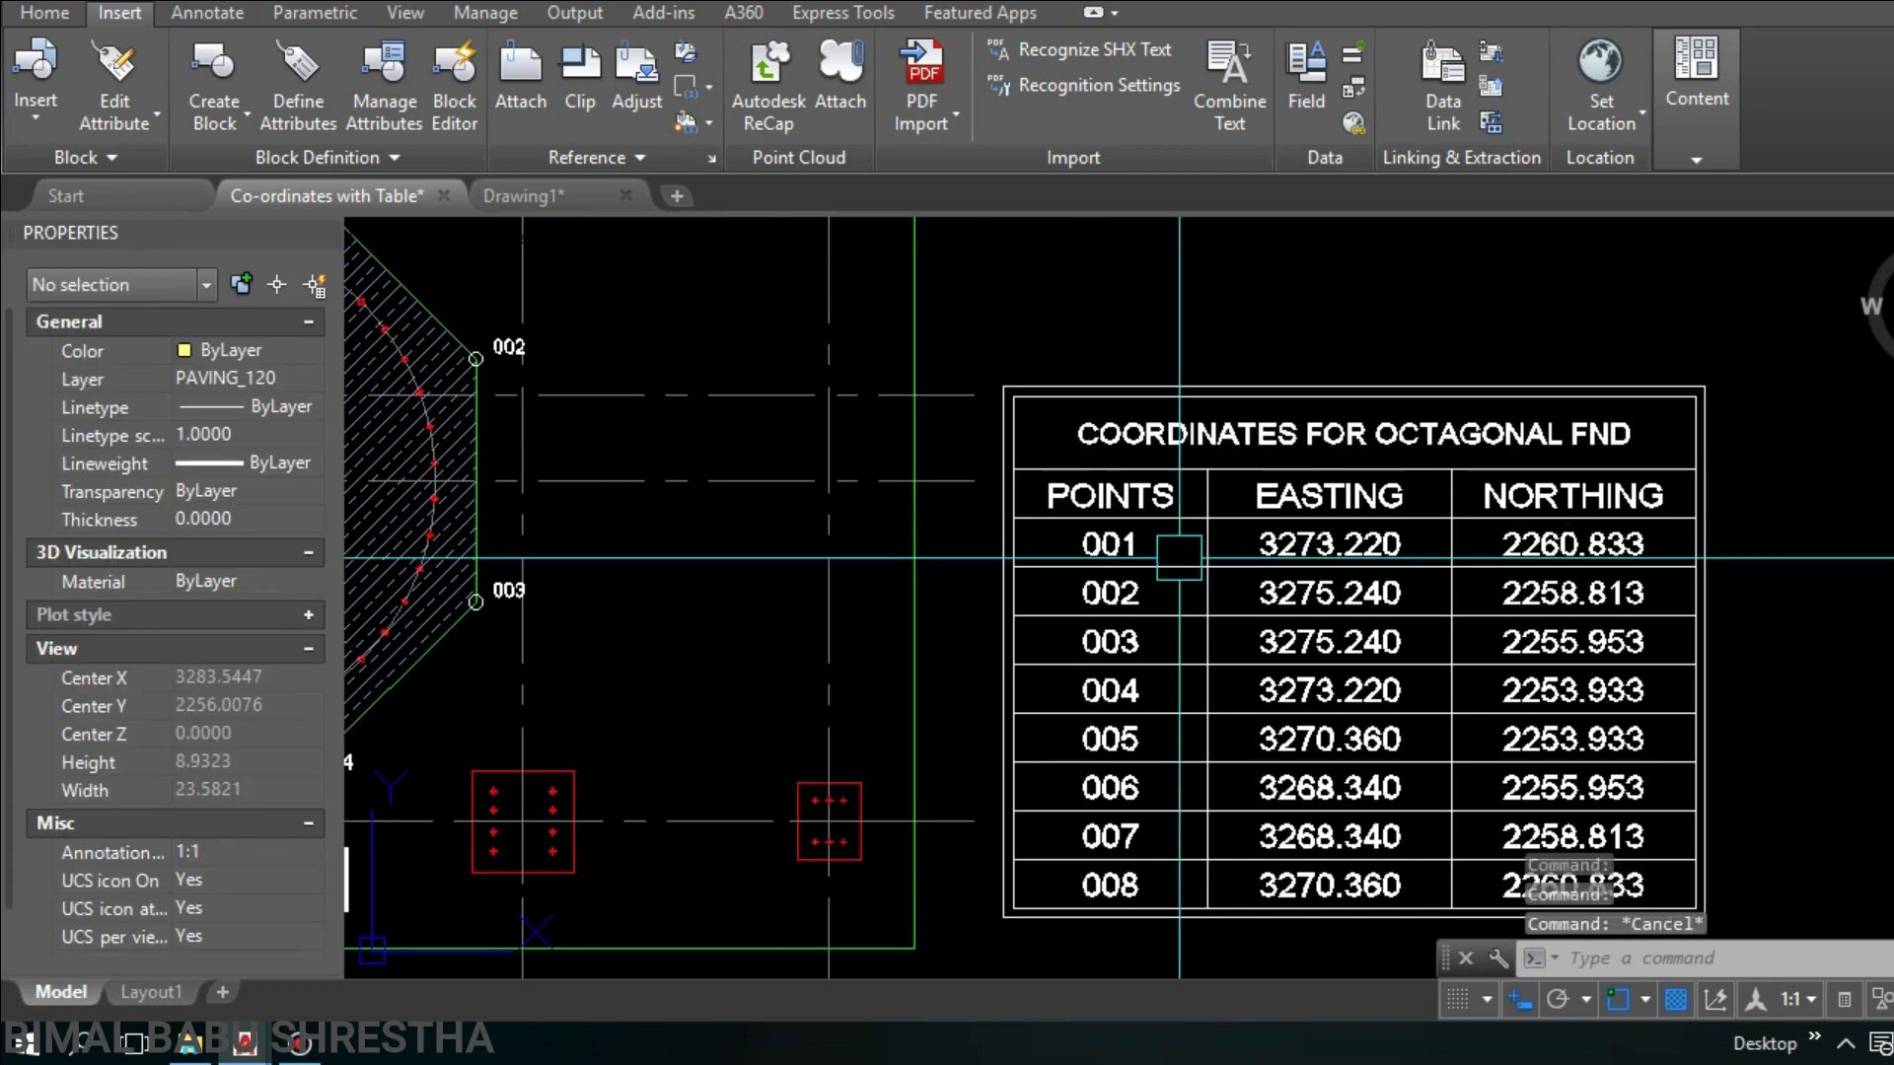
middle_drag(1231, 539, 1096, 464)
scroll(1096, 464, down, 3)
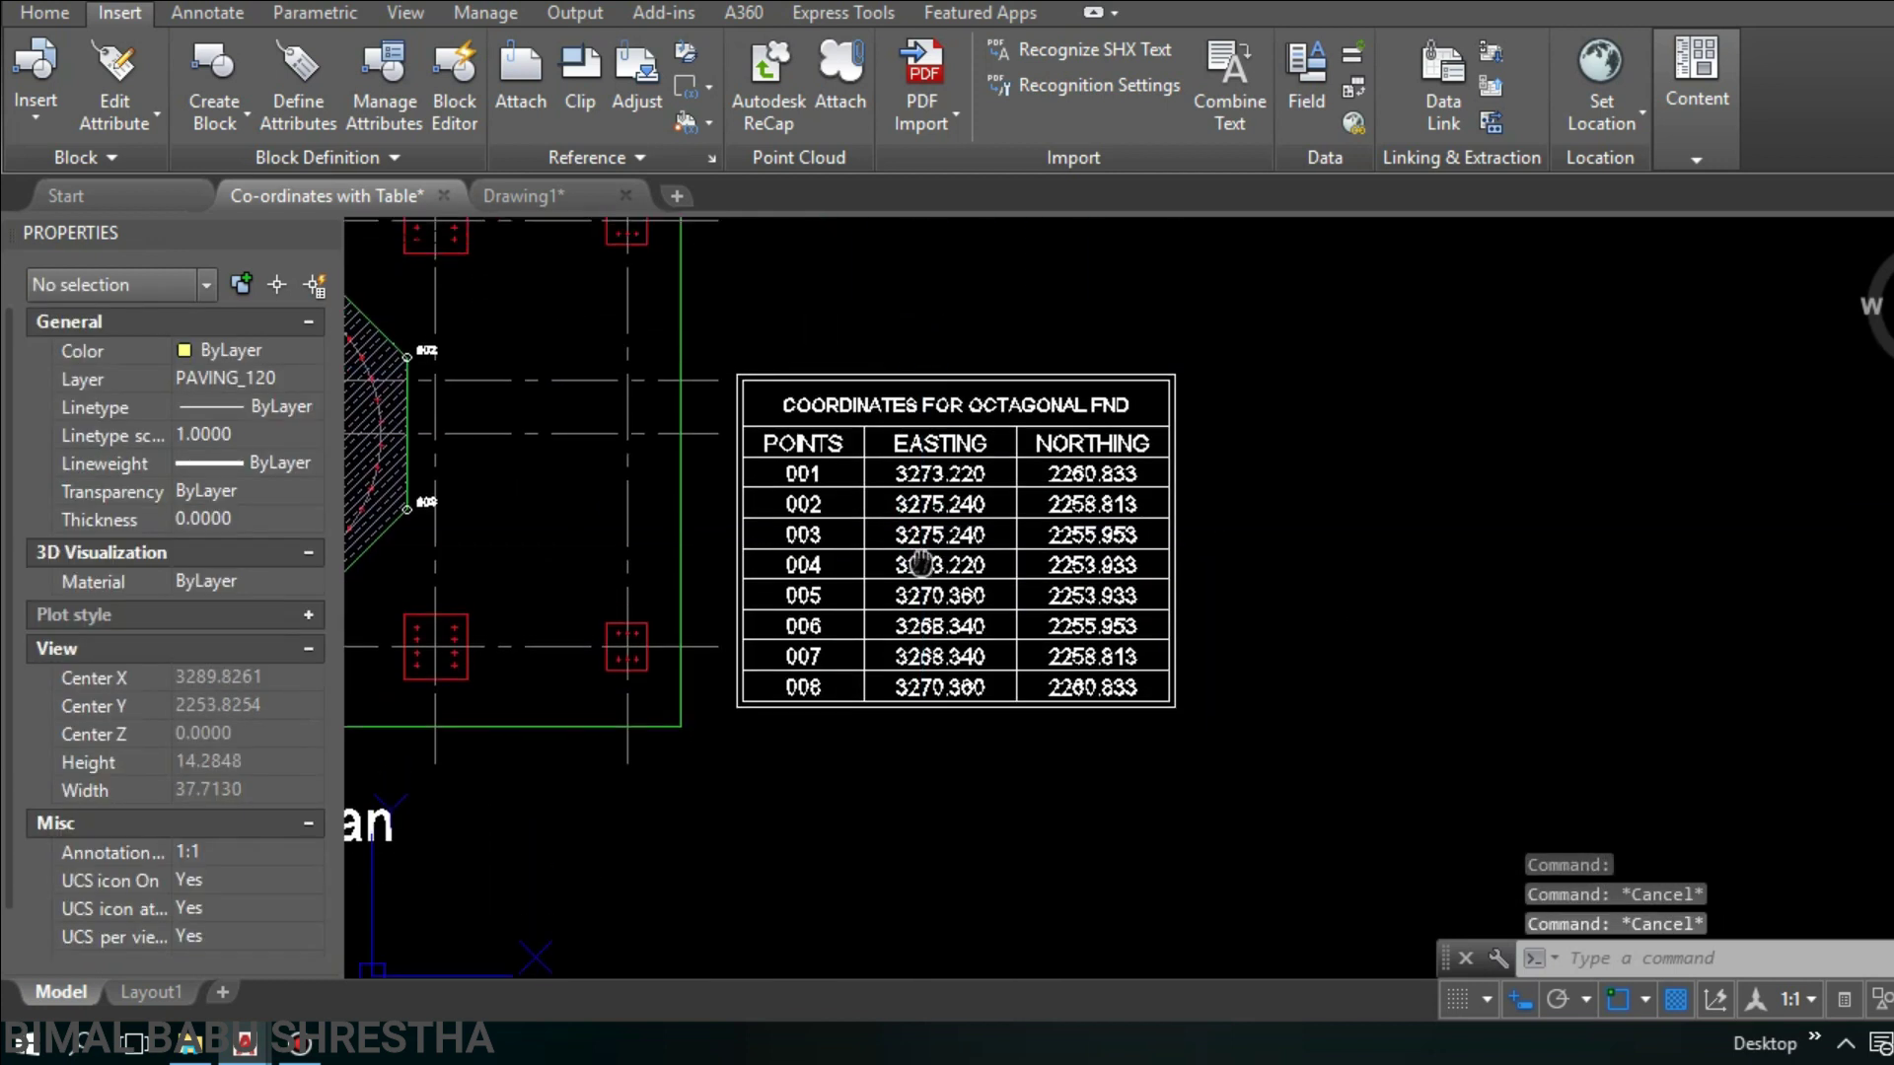
Step: Crossing-select the whole coordinates table and change its colour to teal index 134
click(1219, 719)
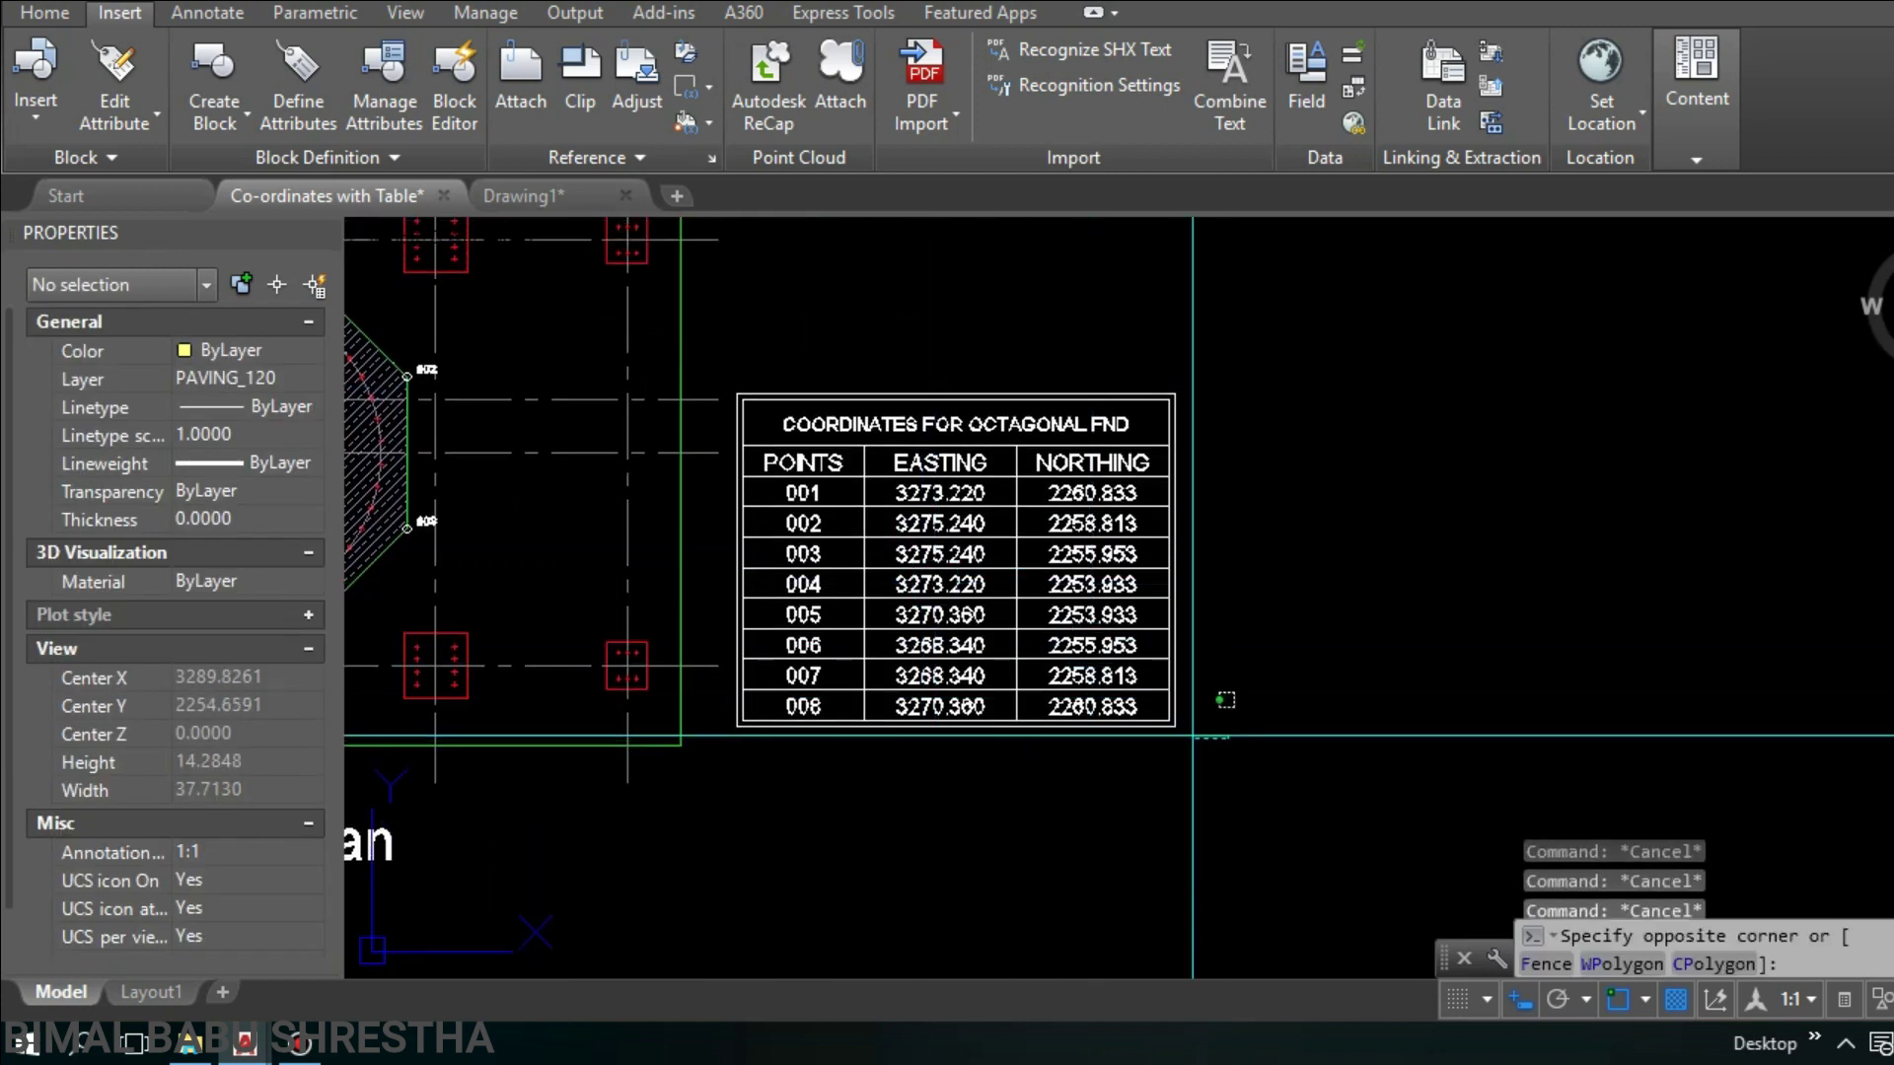
click(728, 326)
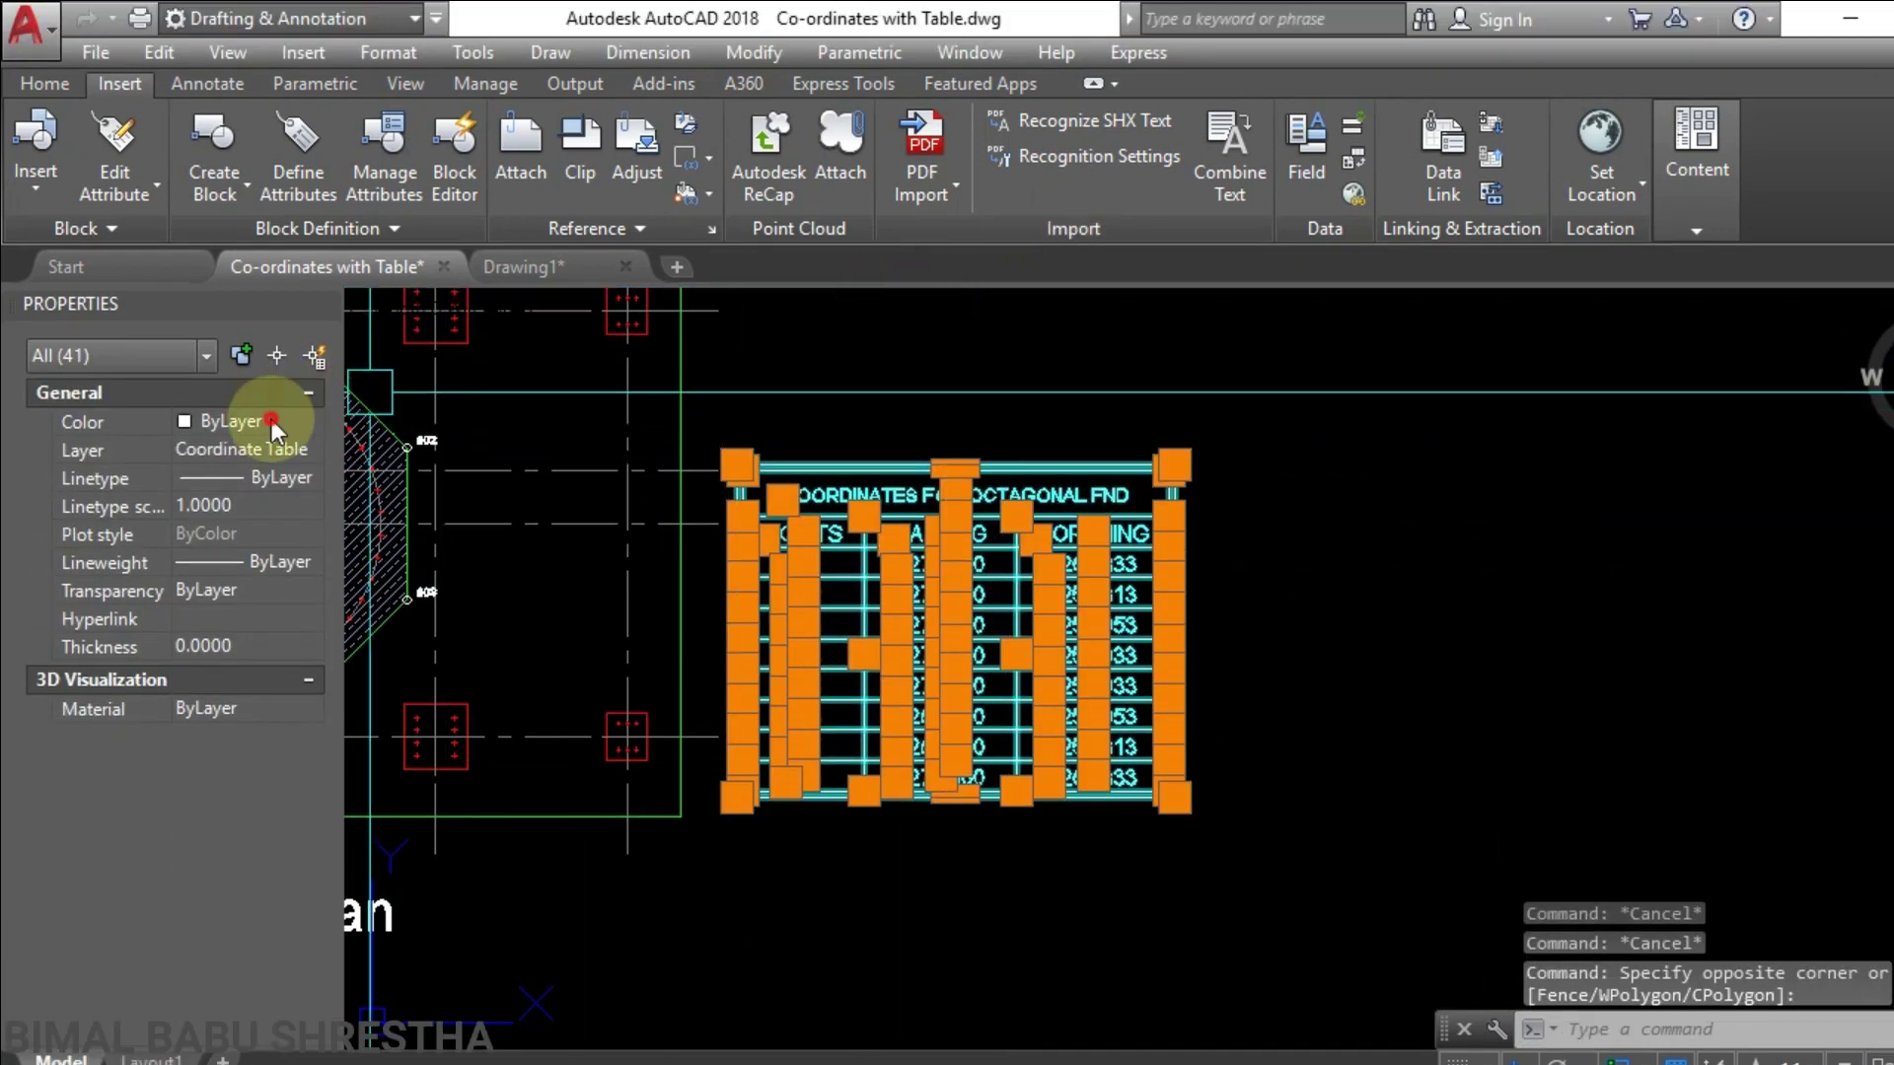
click(270, 347)
click(271, 421)
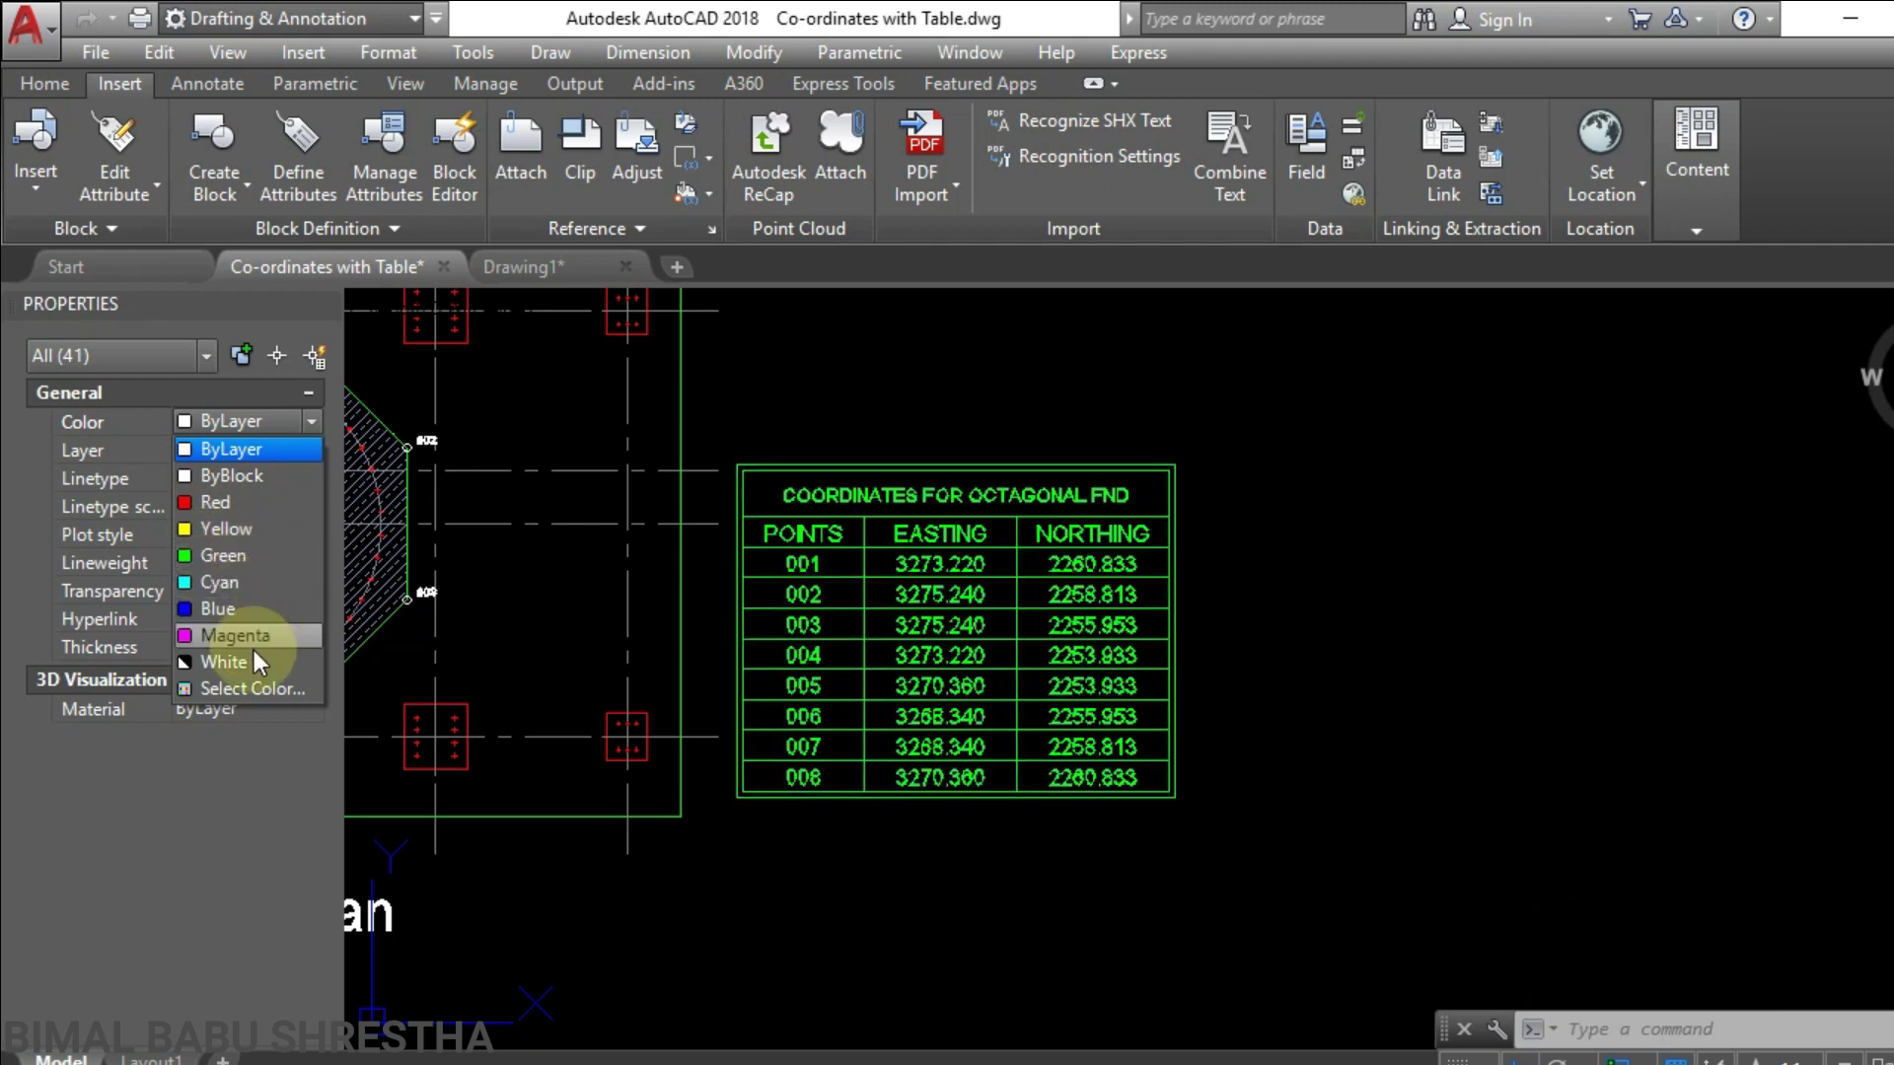
click(255, 696)
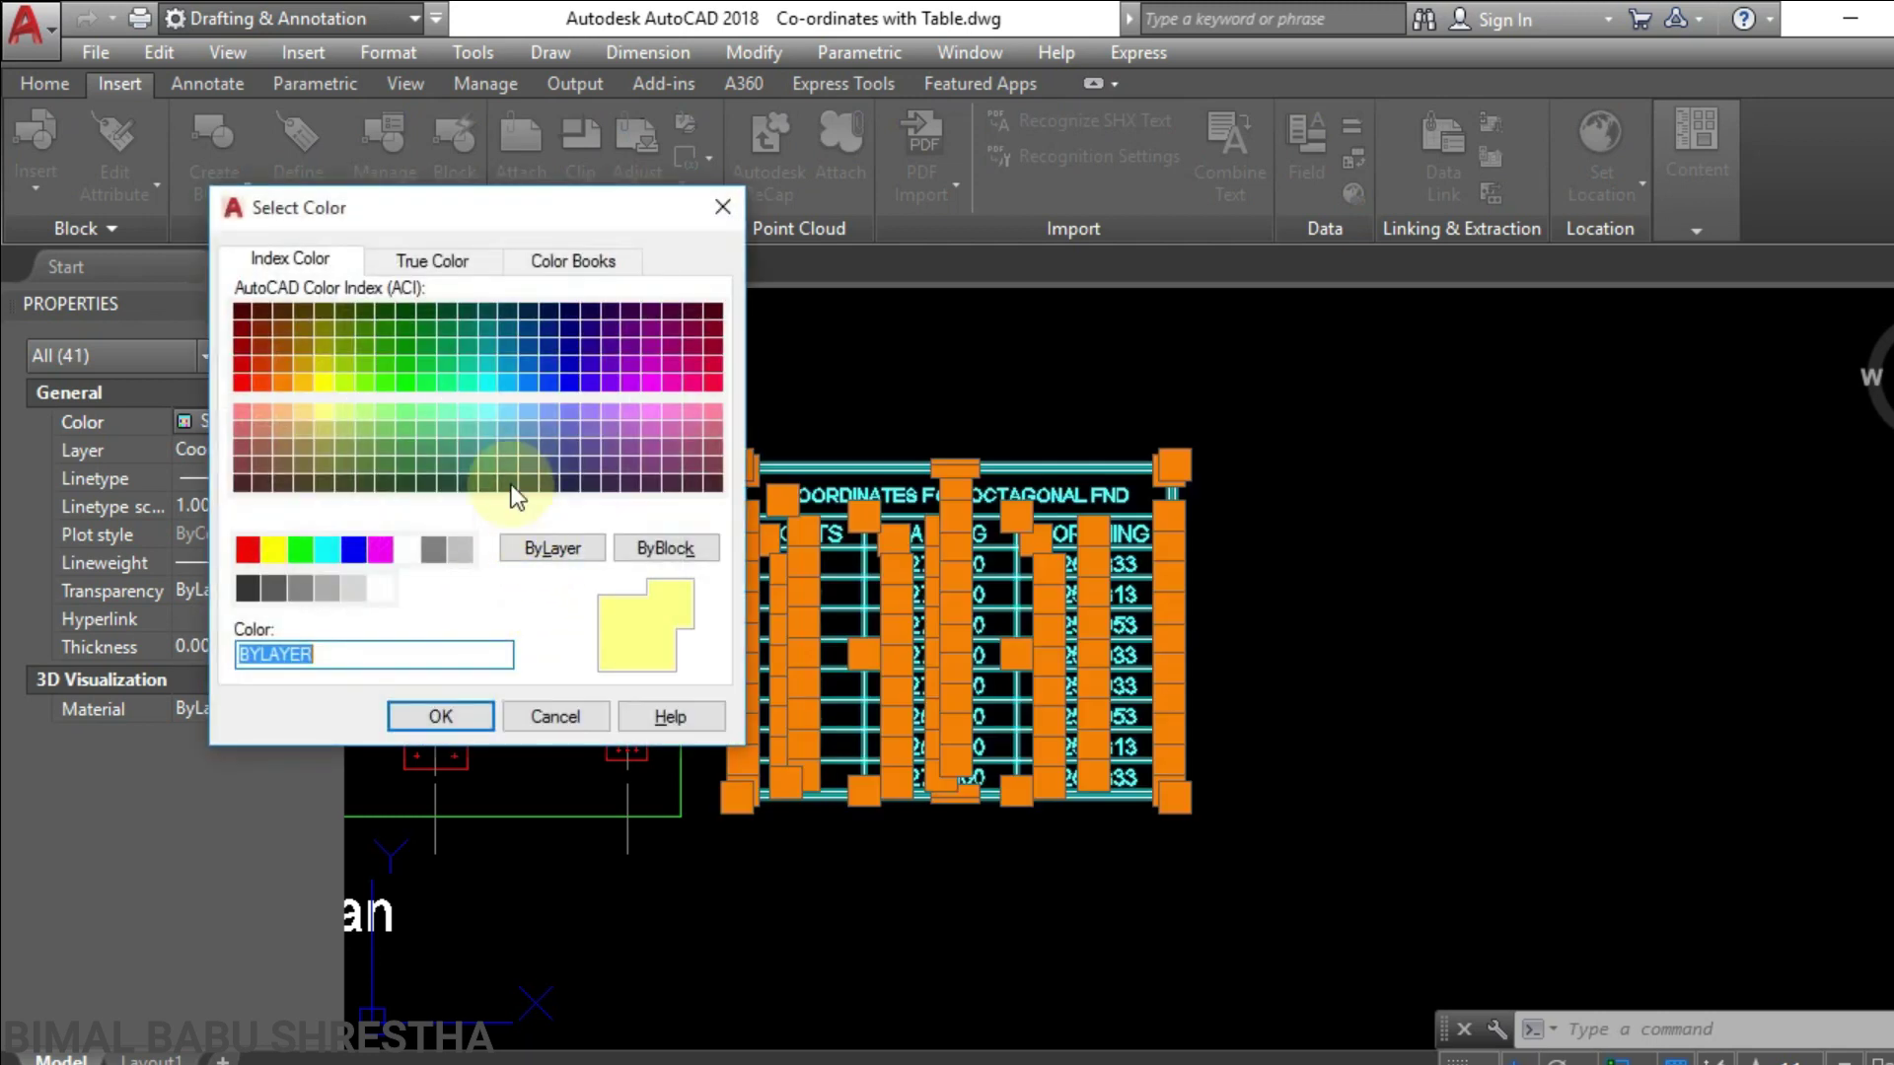
click(483, 341)
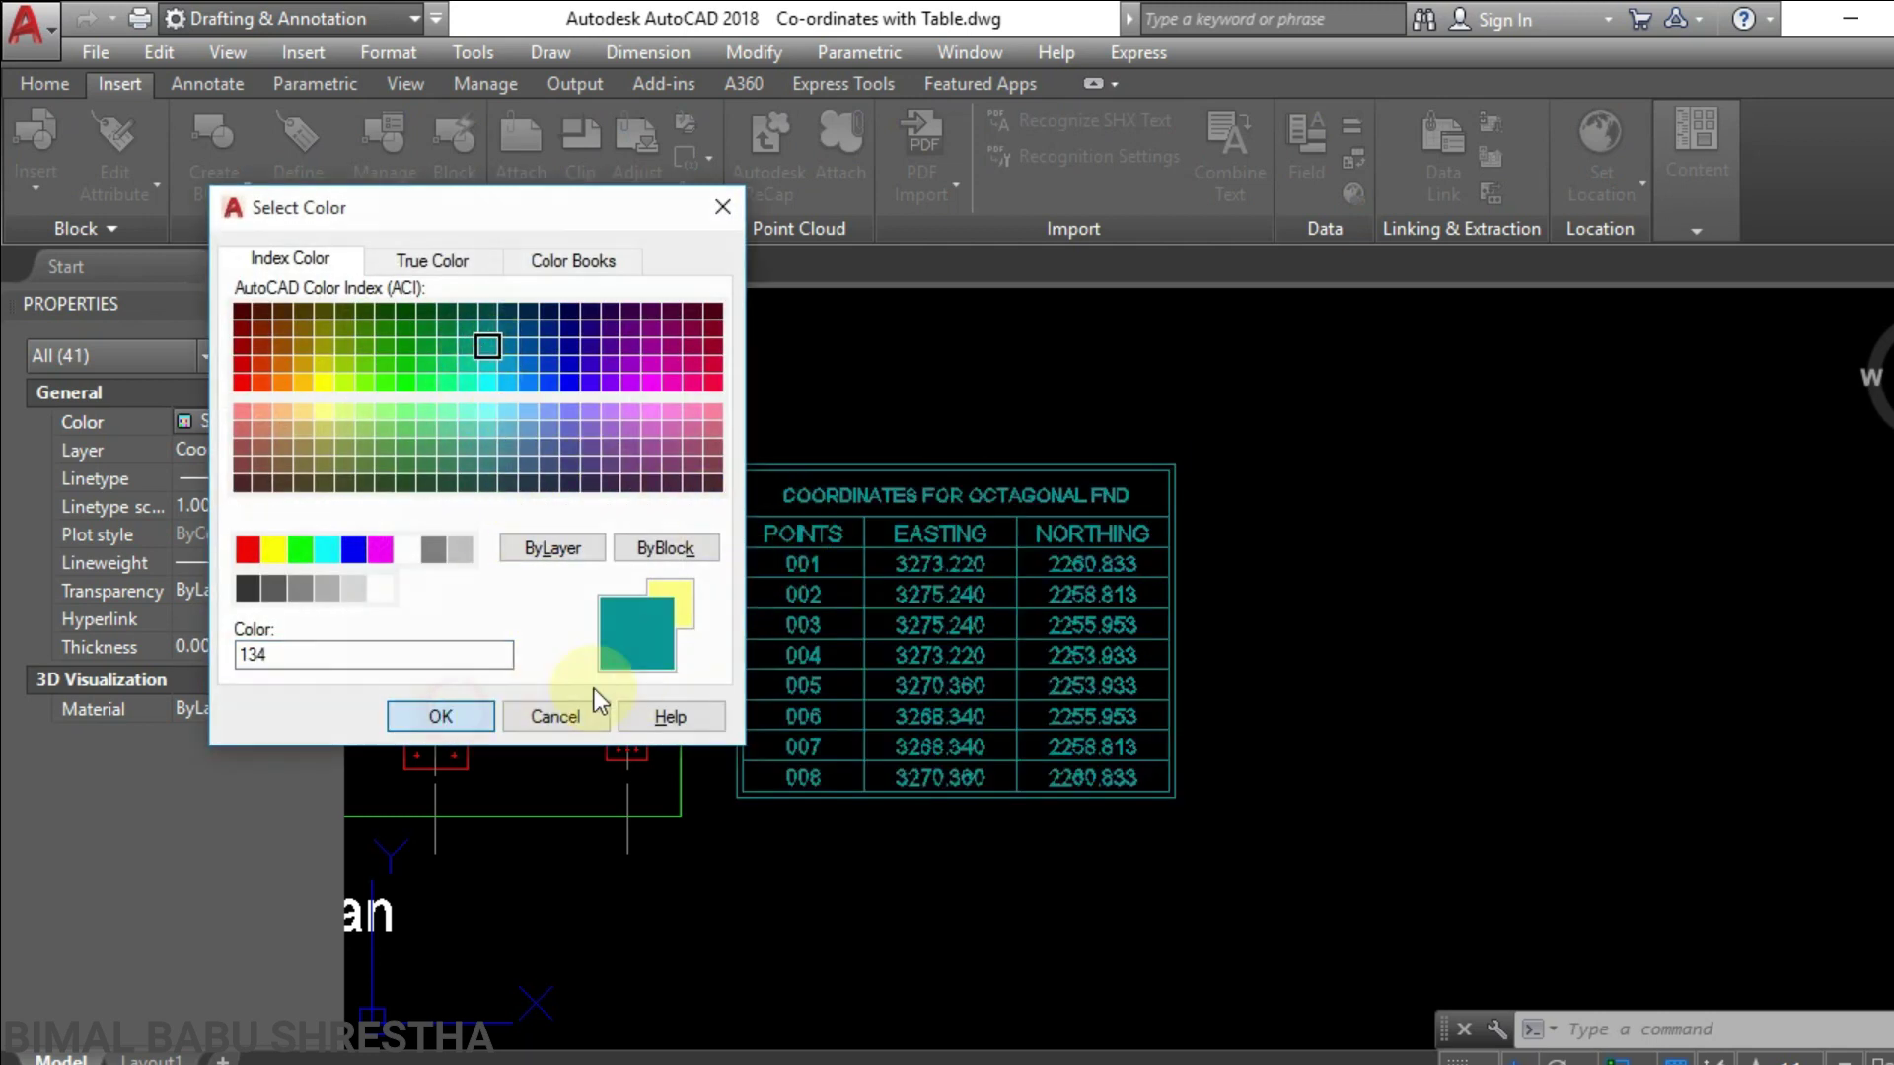
click(582, 716)
key(Escape)
scroll(783, 636, up, 2)
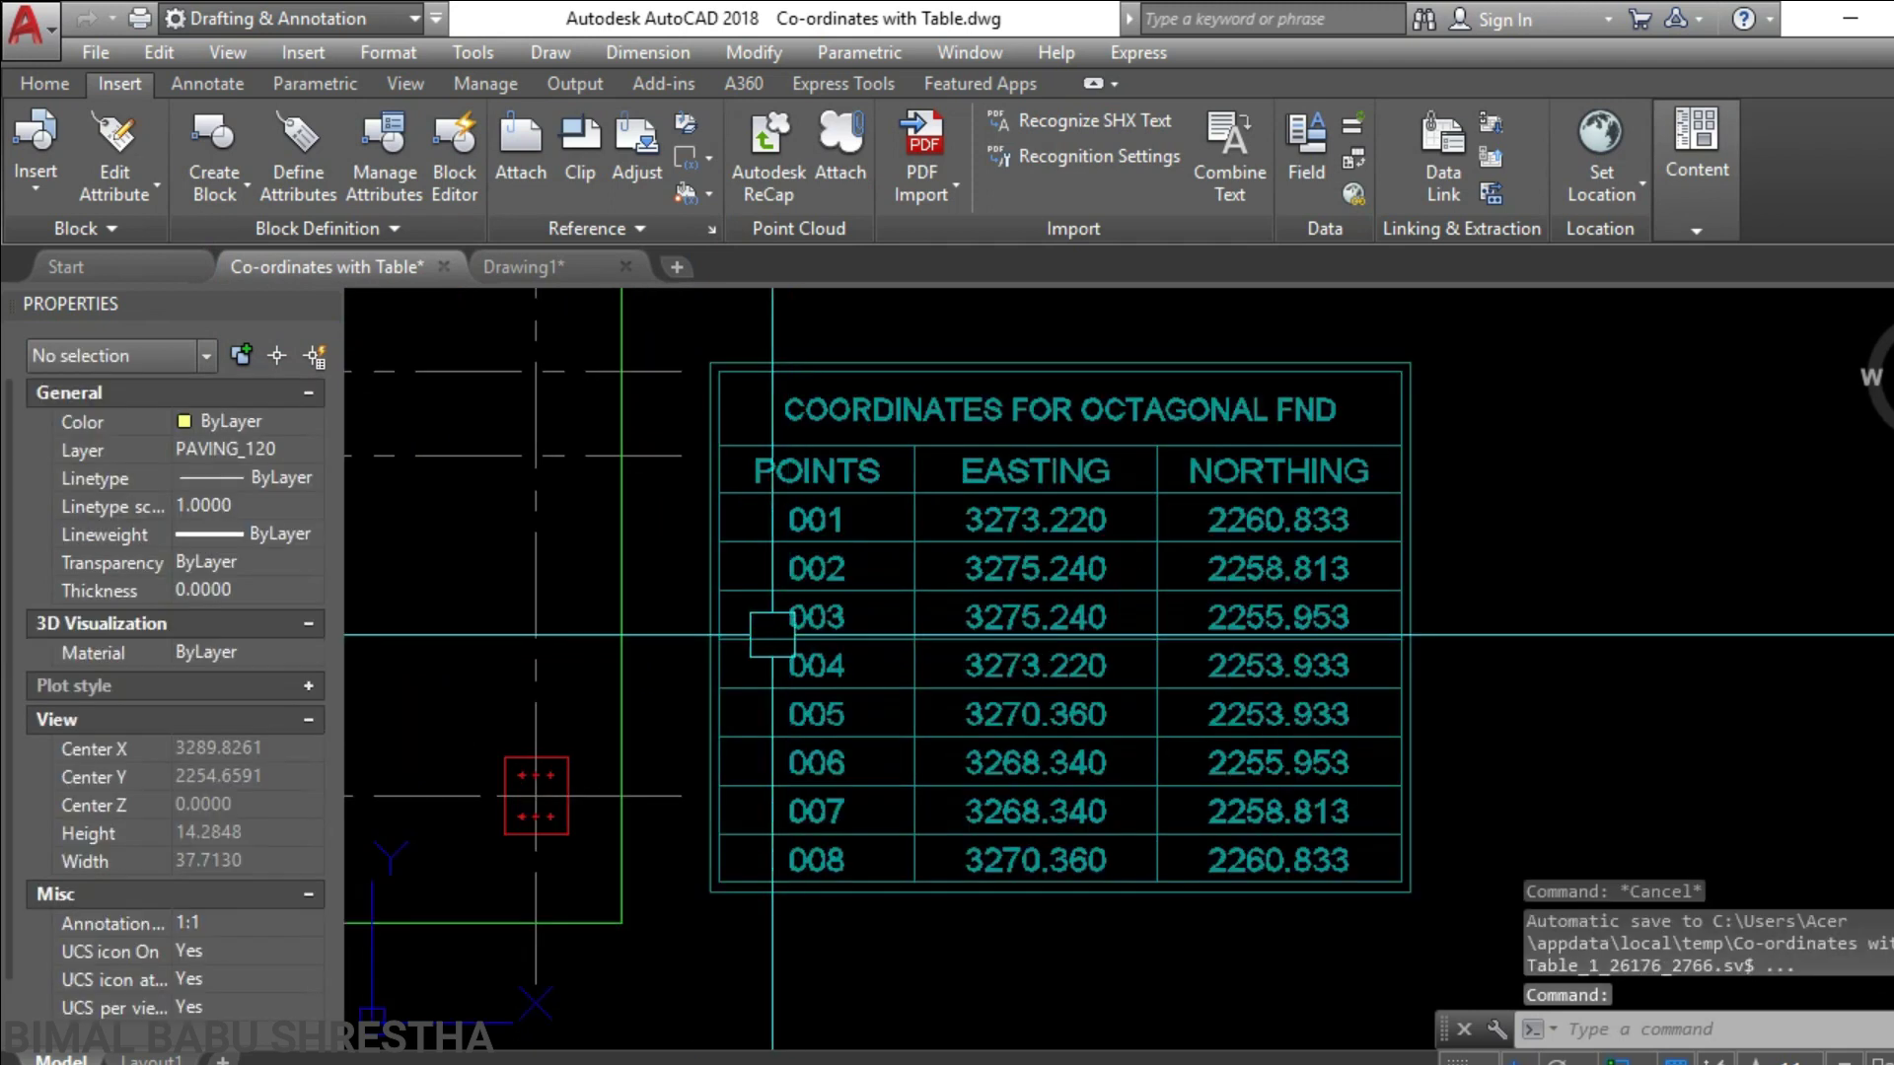
click(322, 306)
scroll(719, 553, down, 3)
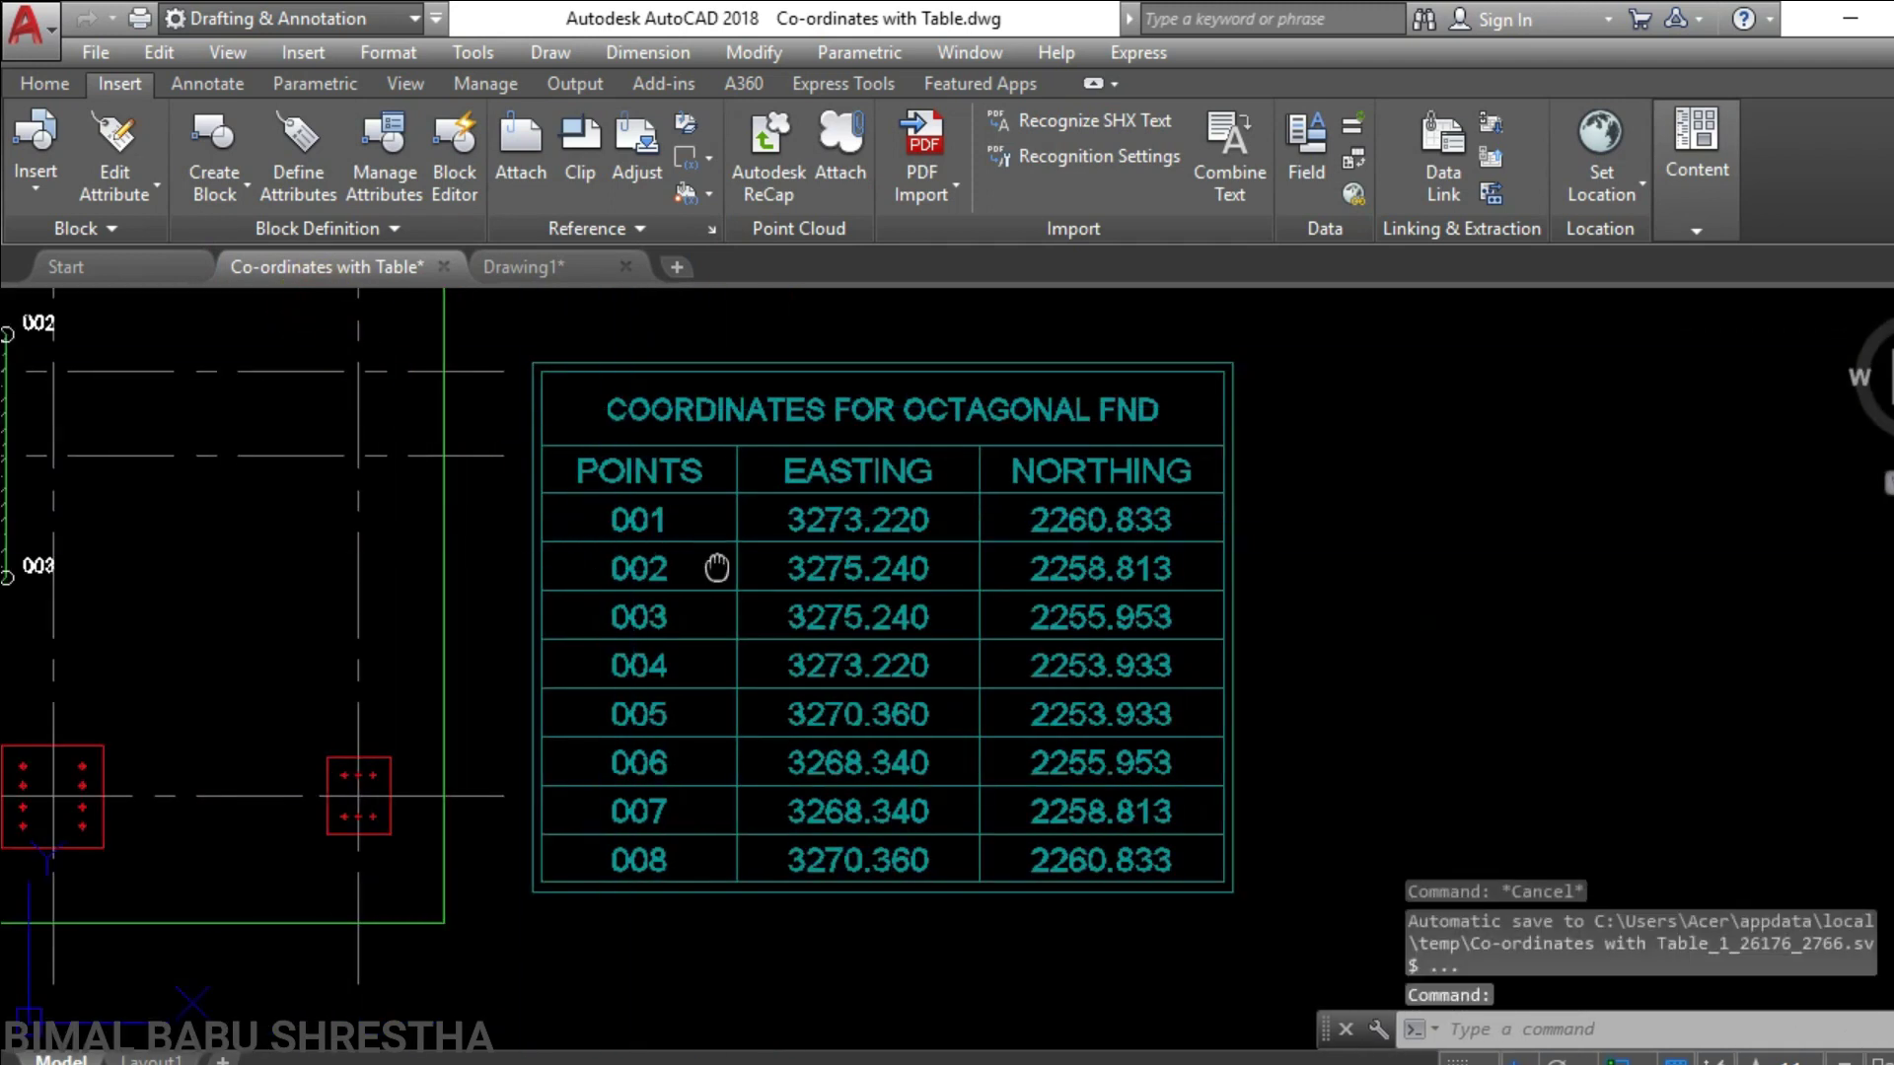
key(Escape)
scroll(1016, 495, up, 3)
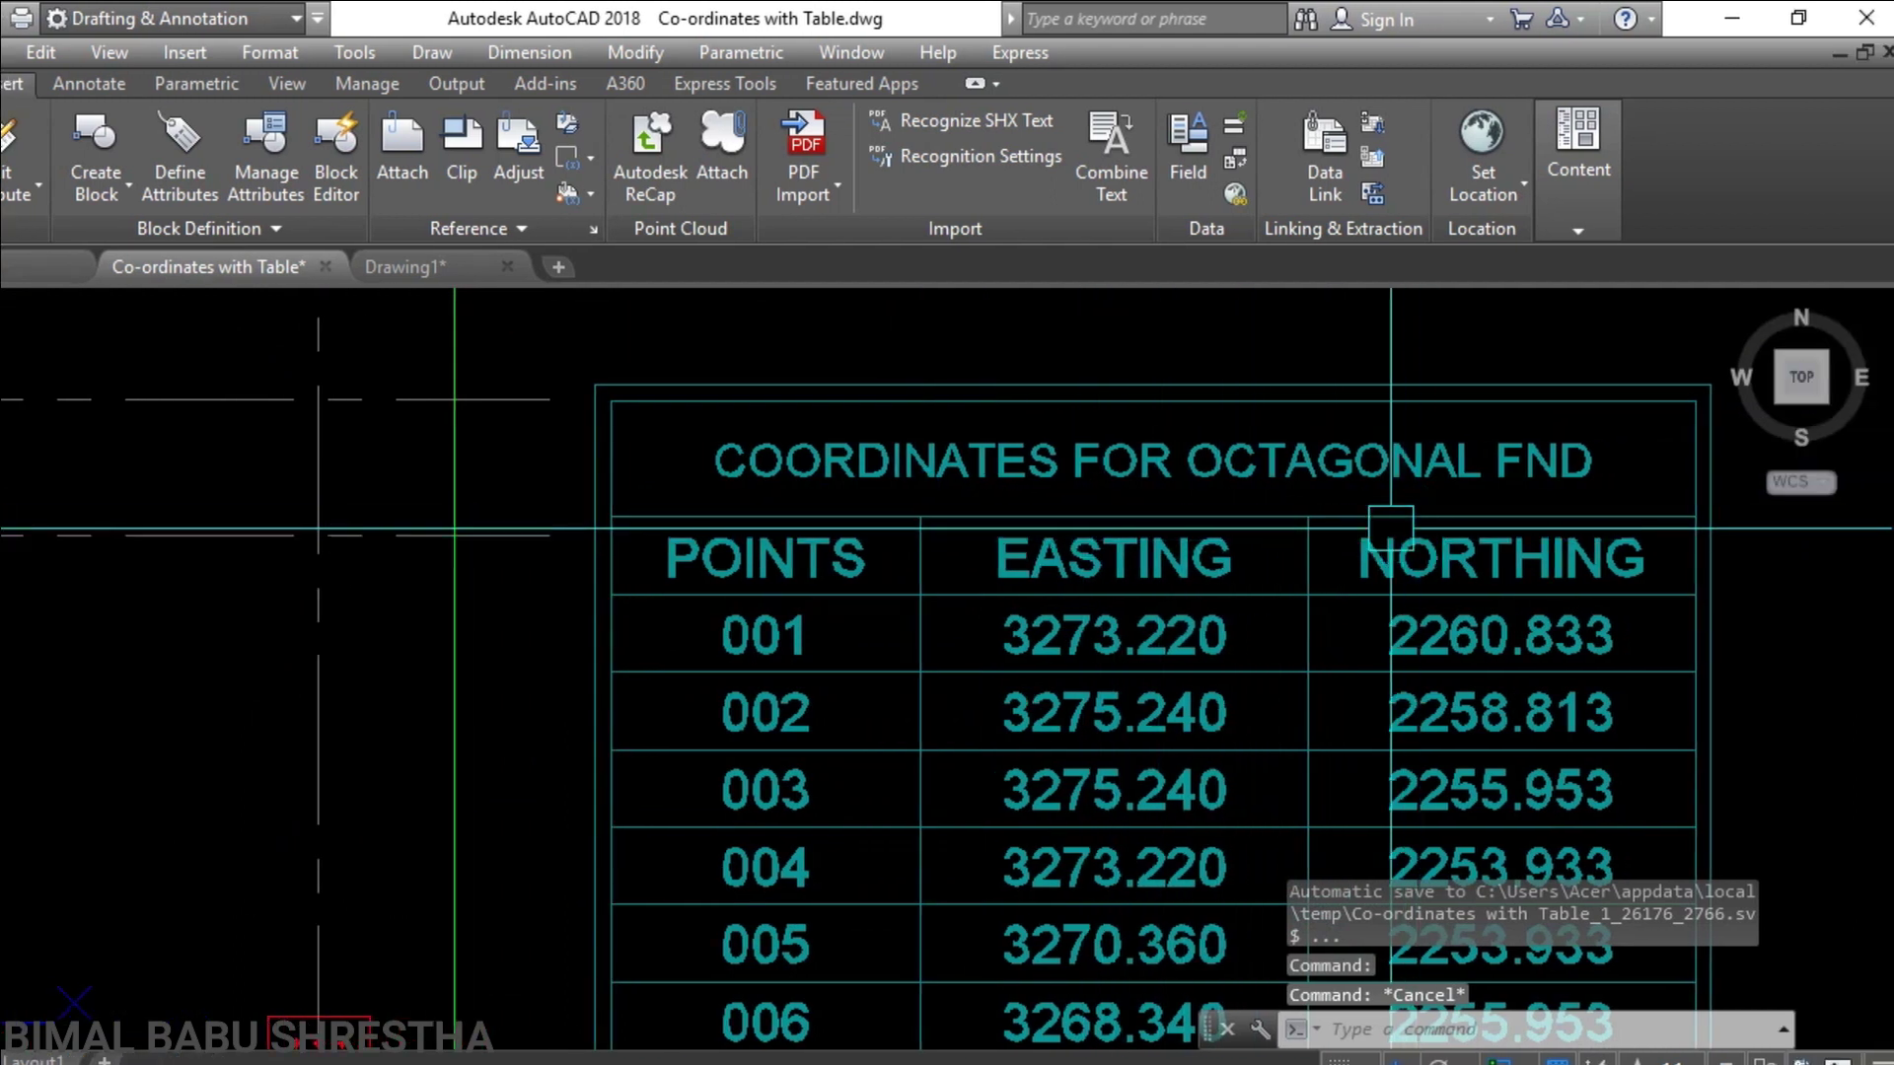
scroll(1089, 552, down, 4)
scroll(970, 554, up, 5)
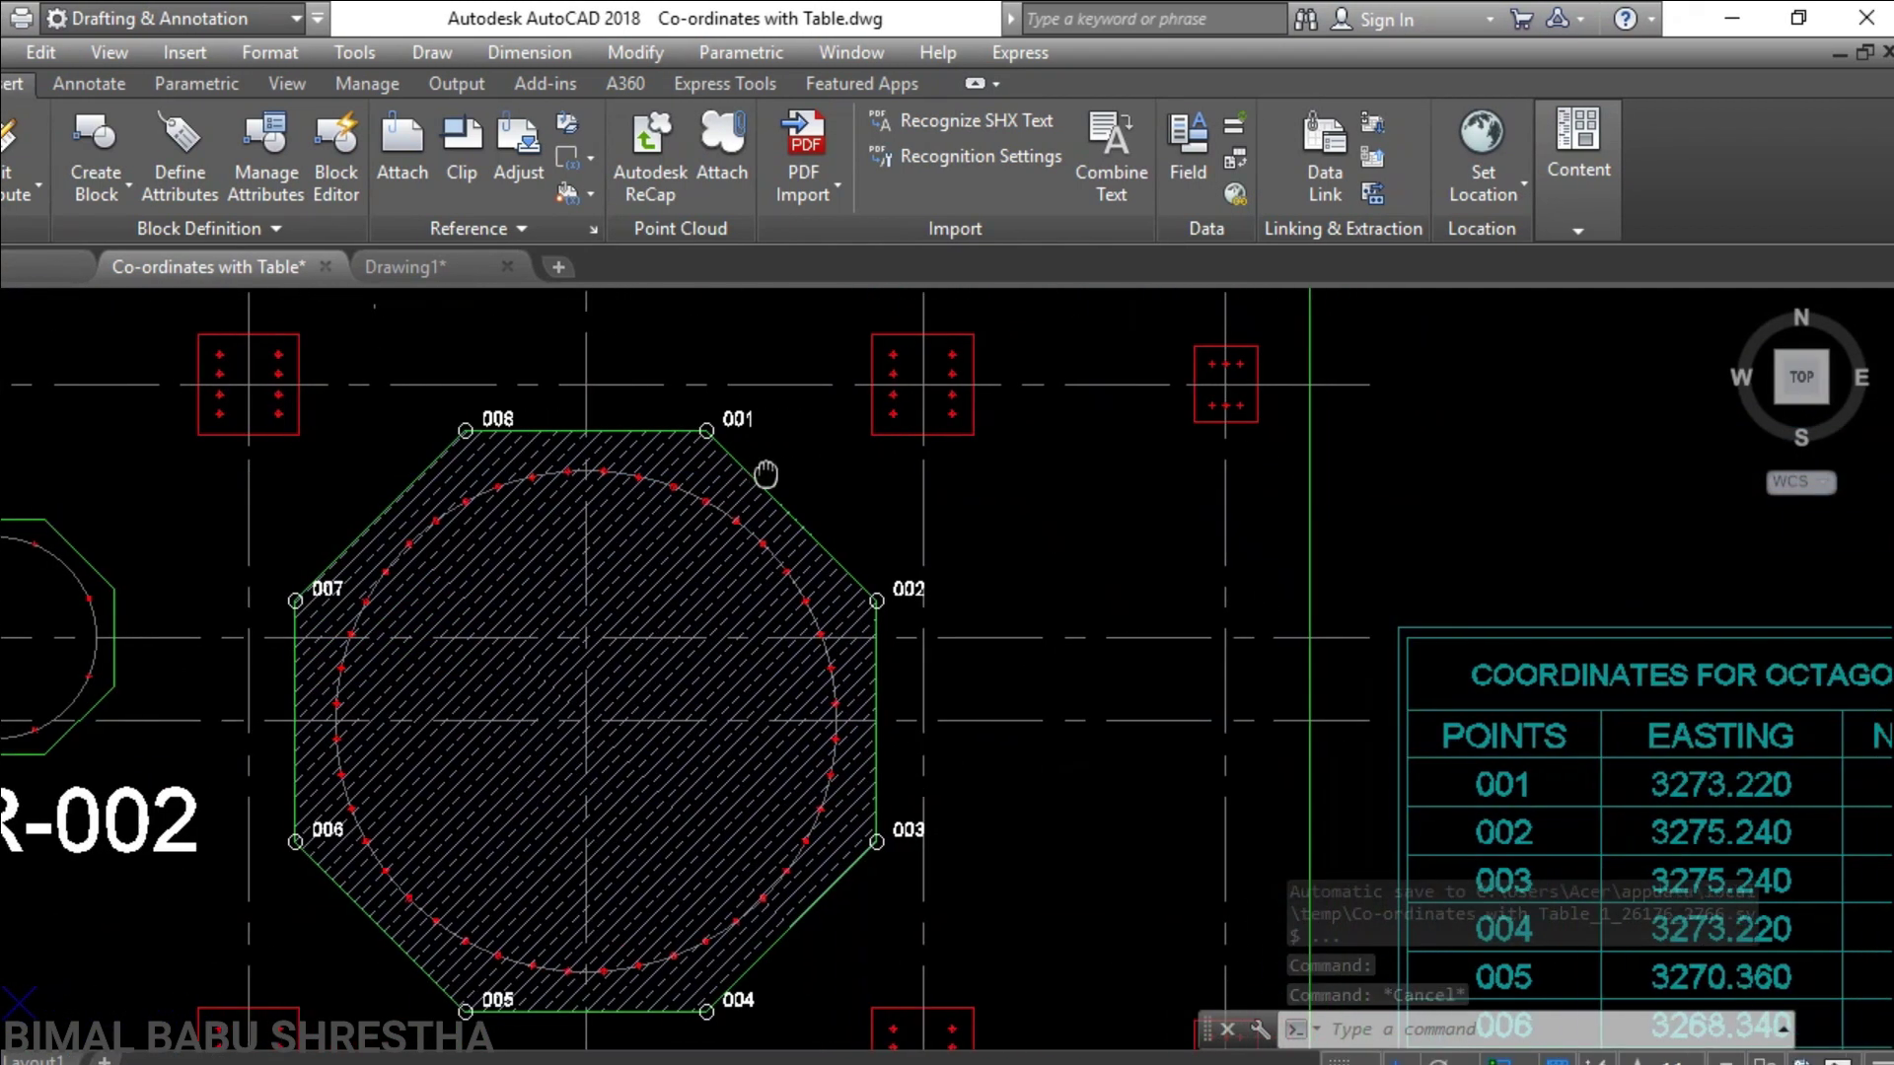
key(Escape)
key(Escape)
scroll(744, 550, up, 3)
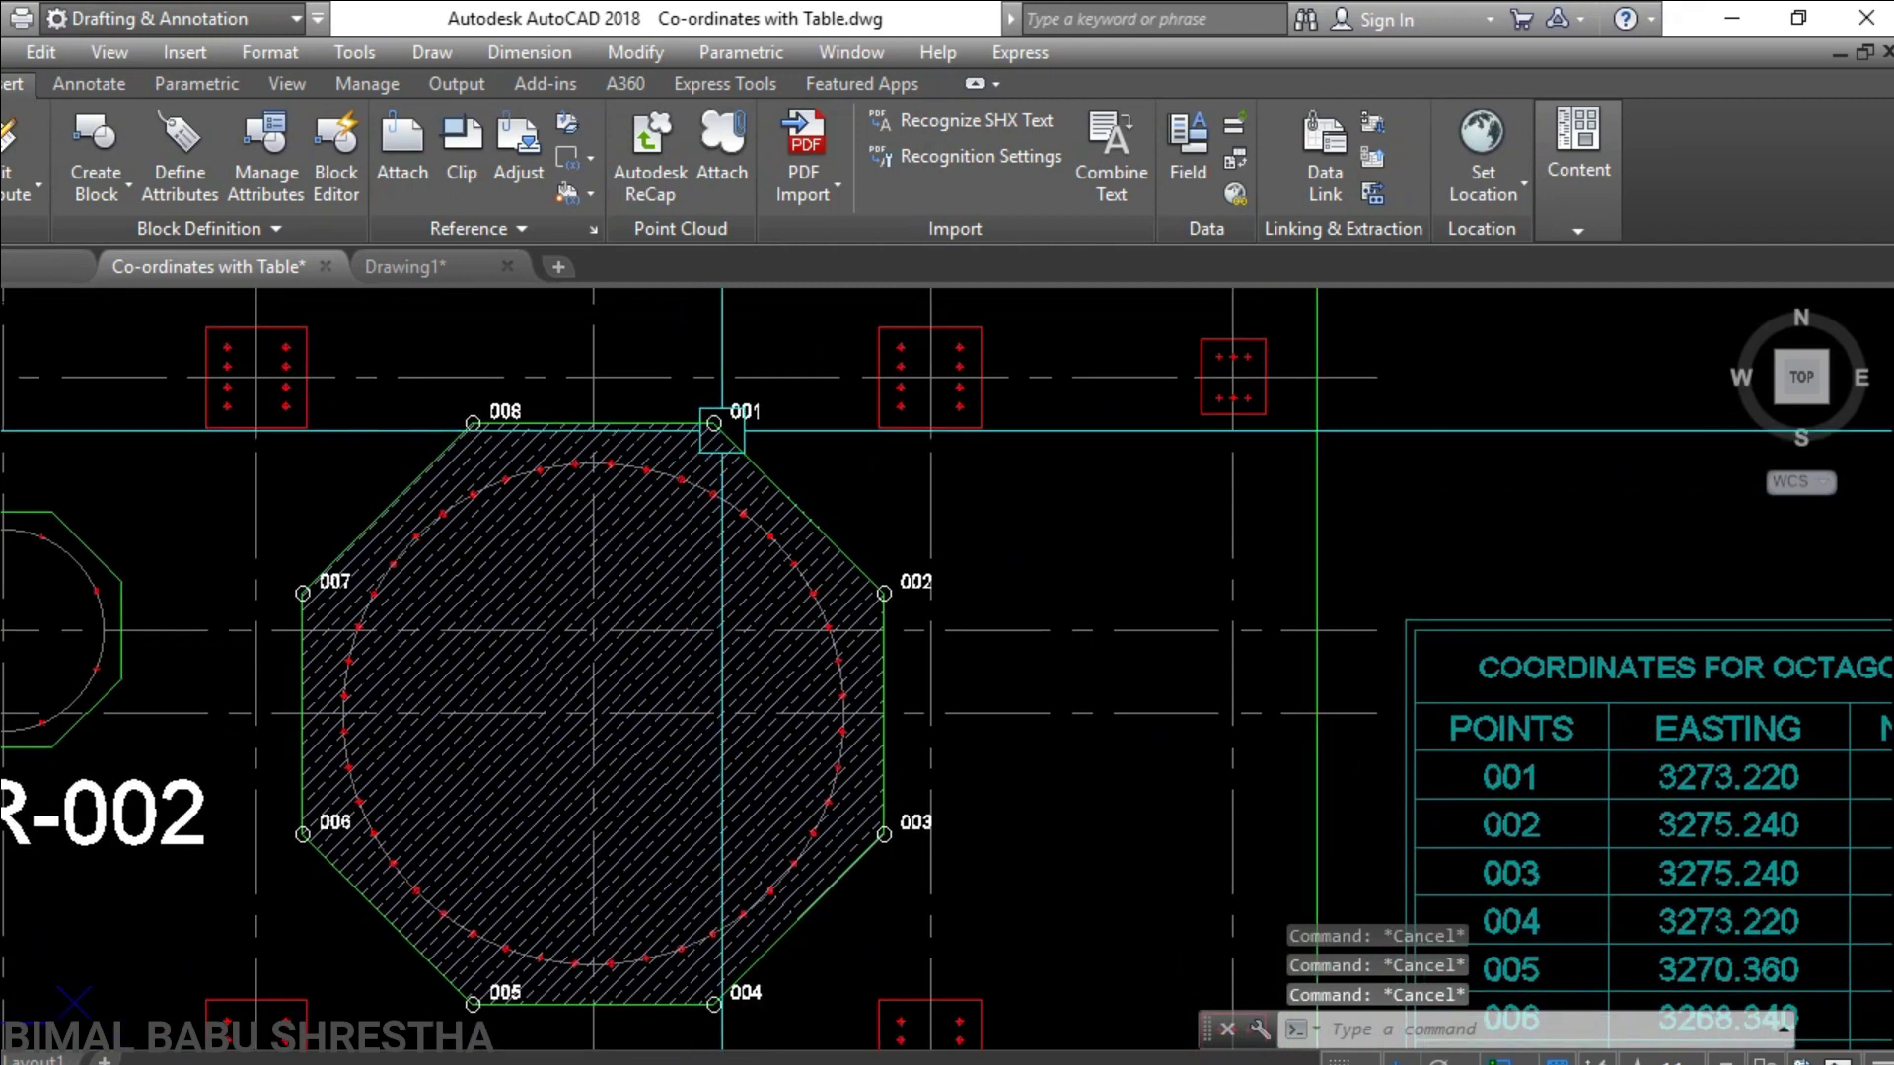
scroll(809, 483, down, 3)
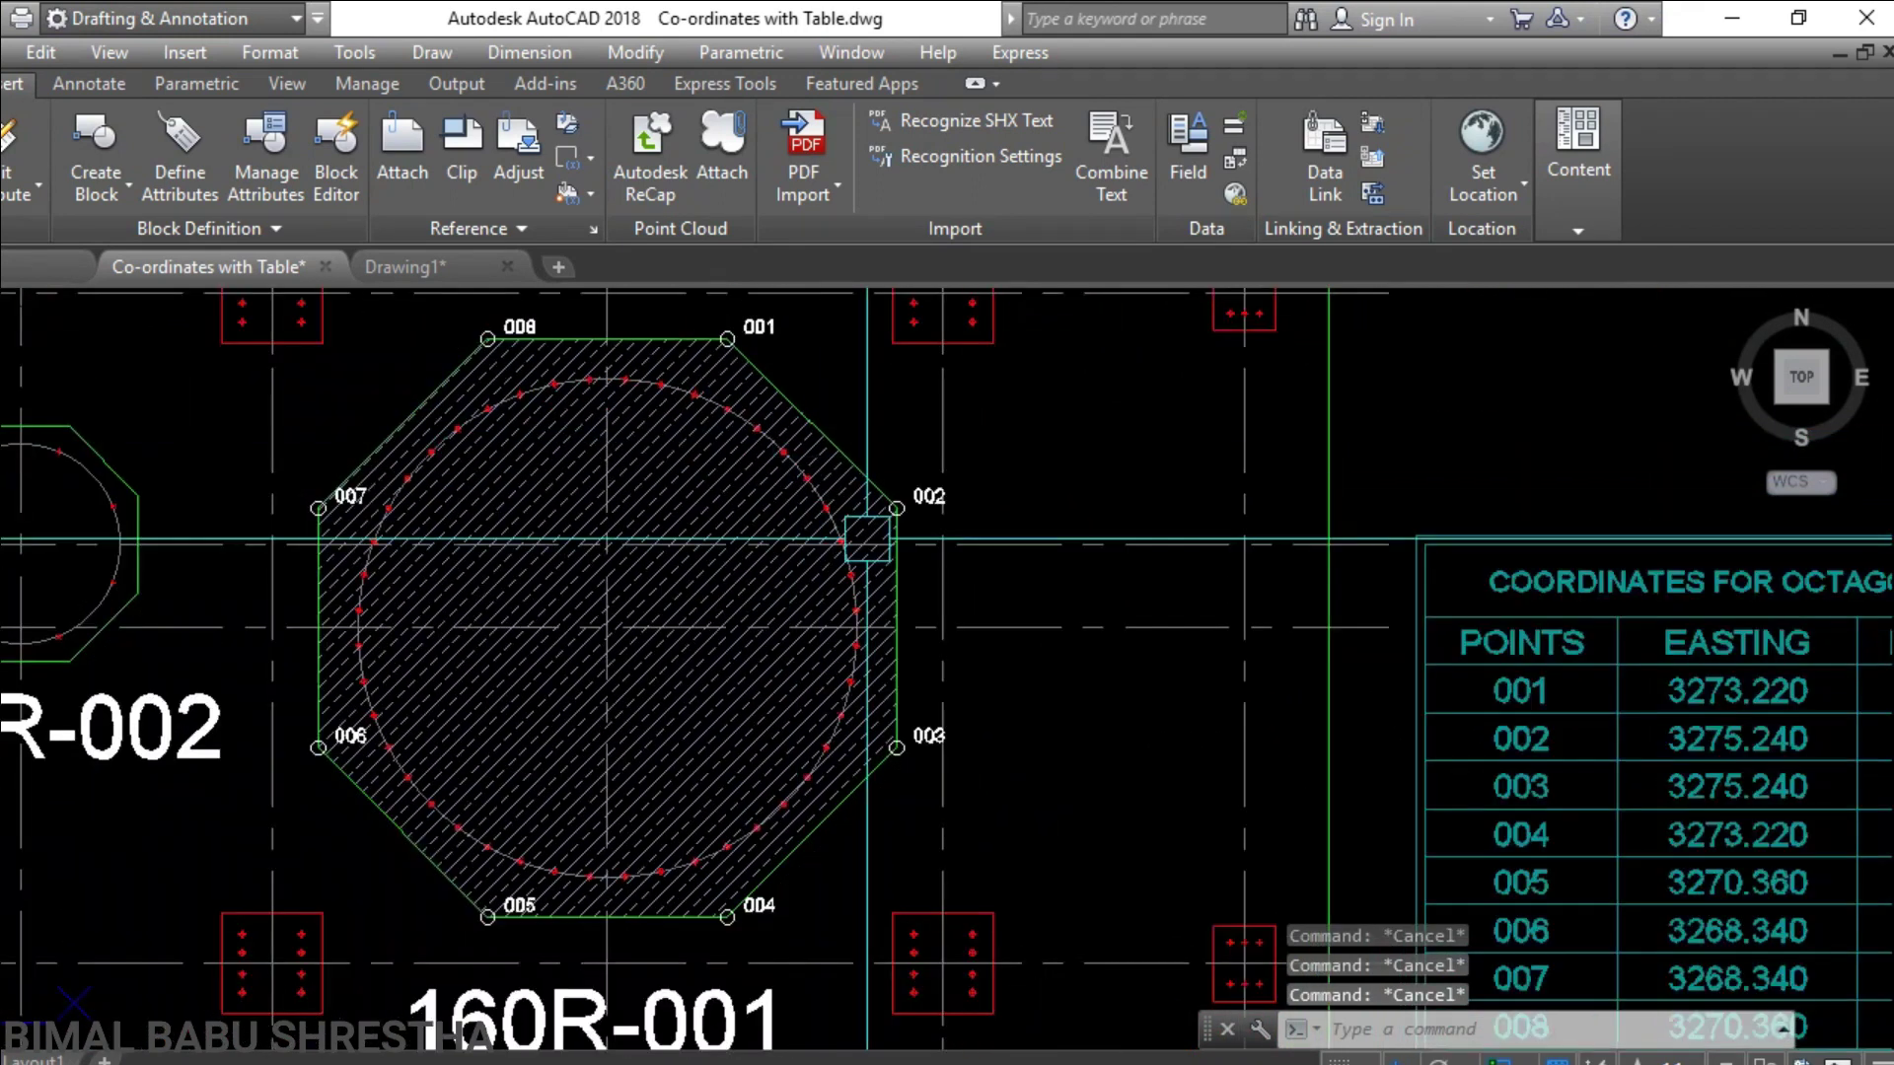
scroll(961, 503, up, 3)
scroll(630, 510, up, 3)
scroll(757, 584, down, 6)
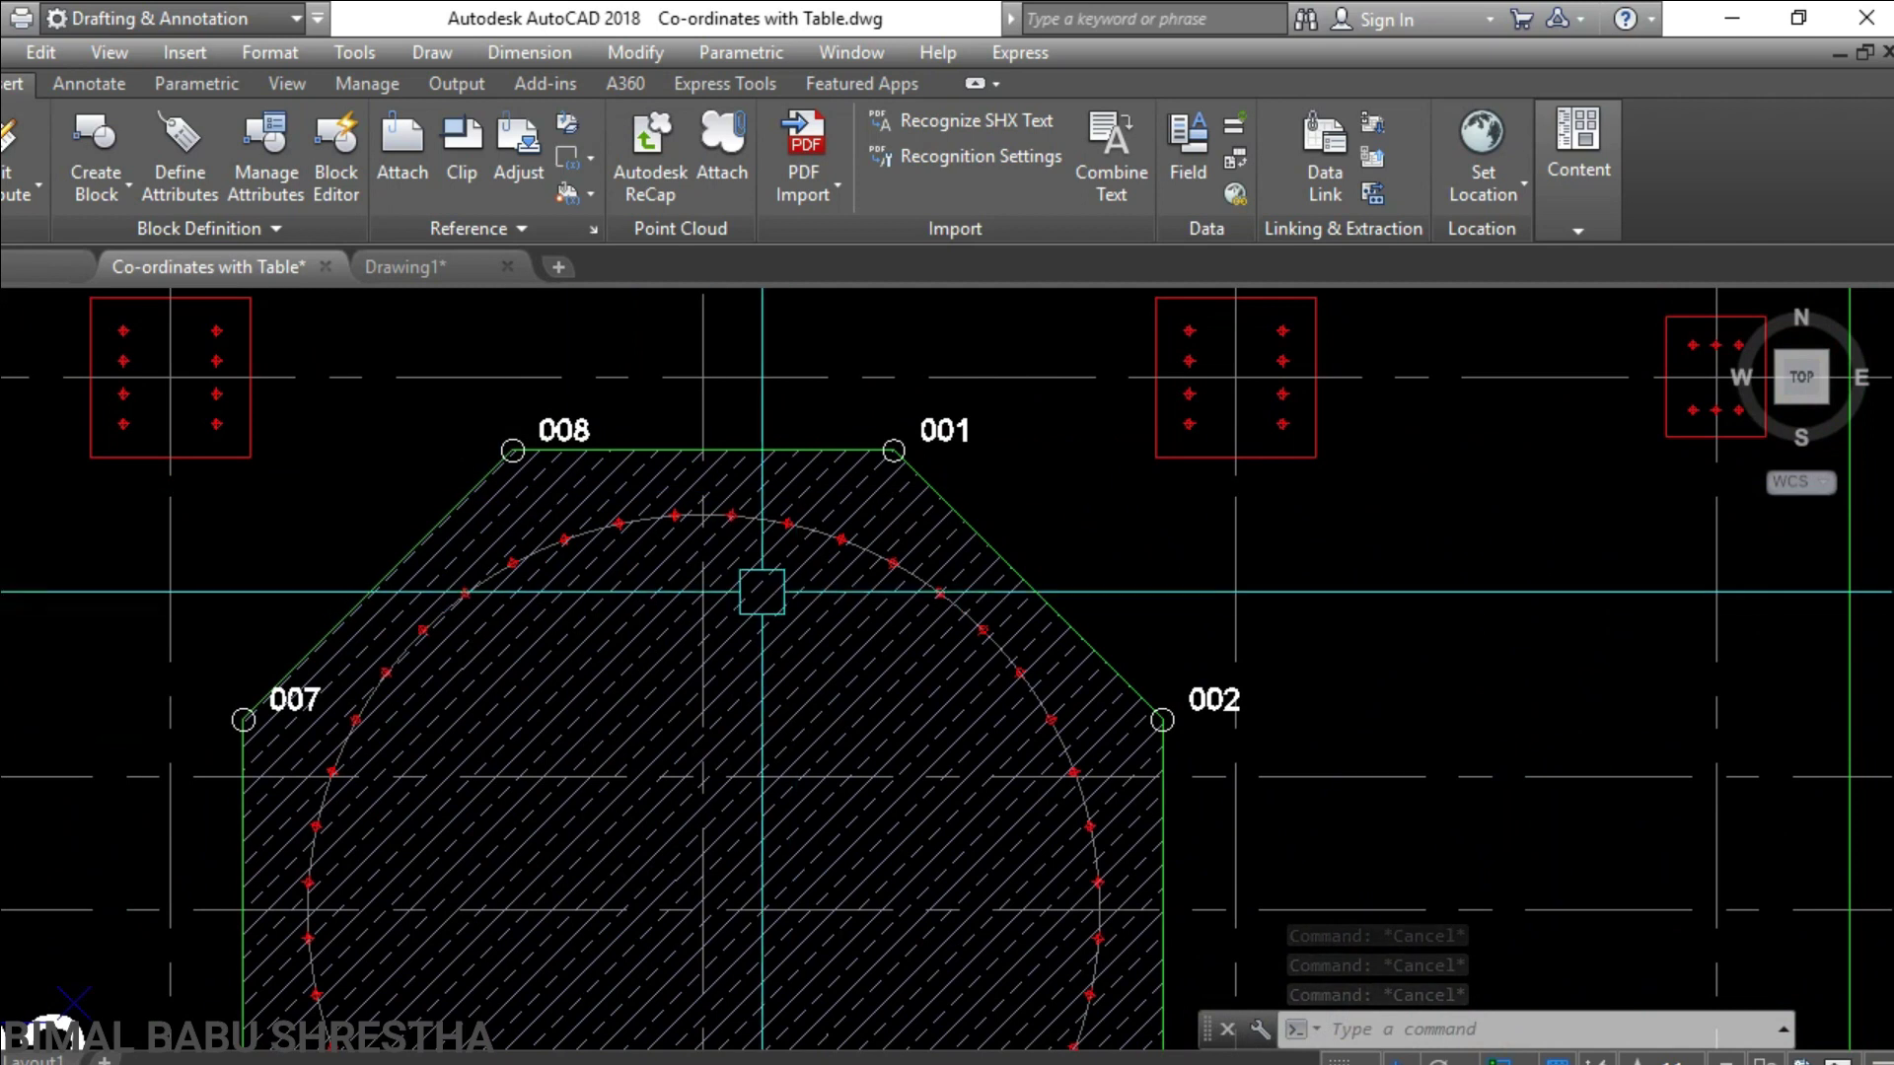
scroll(749, 513, down, 3)
middle_drag(1223, 666, 862, 625)
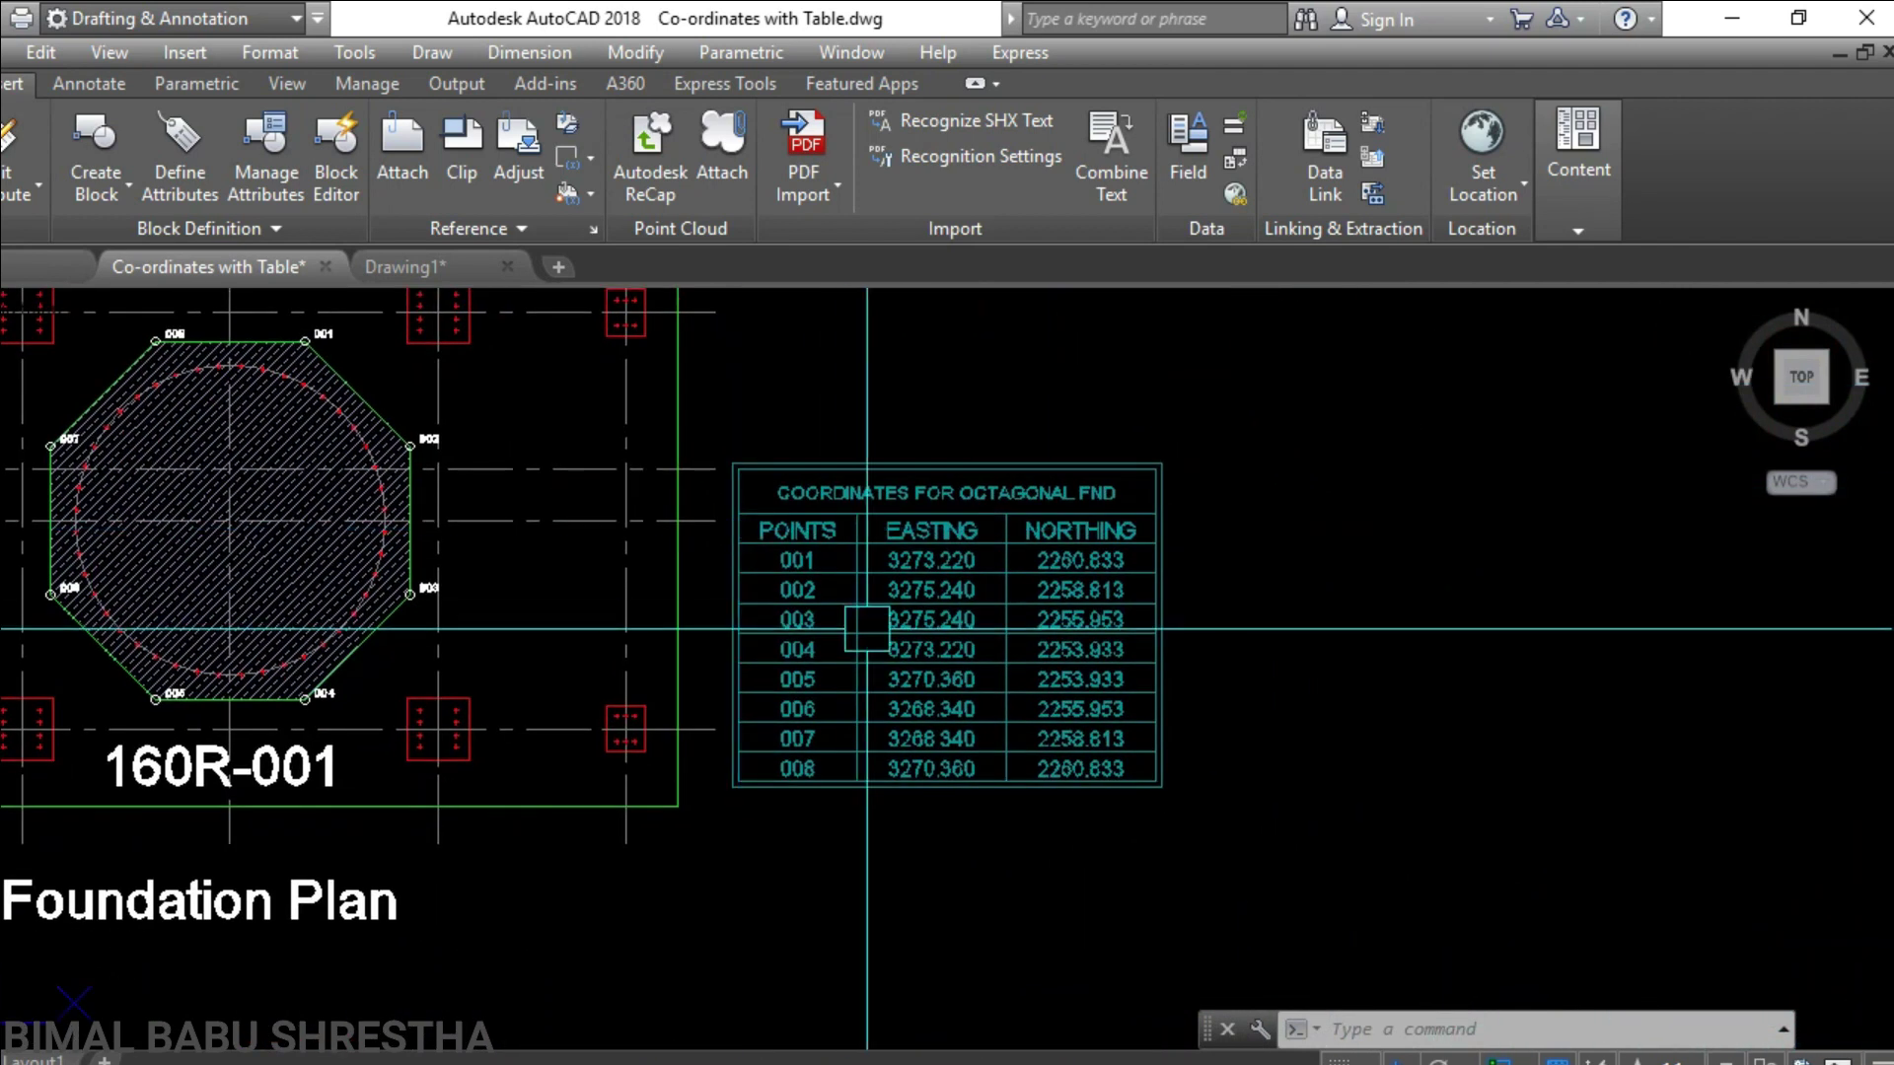
scroll(862, 626, up, 5)
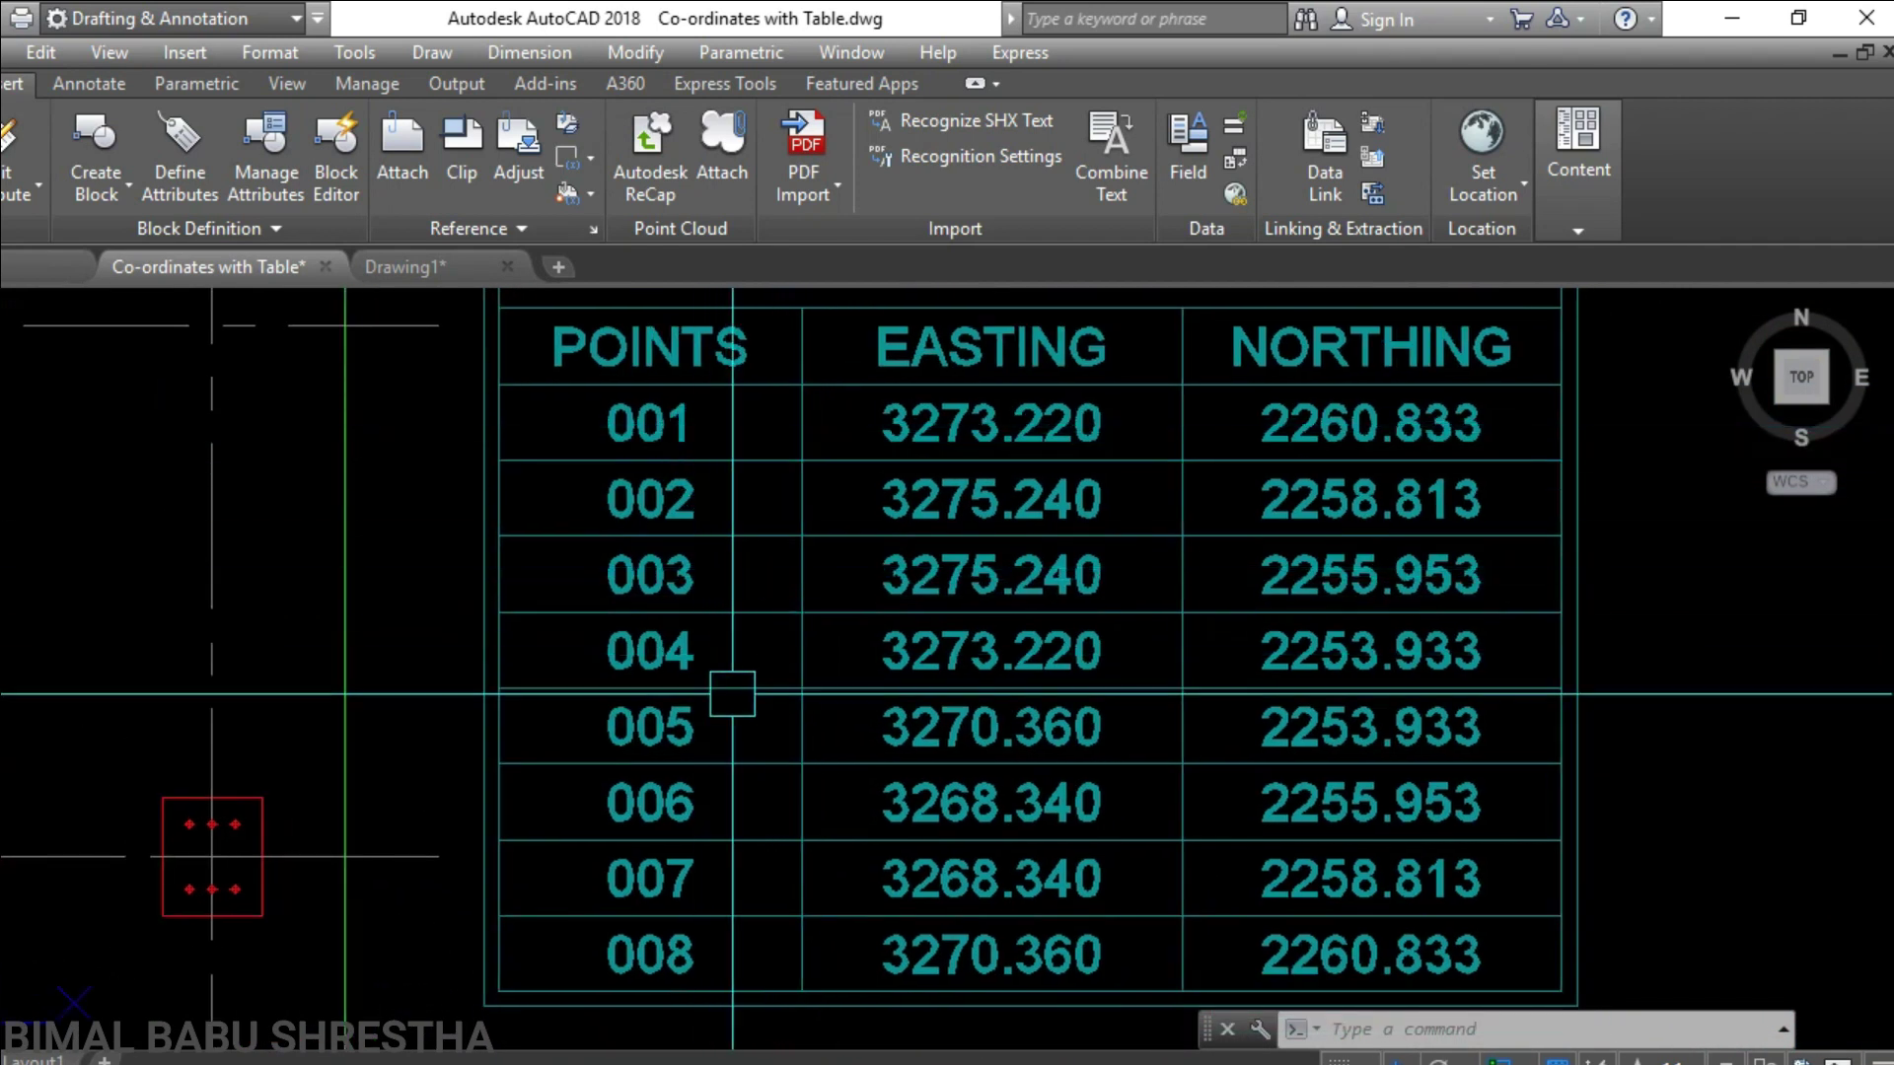
scroll(795, 677, up, 1)
scroll(821, 593, down, 1)
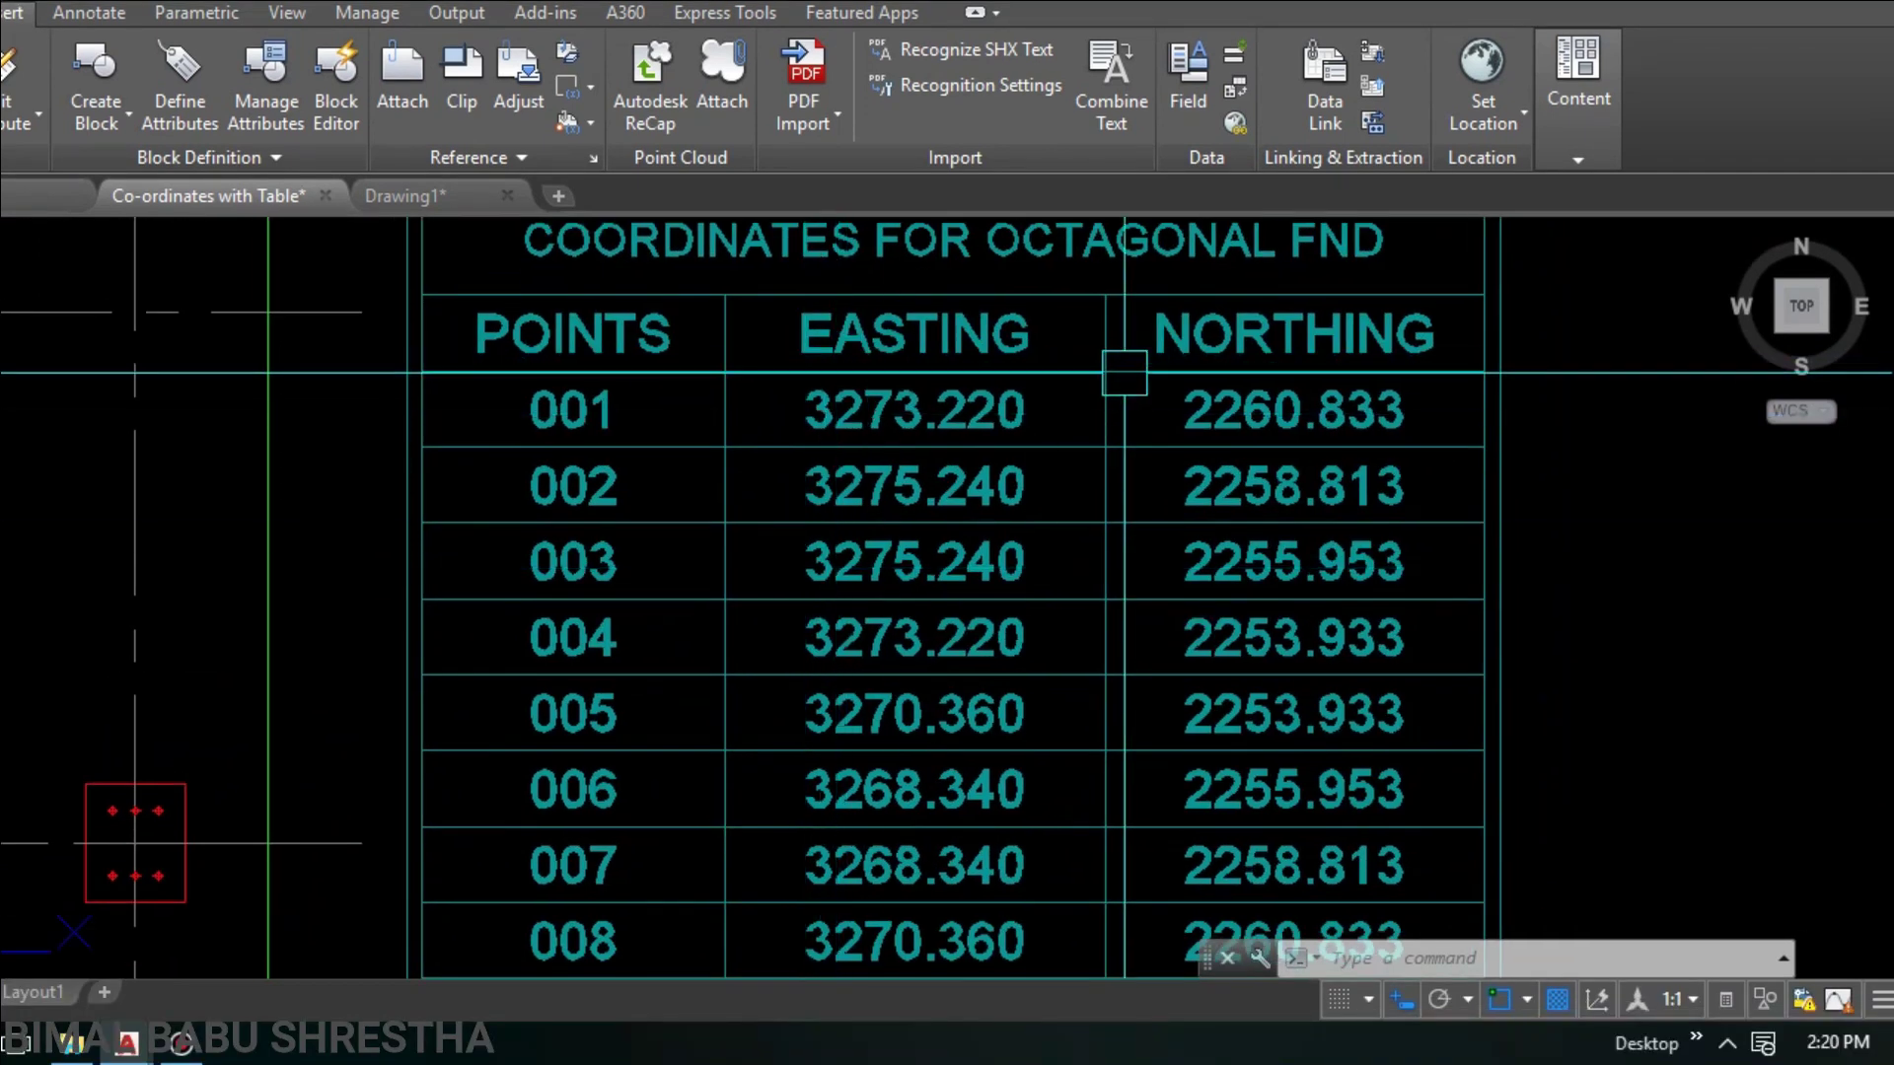
scroll(1315, 753, down, 3)
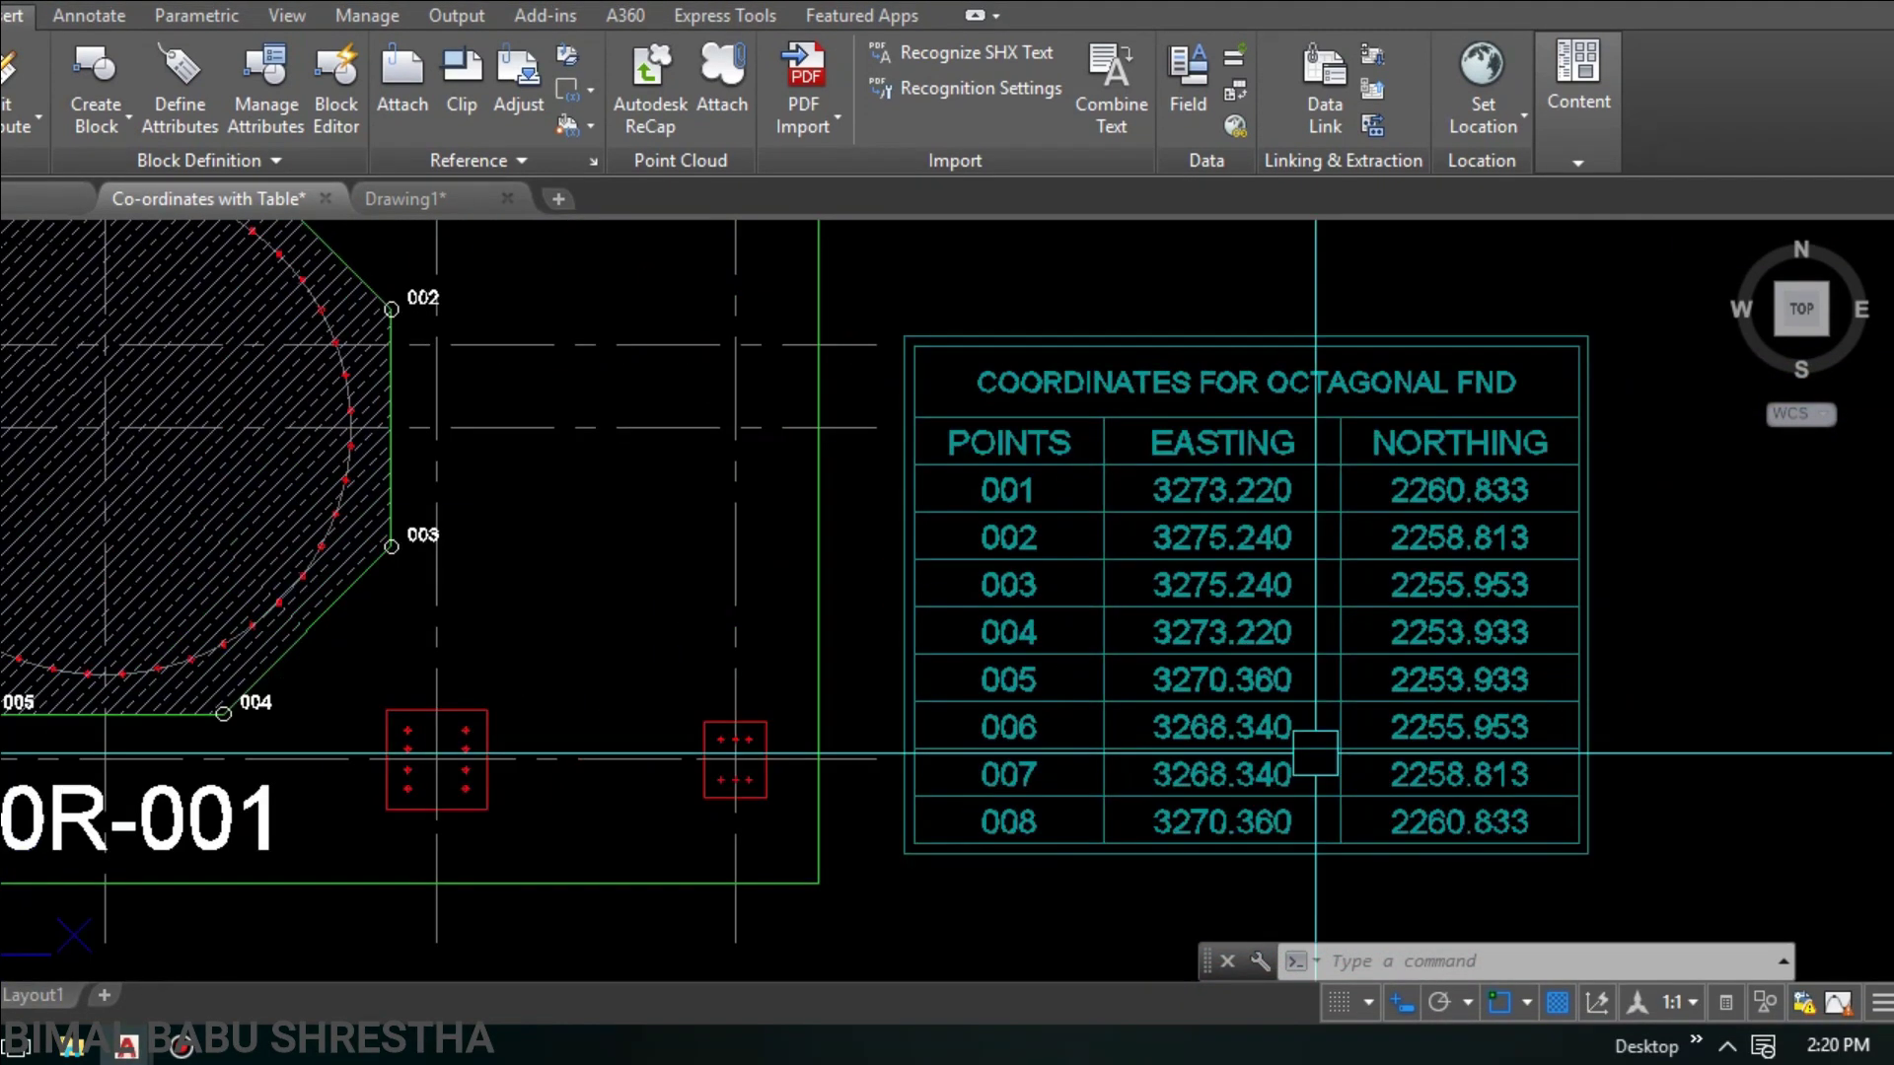
scroll(1112, 618, down, 5)
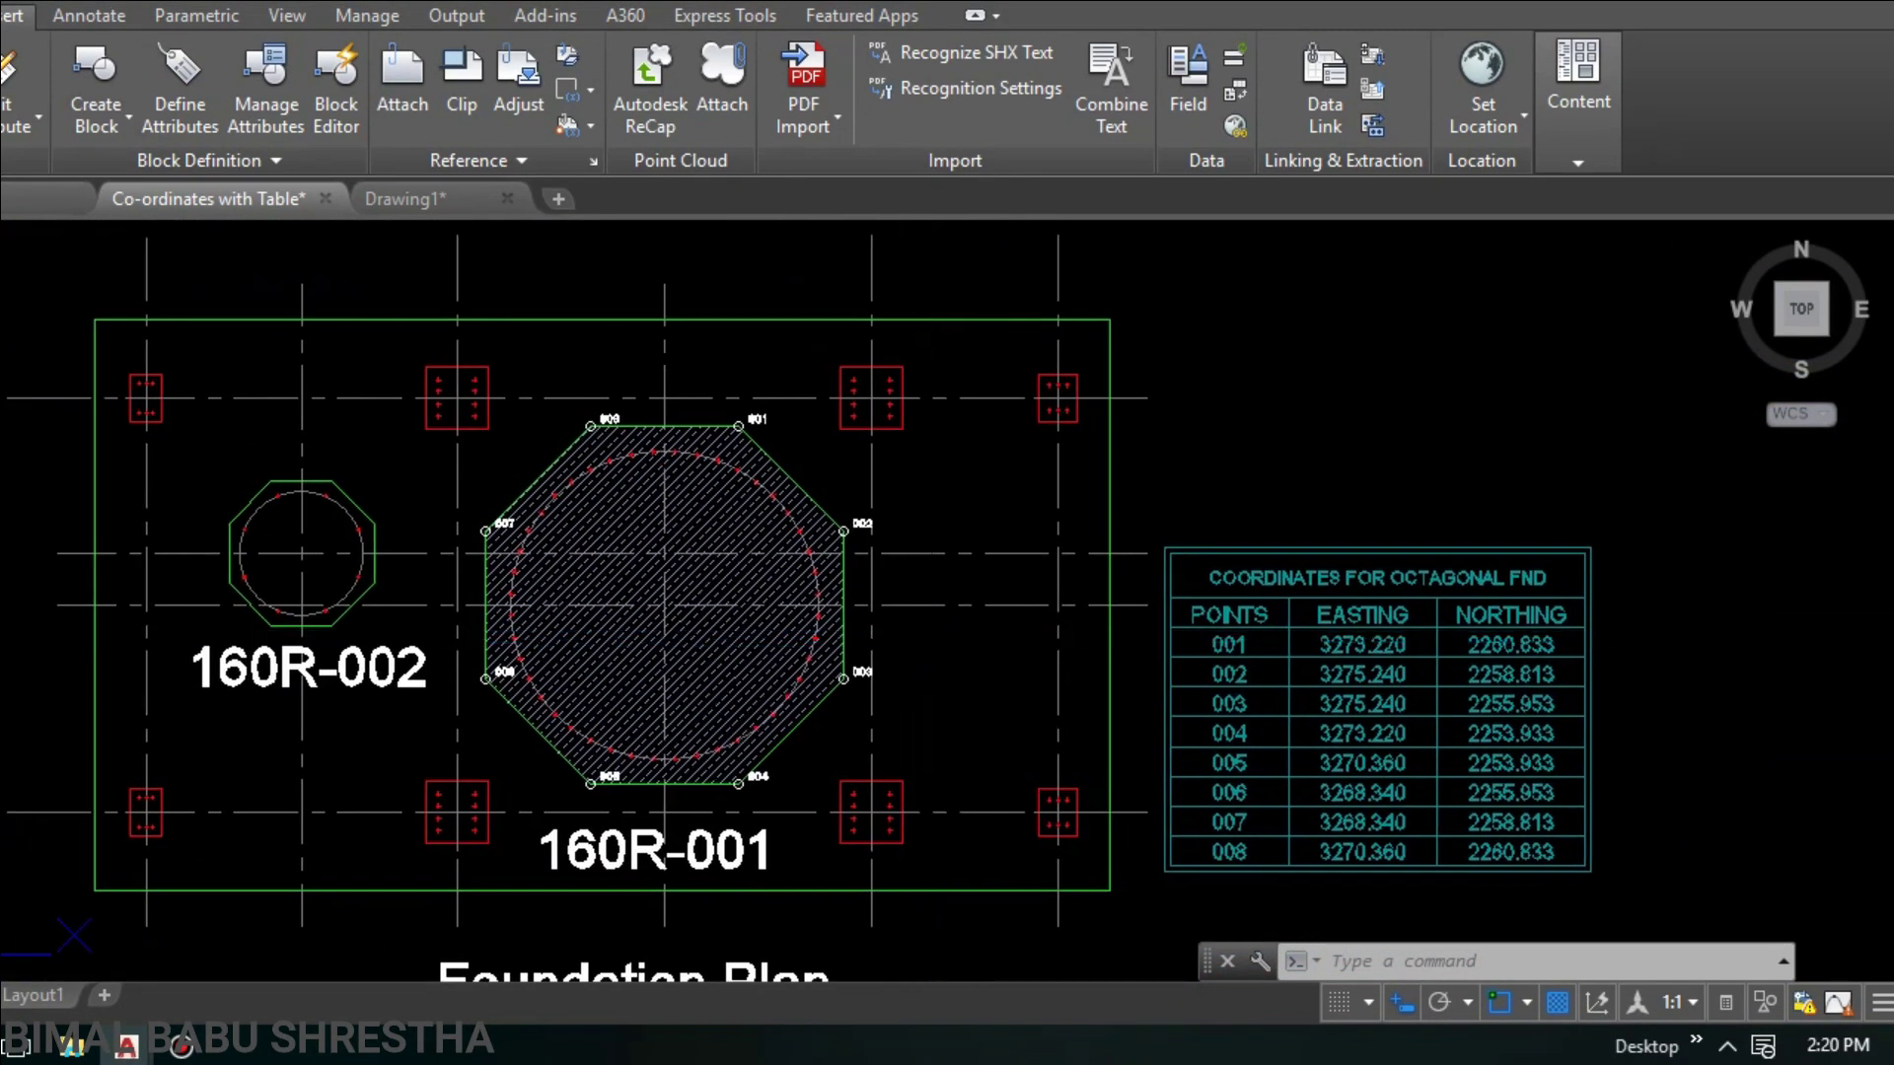
key(Escape)
key(Escape)
scroll(782, 604, up, 2)
scroll(751, 552, down, 2)
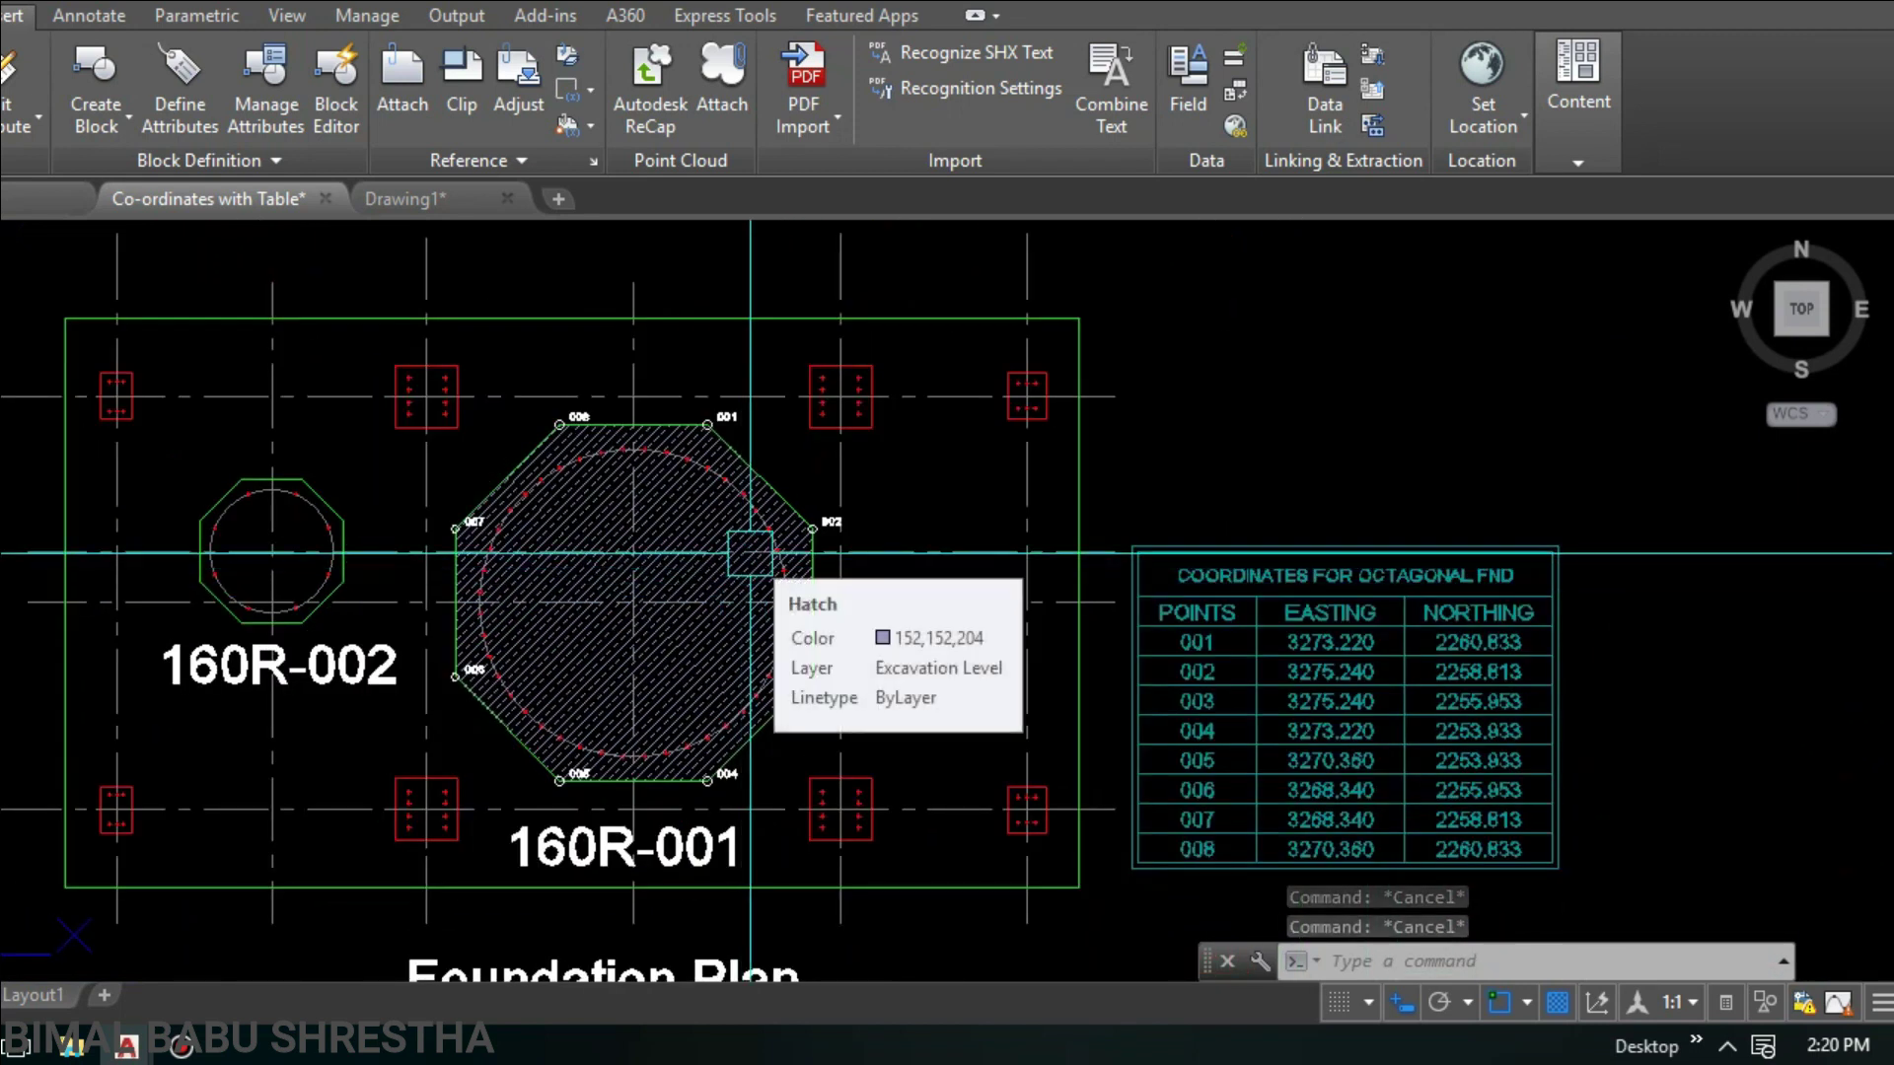
mouse_move(948, 577)
middle_down()
mouse_move(910, 523)
mouse_move(899, 441)
middle_up()
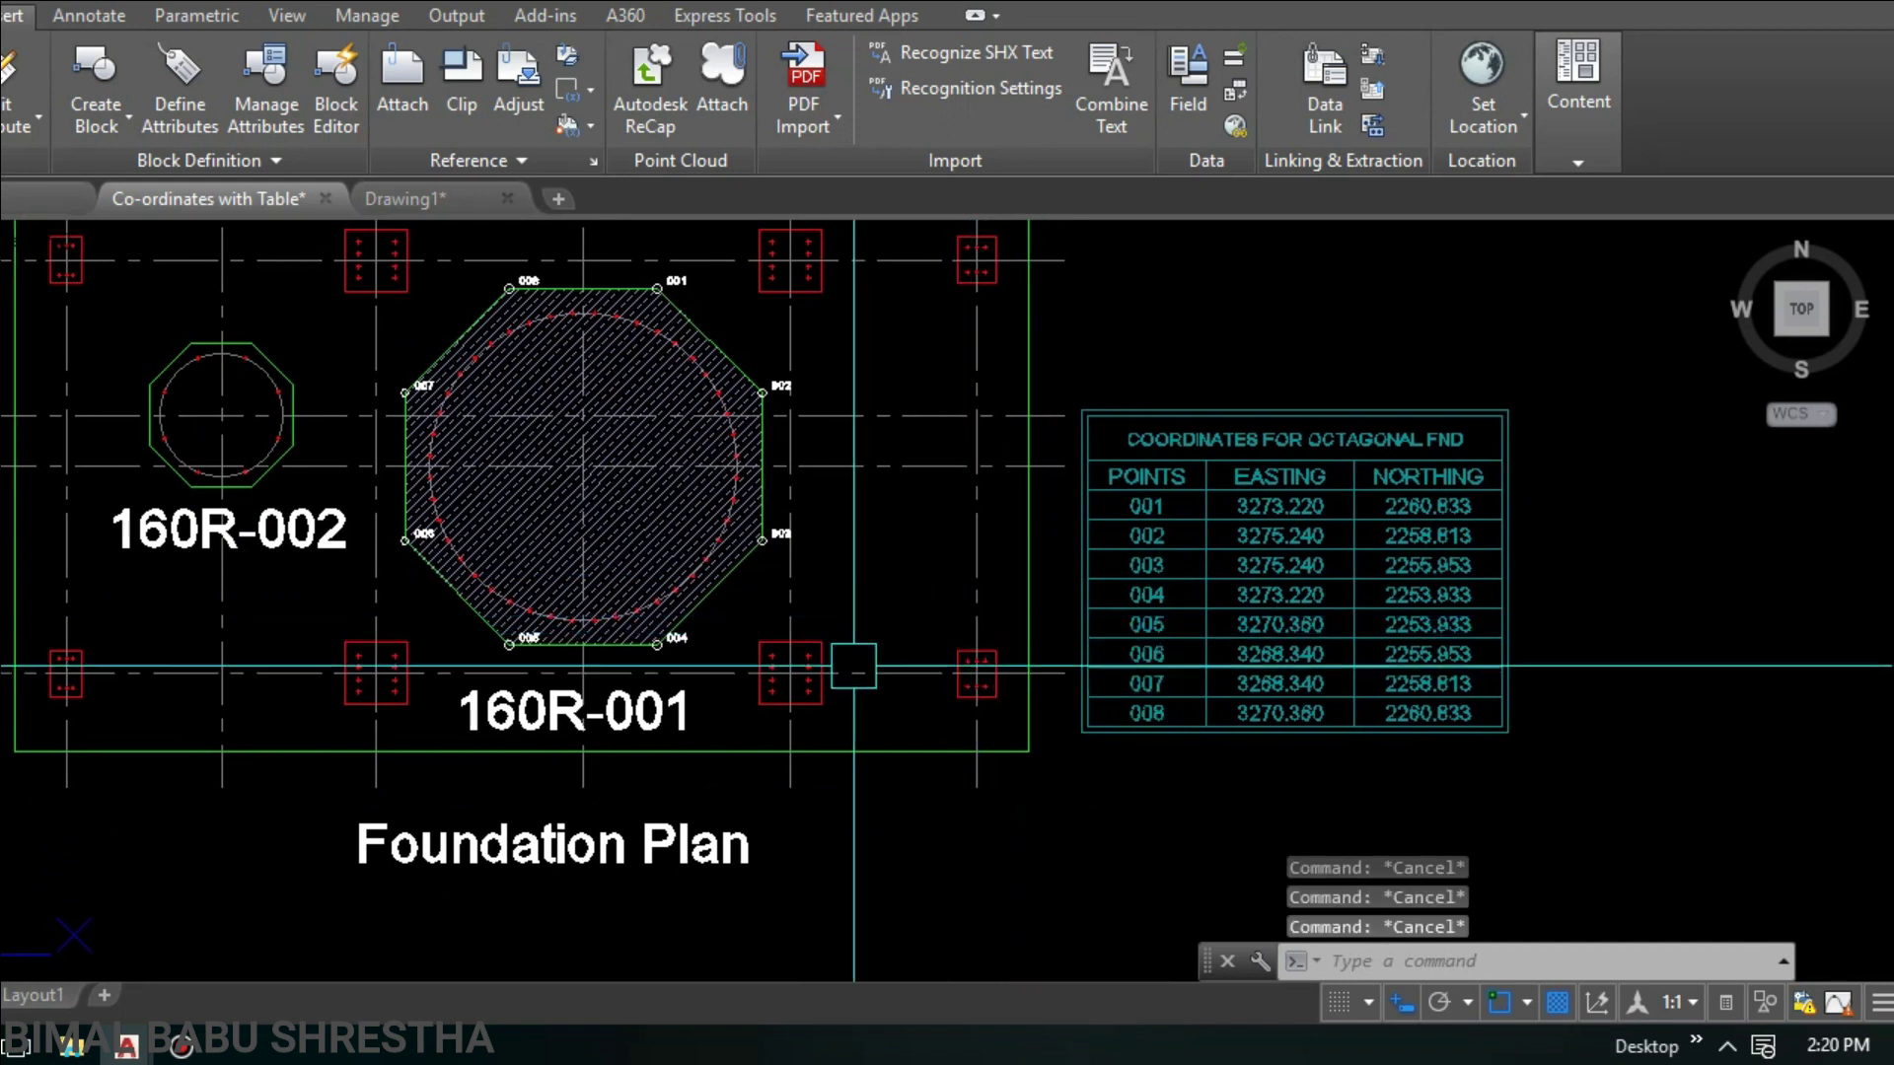
mouse_move(832, 685)
middle_down()
mouse_move(817, 755)
mouse_move(874, 660)
middle_up()
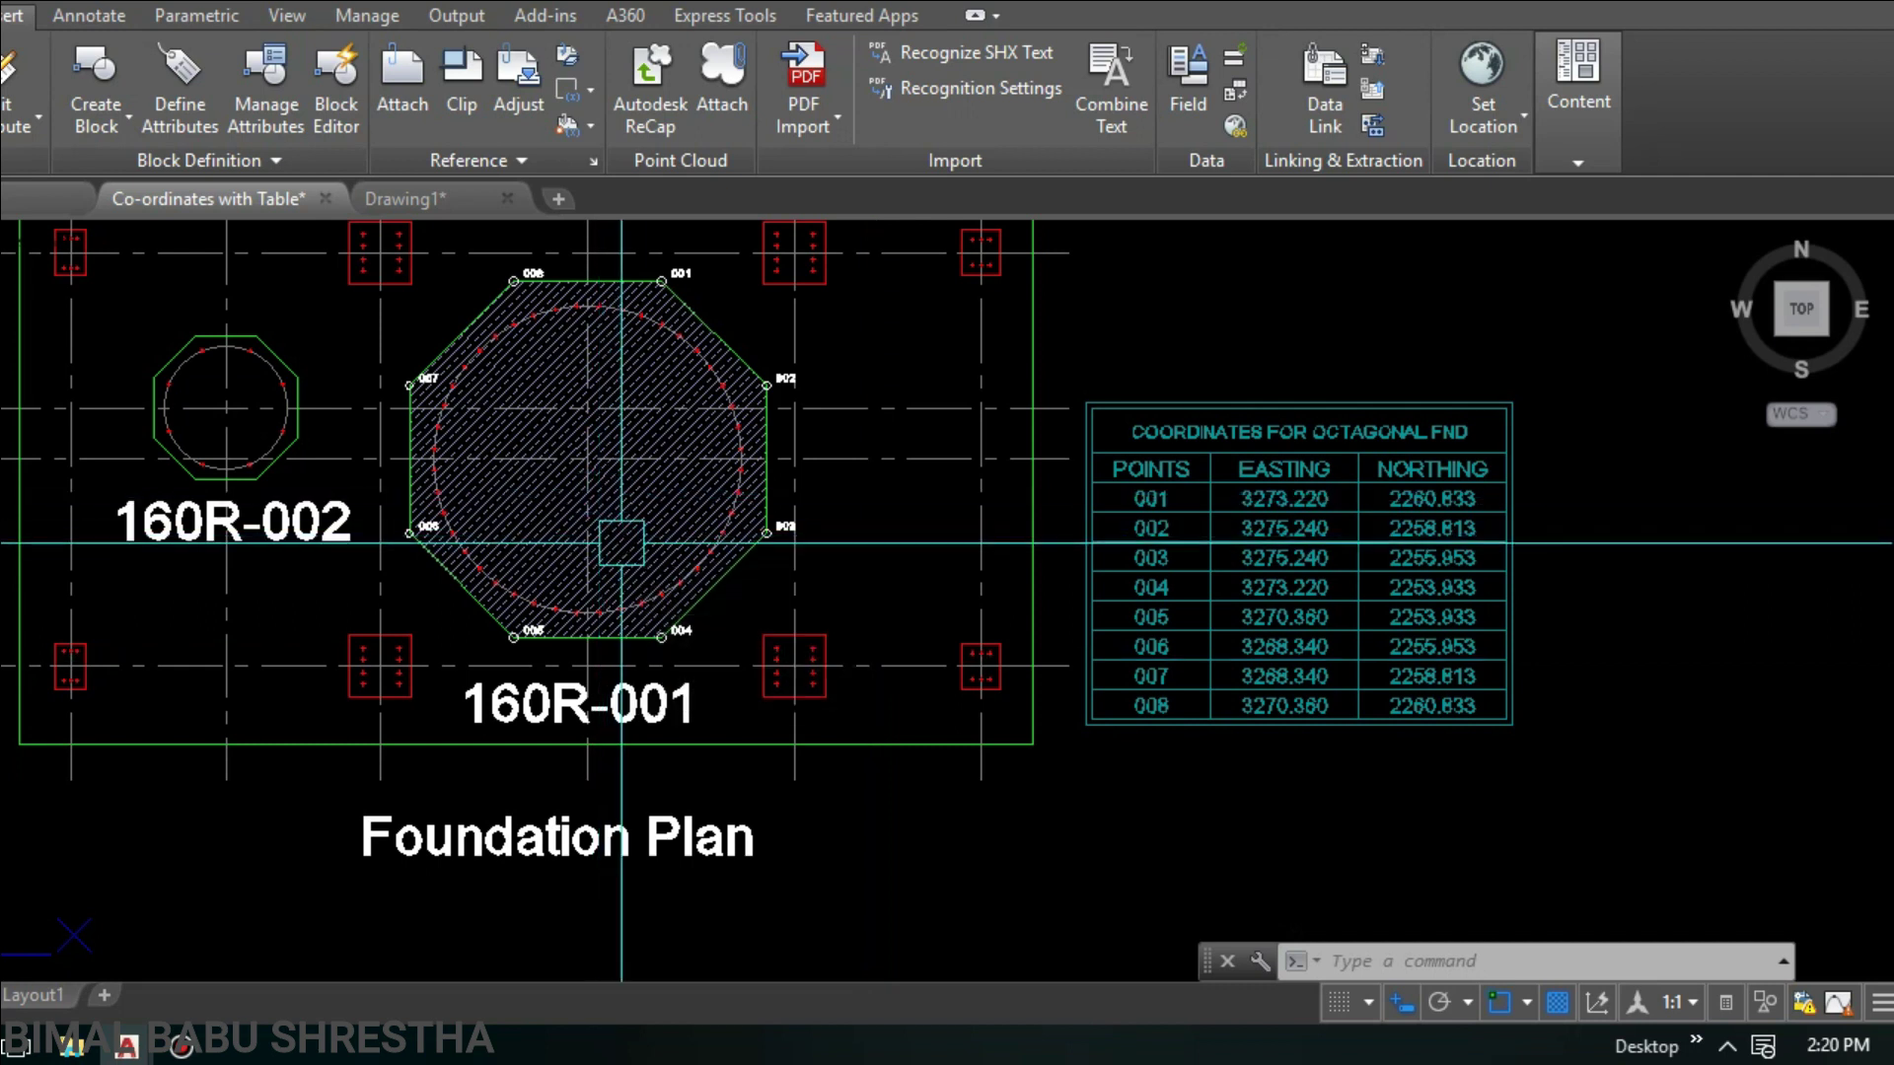
scroll(753, 622, down, 2)
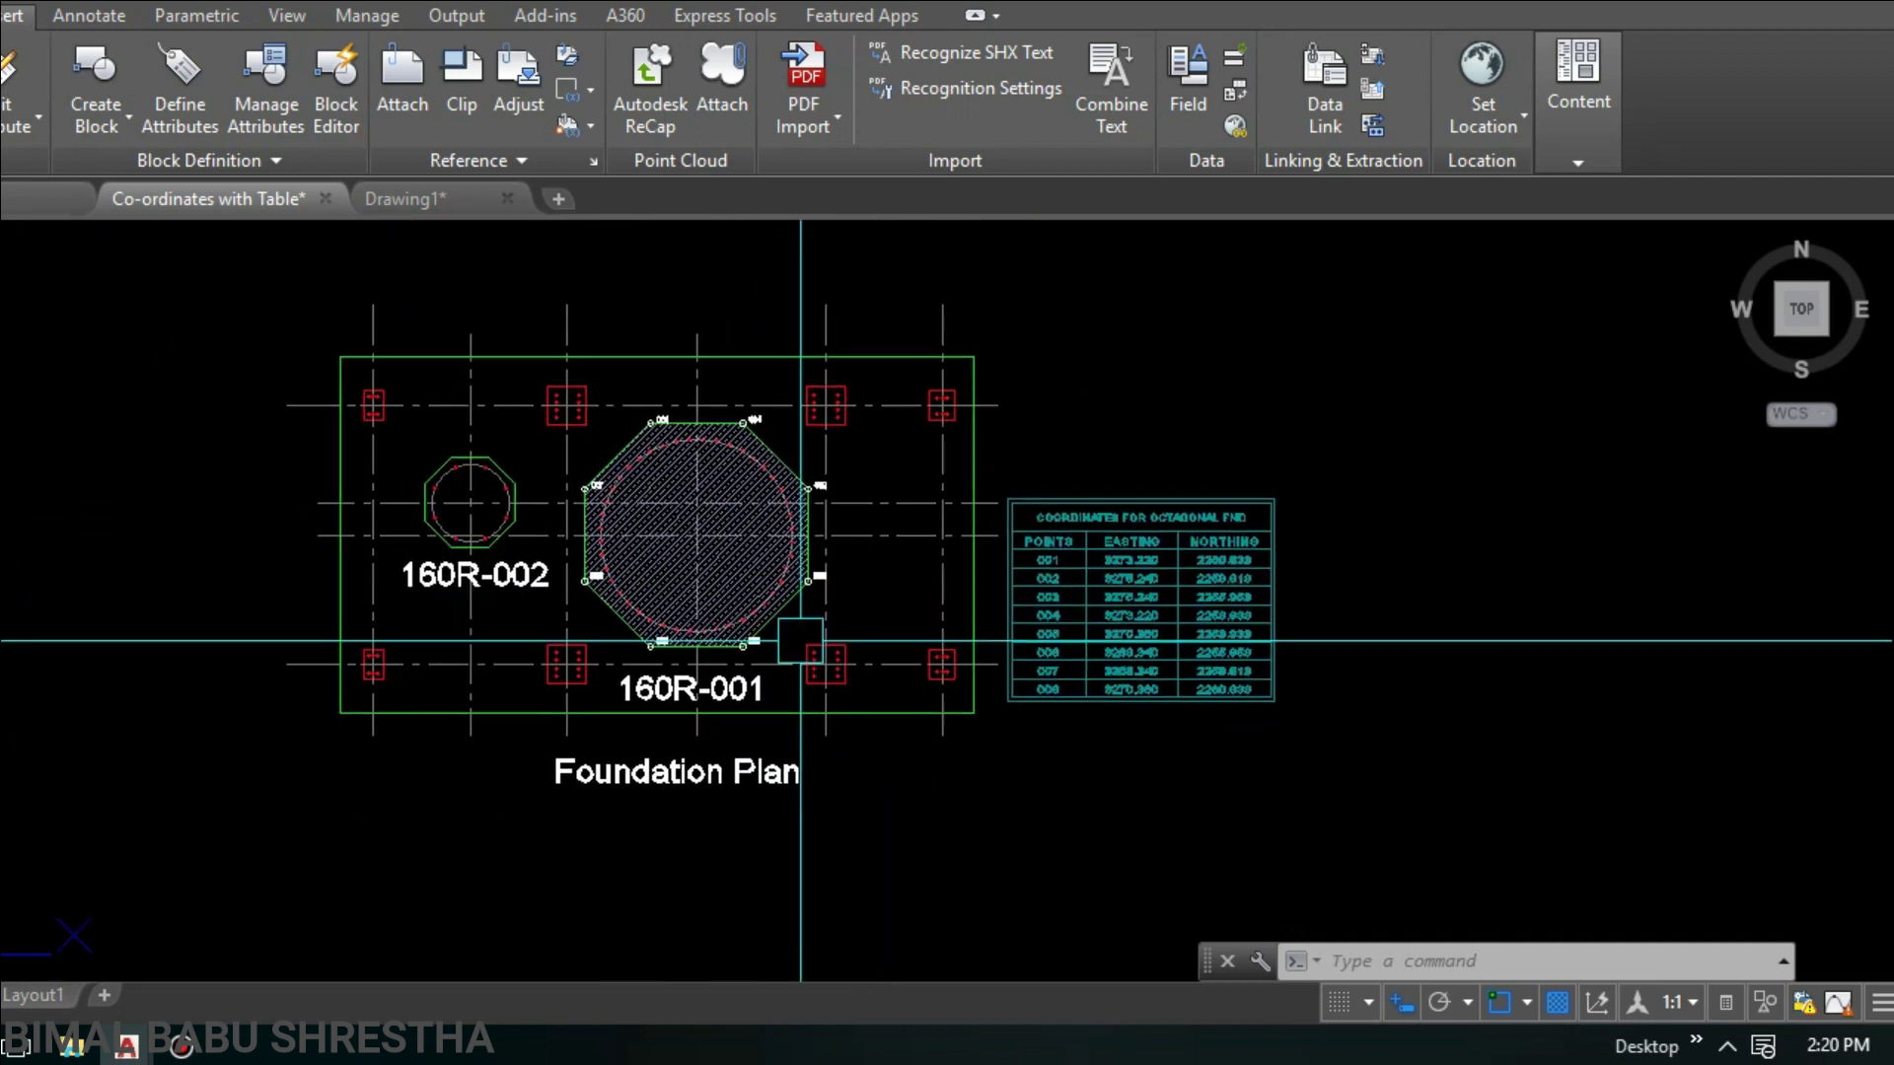
mouse_move(792, 636)
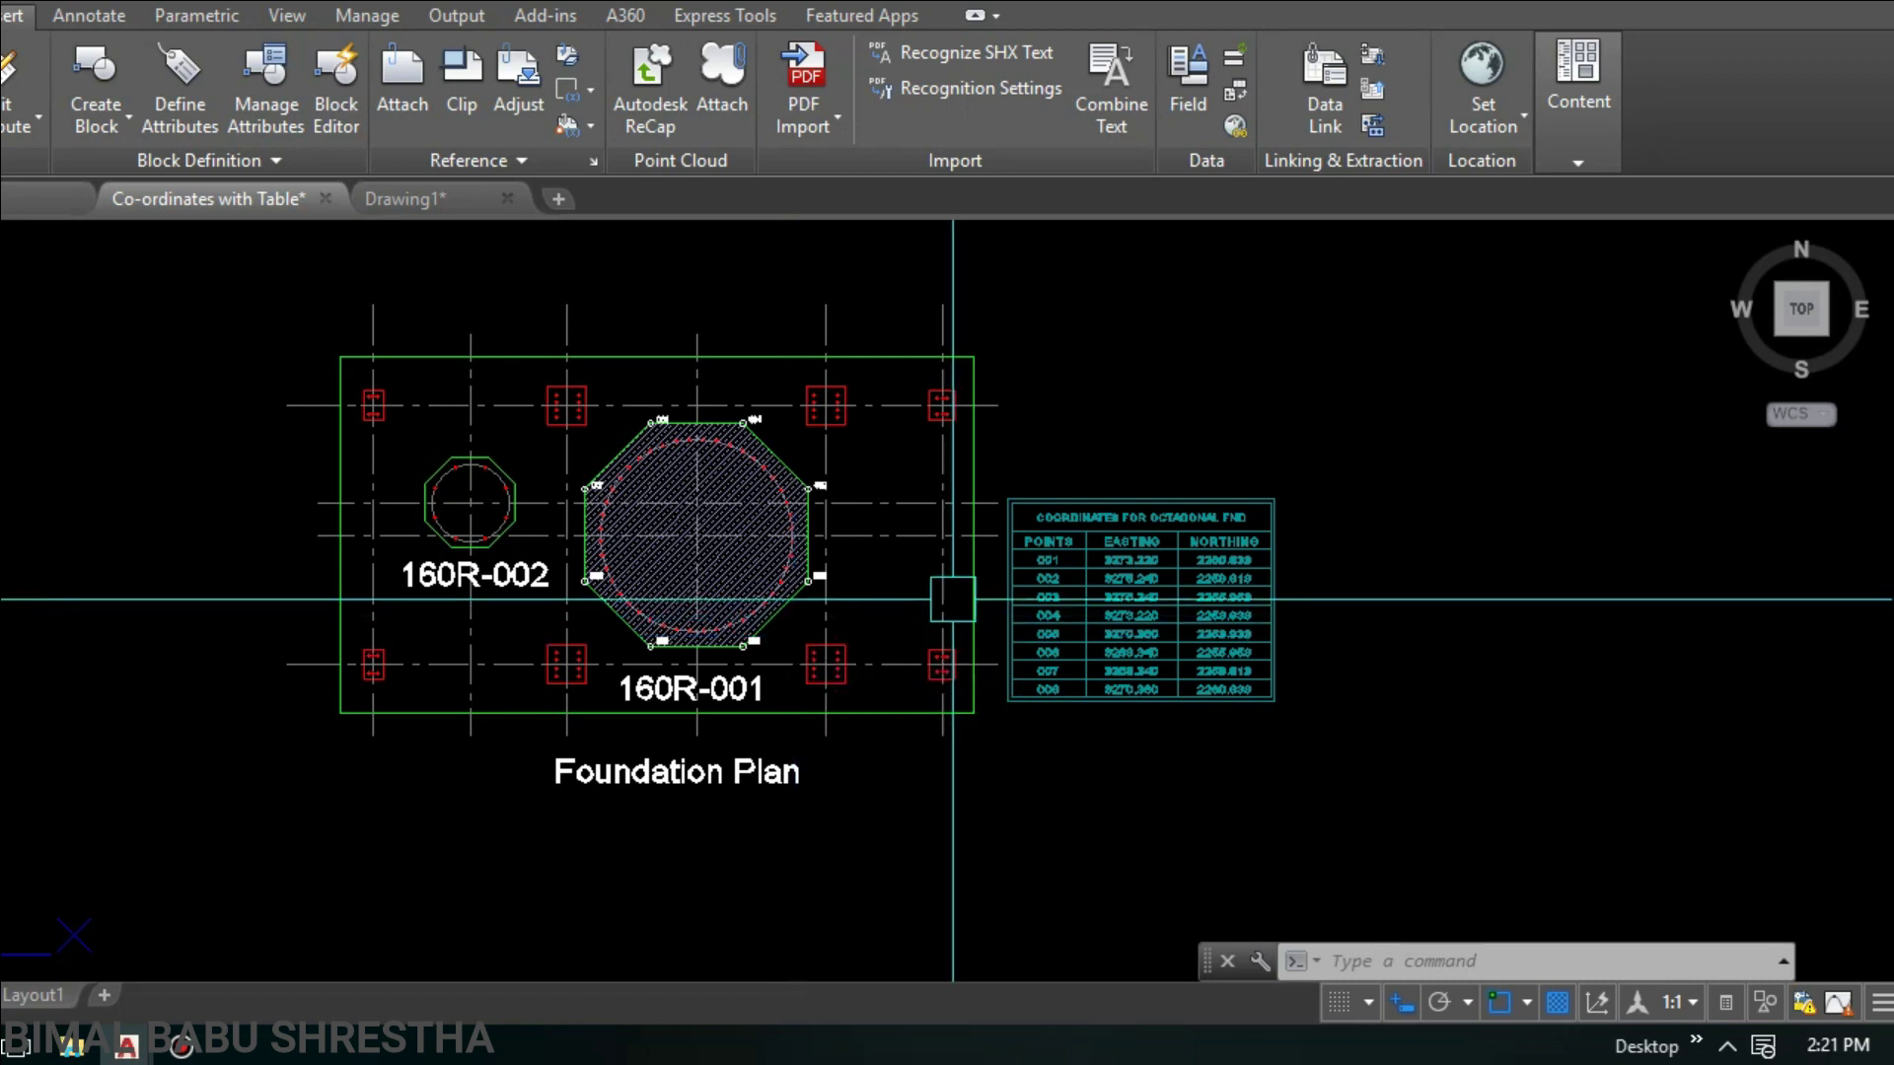
middle_drag(793, 636, 961, 607)
key(Escape)
key(Escape)
key(Escape)
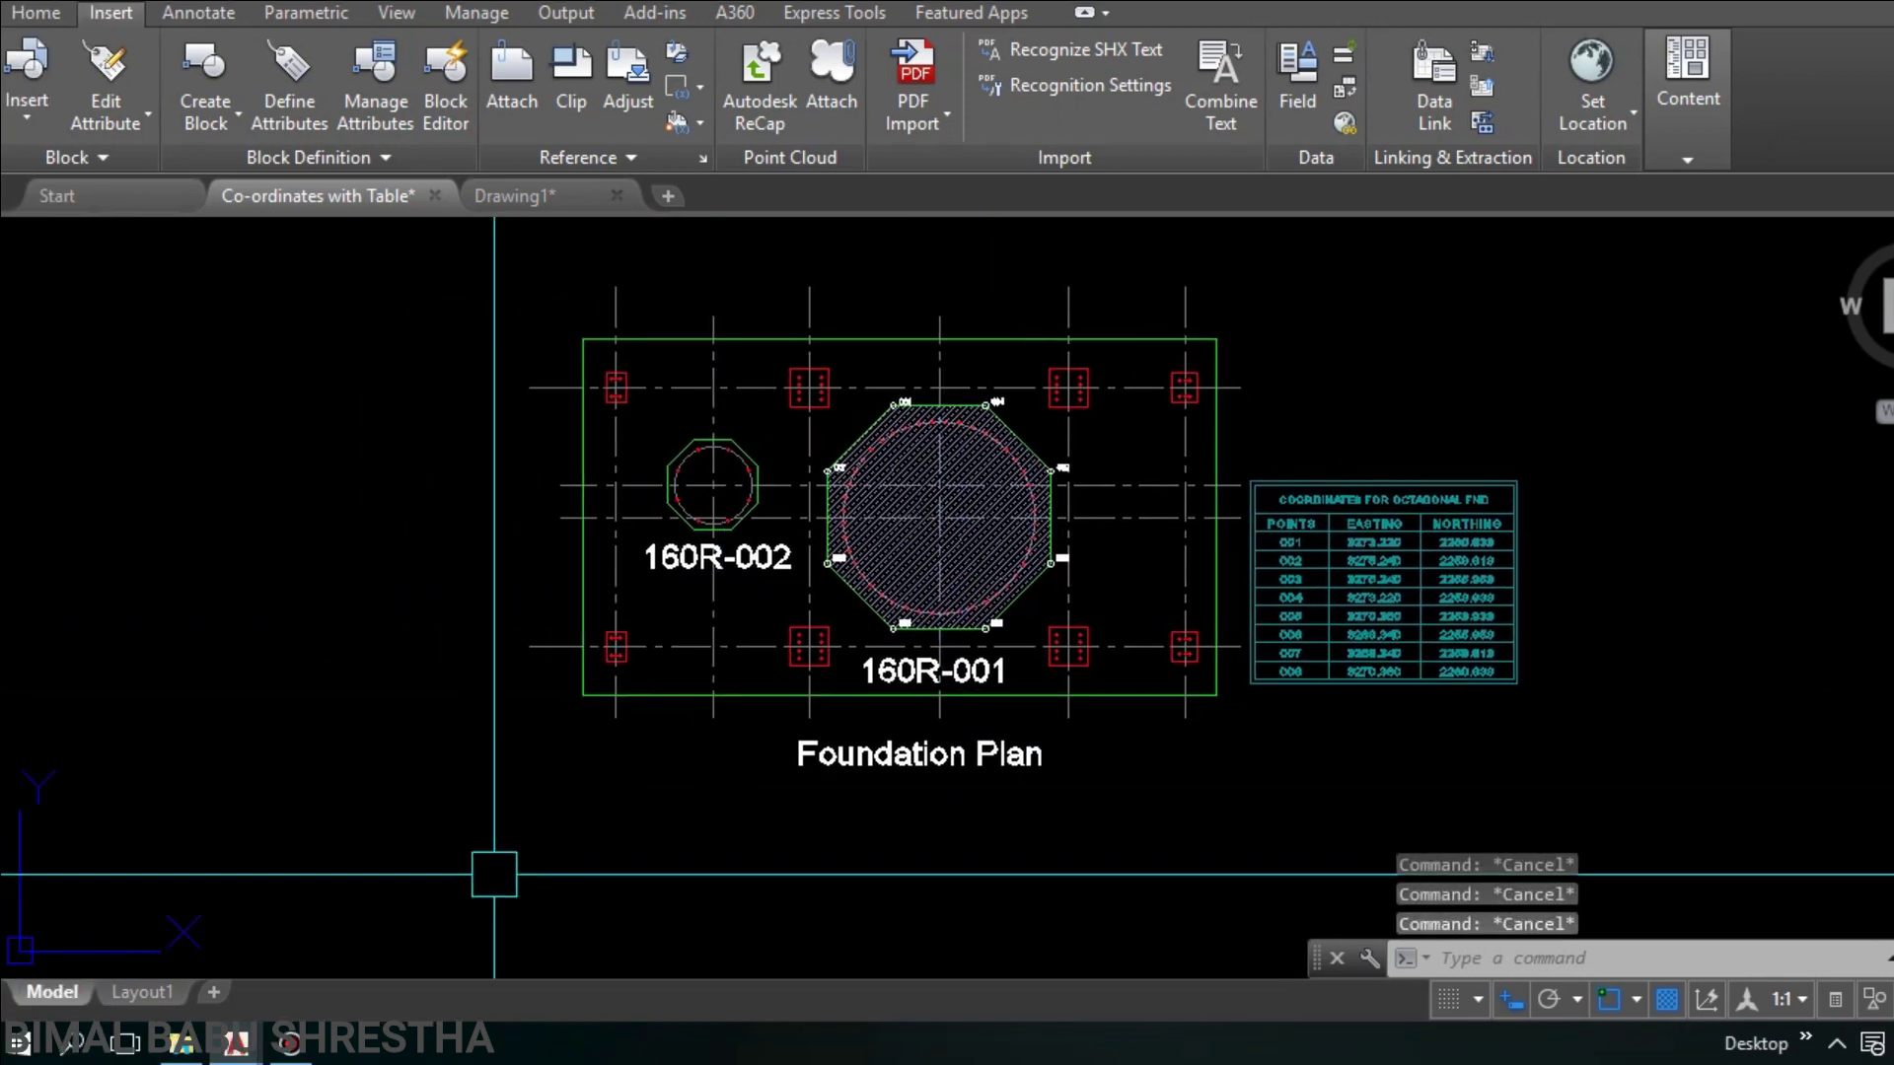